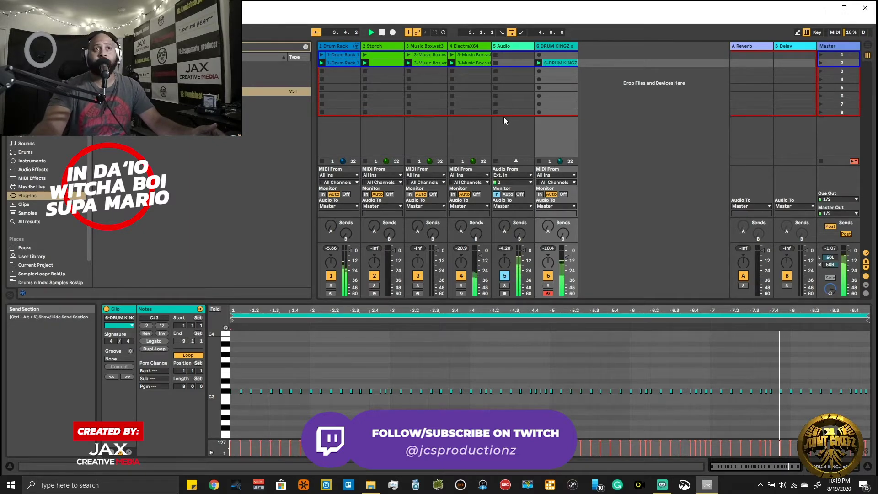
Step: Move the Audio track to the first position in the session, ahead of the Drum Rack track
{"action": "left_click", "coordinate": [507, 46]}
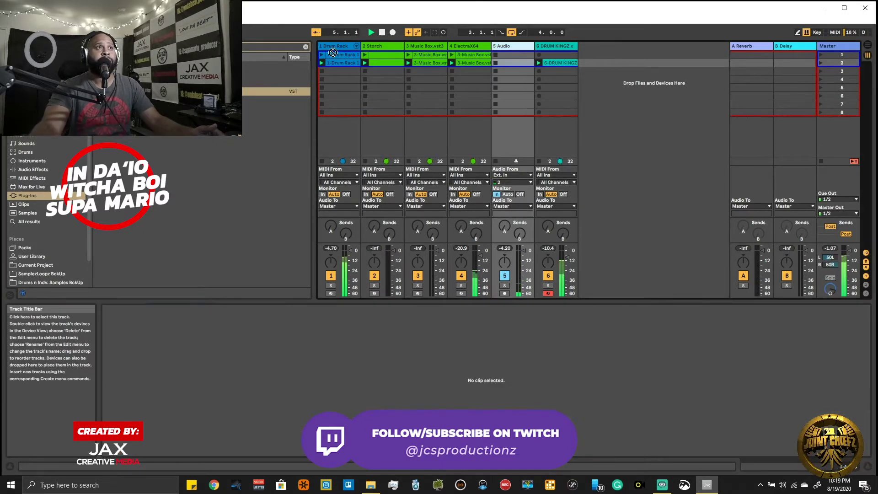
{"action": "left_click_drag", "start_coordinate": [332, 44], "coordinate": [333, 46]}
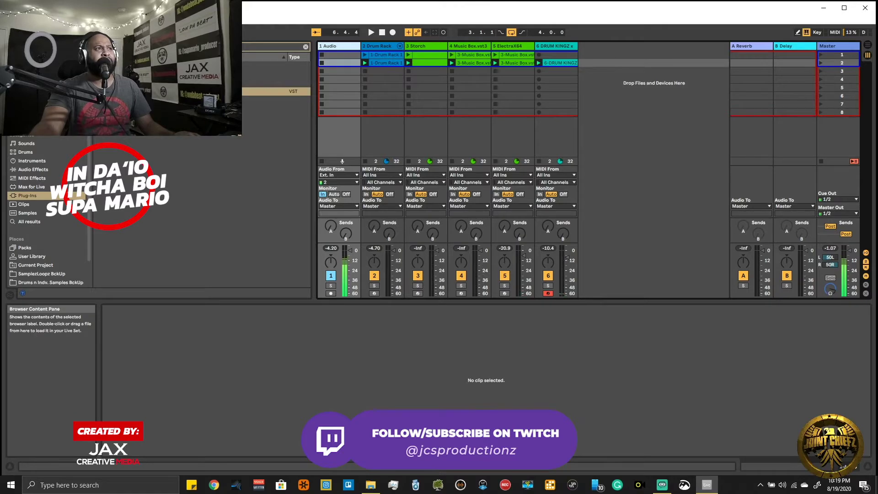
Step: Clear the browser search, find Heat Up 3 64bit among the plug-ins, and load it onto a new MIDI track
{"action": "left_click", "coordinate": [304, 45]}
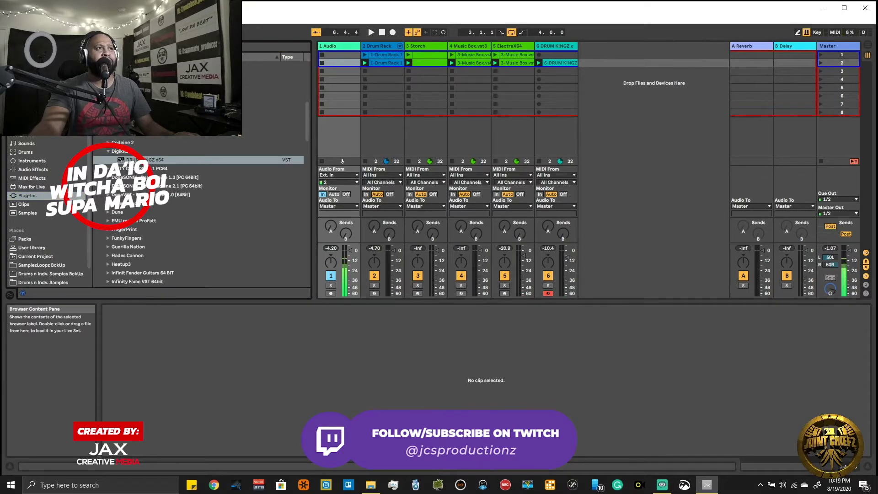
{"action": "scroll", "coordinate": [149, 225], "scroll_direction": "down", "scroll_amount": 3}
{"action": "left_click", "coordinate": [152, 229]}
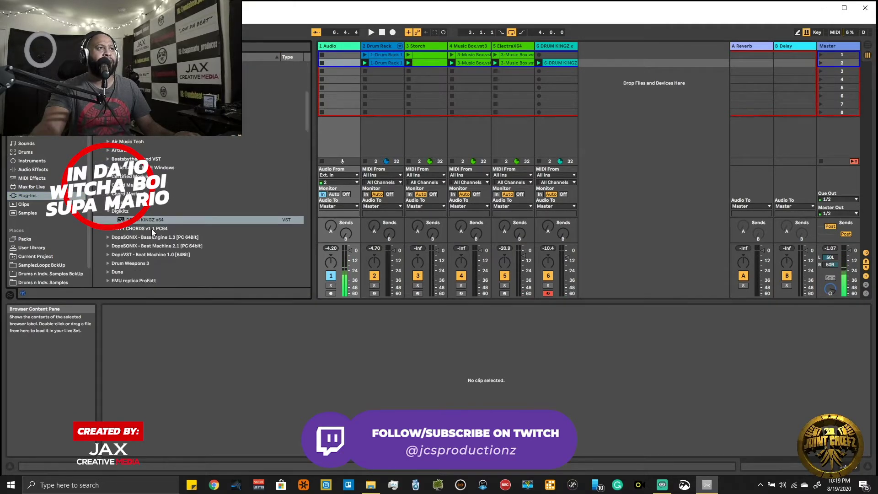
{"action": "scroll", "coordinate": [152, 229], "scroll_direction": "down", "scroll_amount": 5}
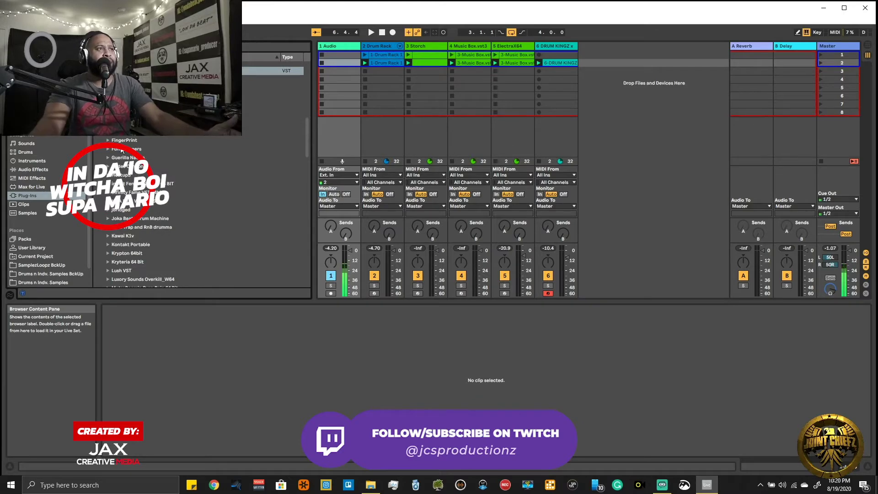
{"action": "scroll", "coordinate": [152, 232], "scroll_direction": "down", "scroll_amount": 5}
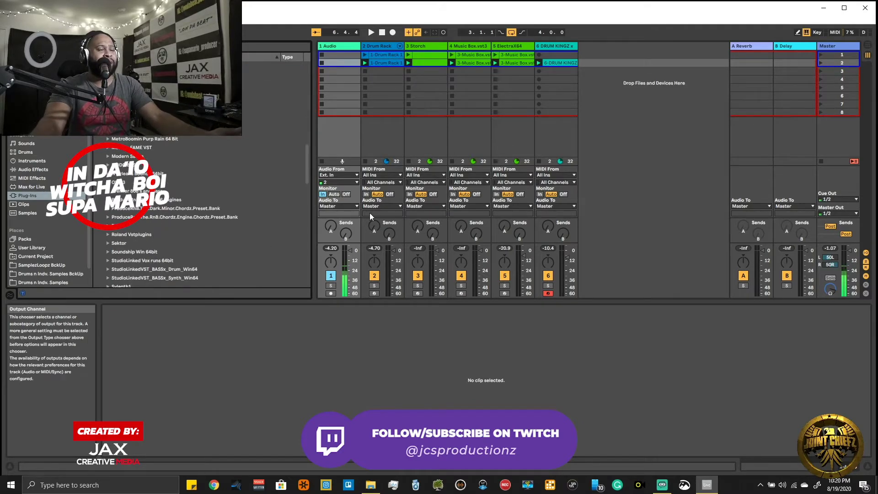
{"action": "left_click_drag", "start_coordinate": [308, 167], "coordinate": [314, 147]}
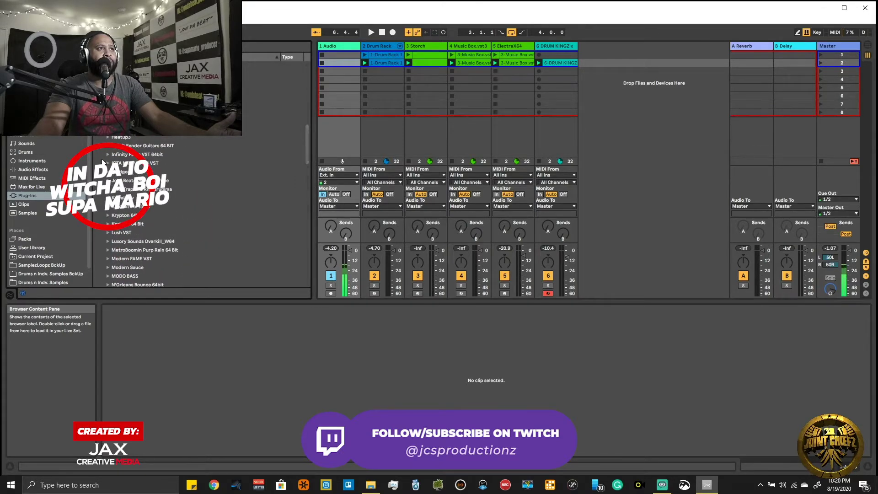
{"action": "left_click", "coordinate": [108, 136]}
{"action": "left_click", "coordinate": [113, 137]}
{"action": "left_click_drag", "start_coordinate": [138, 145], "coordinate": [616, 97]}
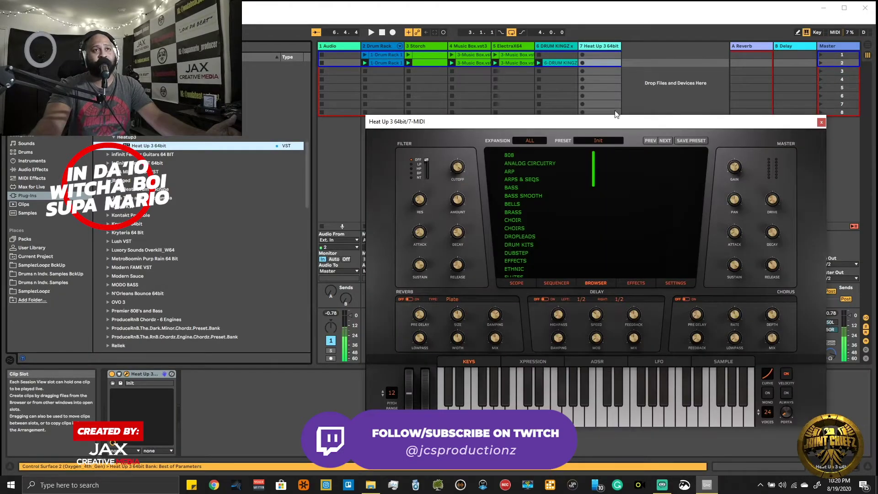
Step: Choose the DRIP expansion in Heat Up 3 and list its 808 presets
{"action": "left_click", "coordinate": [531, 142]}
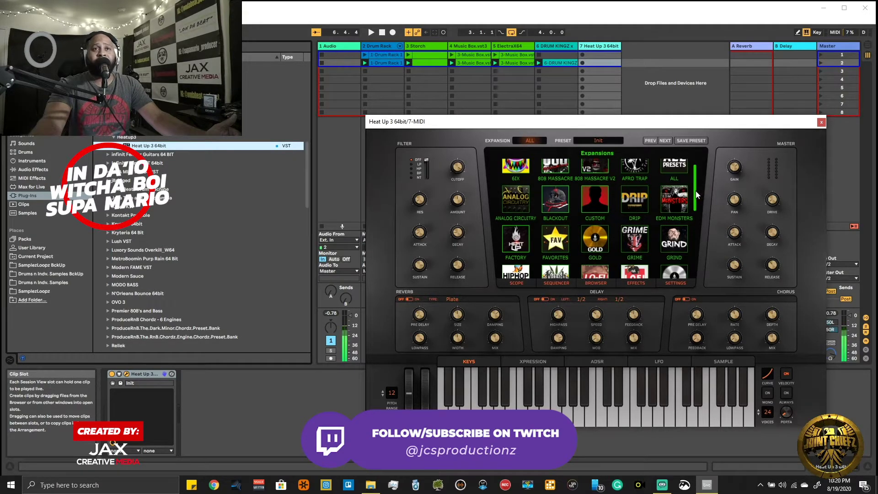
{"action": "mouse_move", "coordinate": [697, 194]}
{"action": "left_mouse_down"}
{"action": "mouse_move", "coordinate": [707, 281]}
{"action": "mouse_move", "coordinate": [693, 182]}
{"action": "left_mouse_up"}
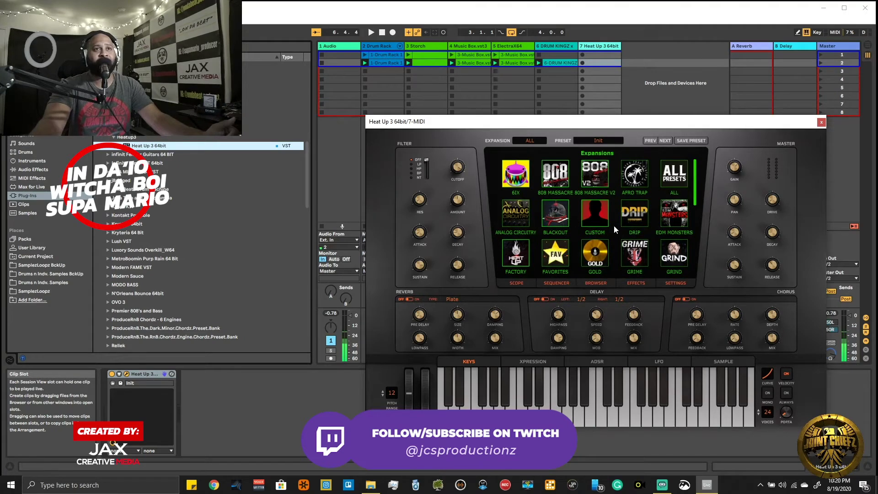
{"action": "left_click", "coordinate": [636, 217]}
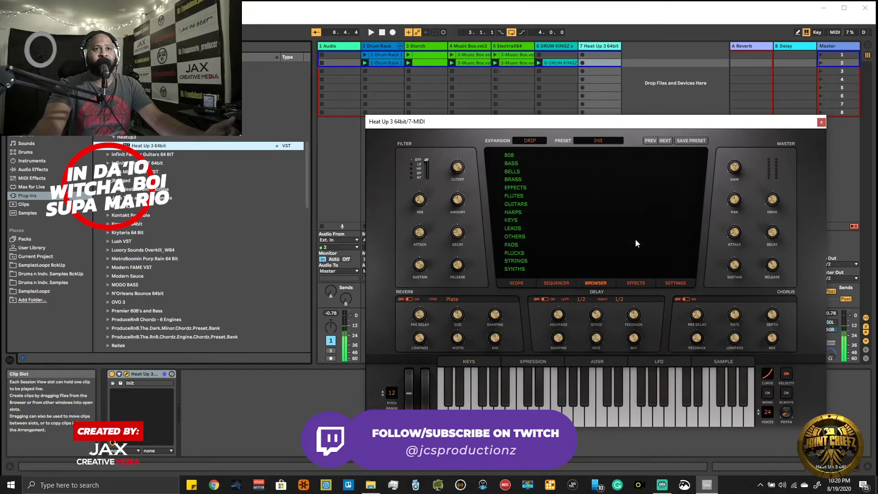
{"action": "left_click", "coordinate": [511, 153]}
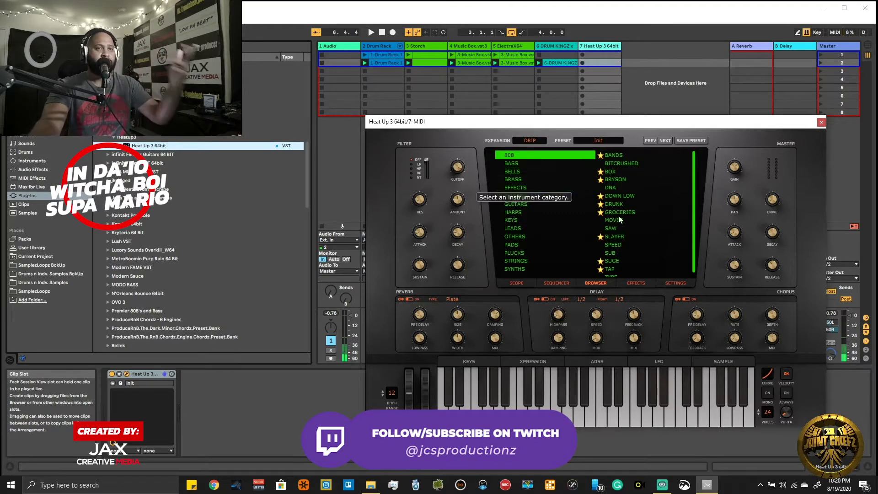
Step: Reposition the Heat Up 3 window, load the BANDS 808 preset, and close the plug-in window
{"action": "left_click_drag", "start_coordinate": [622, 121], "coordinate": [452, 108]}
{"action": "scroll", "coordinate": [467, 211], "scroll_direction": "down", "scroll_amount": 1}
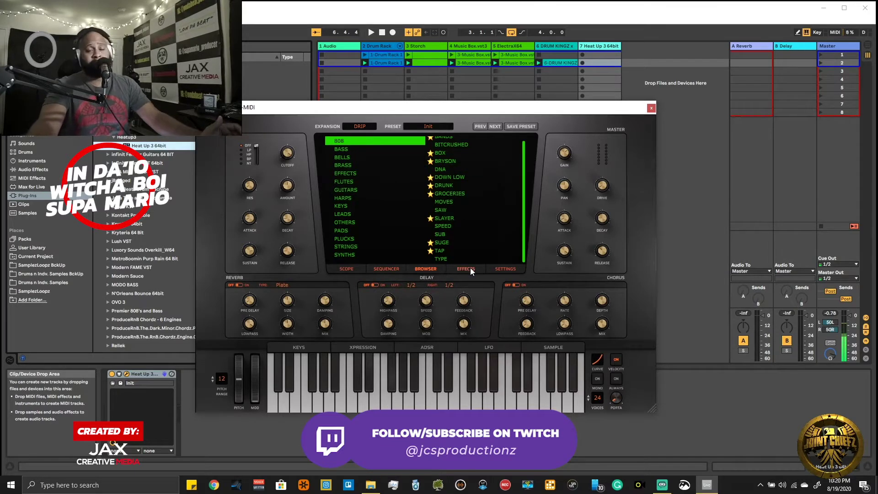
{"action": "left_click_drag", "start_coordinate": [496, 111], "coordinate": [298, 84]}
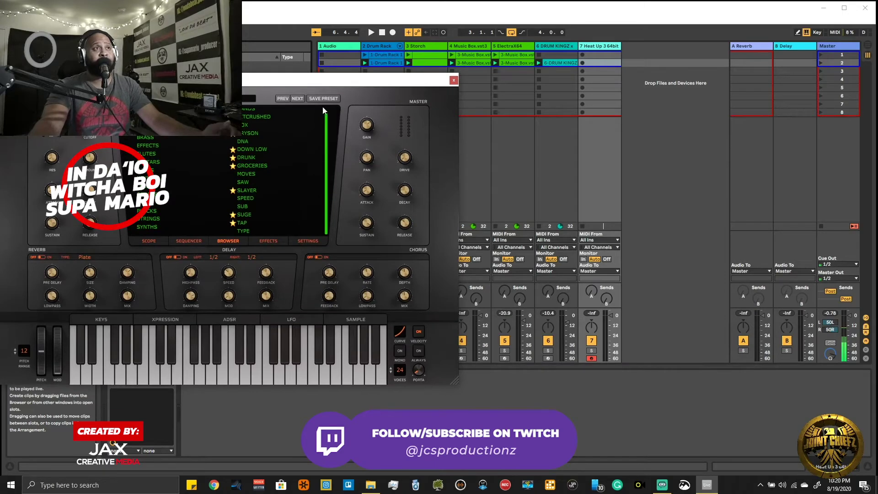
{"action": "scroll", "coordinate": [284, 142], "scroll_direction": "up", "scroll_amount": 1}
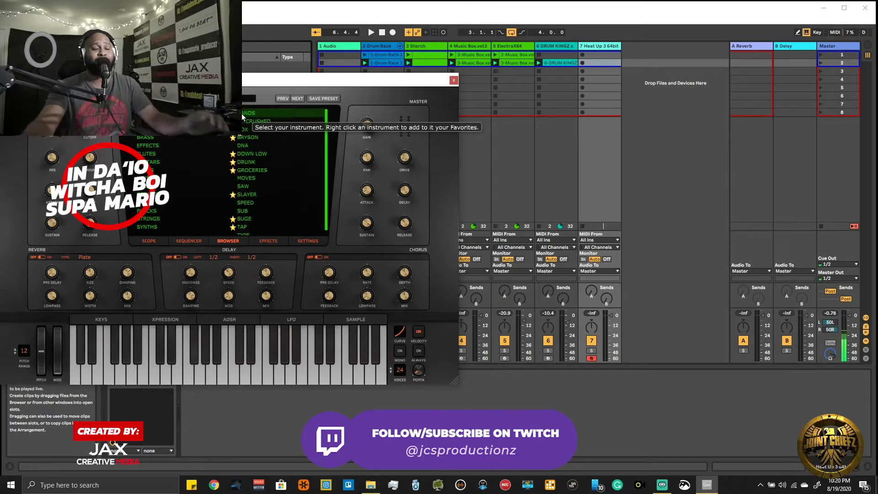
{"action": "left_click_drag", "start_coordinate": [303, 83], "coordinate": [350, 81]}
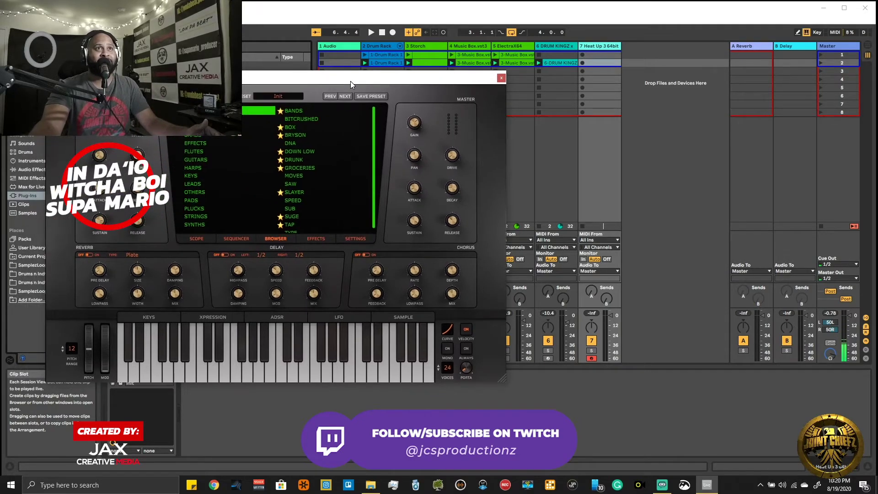
{"action": "left_click", "coordinate": [292, 113]}
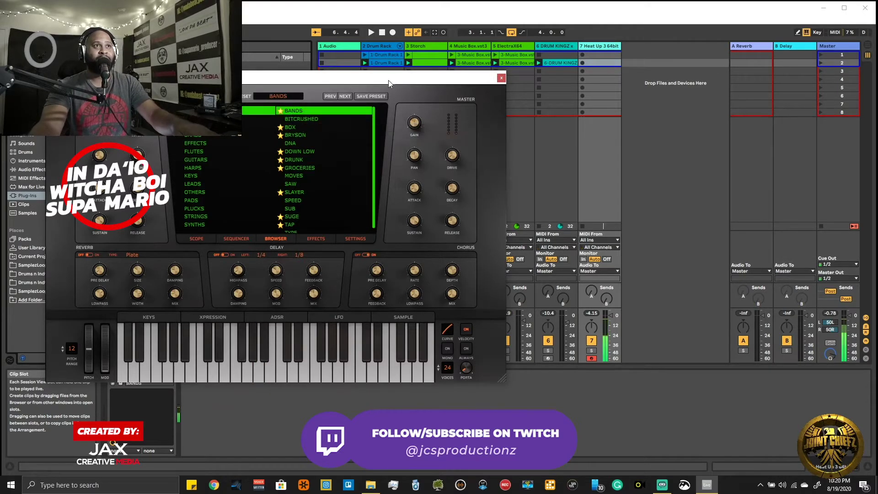
{"action": "left_click", "coordinate": [502, 78]}
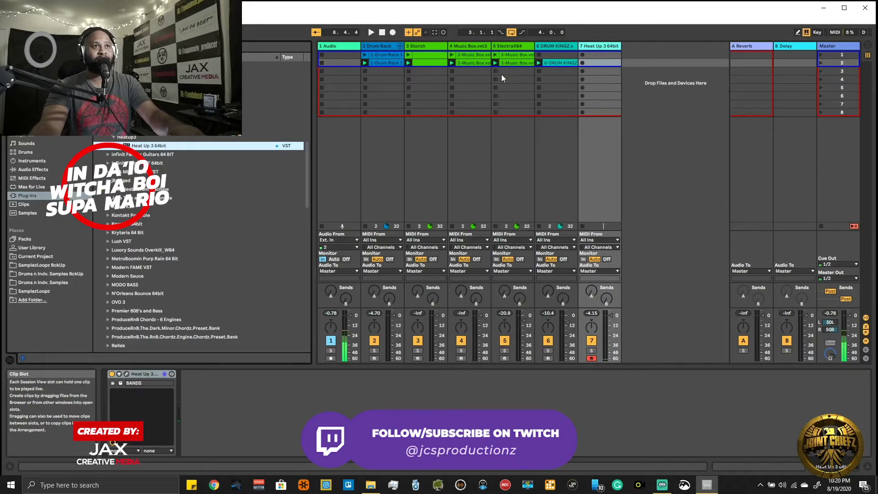
Step: Set the Heat Up 3 track's volume to about -17.5 dB and play the beat to audition the 808
{"action": "left_click_drag", "start_coordinate": [607, 328], "coordinate": [607, 326]}
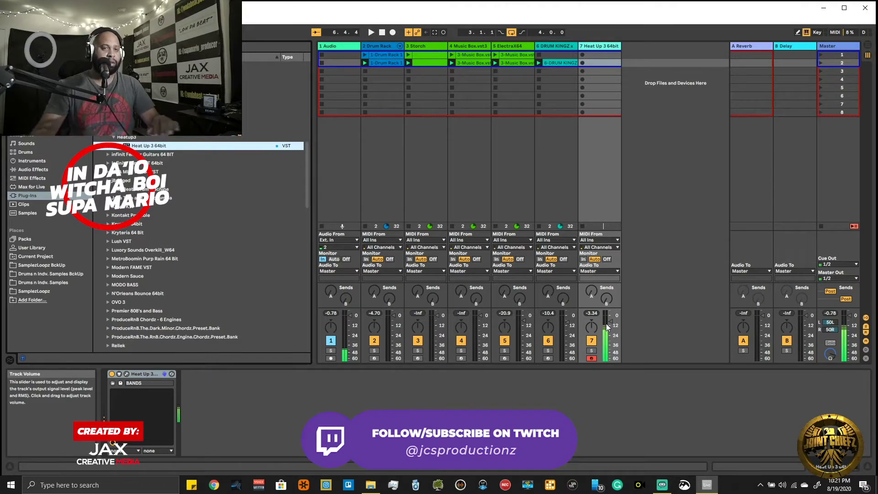
{"action": "key", "text": "space"}
{"action": "key", "text": "space"}
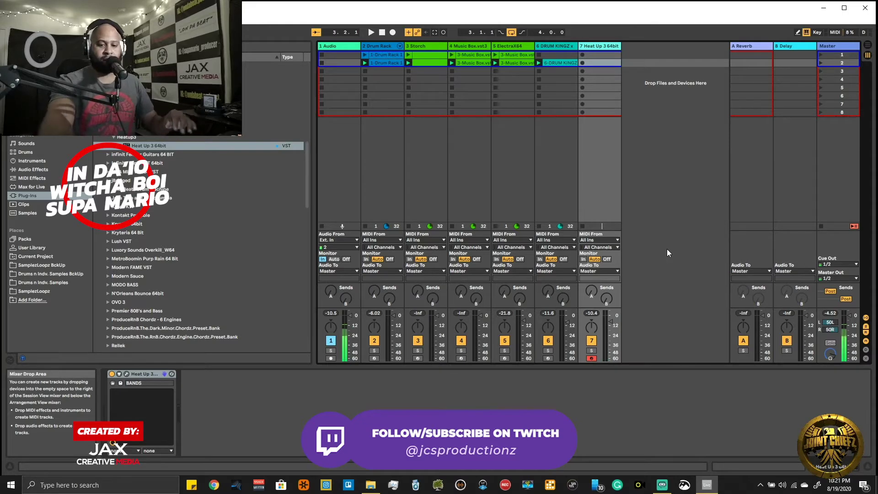
{"action": "key", "text": "space"}
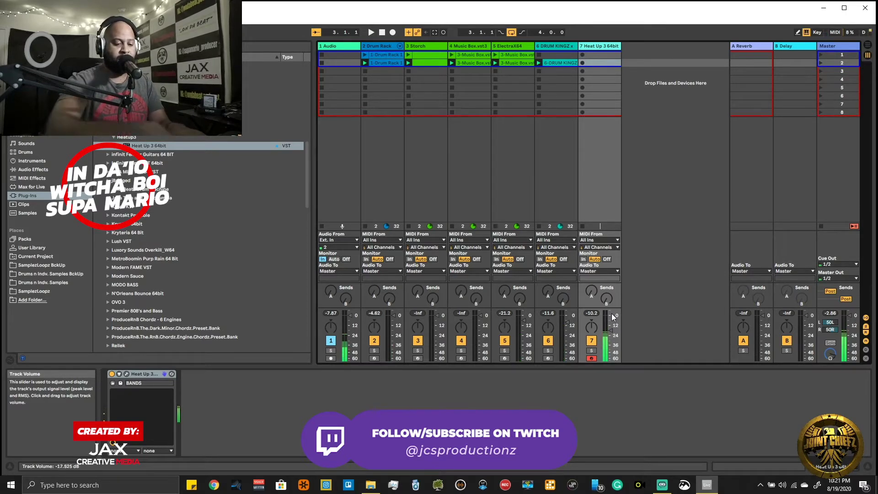
Step: Reopen Heat Up 3, audition the BOX preset, load BRYSON instead, and play it against the beat
{"action": "left_click", "coordinate": [126, 374]}
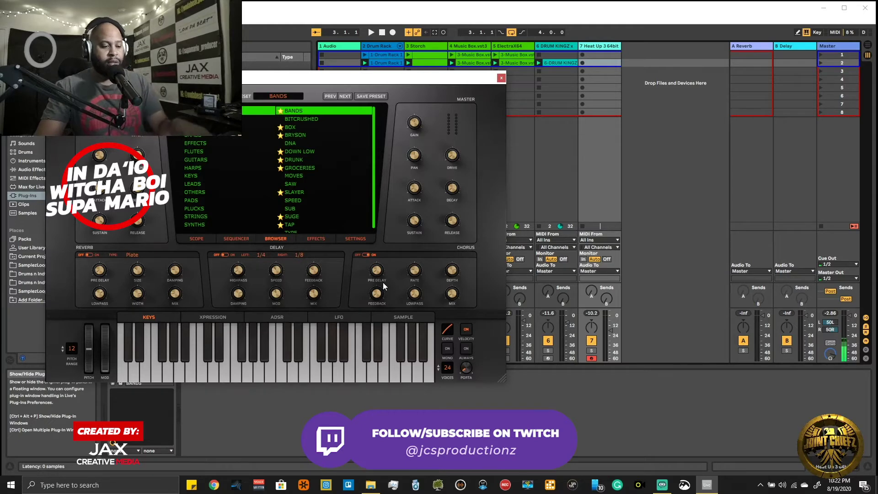
{"action": "left_click", "coordinate": [290, 128]}
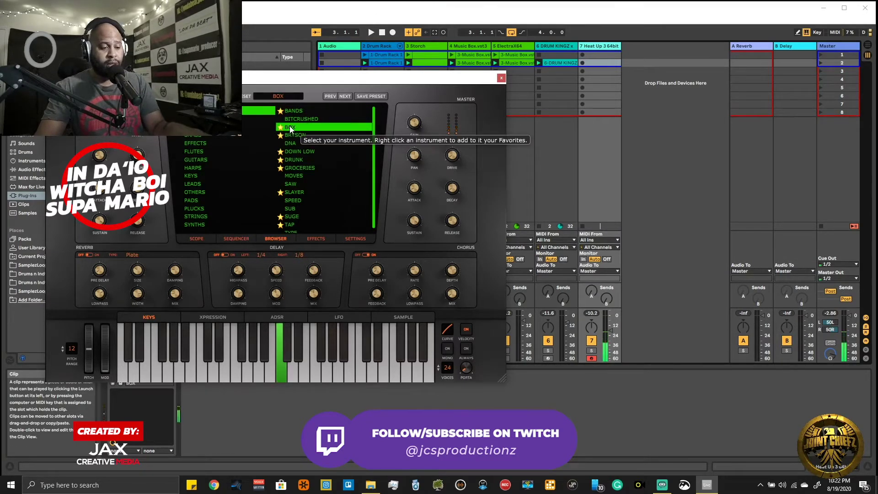
{"action": "left_click", "coordinate": [296, 135]}
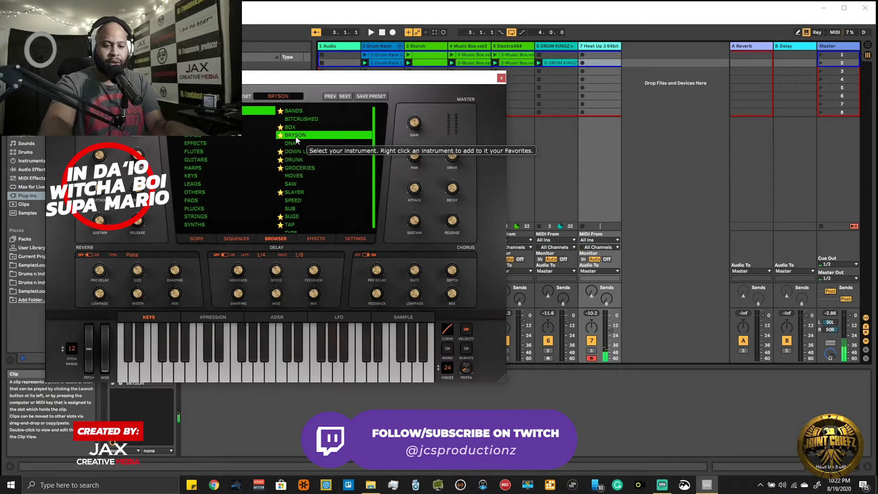
{"action": "key", "text": "space"}
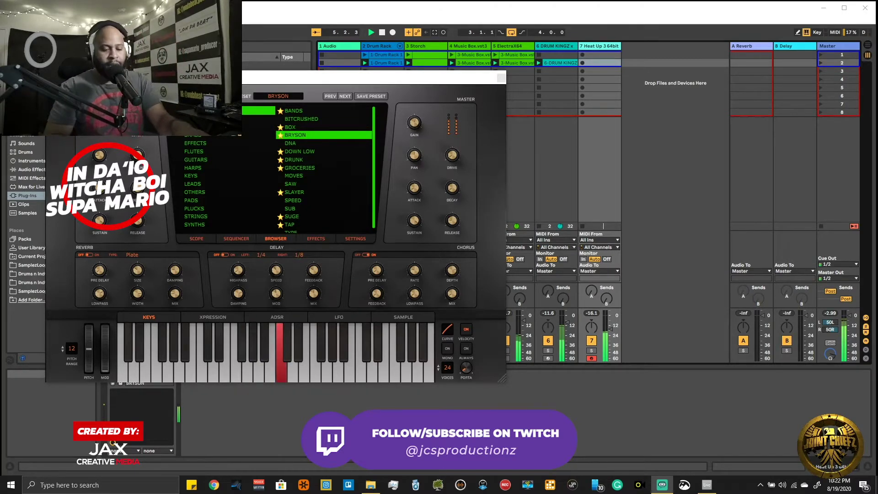
{"action": "key", "text": "space"}
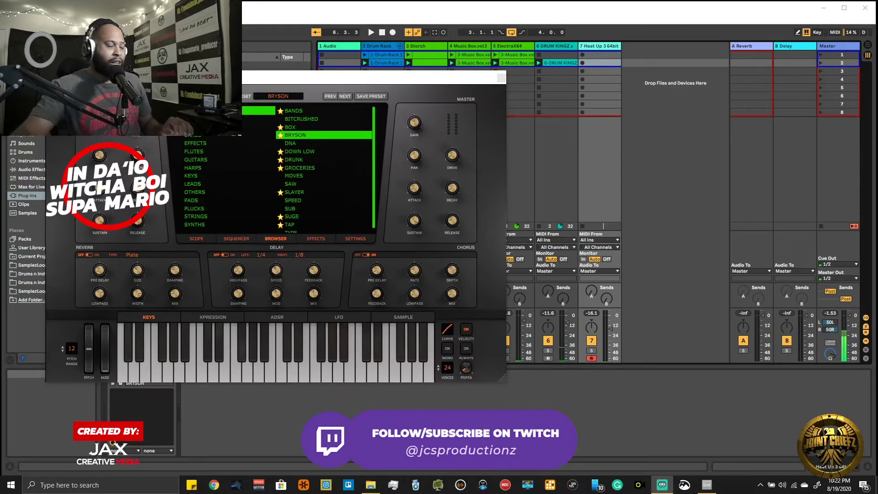
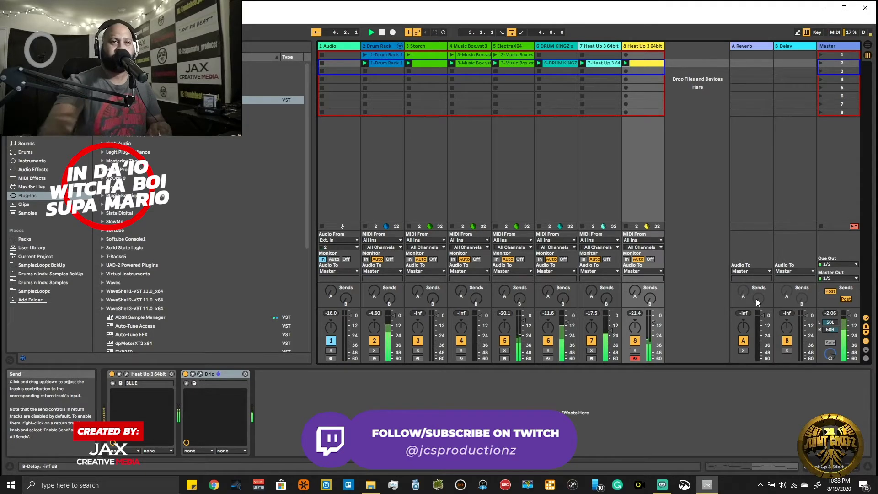
Step: Move the BRYSON Heat Up 3 track directly after the Audio track and deactivate track 8
{"action": "left_click", "coordinate": [589, 45]}
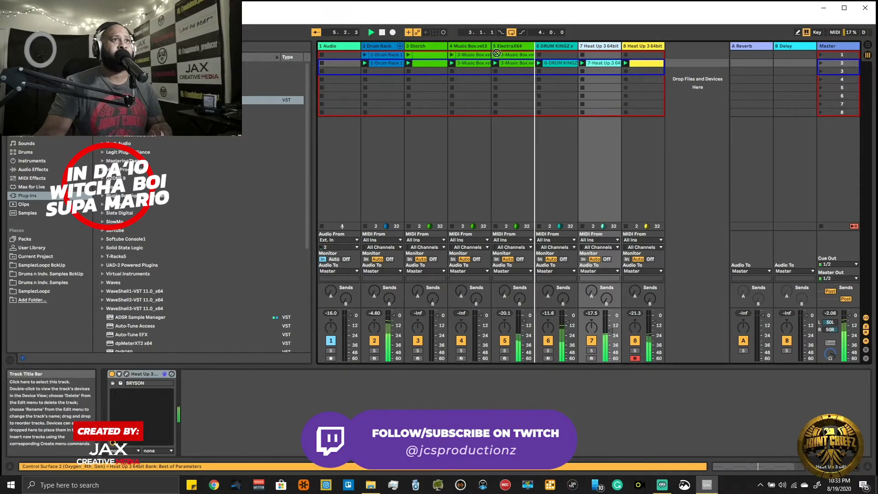
{"action": "left_click_drag", "start_coordinate": [589, 45], "coordinate": [370, 46]}
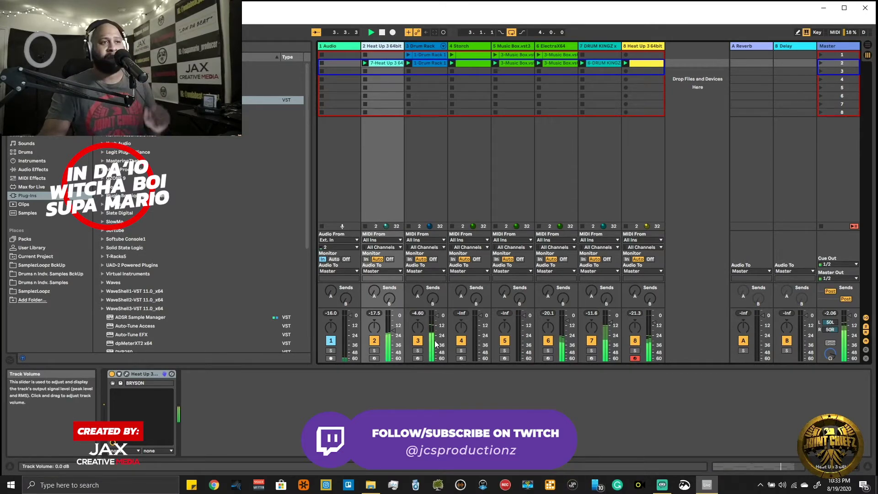
{"action": "left_click", "coordinate": [634, 341]}
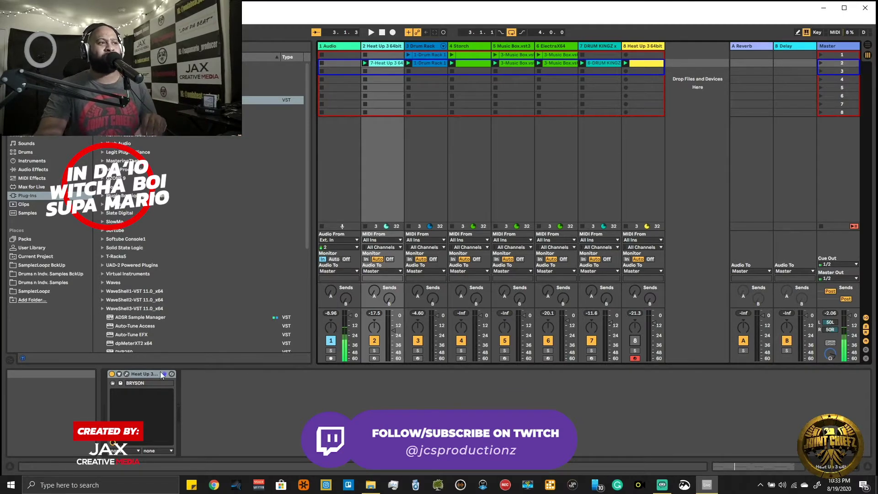
Step: Look through the plug-in list and expand the Virtual Instruments folder
{"action": "scroll", "coordinate": [127, 246], "scroll_direction": "down", "scroll_amount": 6}
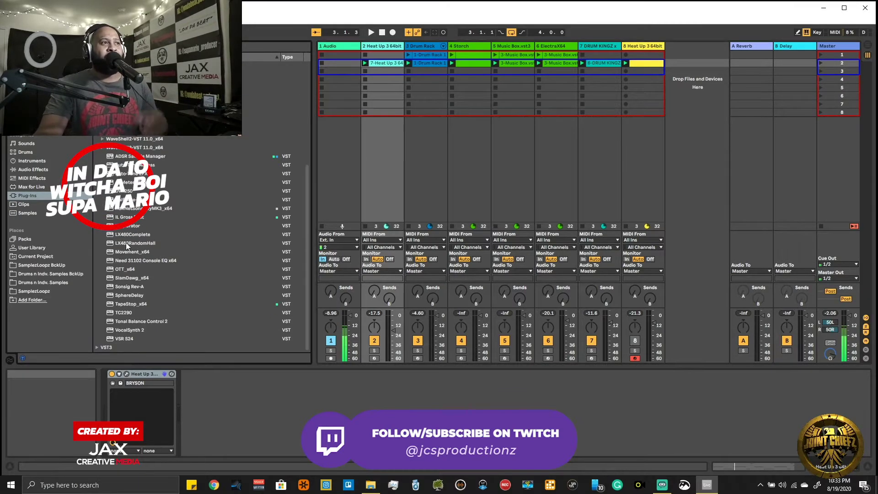
{"action": "scroll", "coordinate": [127, 245], "scroll_direction": "up", "scroll_amount": 6}
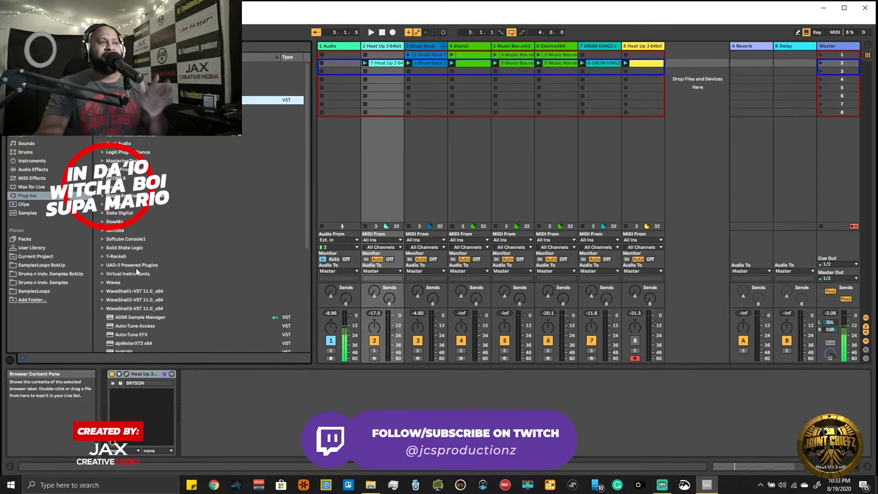
{"action": "left_click", "coordinate": [103, 275]}
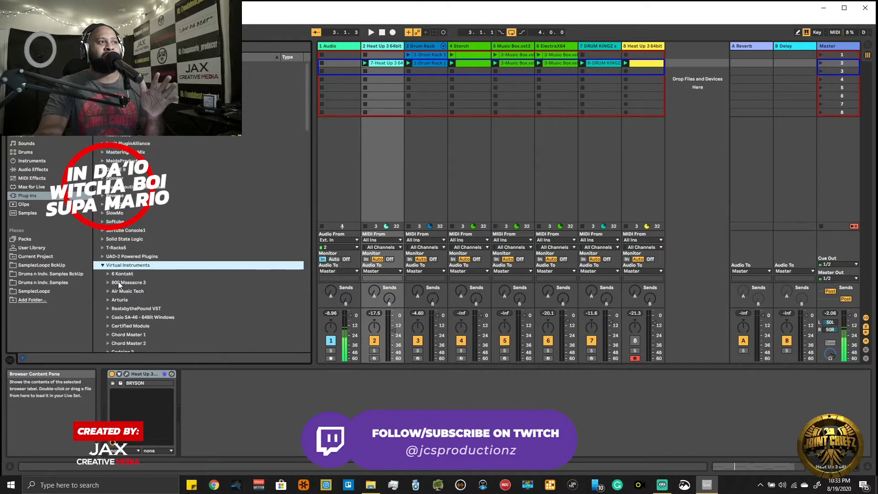
Step: Open the bx_console Focusrite SC plug-in window on the Audio track
{"action": "left_click", "coordinate": [345, 45]}
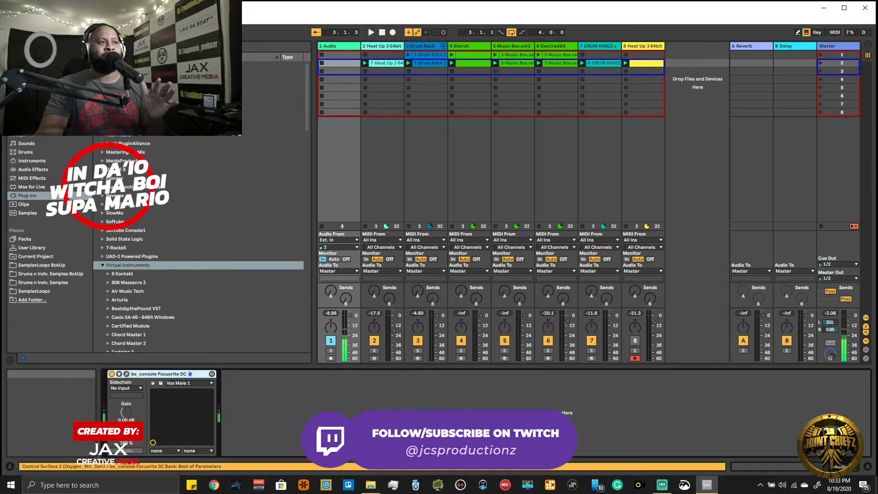
{"action": "left_click", "coordinate": [127, 374]}
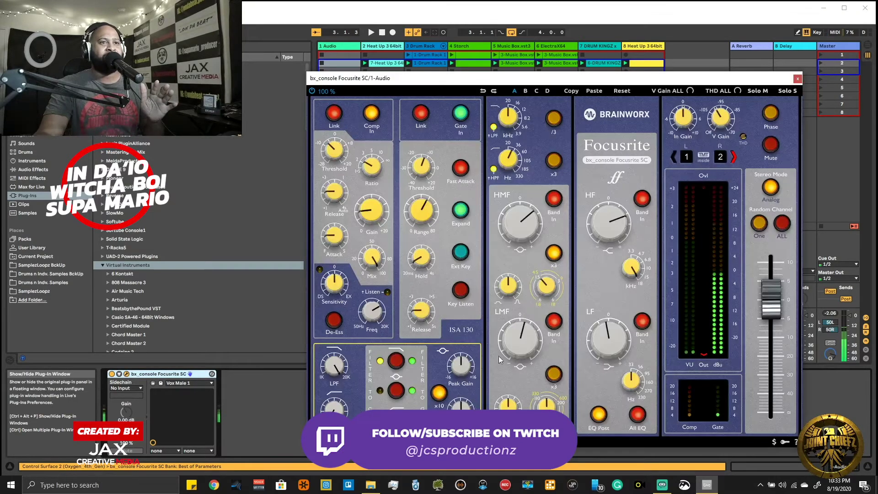
Step: Raise the output fader in the bx_console Focusrite SC plug-in on the Audio track and close its window
{"action": "left_click_drag", "start_coordinate": [773, 309], "coordinate": [773, 300]}
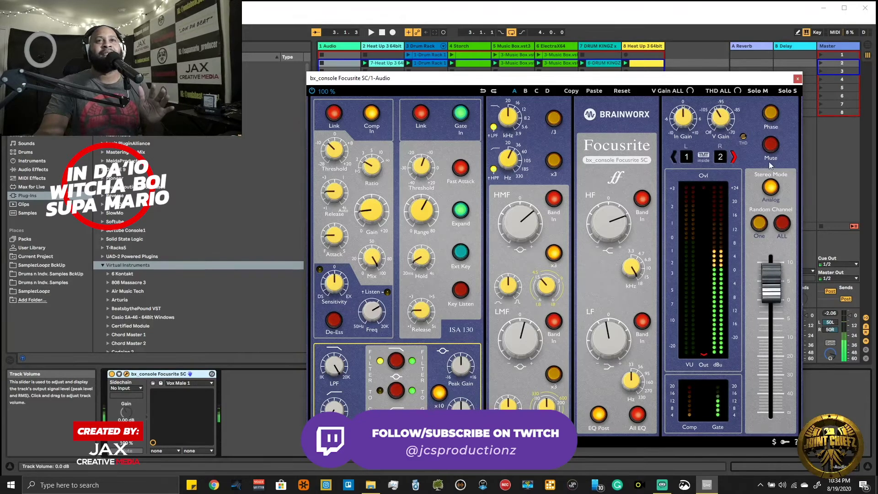
{"action": "left_click", "coordinate": [797, 79]}
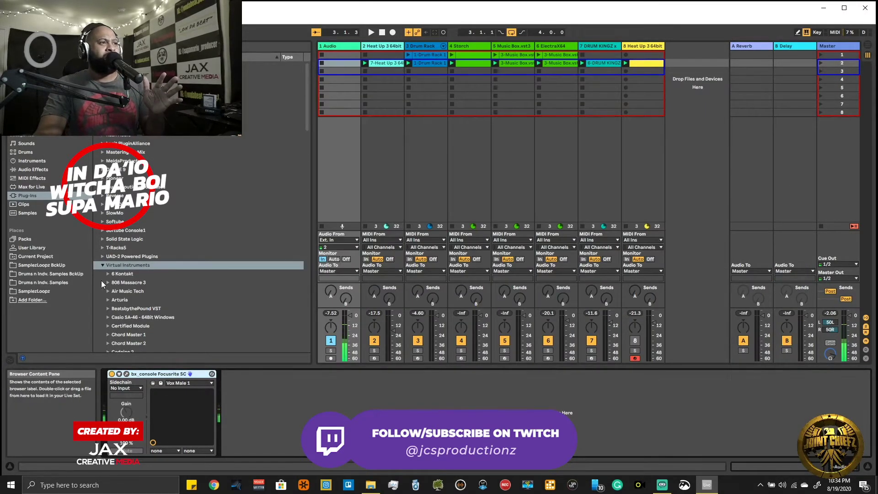
Step: Add Heat Up 3 64bit on a new MIDI track, check the DRIP expansion, and switch to the FAVORITES expansion
{"action": "scroll", "coordinate": [101, 281], "scroll_direction": "down", "scroll_amount": 6}
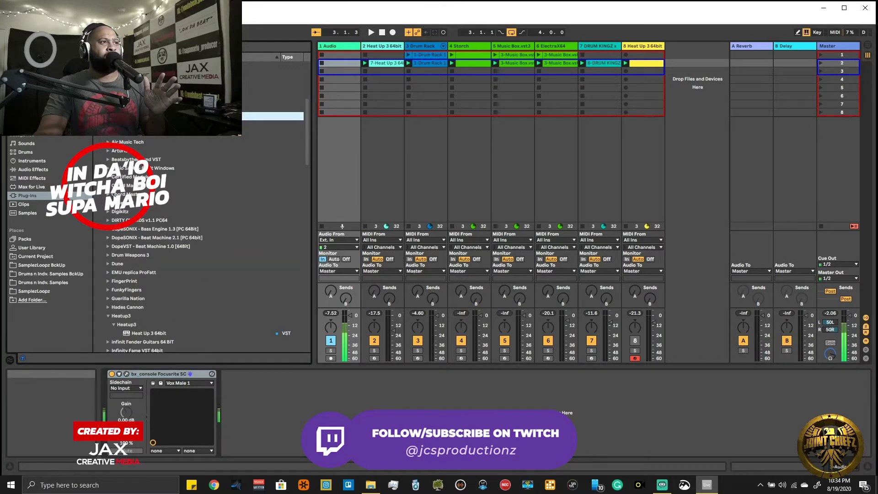
{"action": "left_click_drag", "start_coordinate": [133, 334], "coordinate": [684, 194]}
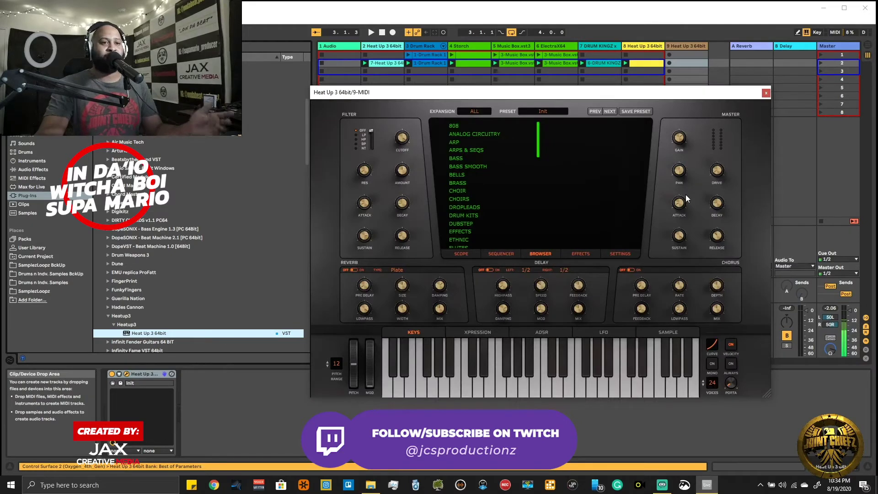
{"action": "left_click", "coordinate": [480, 113]}
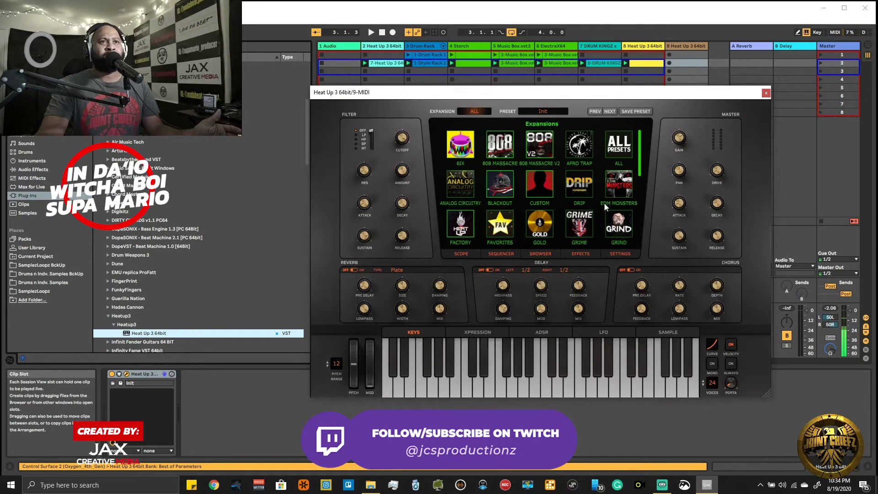
{"action": "left_click", "coordinate": [581, 201]}
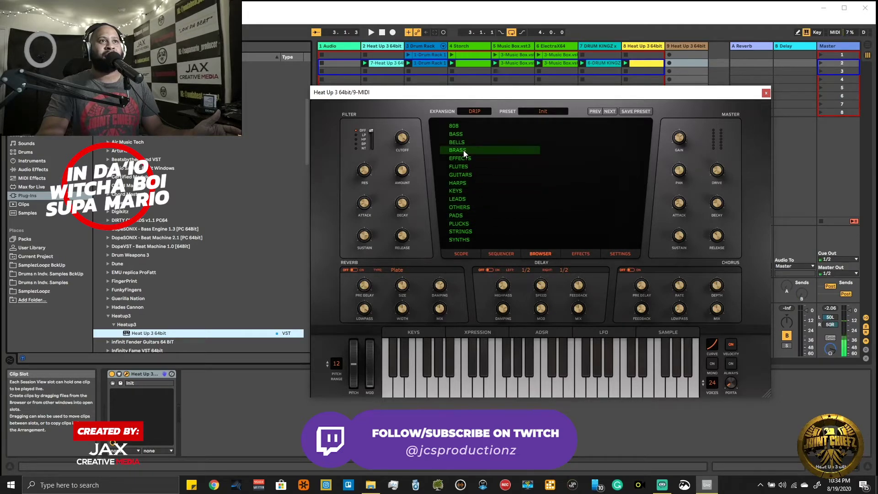
{"action": "left_click", "coordinate": [472, 111]}
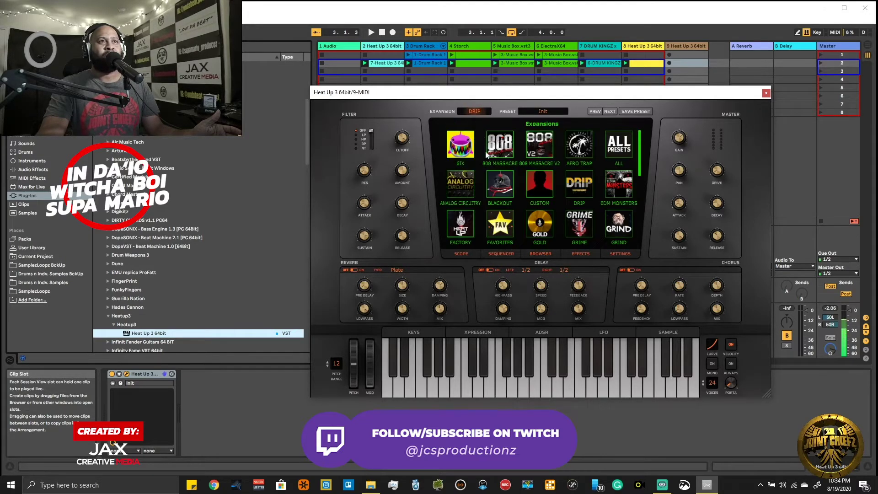
{"action": "left_click", "coordinate": [503, 221]}
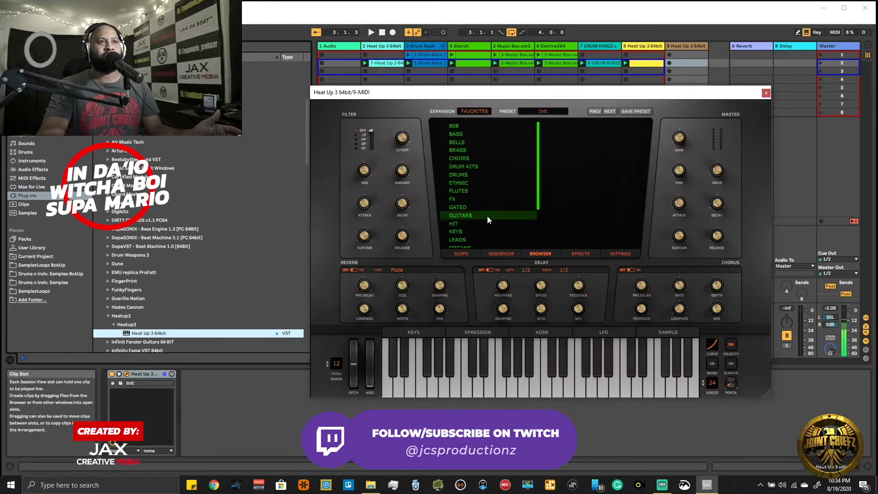
Step: Check the VOX category in FAVORITES, open CHOIRS instead, and audition the 2D and FALL presets
{"action": "scroll", "coordinate": [485, 224], "scroll_direction": "down", "scroll_amount": 3}
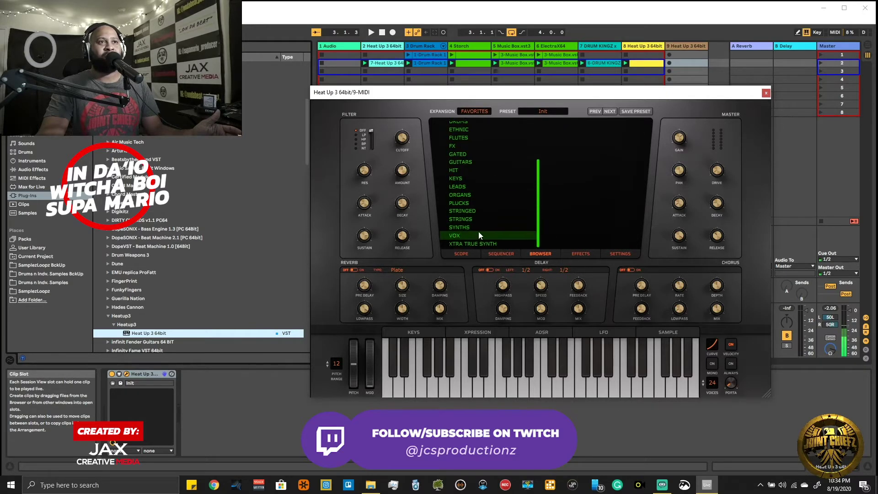
{"action": "left_click", "coordinate": [476, 235]}
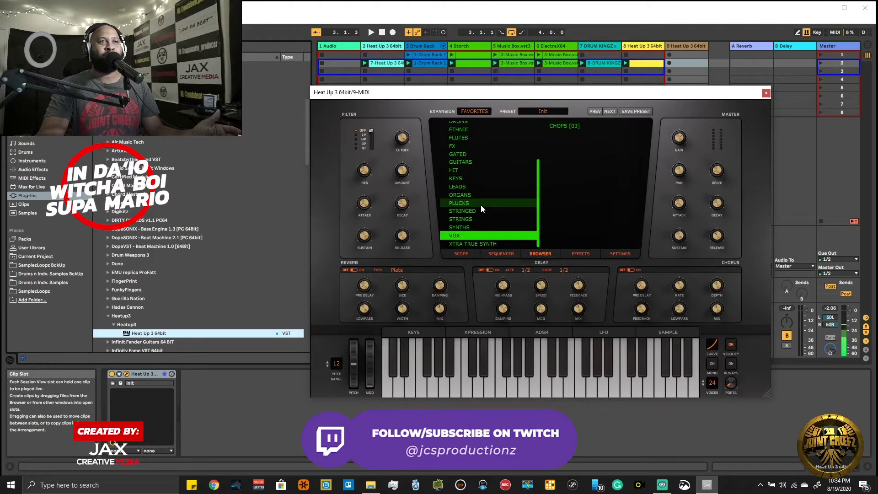
{"action": "scroll", "coordinate": [481, 207], "scroll_direction": "up", "scroll_amount": 3}
{"action": "left_click", "coordinate": [467, 132]}
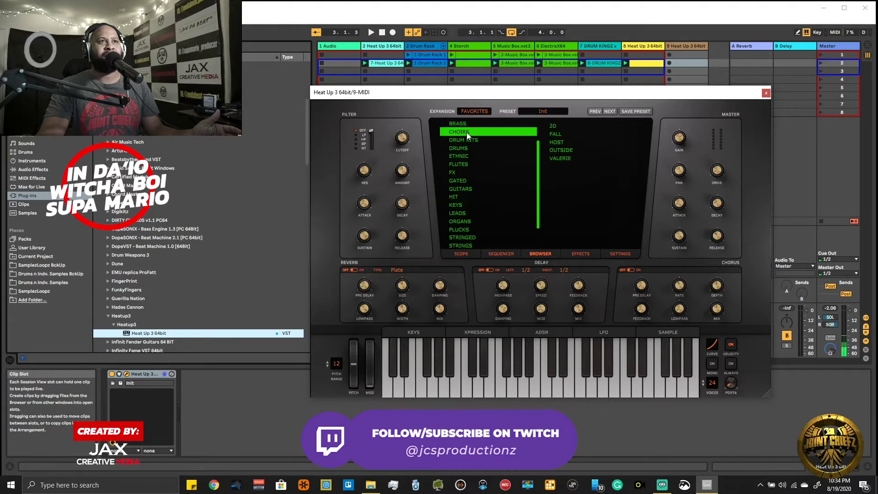
{"action": "left_click", "coordinate": [561, 126]}
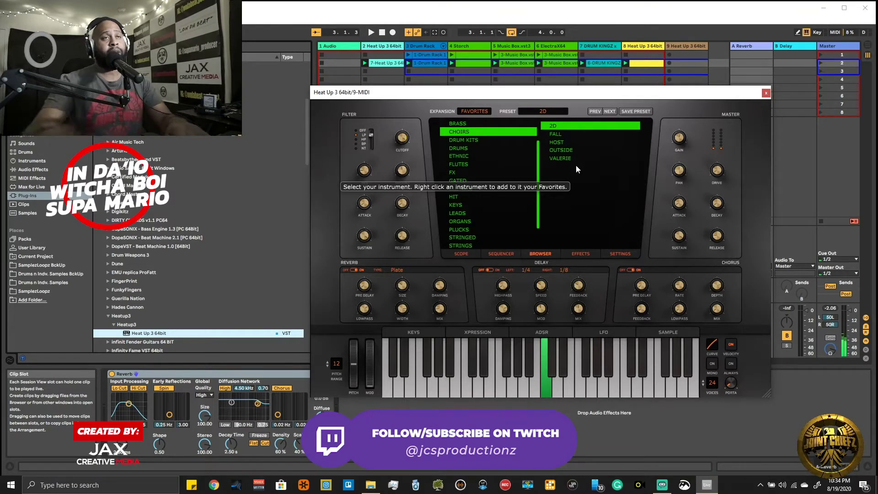
{"action": "left_click", "coordinate": [565, 134]}
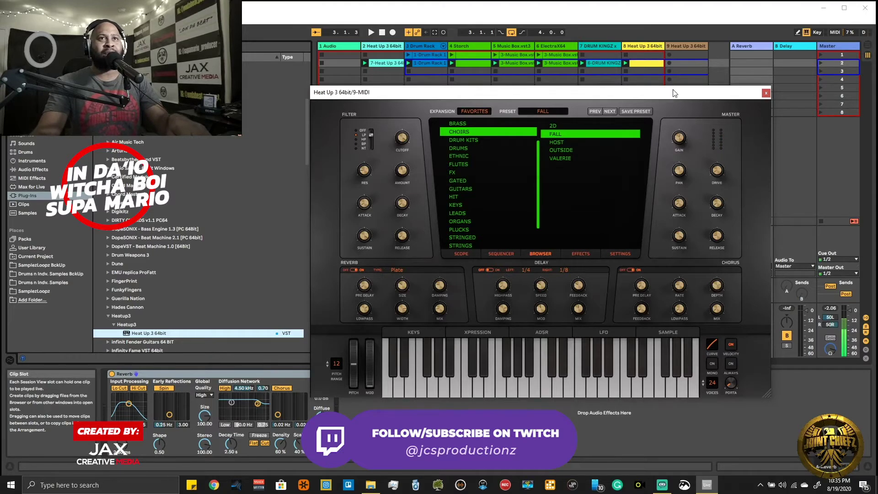
Step: Audition the HOST, OUTSIDE and VALERIE choir presets, load HOST, and close the Heat Up 3 window
{"action": "left_click_drag", "start_coordinate": [666, 93], "coordinate": [539, 92]}
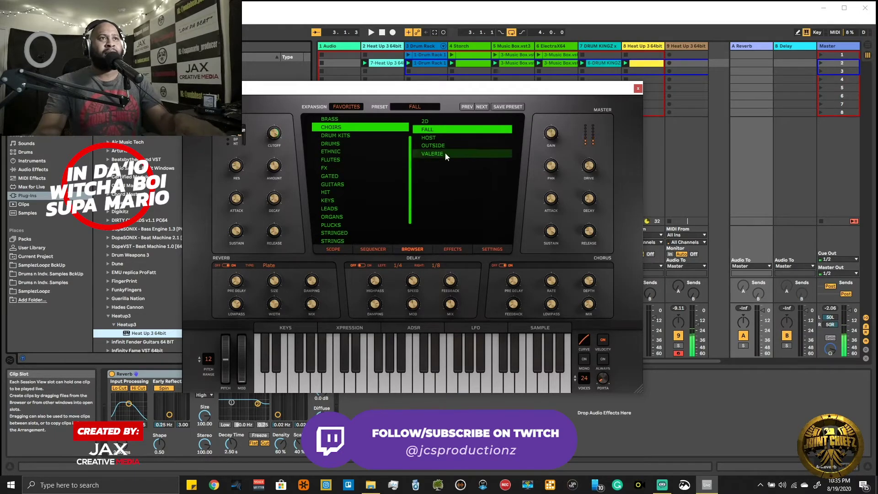
{"action": "left_click", "coordinate": [428, 138]}
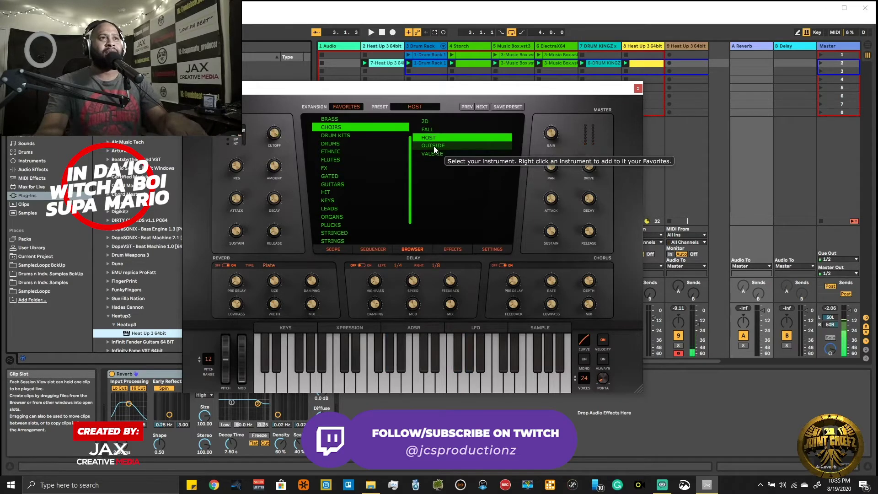
{"action": "left_click", "coordinate": [434, 146]}
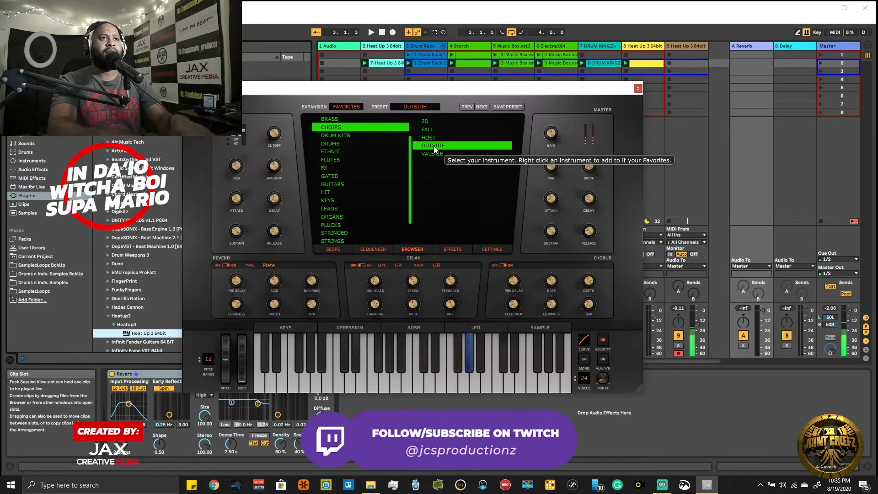
{"action": "left_click", "coordinate": [433, 154]}
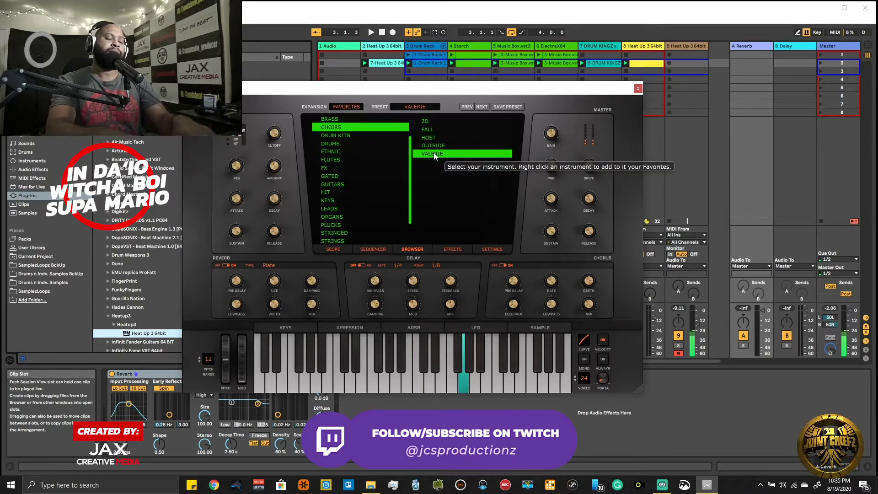
{"action": "left_click", "coordinate": [435, 137]}
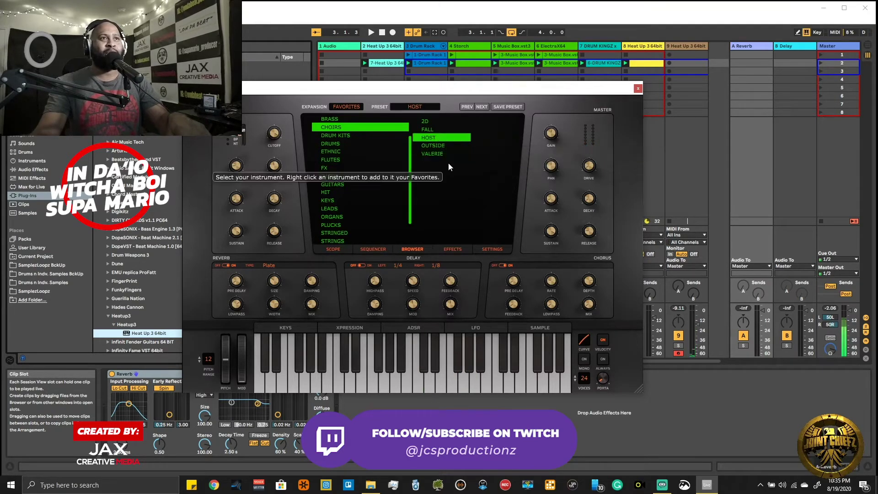
{"action": "left_click", "coordinate": [639, 88]}
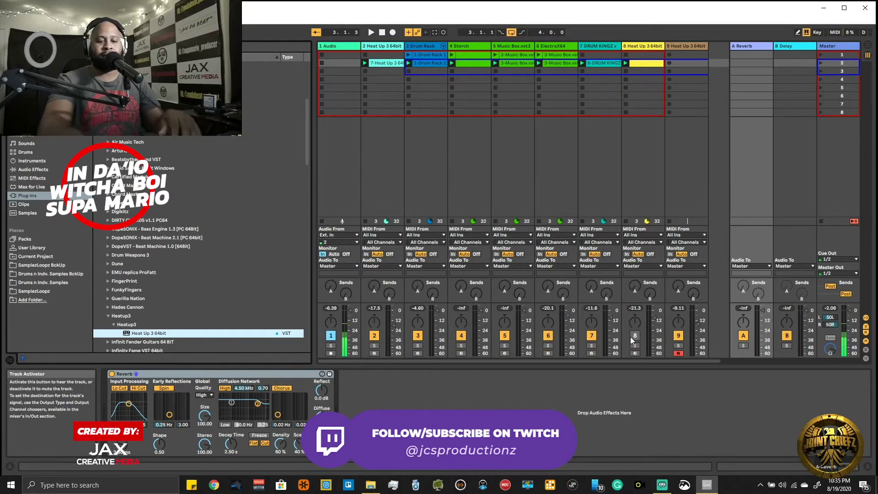
Step: Play the beat and solo track 8 briefly to hear it alone before returning to the full mix
{"action": "key", "text": "space"}
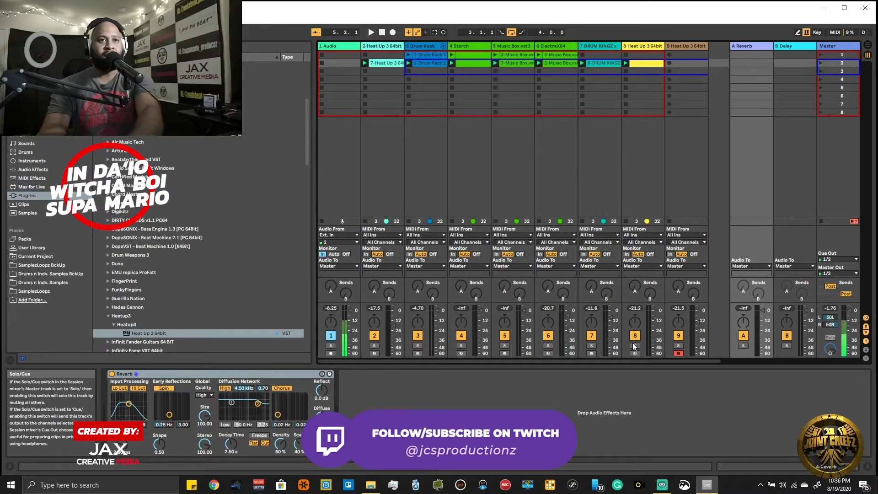
{"action": "left_click", "coordinate": [635, 346]}
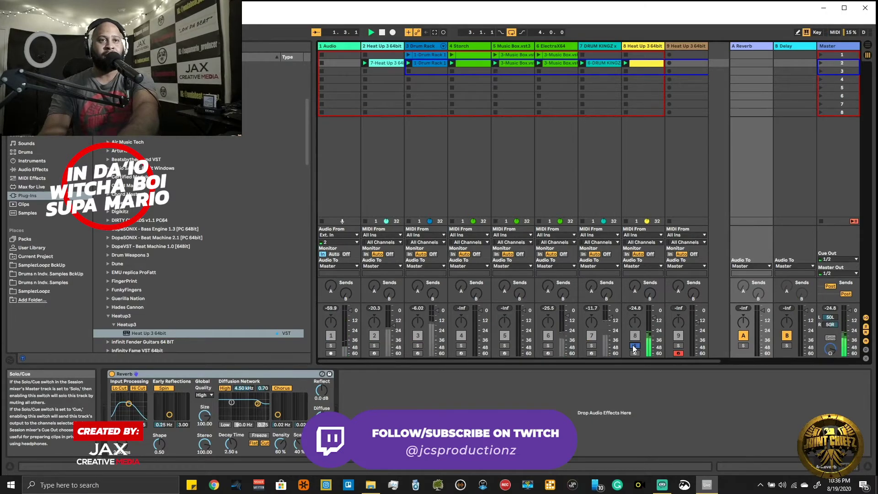
{"action": "left_click", "coordinate": [635, 347]}
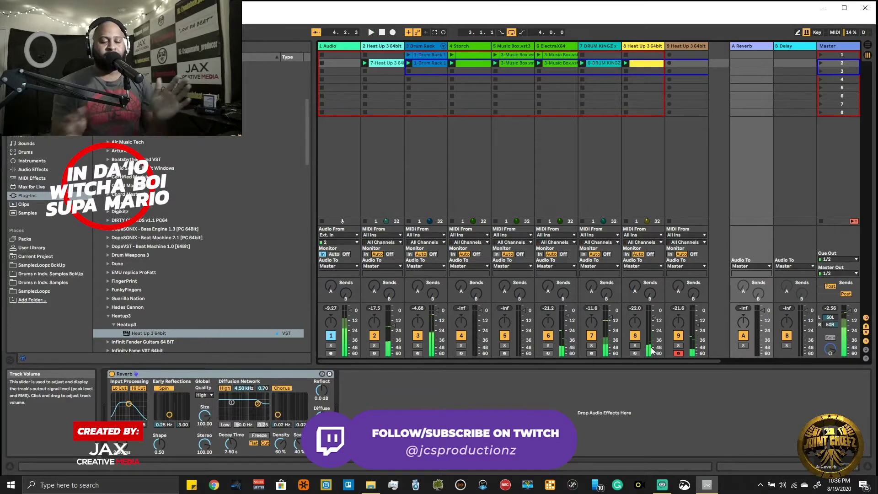
{"action": "key", "text": "space"}
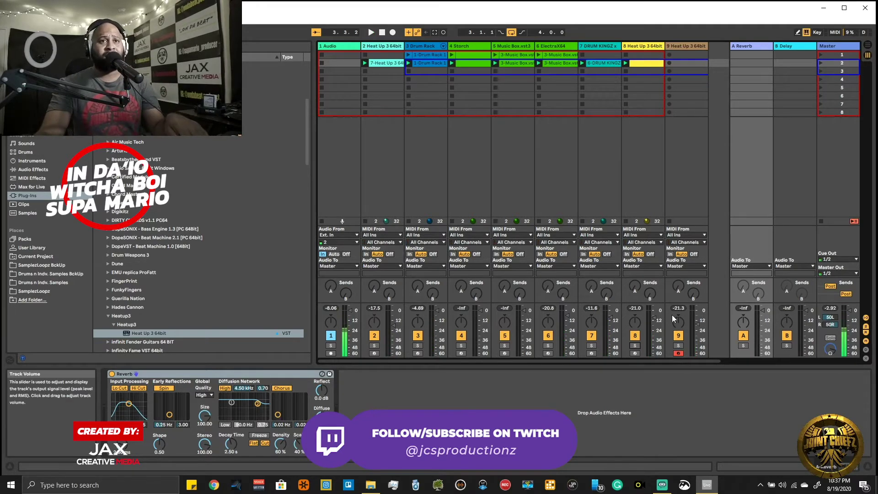
Step: Solo tracks 8, 9 and the Audio track, and pan track 8 to 9L with track 9 to the right
{"action": "left_click", "coordinate": [635, 346]}
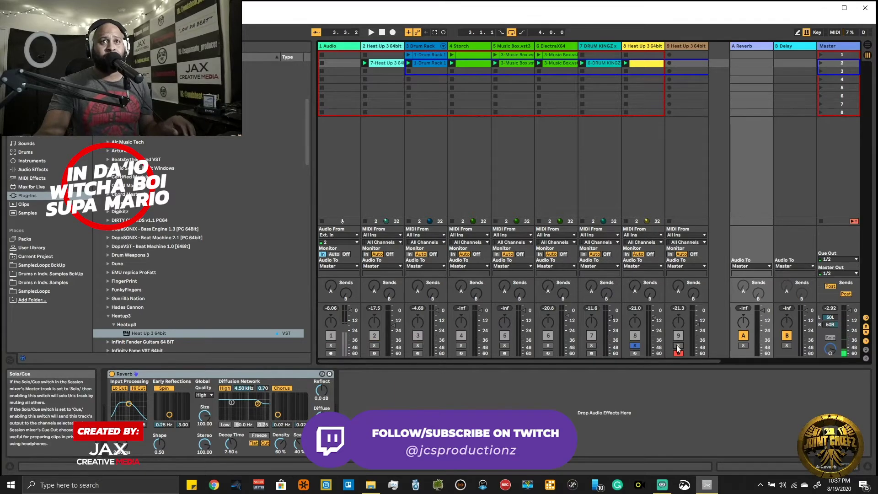
{"action": "left_click", "coordinate": [331, 346]}
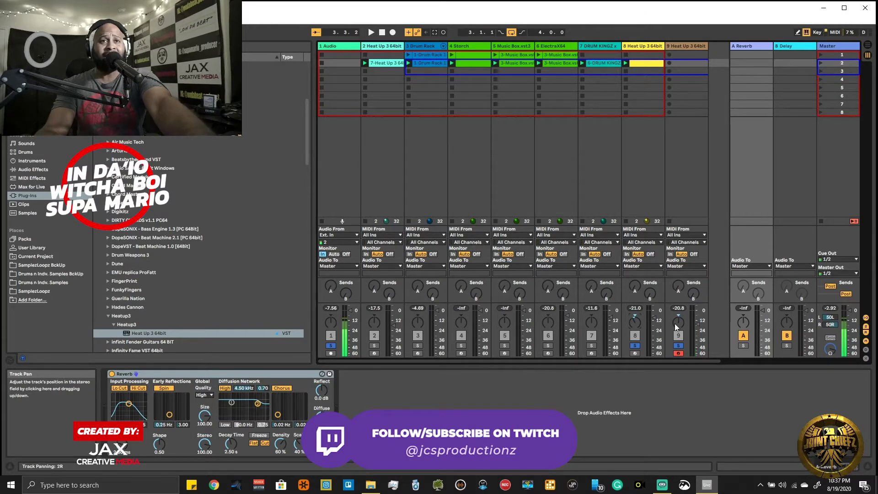
{"action": "scroll", "coordinate": [675, 323], "scroll_direction": "up", "scroll_amount": 1}
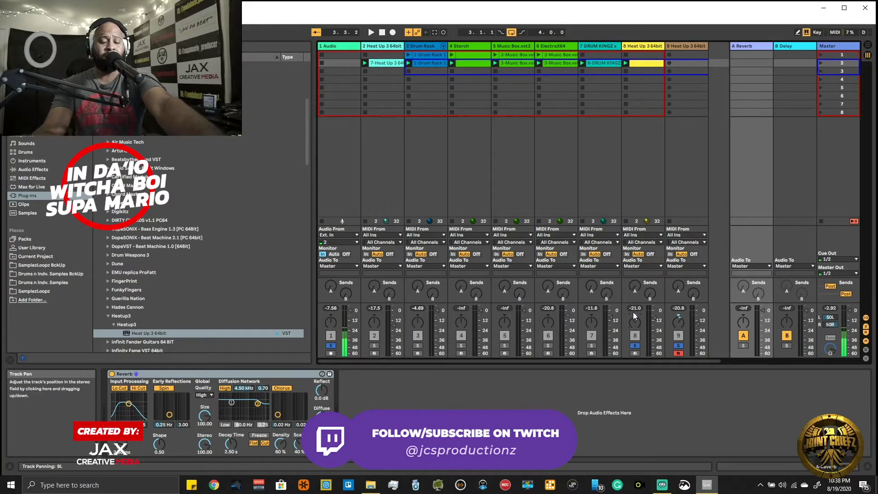
Step: Listen to the soloed, panned tracks 8 and 9 during playback, and clear all the solos
{"action": "key", "text": "space"}
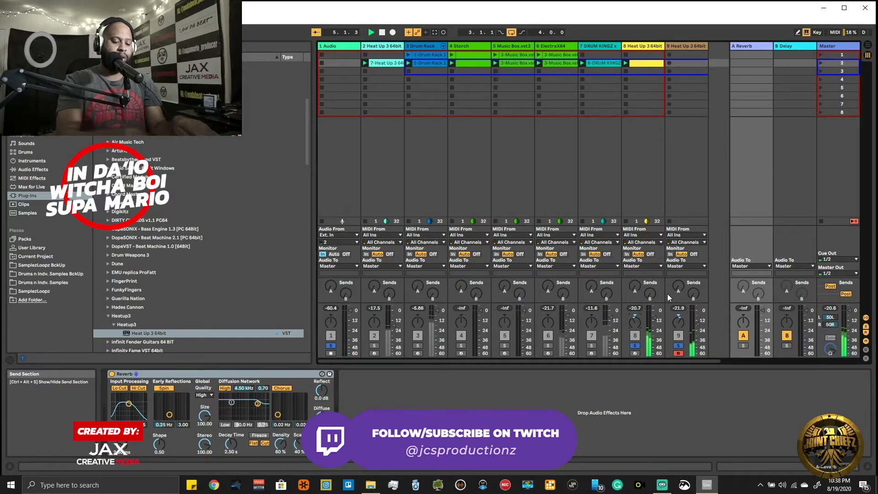
{"action": "key", "text": "space"}
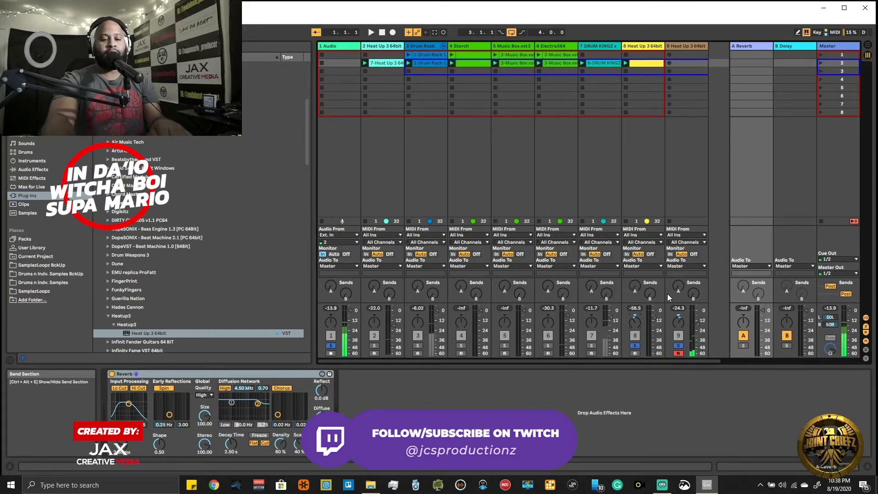
{"action": "key", "text": "space"}
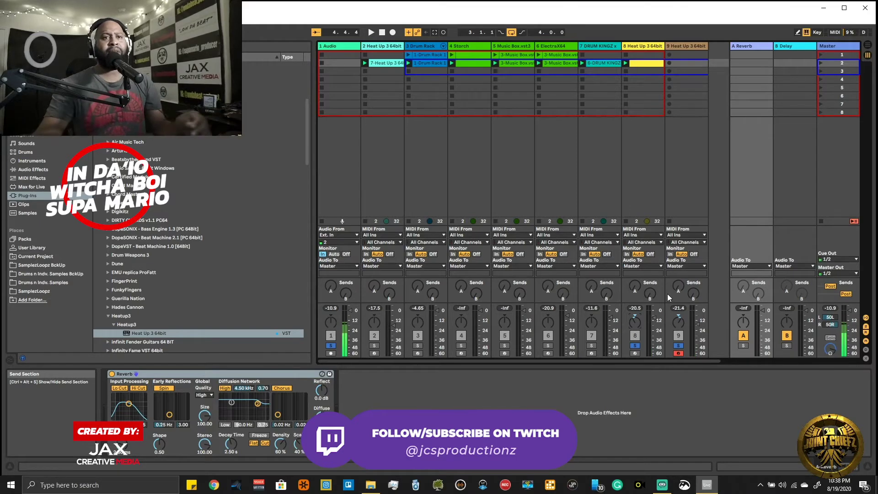
{"action": "left_click", "coordinate": [681, 348]}
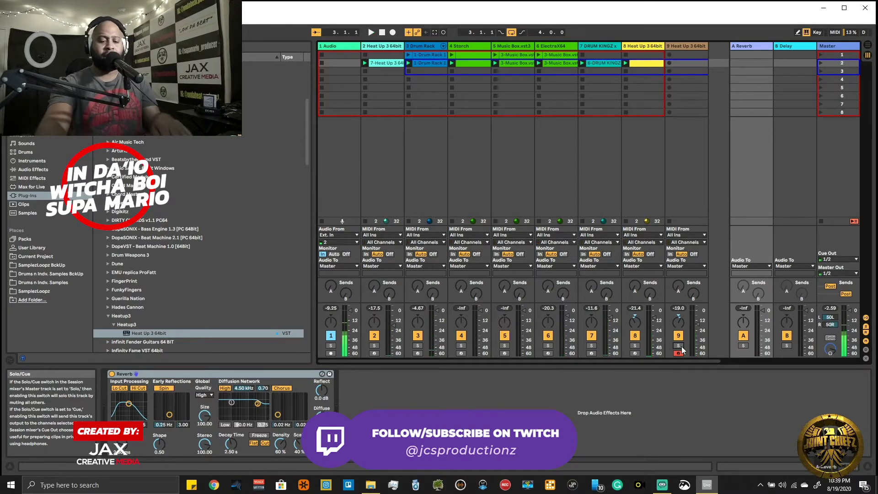
Step: Record a choir clip on track 9 with an eight-bar loop from bar 25, and fine-tune the track's panning during playback
{"action": "key", "text": "space"}
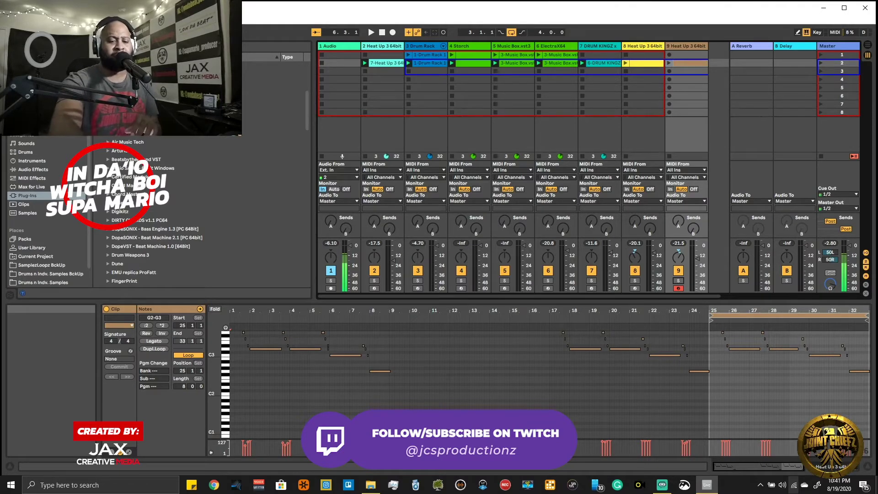
{"action": "key", "text": "space"}
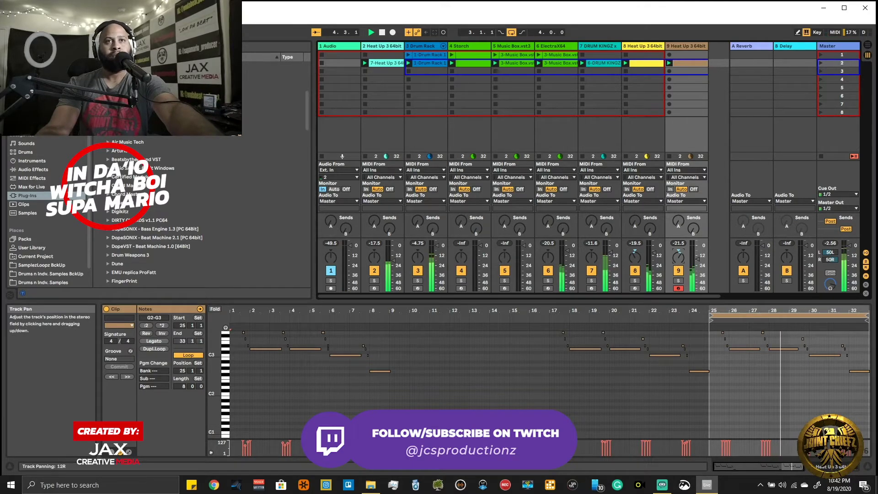
{"action": "left_click_drag", "start_coordinate": [677, 262], "coordinate": [677, 271]}
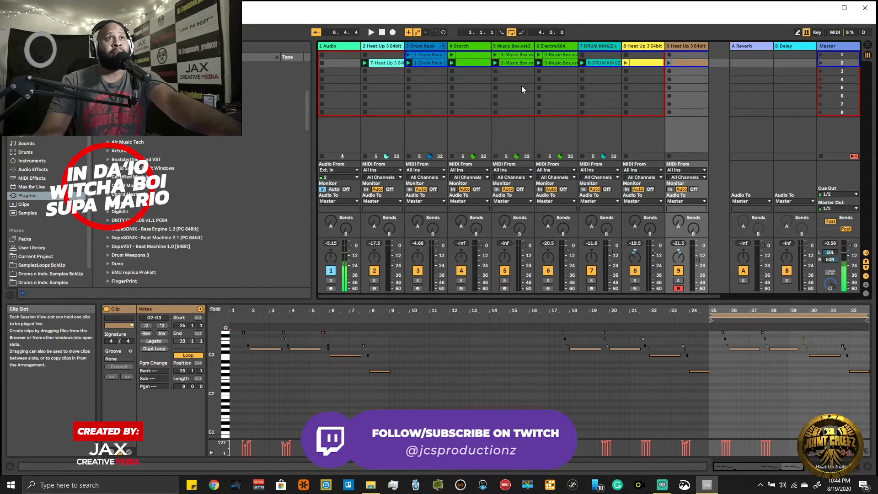
Step: Move scene 2 above scene 1 in the Master track and play the beat
{"action": "left_click", "coordinate": [839, 64]}
{"action": "left_click_drag", "start_coordinate": [835, 56], "coordinate": [836, 55]}
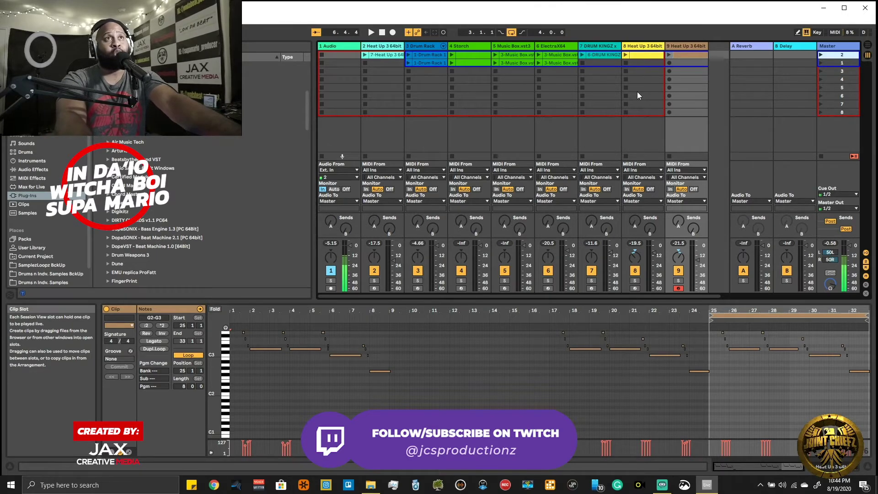
{"action": "key", "text": "space"}
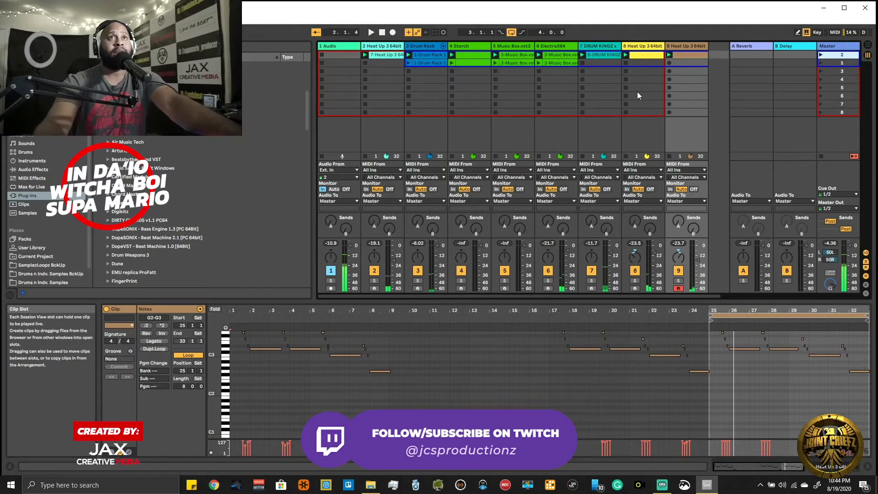
Step: Play the two filled scenes in turn and rename scene 1 as "intro"
{"action": "key", "text": "Down"}
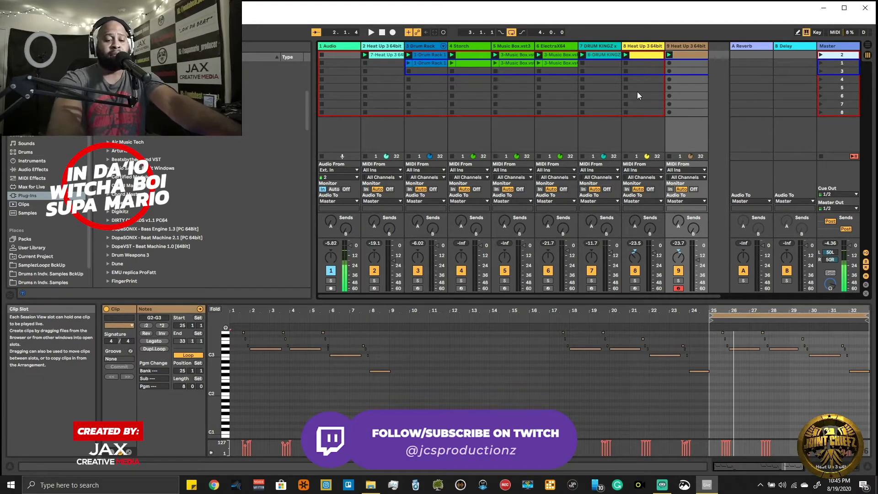
{"action": "key", "text": "Down"}
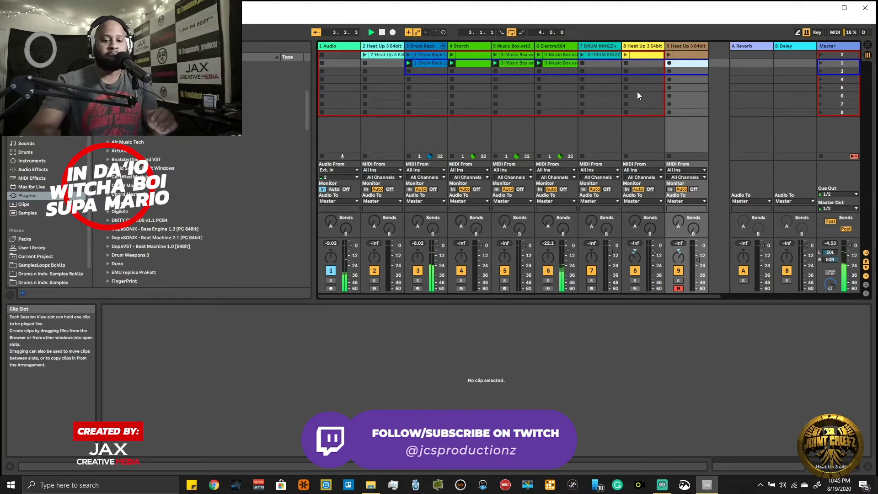
{"action": "left_click", "coordinate": [847, 62]}
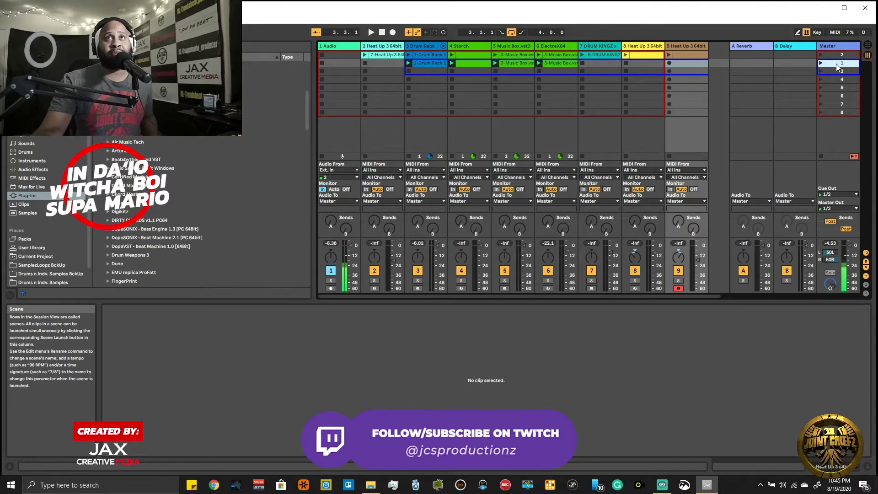
{"action": "right_click", "coordinate": [836, 64]}
{"action": "left_click", "coordinate": [746, 101]}
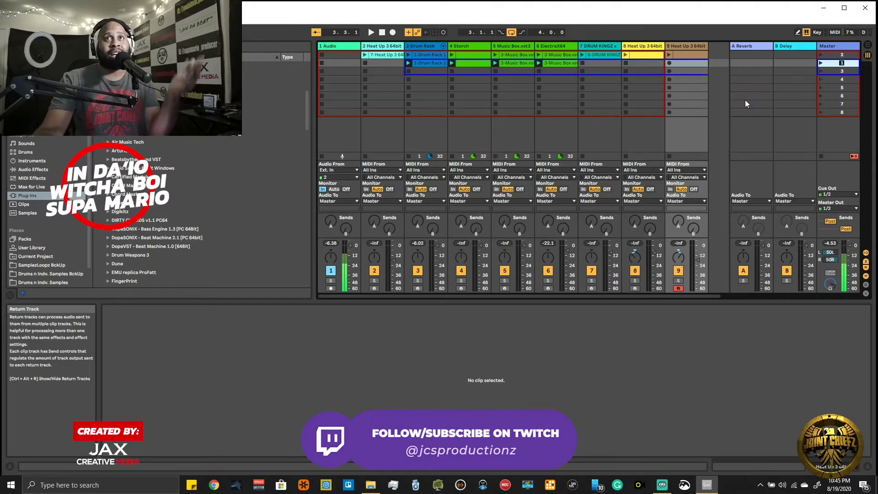
{"action": "type", "text": "intro"}
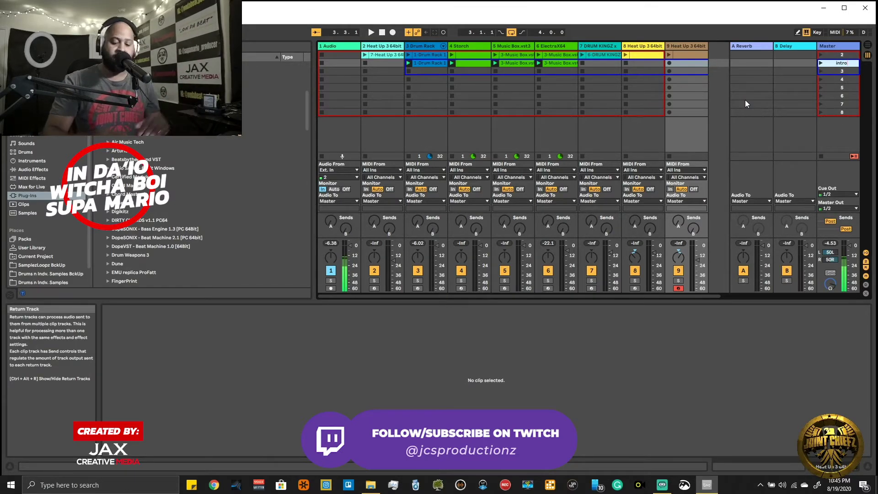
{"action": "key", "text": "Return"}
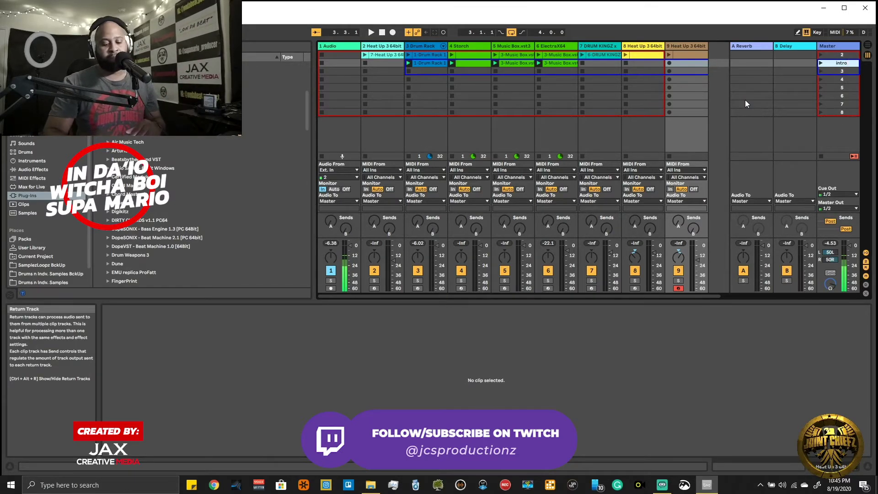
Step: Rename scene 2 above the intro scene as "main hook"
{"action": "left_click", "coordinate": [847, 56]}
{"action": "right_click", "coordinate": [847, 55]}
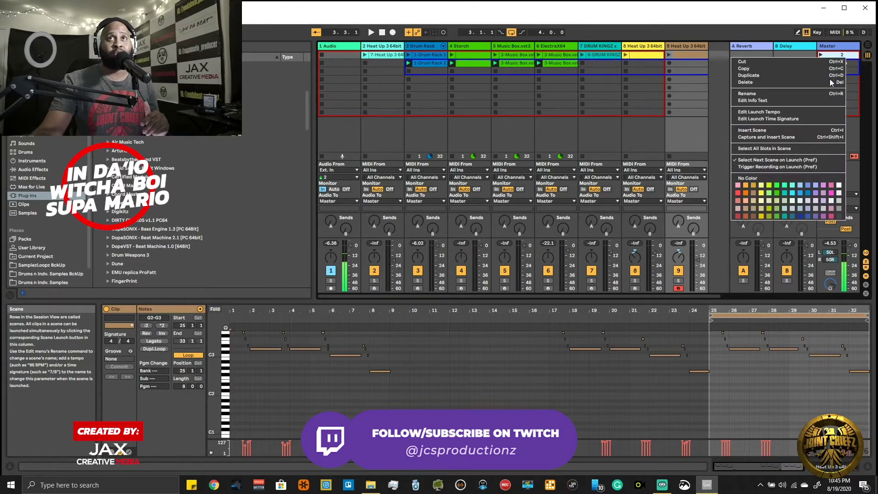
{"action": "left_click", "coordinate": [753, 96]}
{"action": "type", "text": "ma"}
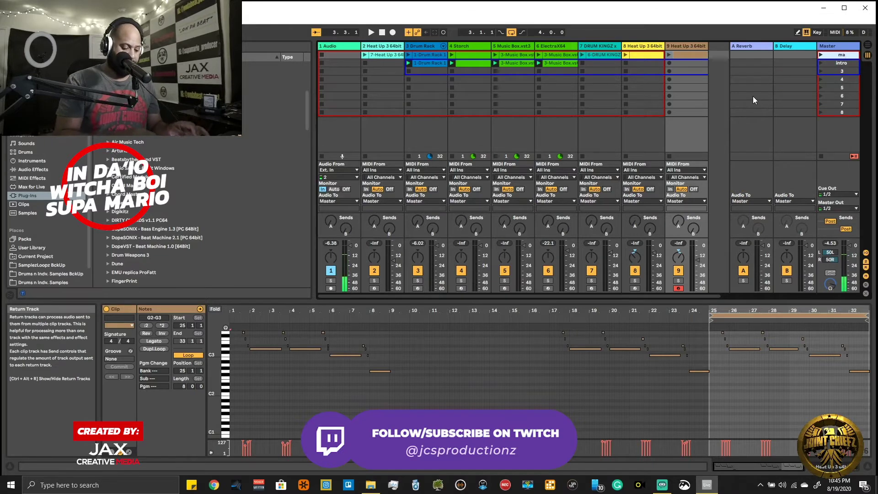
{"action": "type", "text": "in hook"}
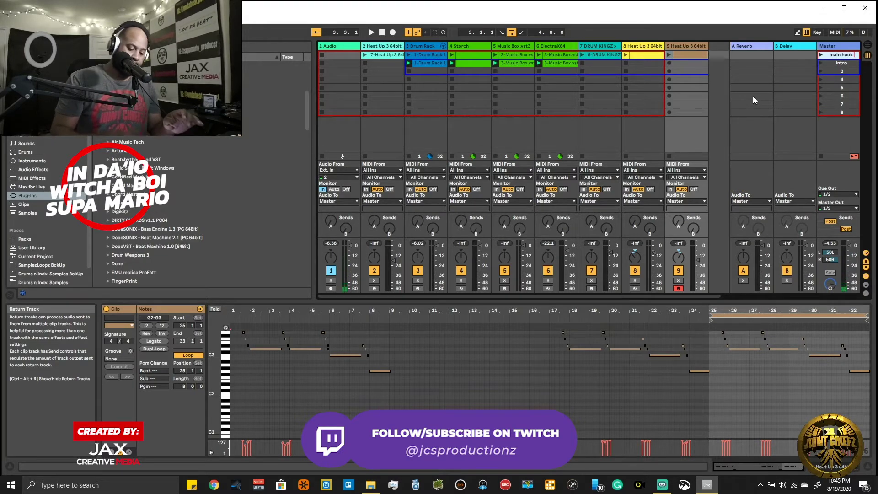
{"action": "right_click", "coordinate": [834, 55]}
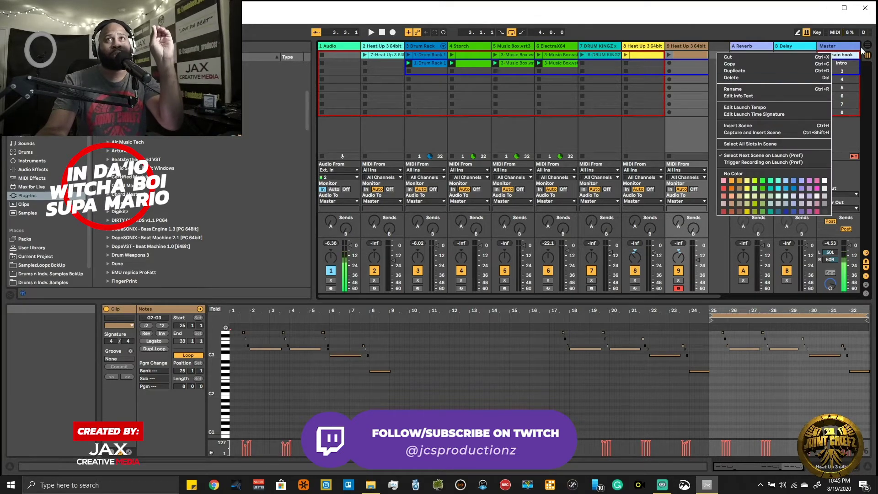
{"action": "right_click", "coordinate": [849, 56]}
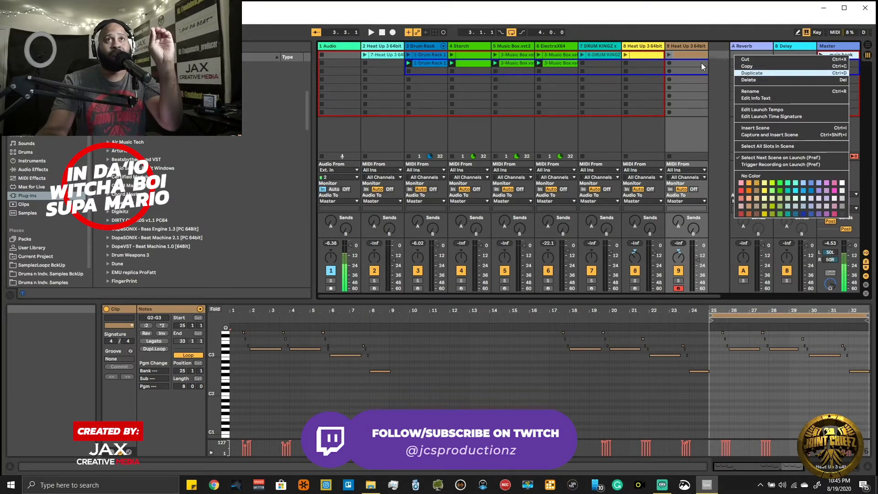
{"action": "left_click", "coordinate": [692, 55]}
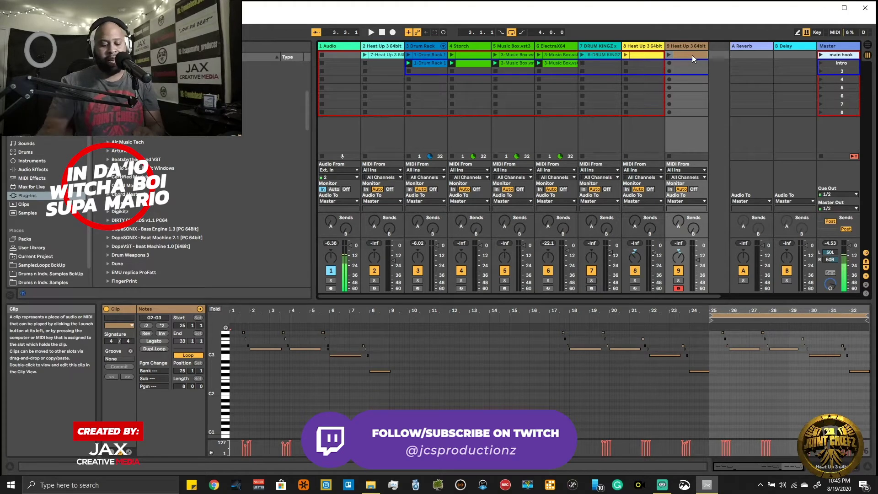
{"action": "left_click", "coordinate": [693, 54], "text": "shift"}
{"action": "key", "text": "shift+Left"}
{"action": "key", "text": "shift+Left"}
{"action": "key", "text": "shift+Left"}
{"action": "key", "text": "shift+Left"}
{"action": "key", "text": "shift+Left"}
{"action": "key", "text": "shift+Left"}
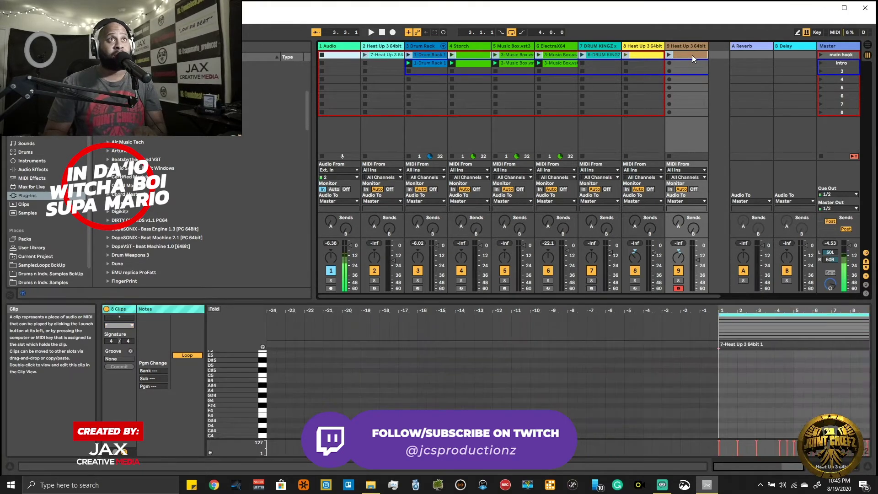
{"action": "right_click", "coordinate": [693, 53]}
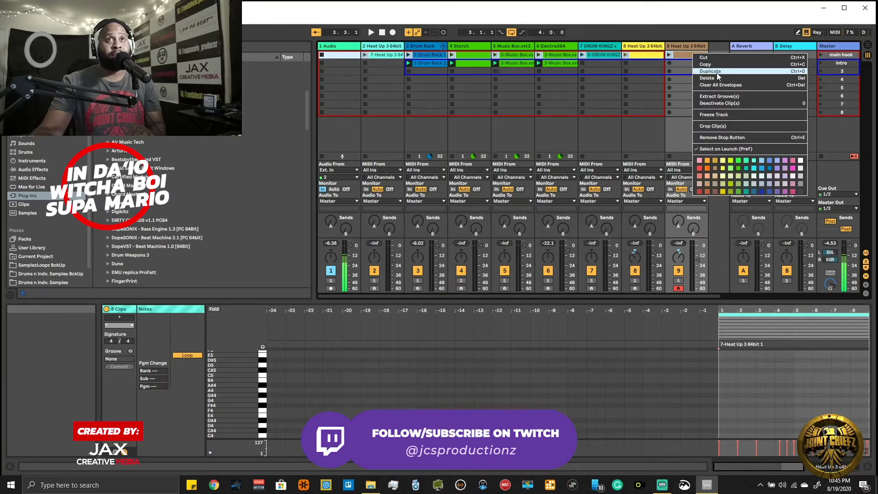
{"action": "left_click", "coordinate": [755, 45]}
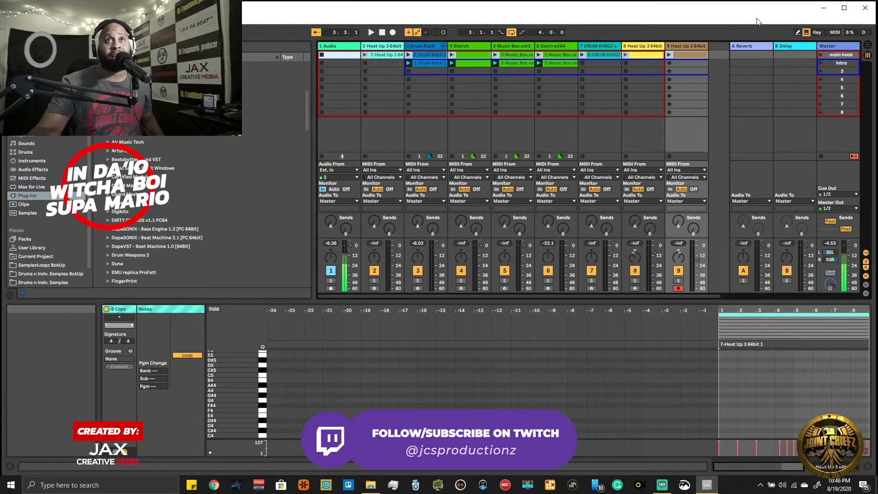
Step: Try to duplicate the main hook scene below itself, and undo the inserted scene
{"action": "right_click", "coordinate": [824, 55]}
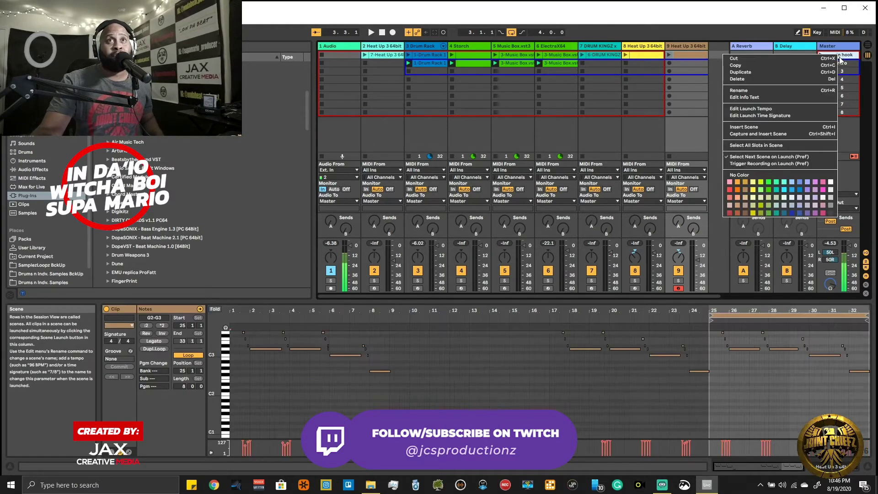
{"action": "left_click", "coordinate": [737, 25]}
{"action": "right_click", "coordinate": [829, 56]}
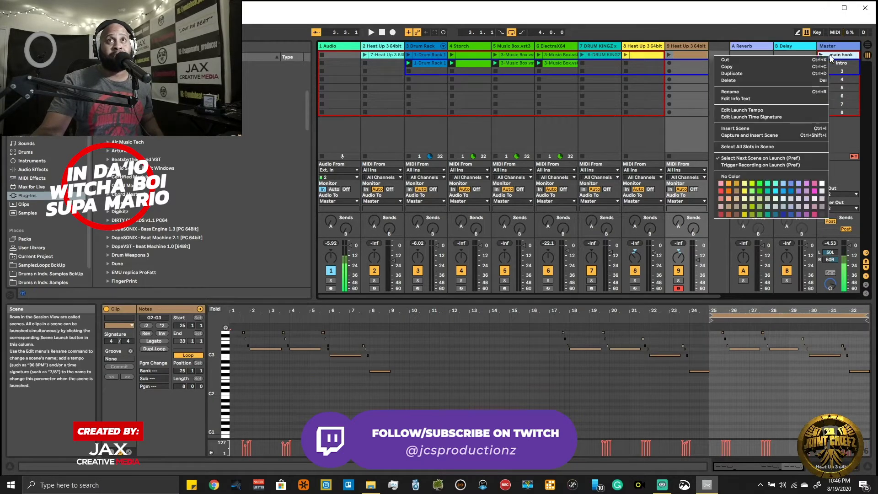
{"action": "left_click", "coordinate": [708, 2]}
{"action": "key", "text": "ctrl+d"}
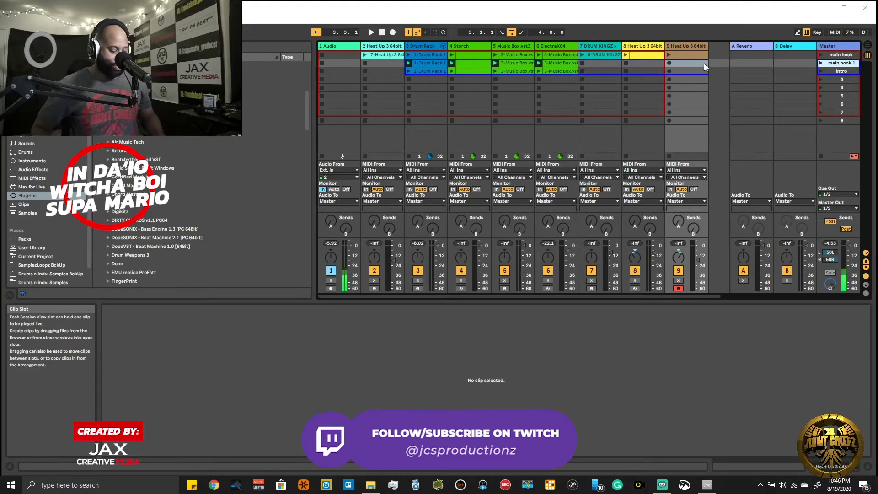
{"action": "key", "text": "ctrl+z"}
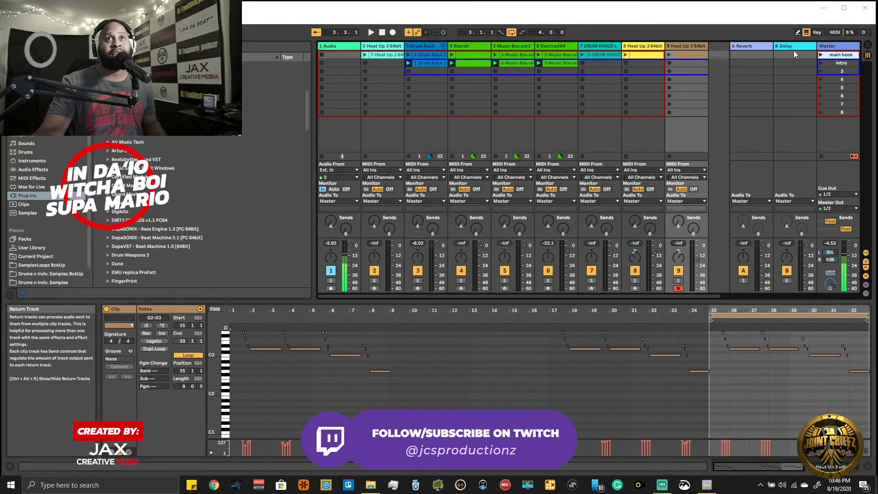
Step: Undo the main hook renaming, try to capture and insert a scene below scene 2, and undo the insertion
{"action": "left_click", "coordinate": [836, 55]}
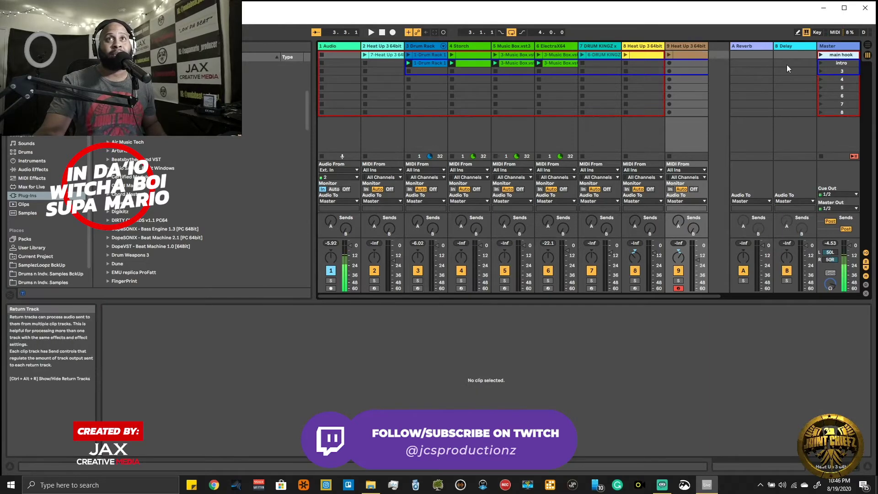
{"action": "key", "text": "ctrl+z"}
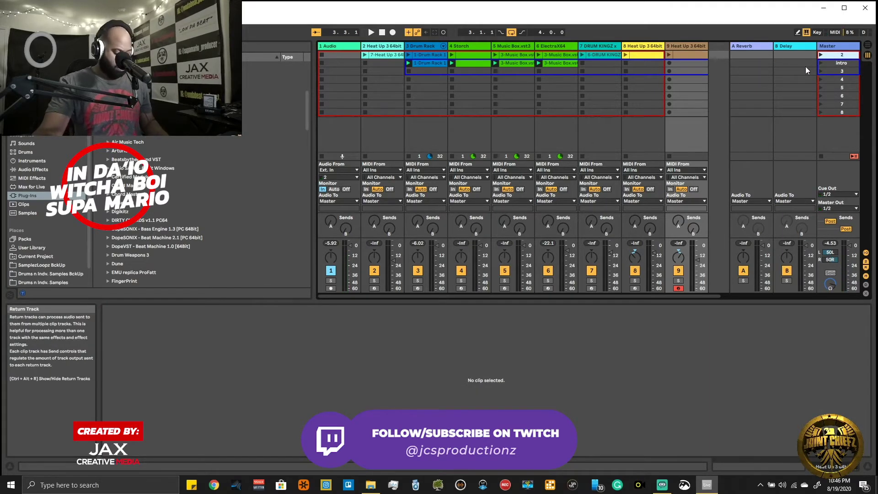
{"action": "key", "text": "ctrl+shift+i"}
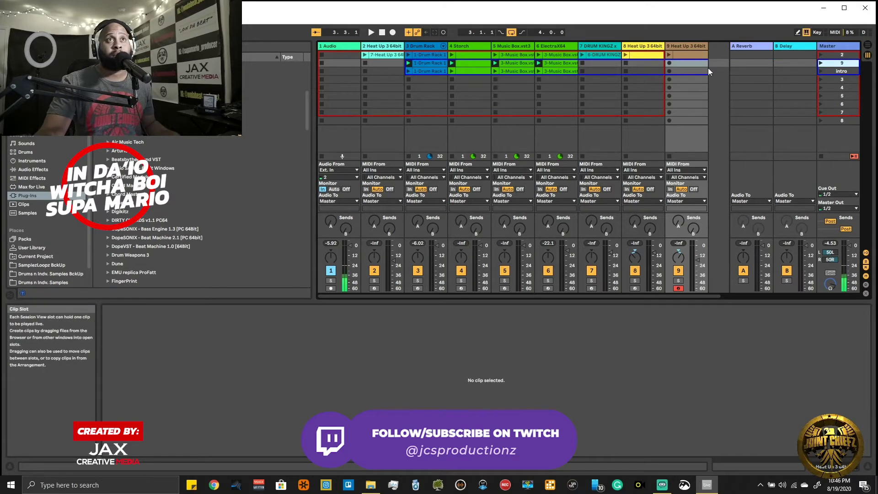
{"action": "left_click", "coordinate": [839, 72]}
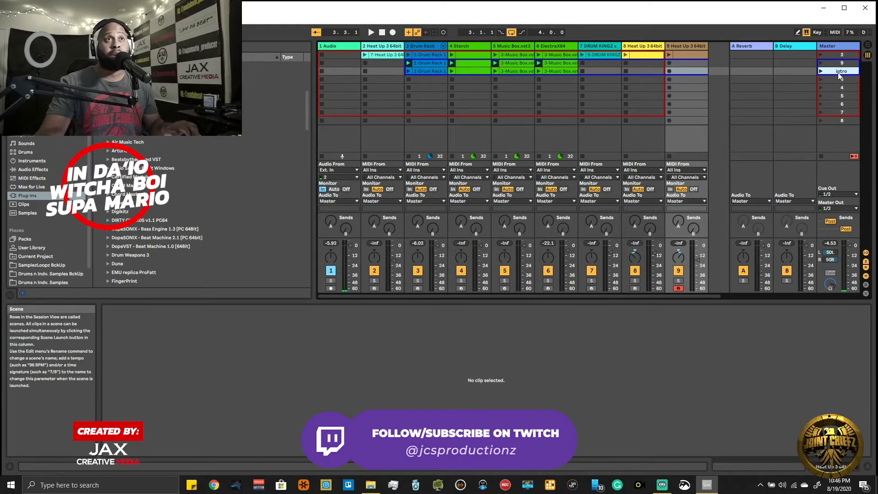
{"action": "key", "text": "ctrl+z"}
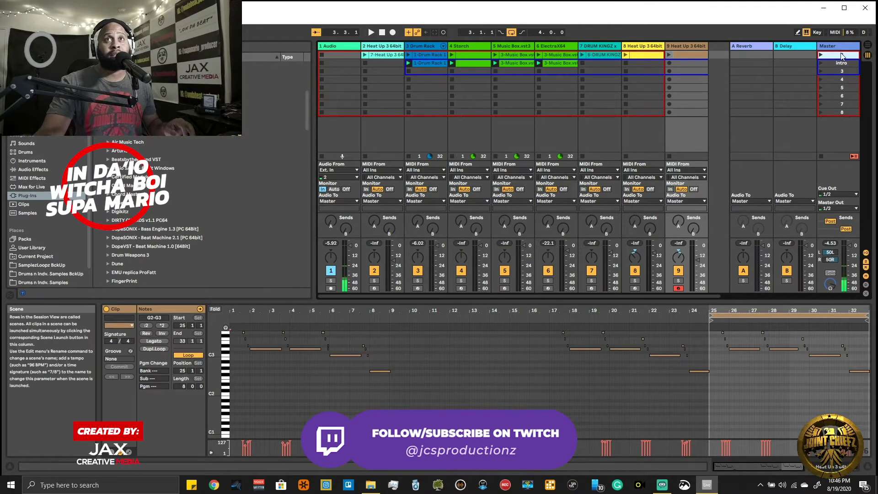
Step: Duplicate scene 2 with all its clips and delete the track 8 and track 9 clips from the copy
{"action": "right_click", "coordinate": [841, 54]}
{"action": "left_click", "coordinate": [790, 69]}
{"action": "key", "text": "ctrl+d"}
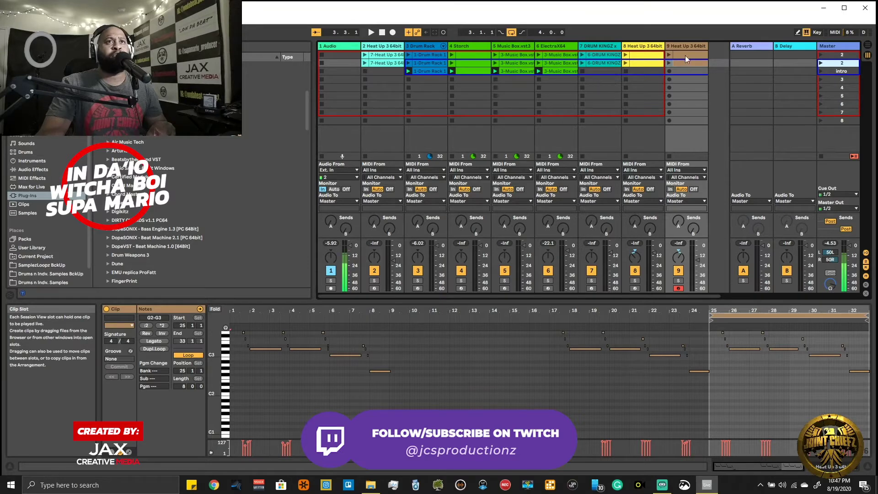
{"action": "left_click", "coordinate": [647, 64]}
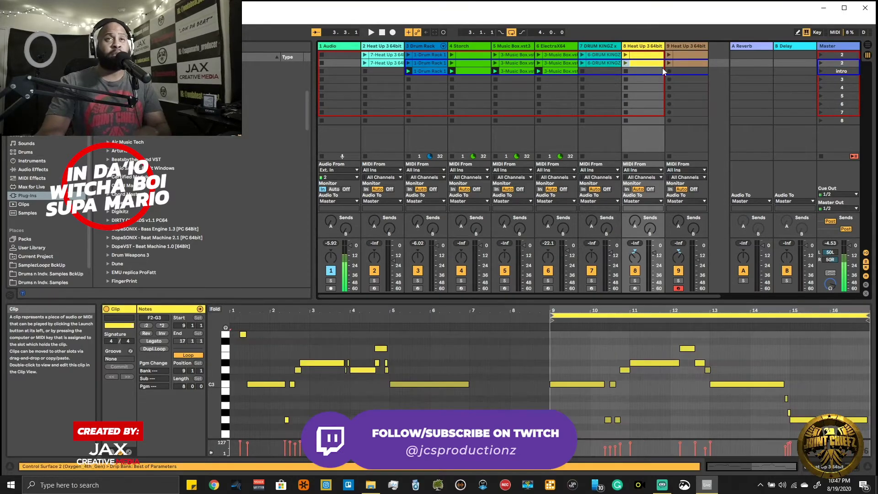
{"action": "key", "text": "Delete"}
{"action": "left_click", "coordinate": [682, 64]}
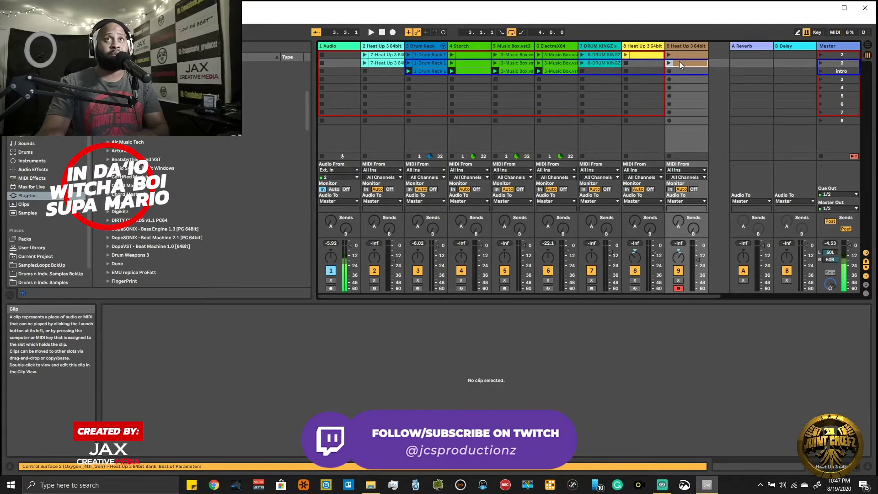
Step: Play the full scene and its stripped-down copy, and rename the copy as "vrs"
{"action": "left_click", "coordinate": [371, 31]}
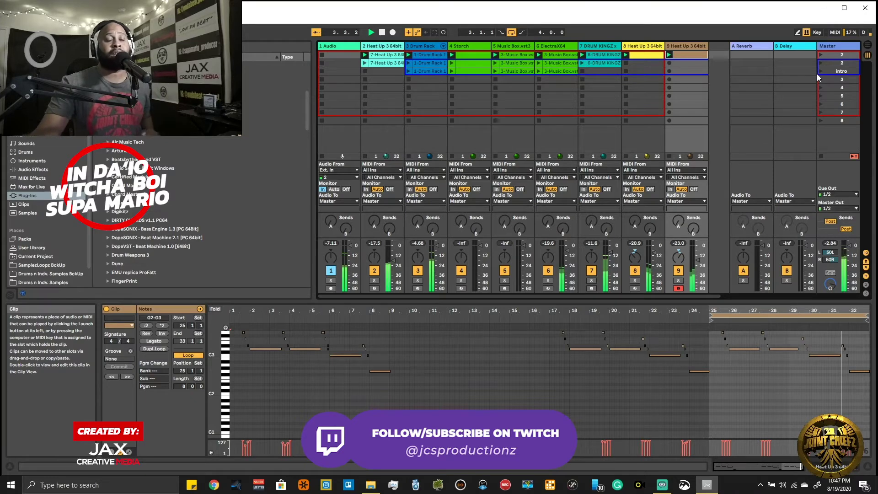
{"action": "key", "text": "Down"}
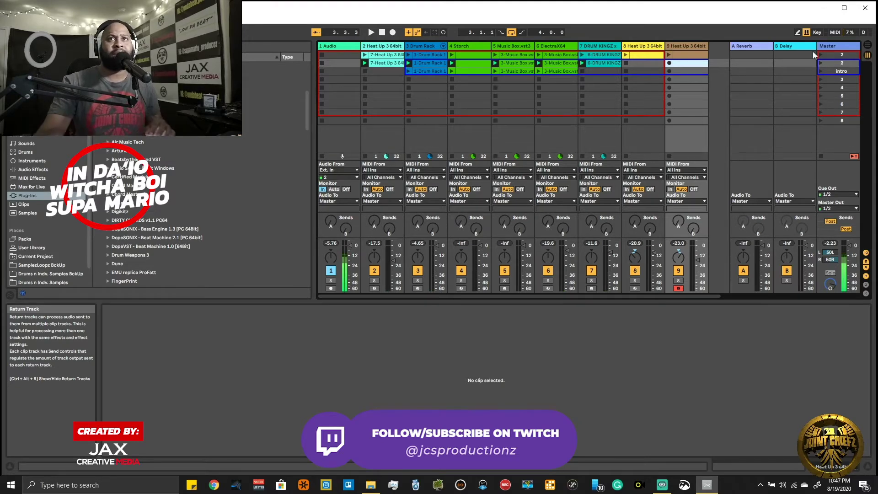
{"action": "right_click", "coordinate": [846, 61]}
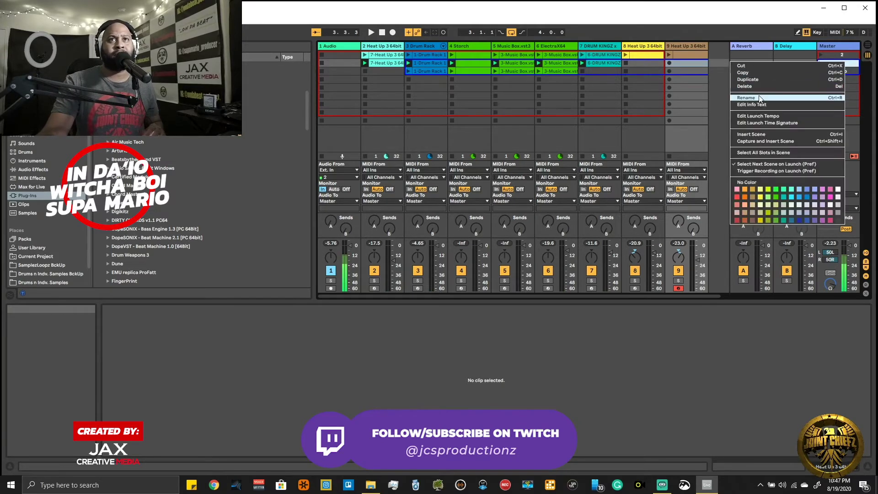
{"action": "left_click", "coordinate": [759, 97]}
{"action": "type", "text": "vrs"}
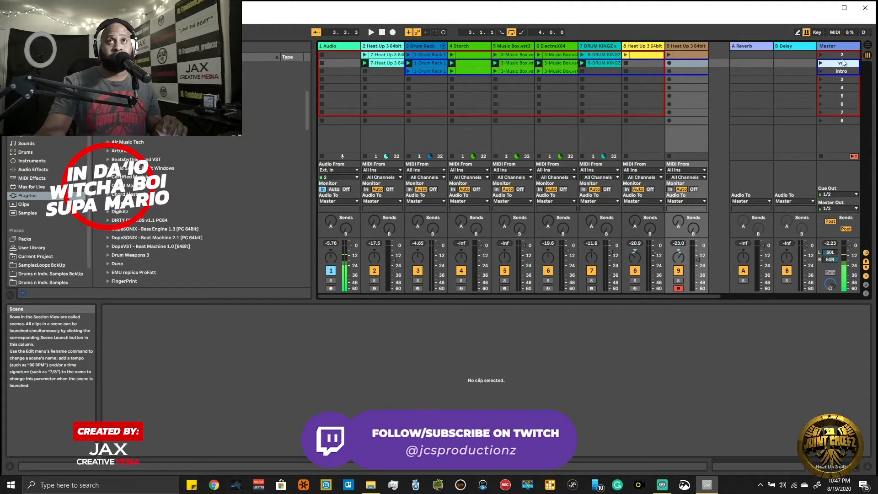
Step: Rename the full scene above vrs as "main hook"
{"action": "right_click", "coordinate": [841, 54]}
{"action": "left_click", "coordinate": [764, 90]}
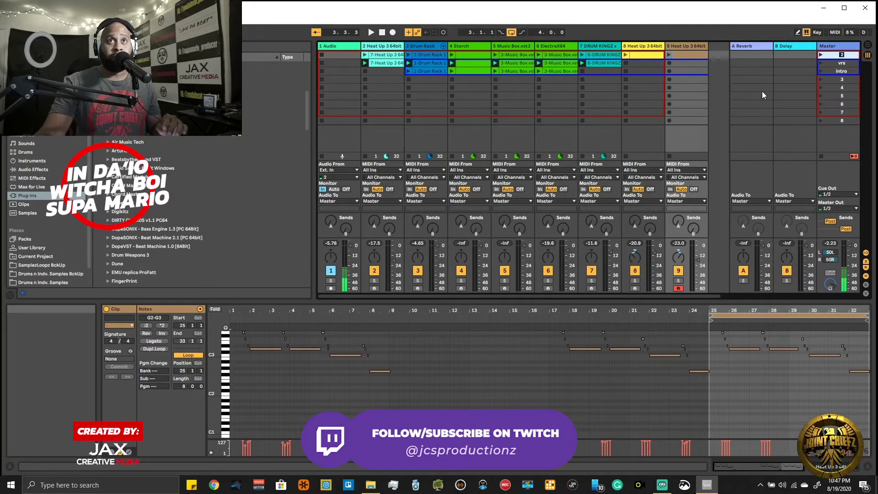
{"action": "type", "text": "main hook"}
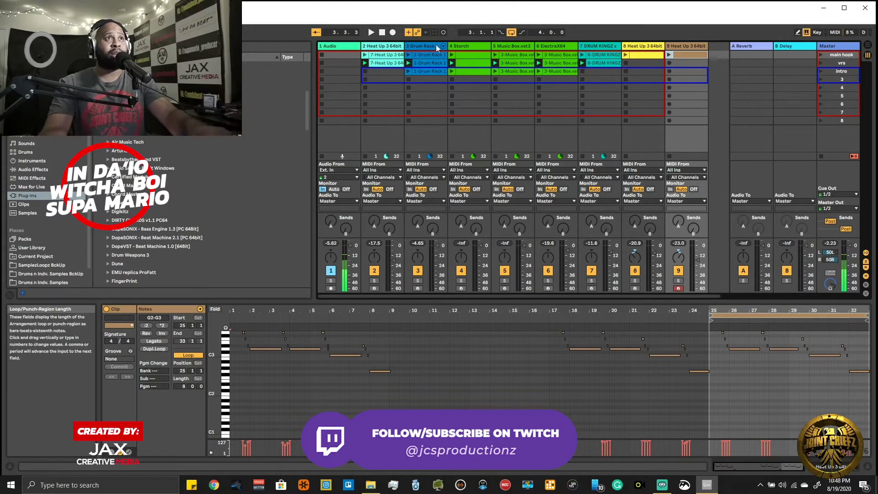
Step: Switch to the Arrangement View and turn off the loop, with its four-bar region moved to start at bar 1
{"action": "left_click", "coordinate": [383, 35]}
{"action": "key", "text": "Tab"}
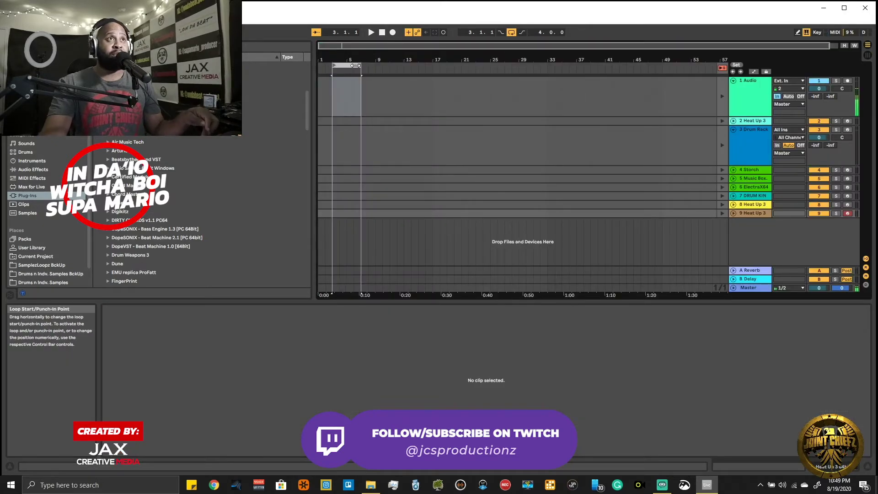
{"action": "left_click", "coordinate": [511, 32]}
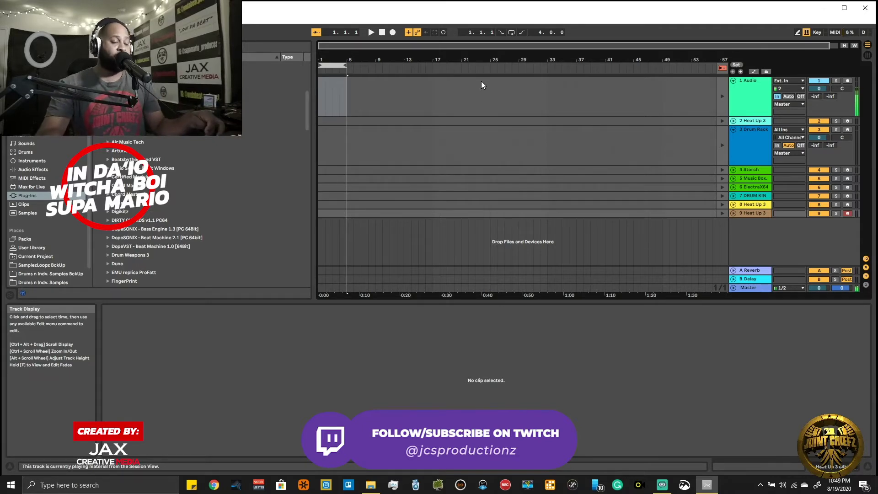
Step: Return to the Session View, select track 9's empty slot in the intro scene, play the intro, and stop with playback reset to bar 1
{"action": "key", "text": "Tab"}
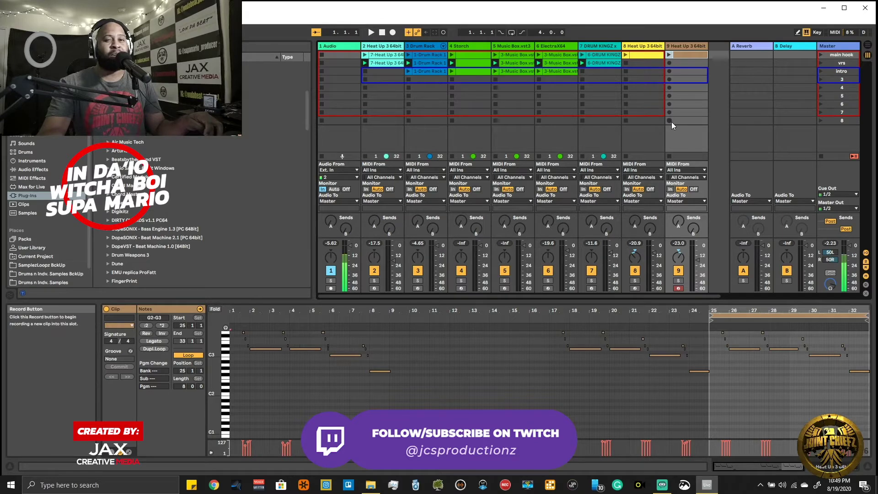
{"action": "key", "text": "Tab"}
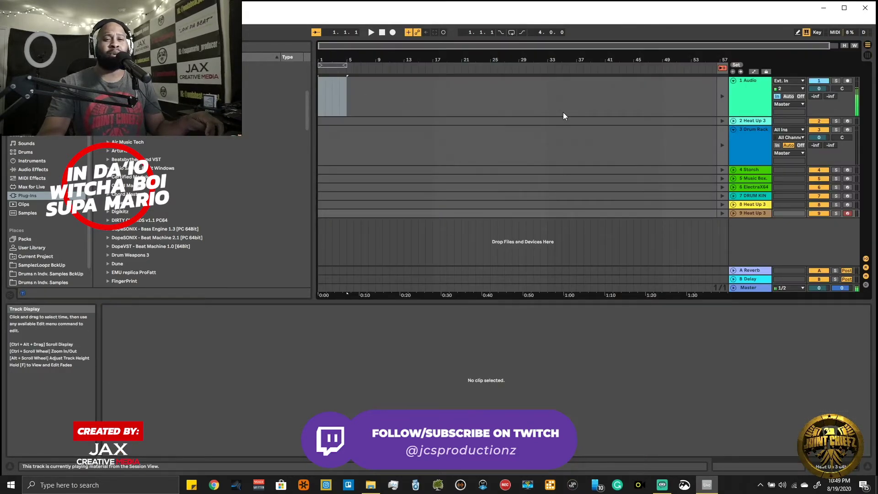
{"action": "key", "text": "Tab"}
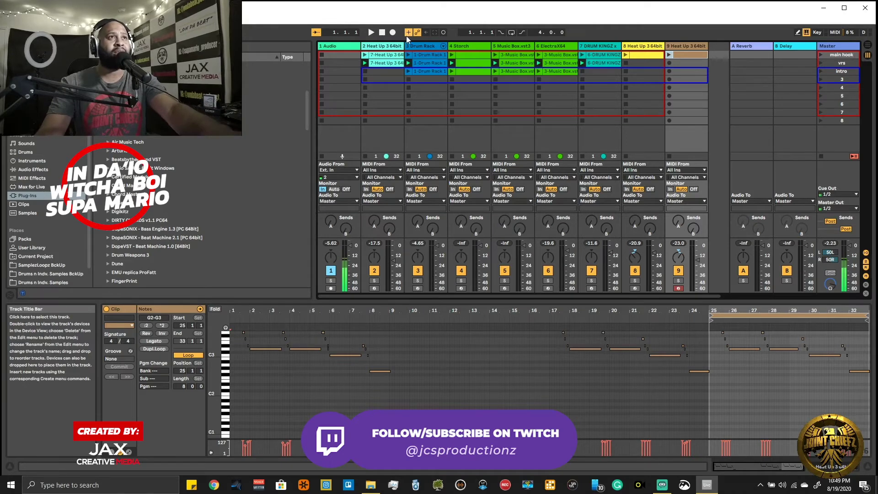
{"action": "left_click", "coordinate": [693, 72]}
{"action": "key", "text": "space"}
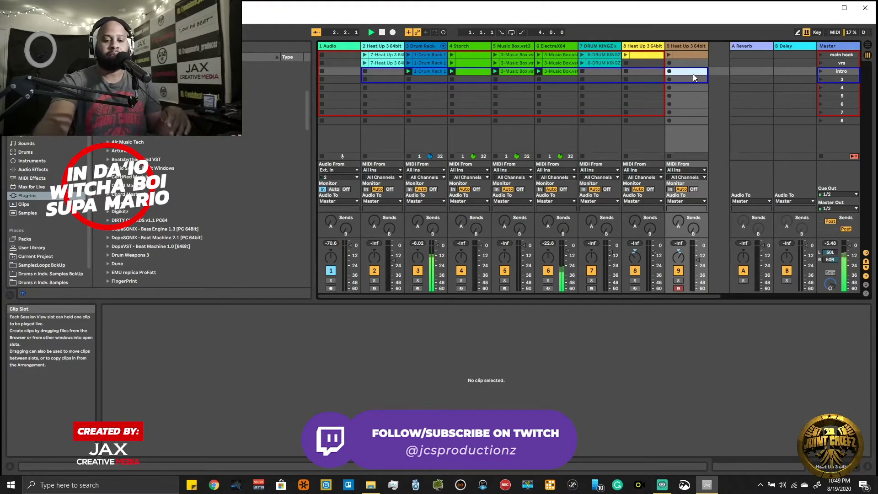
{"action": "double_click", "coordinate": [383, 33]}
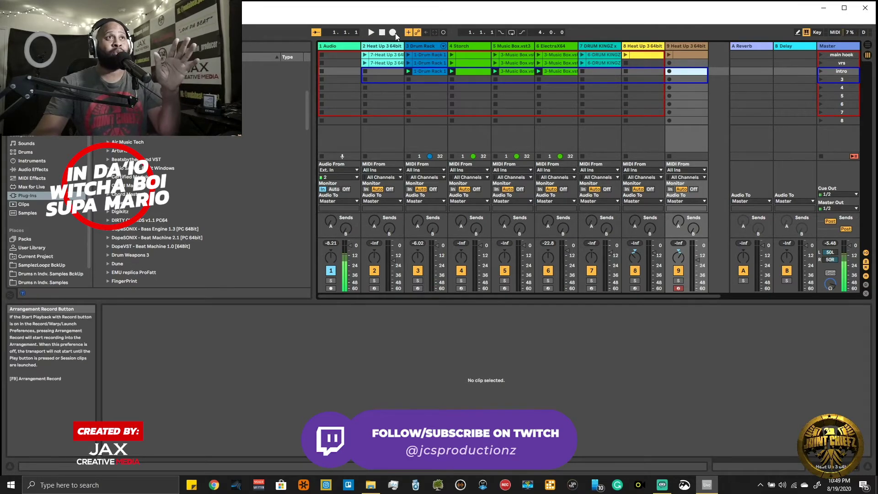
Step: Record into the Arrangement from bar 1, starting with the intro scene and bringing in the main hook scene at bar 9
{"action": "left_click", "coordinate": [394, 33]}
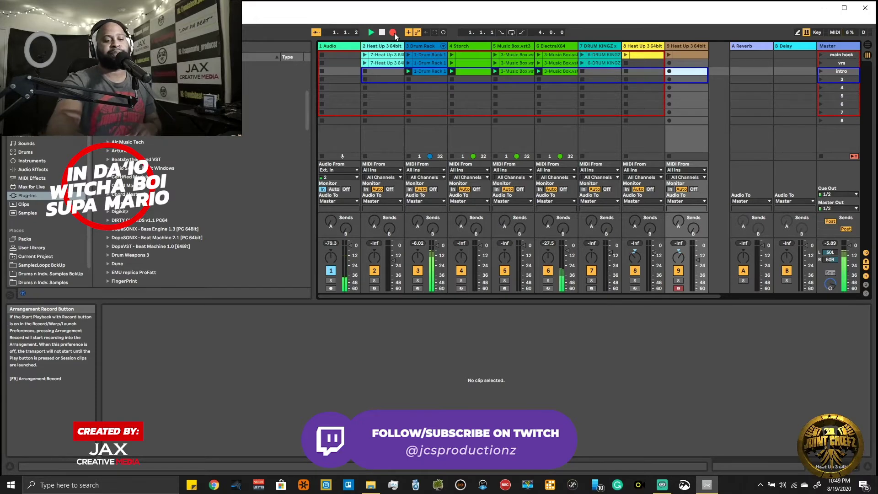
{"action": "key", "text": "Tab"}
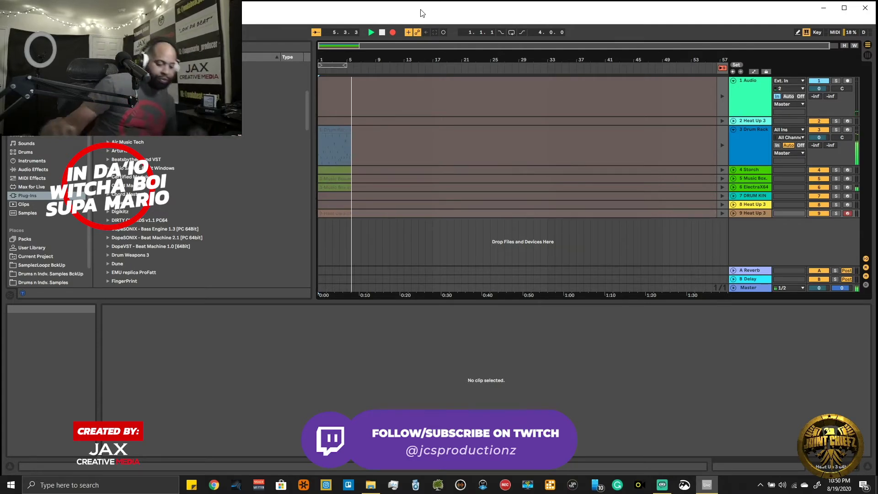
{"action": "key", "text": "Tab"}
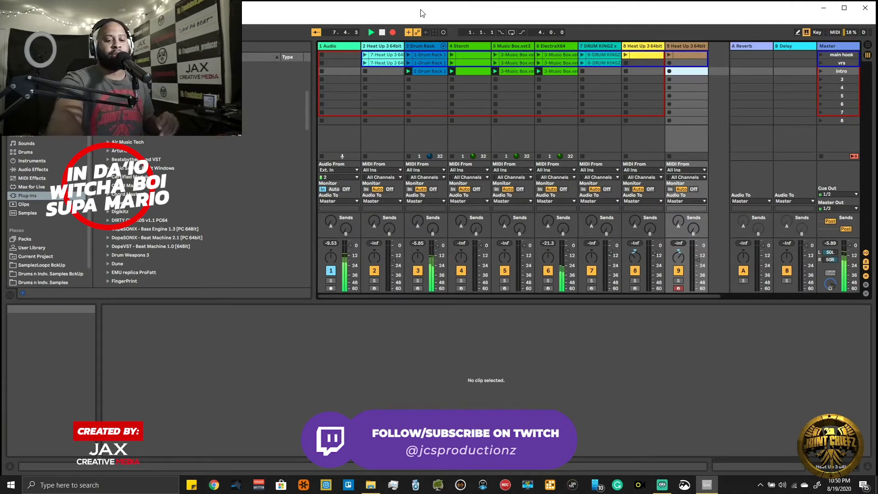
{"action": "key", "text": "Up"}
{"action": "key", "text": "Up"}
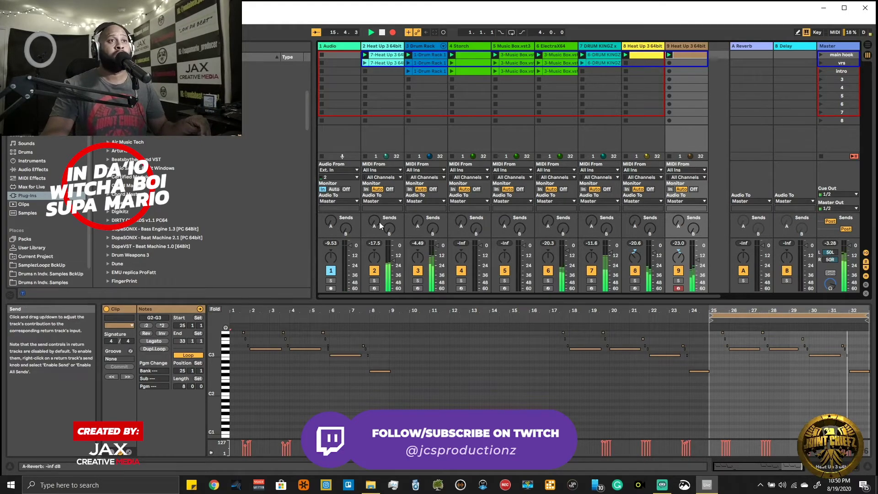
{"action": "key", "text": "Tab"}
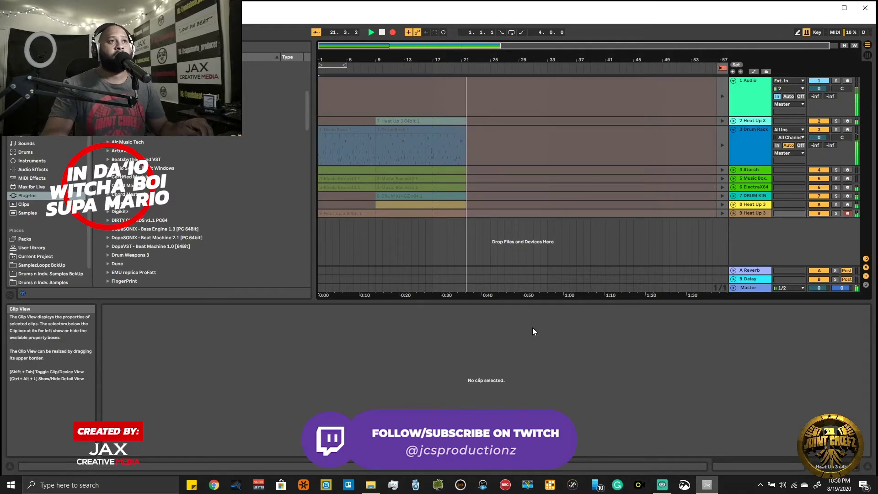
{"action": "key", "text": "Tab"}
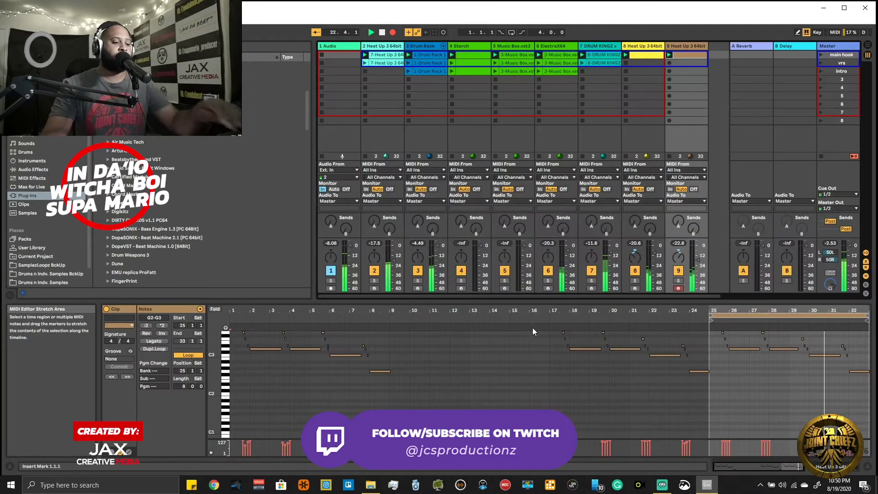
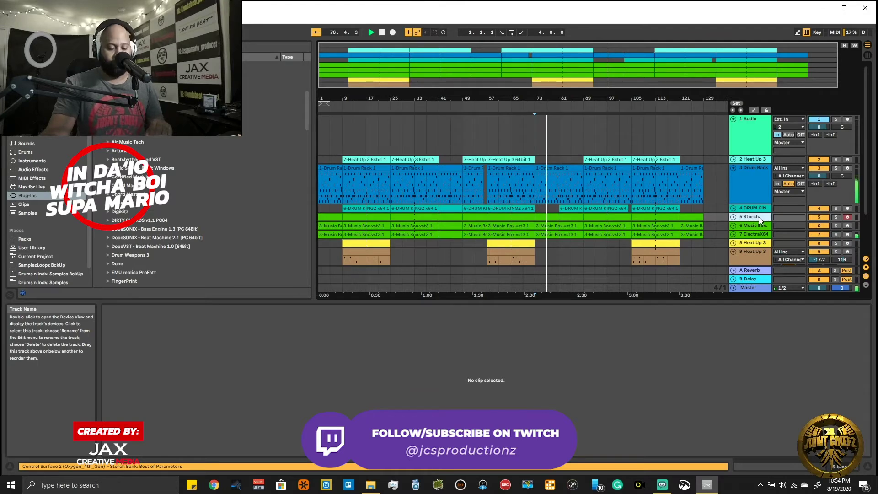
Step: Play and inspect the Drum Rack part around the gap at bar 88, and stop playback
{"action": "left_click", "coordinate": [744, 259]}
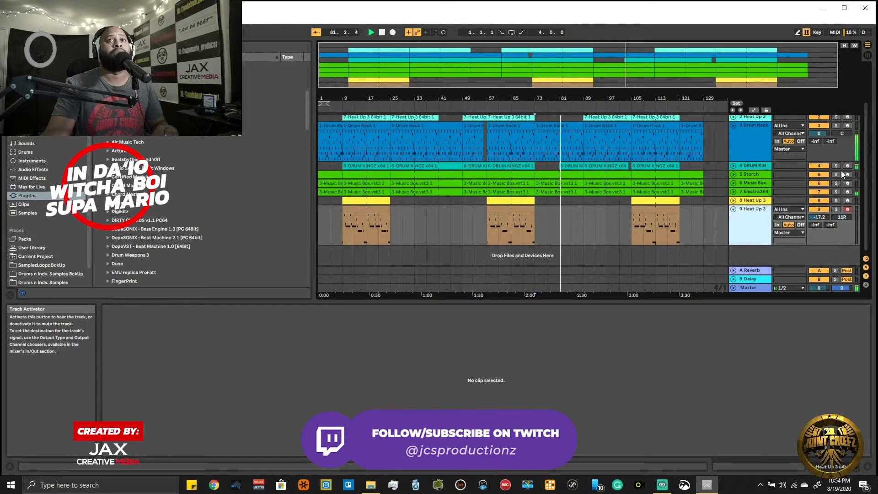
{"action": "scroll", "coordinate": [812, 234], "scroll_direction": "up", "scroll_amount": 2}
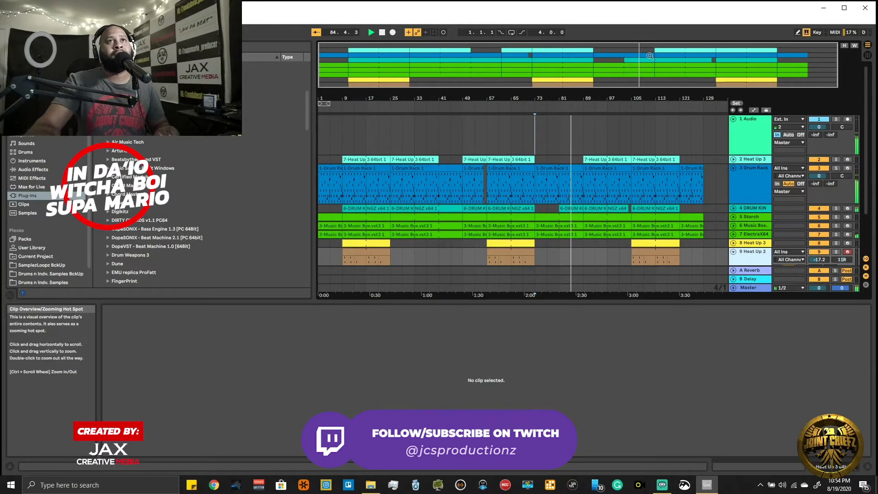
{"action": "left_click_drag", "start_coordinate": [646, 52], "coordinate": [600, 173]}
{"action": "left_click", "coordinate": [634, 178]}
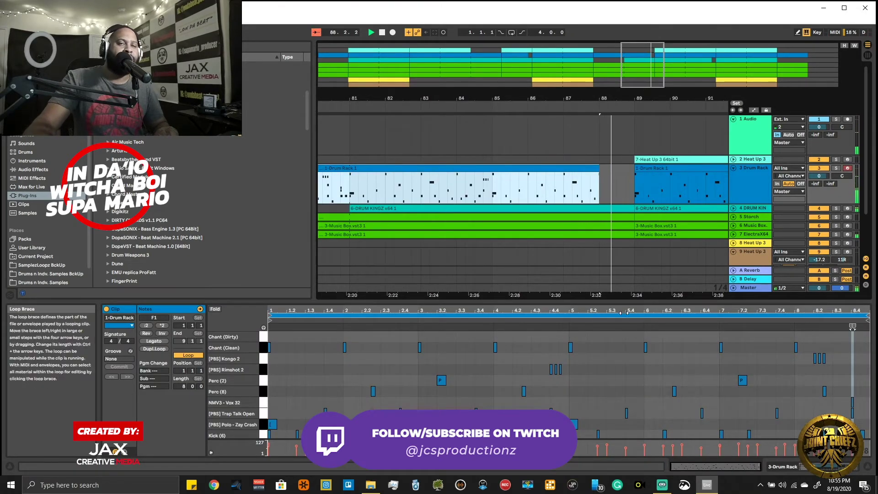
{"action": "left_click_drag", "start_coordinate": [641, 71], "coordinate": [637, 171]}
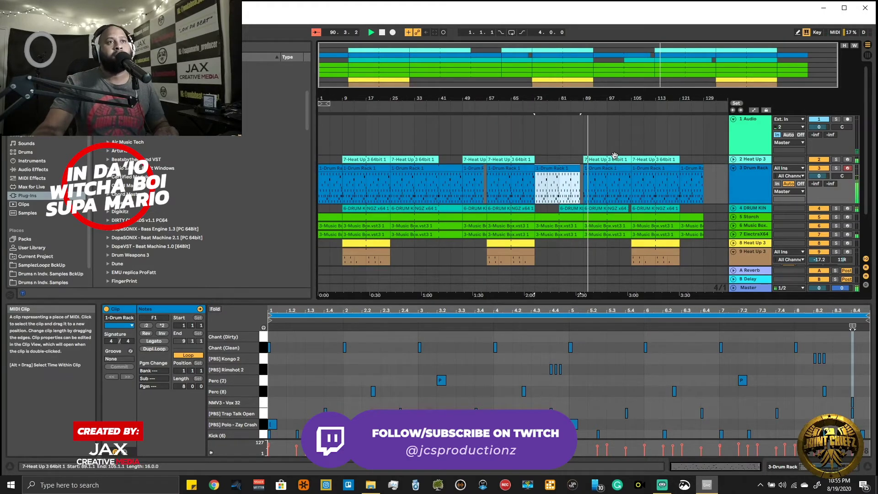
{"action": "mouse_move", "coordinate": [641, 81]}
{"action": "left_mouse_down"}
{"action": "mouse_move", "coordinate": [642, 116]}
{"action": "mouse_move", "coordinate": [642, 81]}
{"action": "left_mouse_up"}
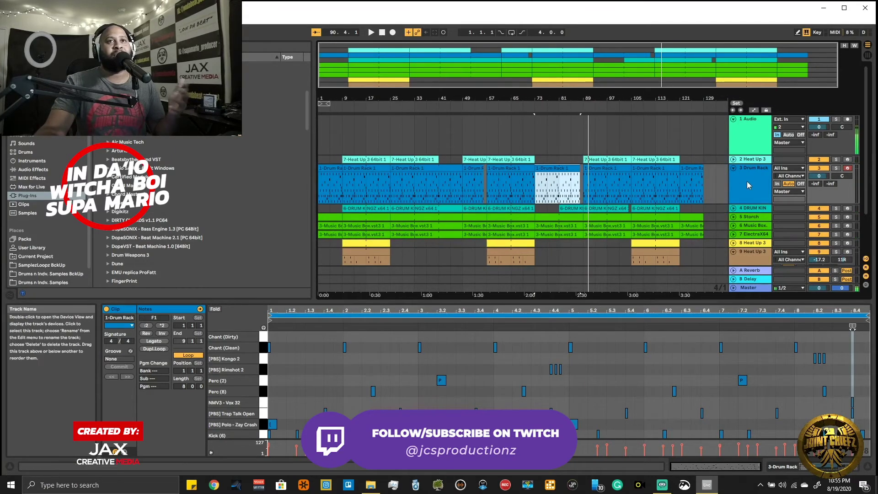
Step: Fold the Drum Rack and track 9 lanes, and insert a return track and a new MIDI track after track 9
{"action": "left_click", "coordinate": [735, 168]}
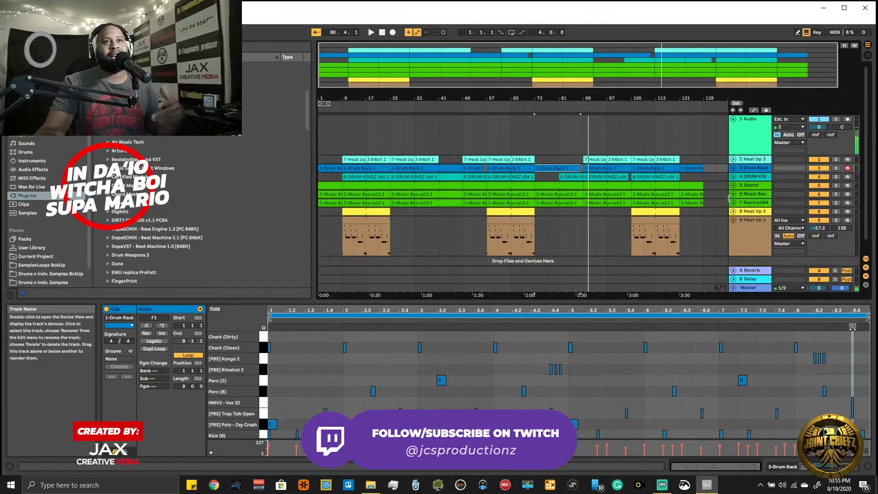
{"action": "left_click", "coordinate": [732, 219]}
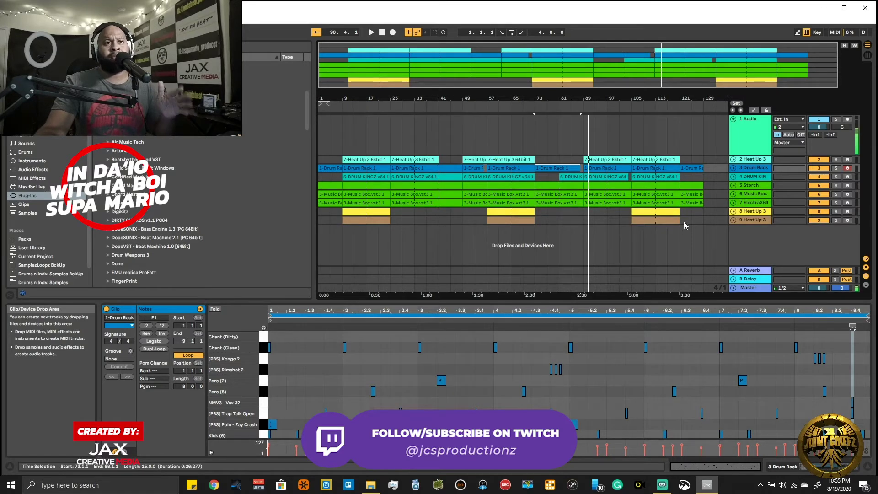
{"action": "right_click", "coordinate": [781, 240]}
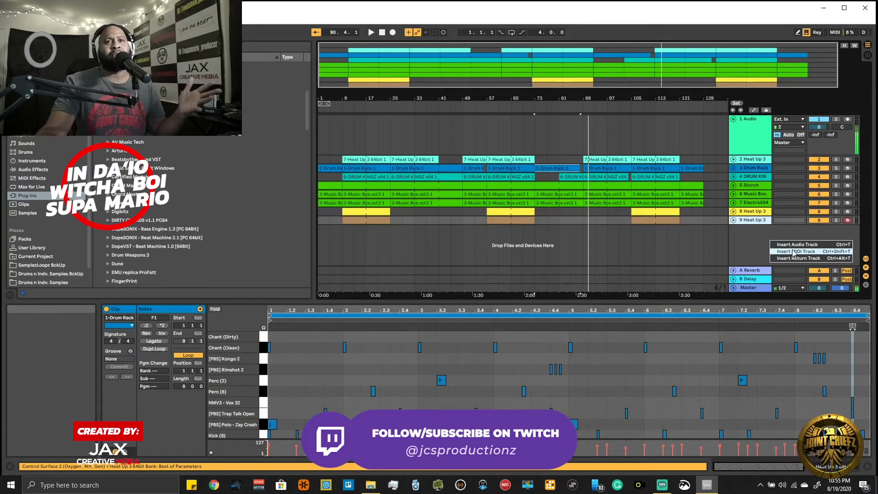
{"action": "left_click", "coordinate": [775, 259]}
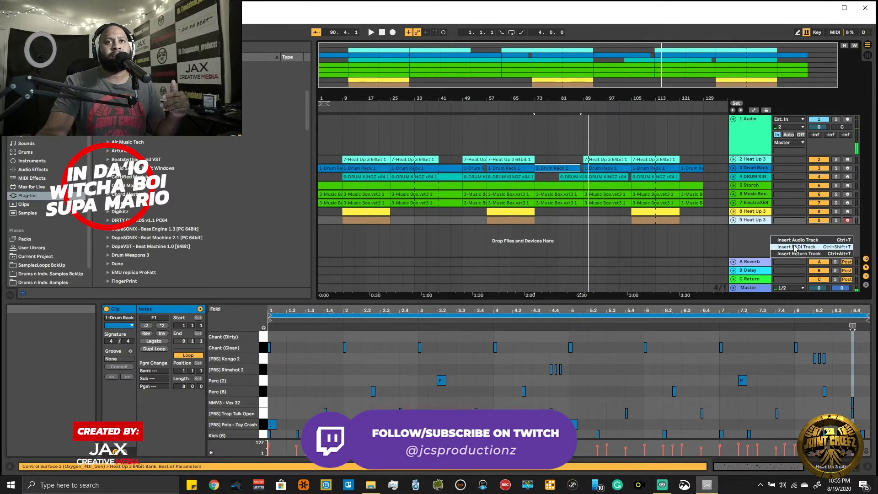
{"action": "key", "text": "ctrl+shift+t"}
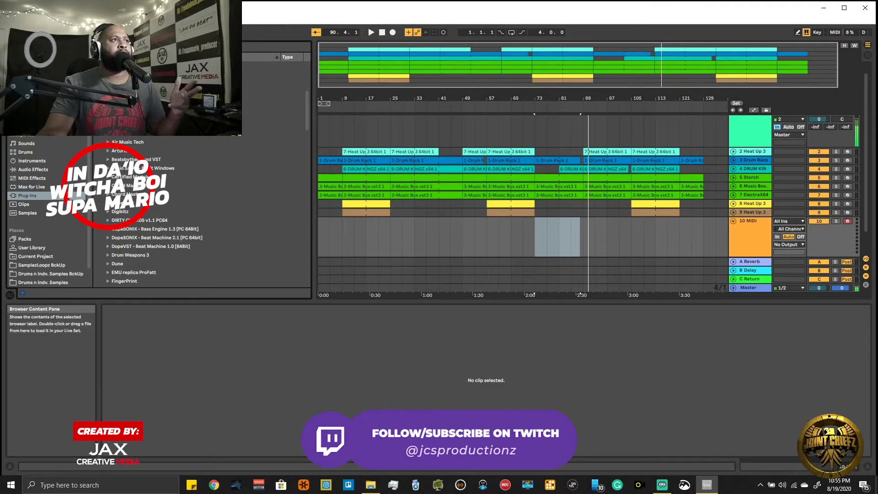
Step: Load Kontakt Portable x64 from the Virtual Instruments plug-in folder onto the new MIDI track
{"action": "left_click", "coordinate": [273, 117]}
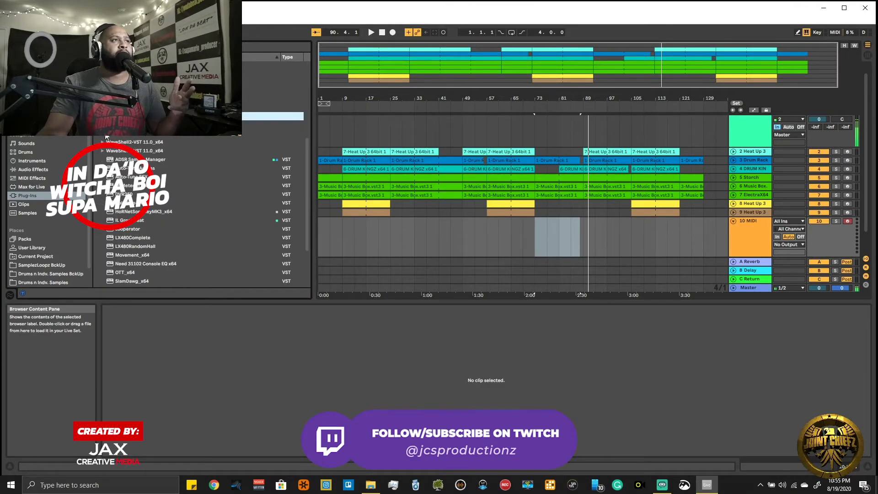
{"action": "scroll", "coordinate": [108, 147], "scroll_direction": "up", "scroll_amount": 6}
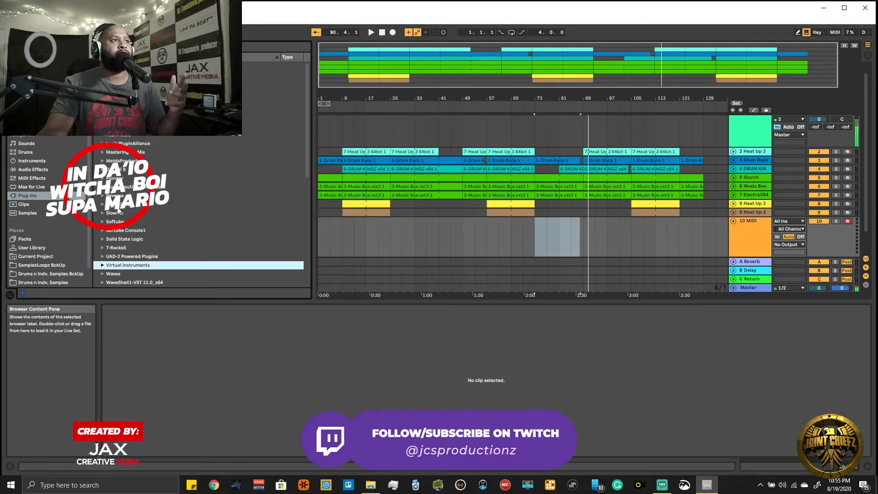
{"action": "scroll", "coordinate": [110, 154], "scroll_direction": "down", "scroll_amount": 6}
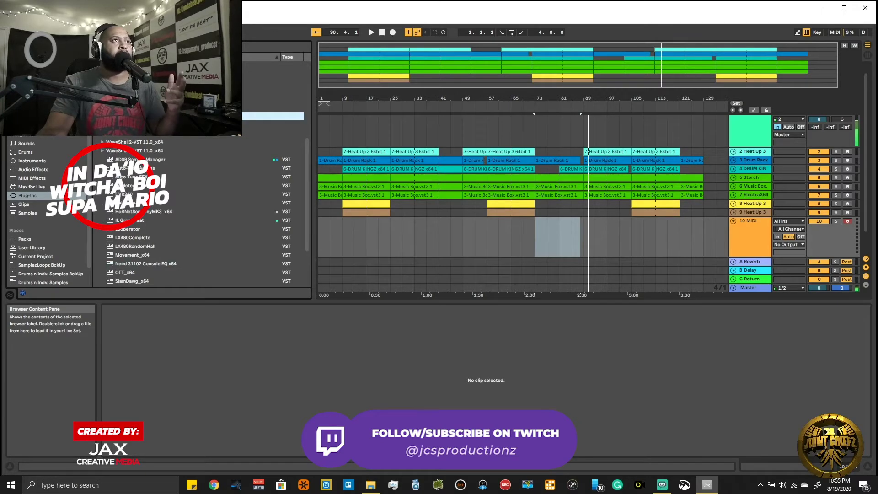
{"action": "scroll", "coordinate": [127, 229], "scroll_direction": "up", "scroll_amount": 5}
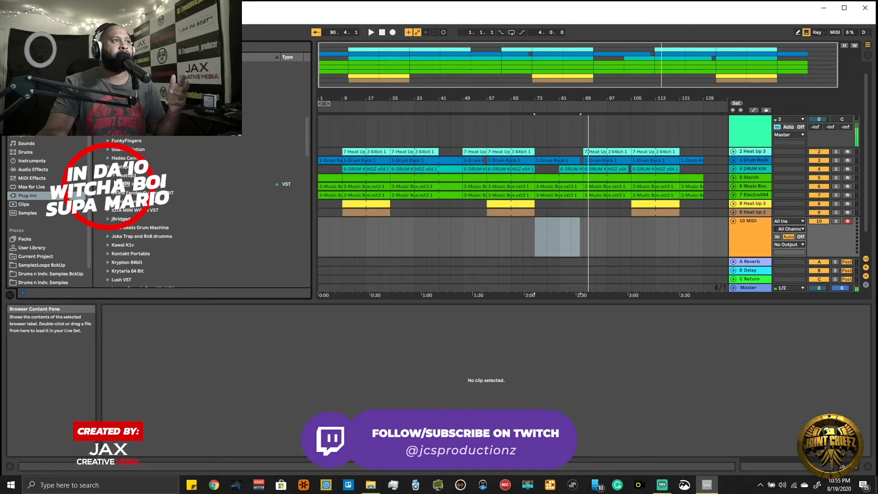
{"action": "left_click", "coordinate": [109, 166]}
{"action": "scroll", "coordinate": [114, 152], "scroll_direction": "down", "scroll_amount": 5}
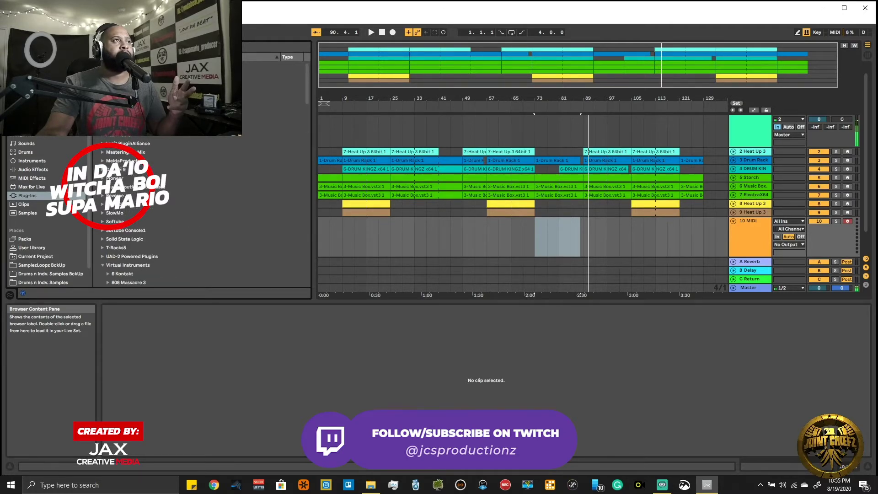
{"action": "left_click_drag", "start_coordinate": [306, 99], "coordinate": [306, 133]}
{"action": "scroll", "coordinate": [142, 226], "scroll_direction": "down", "scroll_amount": 5}
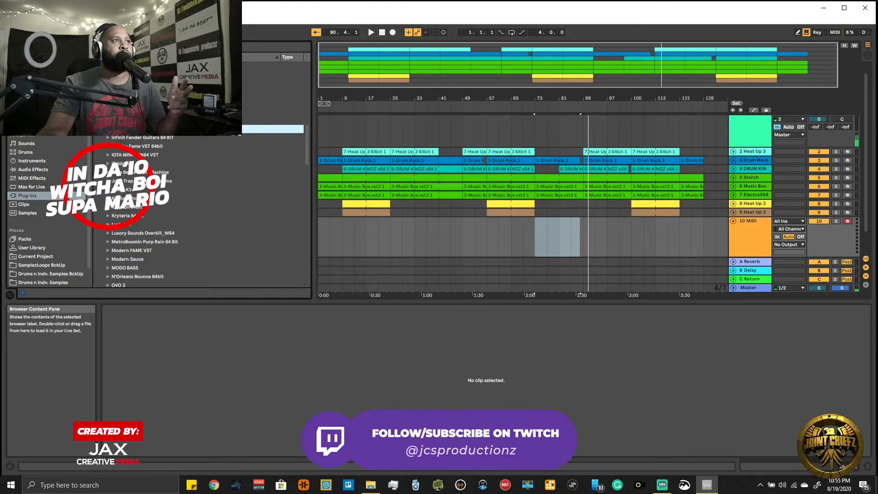
{"action": "left_click", "coordinate": [108, 199]}
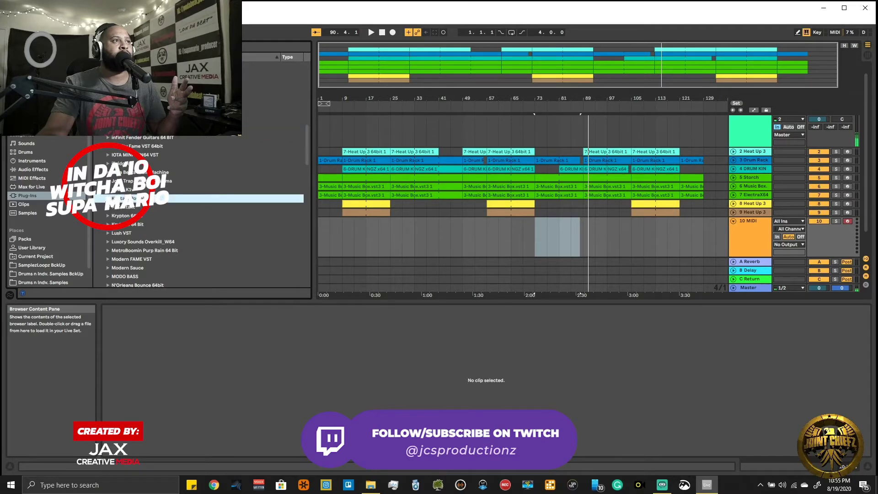
{"action": "left_click", "coordinate": [113, 208]}
{"action": "left_click", "coordinate": [124, 217]}
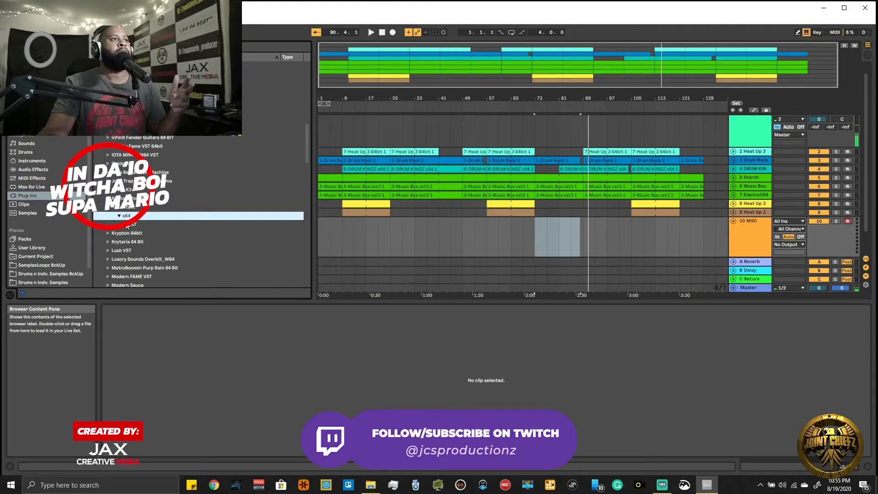
{"action": "left_click", "coordinate": [129, 226]}
{"action": "double_click", "coordinate": [137, 233]}
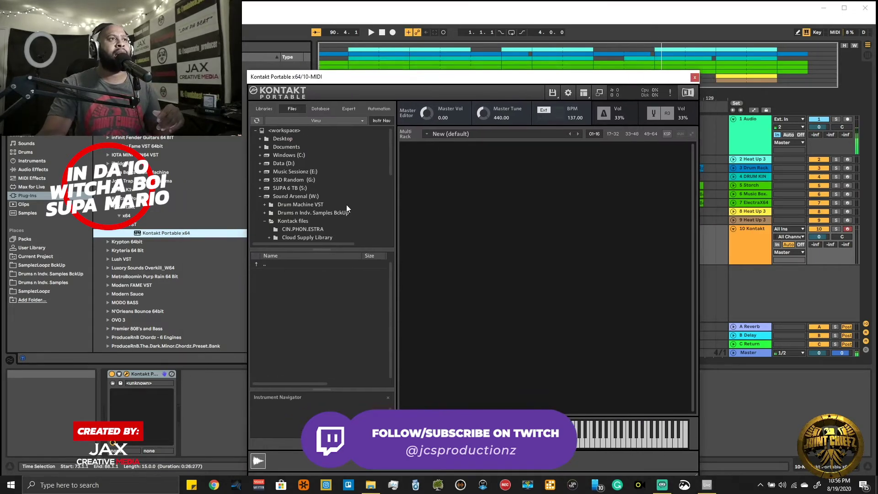
Step: Browse the Kontack files folder on the Sound Arsenal (W:) drive in Kontakt's file browser and open the GUITARZ folder
{"action": "left_click", "coordinate": [264, 108]}
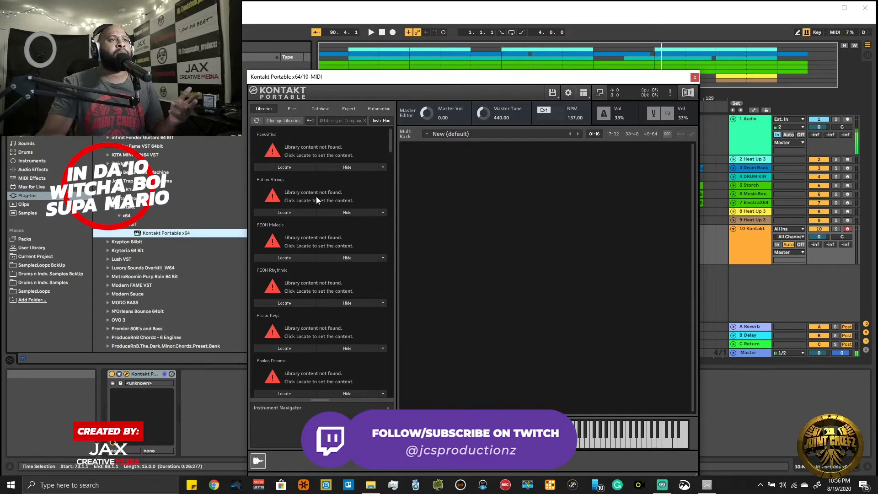
{"action": "left_click", "coordinate": [292, 109]}
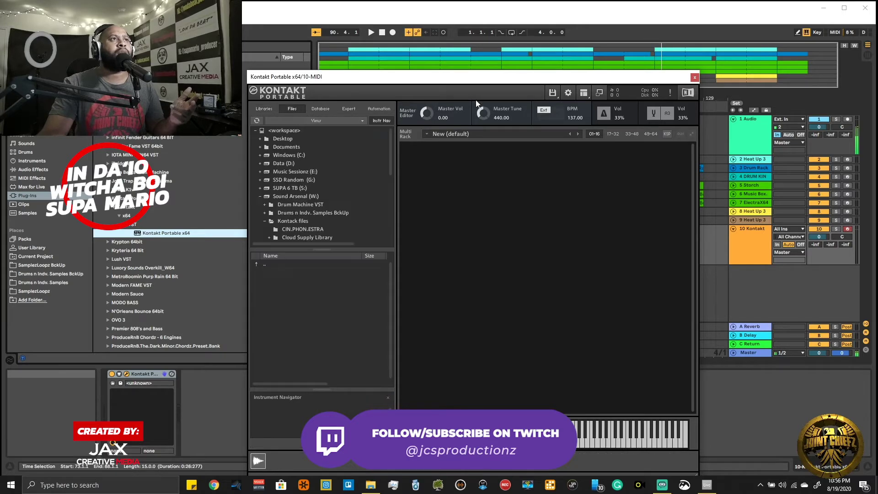
{"action": "left_click", "coordinate": [265, 223]}
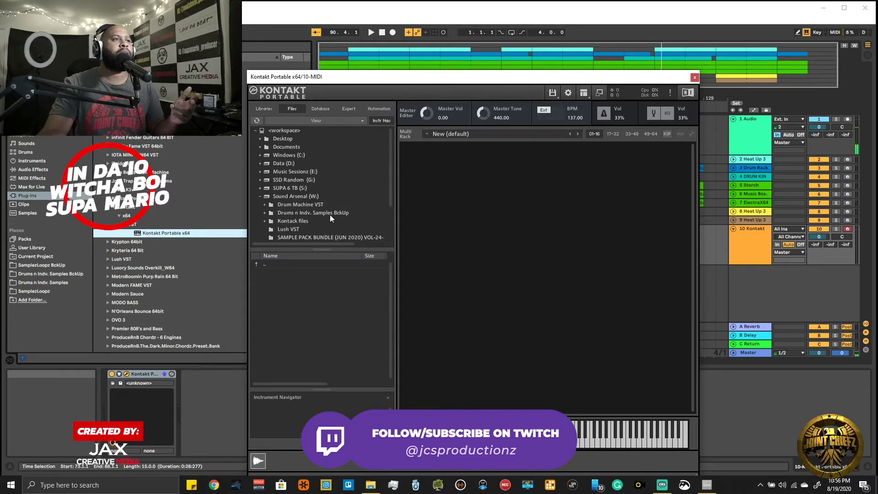
{"action": "left_click", "coordinate": [284, 198]}
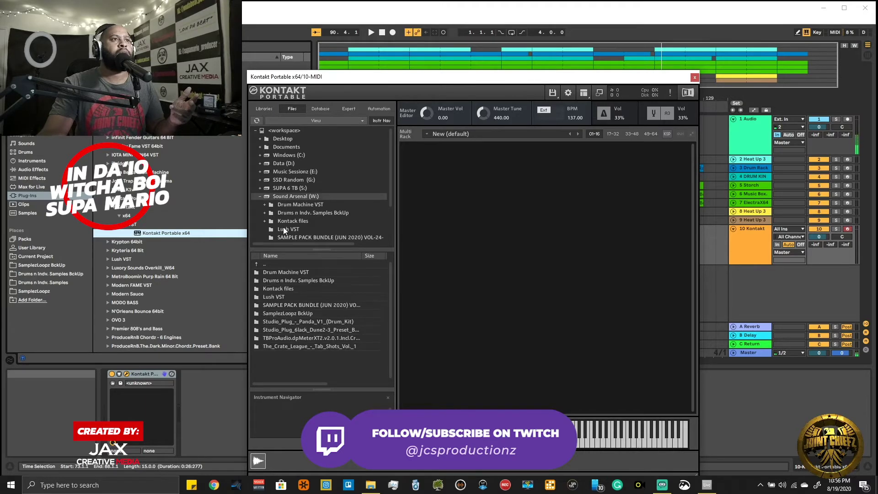
{"action": "scroll", "coordinate": [283, 227], "scroll_direction": "down", "scroll_amount": 1}
{"action": "left_click", "coordinate": [284, 211]}
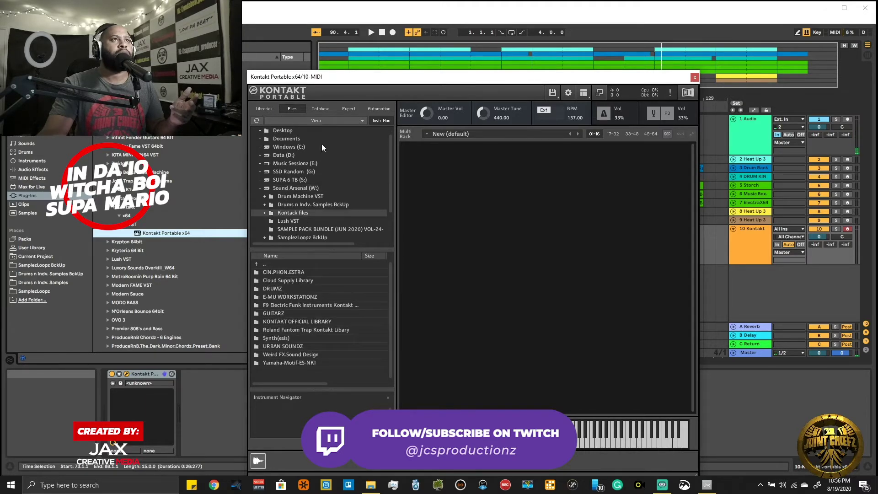
{"action": "left_click_drag", "start_coordinate": [309, 86], "coordinate": [279, 61]}
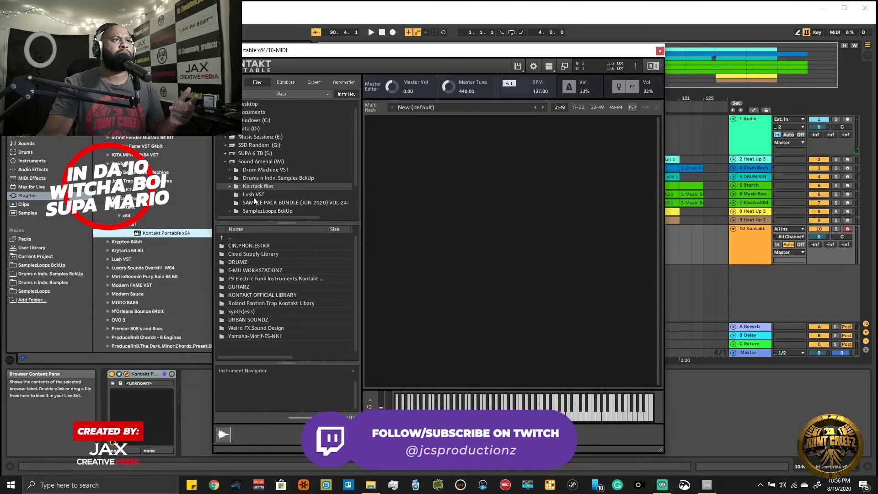
{"action": "left_click", "coordinate": [243, 286]}
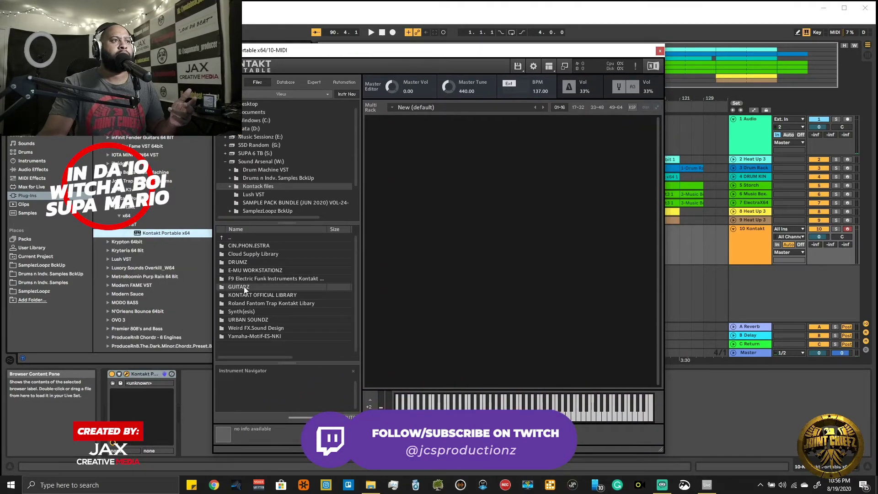
{"action": "double_click", "coordinate": [244, 287]}
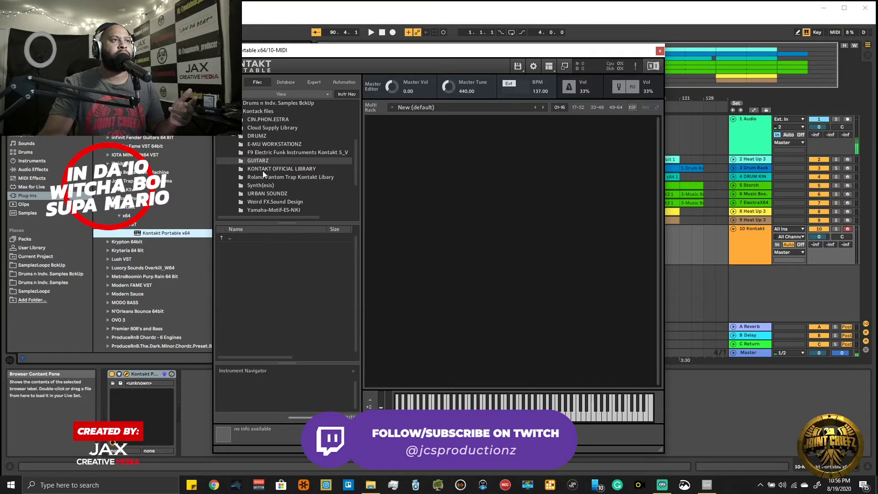
{"action": "left_click", "coordinate": [250, 112]}
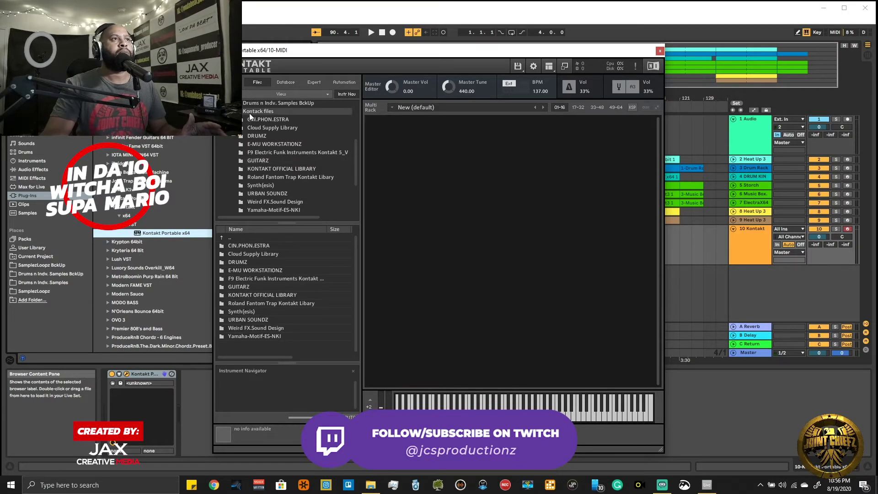
{"action": "double_click", "coordinate": [246, 287]}
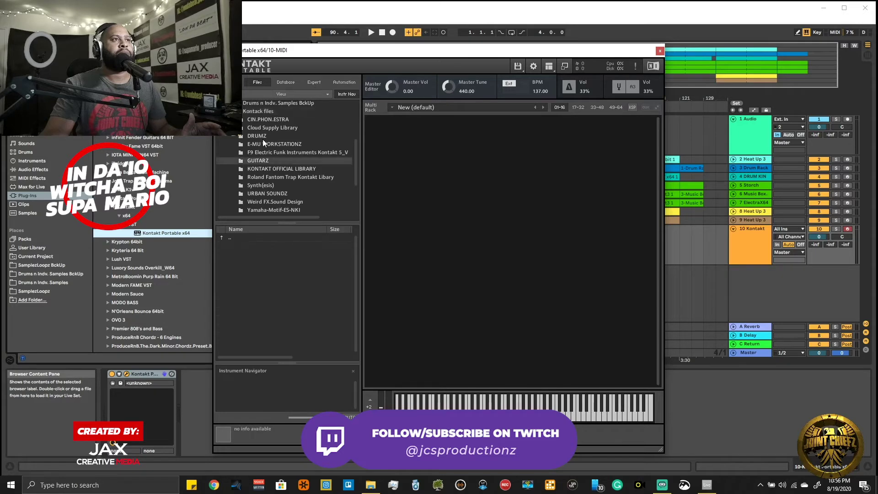
Step: Close the Kontakt window and cut the Kontakt Portable x64 device from track 10
{"action": "left_click", "coordinate": [660, 50]}
{"action": "right_click", "coordinate": [153, 250]}
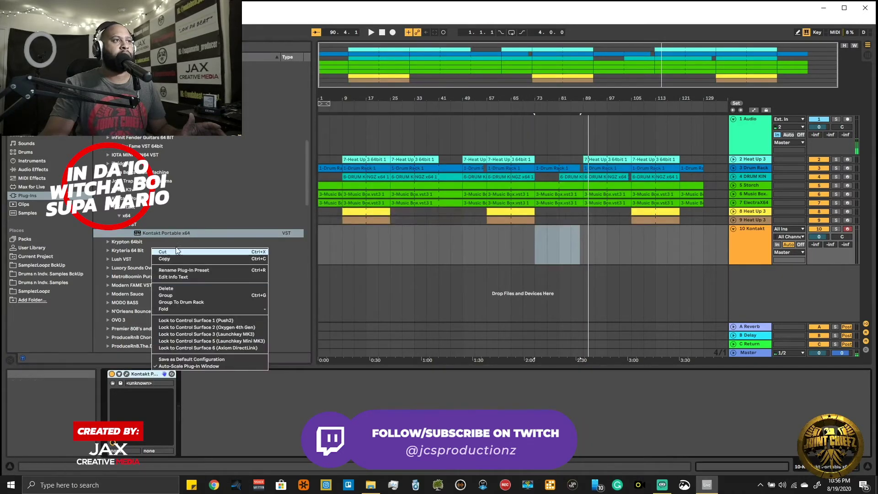
{"action": "left_click", "coordinate": [174, 252]}
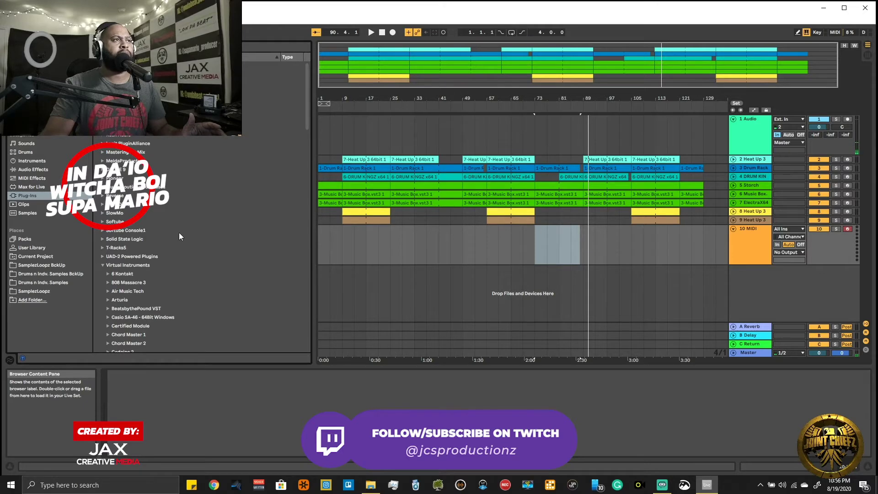
Step: Load Kontakt Portable x64 from the 6 Kontakt plug-in folder onto track 10, and close its window
{"action": "left_click", "coordinate": [108, 275]}
{"action": "left_click", "coordinate": [114, 282]}
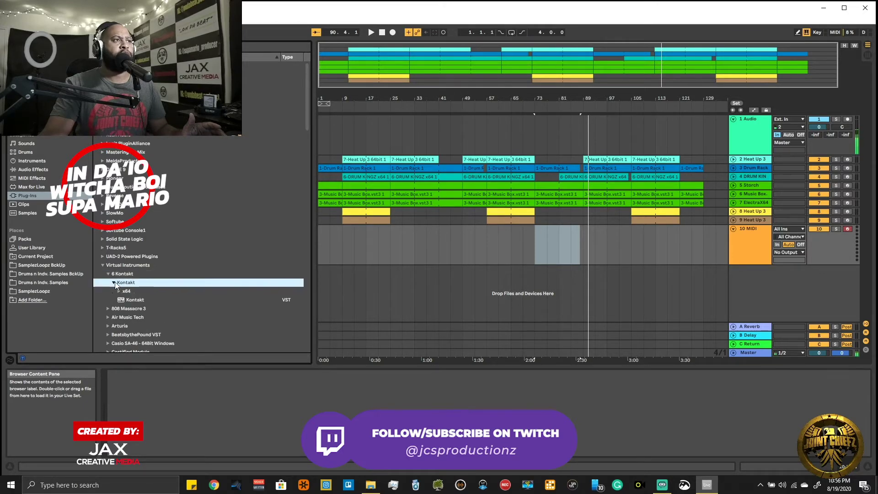
{"action": "left_click", "coordinate": [120, 291]}
{"action": "left_click", "coordinate": [127, 298]}
{"action": "left_click_drag", "start_coordinate": [137, 309], "coordinate": [539, 251]}
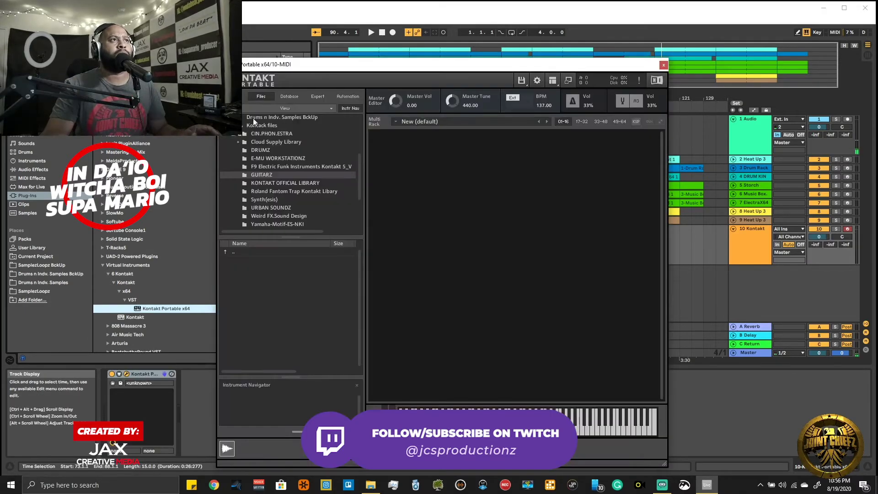
{"action": "left_click", "coordinate": [255, 95]}
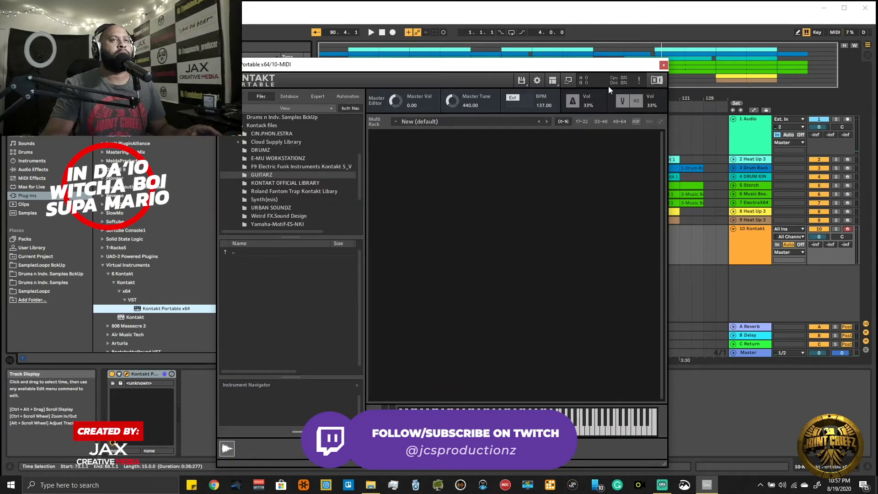
{"action": "left_click", "coordinate": [664, 65]}
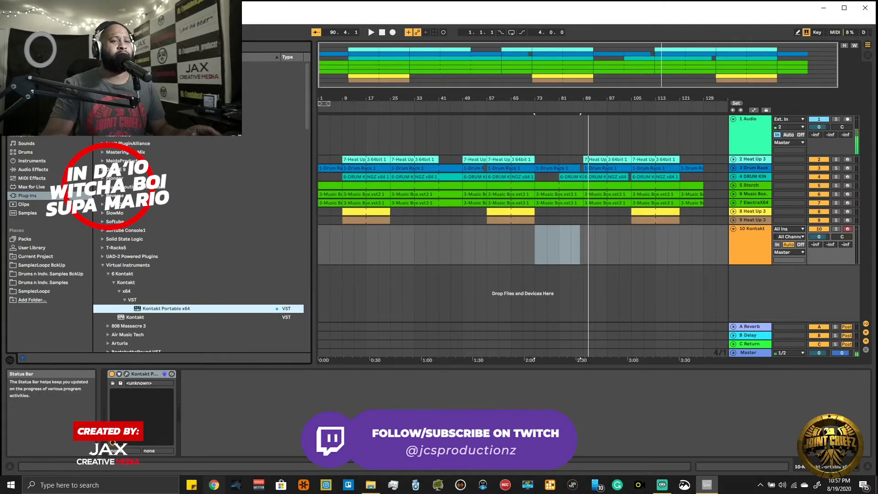
Step: Load Xpand!2_x64 from the Air Music Tech plug-in folder onto track 10 in place of Kontakt
{"action": "left_click", "coordinate": [103, 265]}
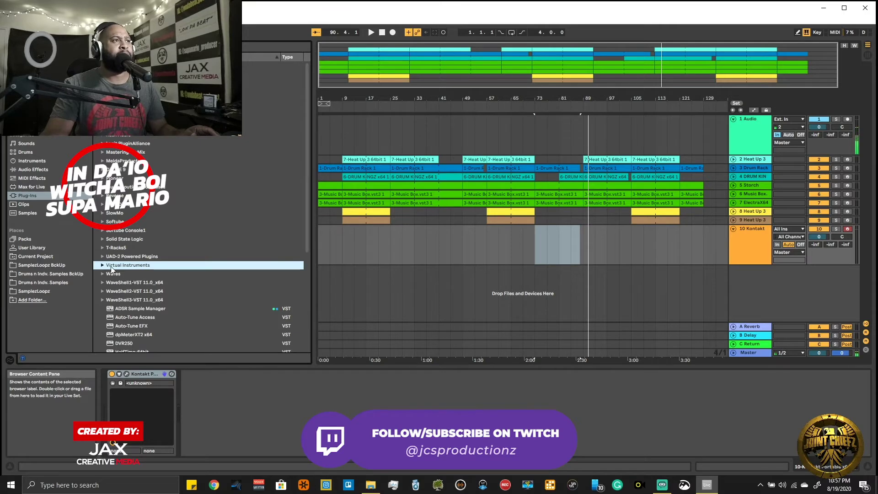
{"action": "scroll", "coordinate": [119, 191], "scroll_direction": "down", "scroll_amount": 6}
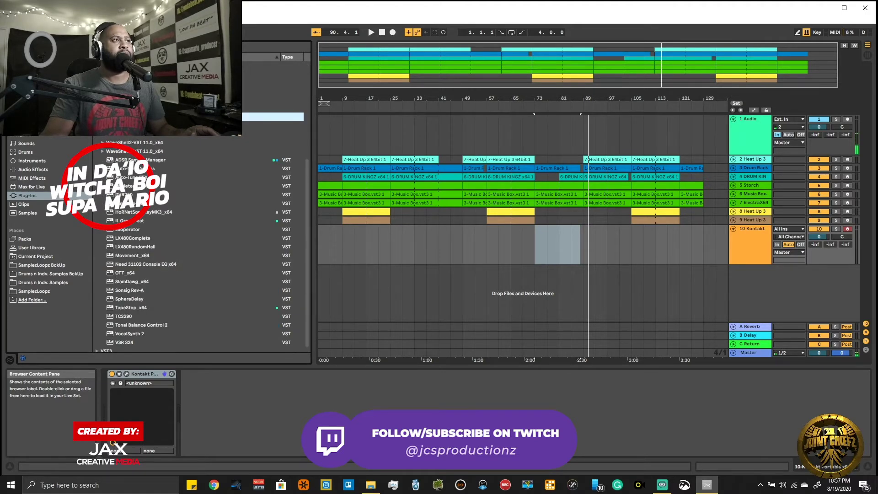
{"action": "scroll", "coordinate": [141, 246], "scroll_direction": "up", "scroll_amount": 10}
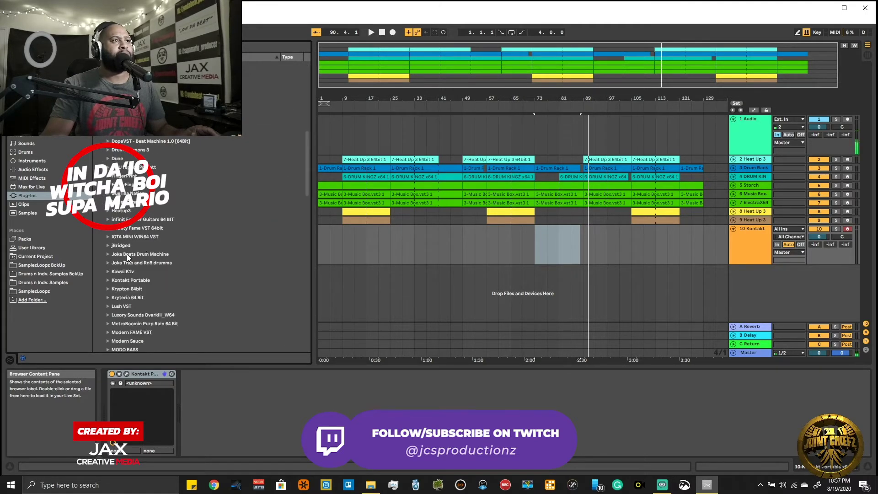
{"action": "scroll", "coordinate": [127, 254], "scroll_direction": "up", "scroll_amount": 8}
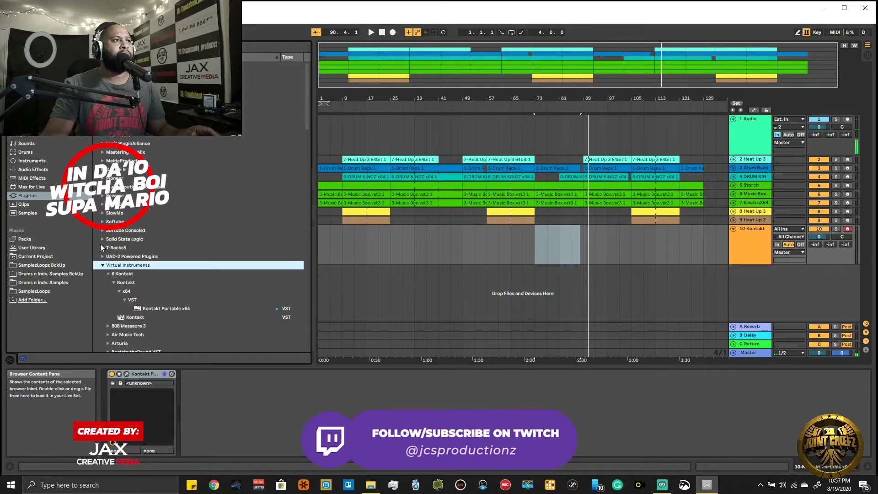
{"action": "left_click", "coordinate": [109, 274]}
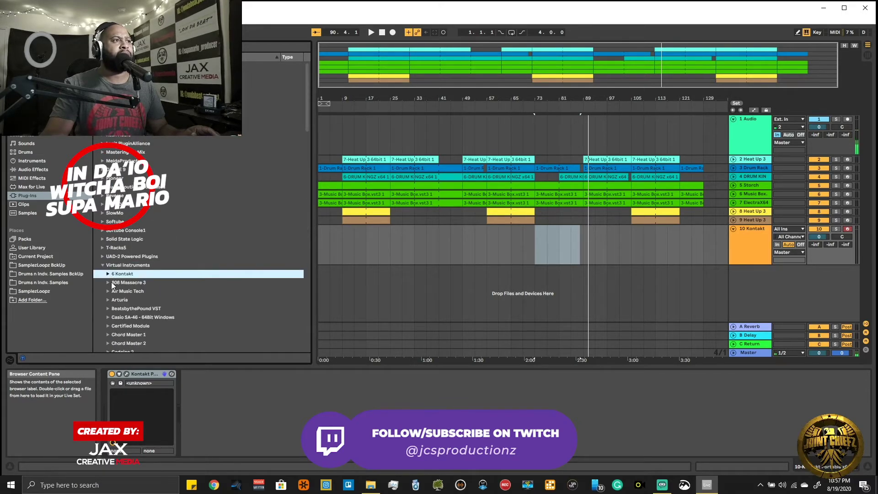
{"action": "left_click", "coordinate": [109, 290]}
{"action": "left_click", "coordinate": [133, 317]}
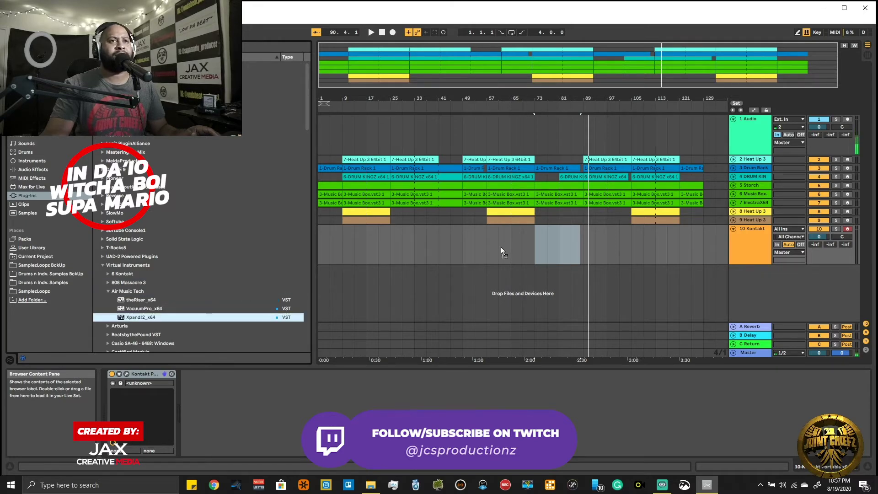
{"action": "key", "text": "Return"}
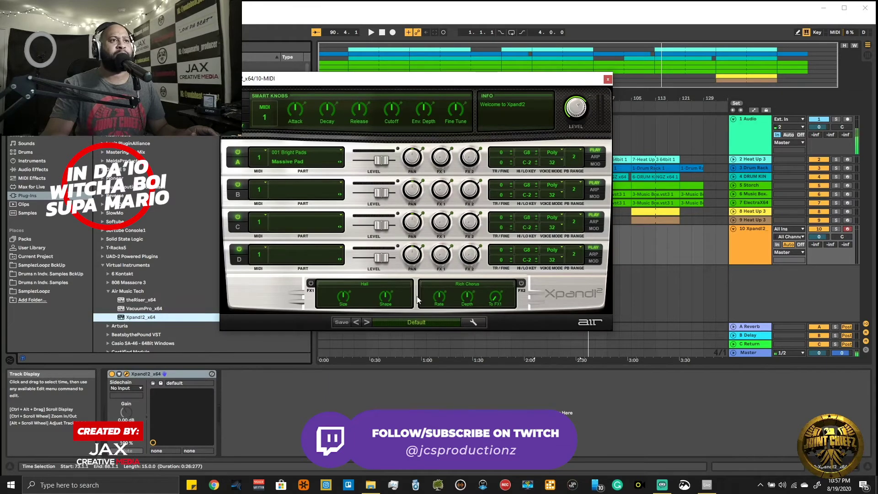
Step: Choose the +36 Distorted Lead preset from the 21 Guitars category in Xpand!2, and close the plug-in window
{"action": "left_click", "coordinate": [413, 322]}
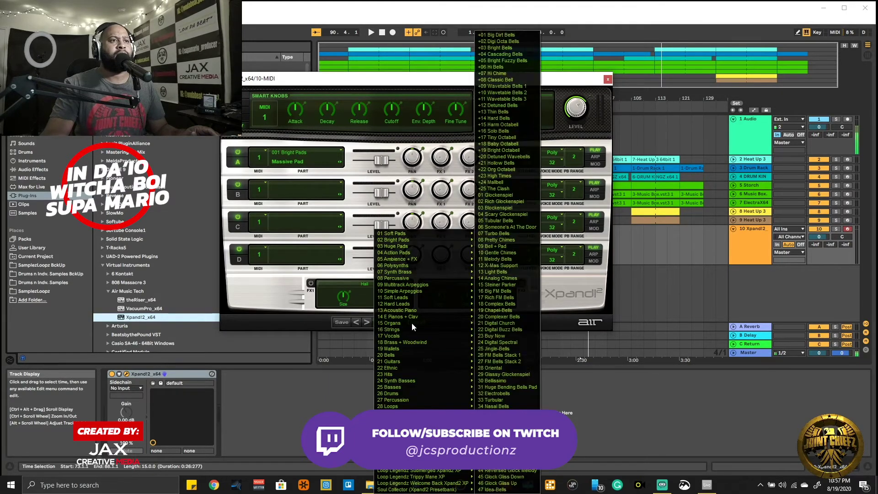
{"action": "mouse_move", "coordinate": [425, 362]}
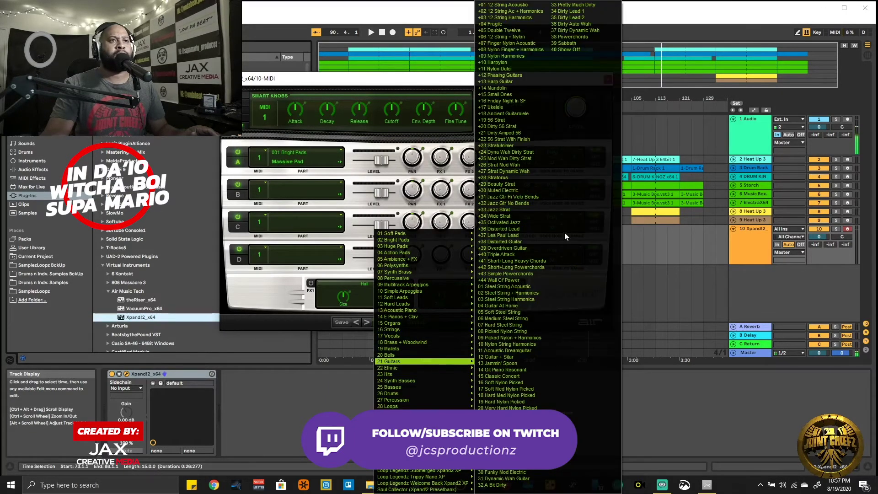
{"action": "left_click", "coordinate": [534, 232]}
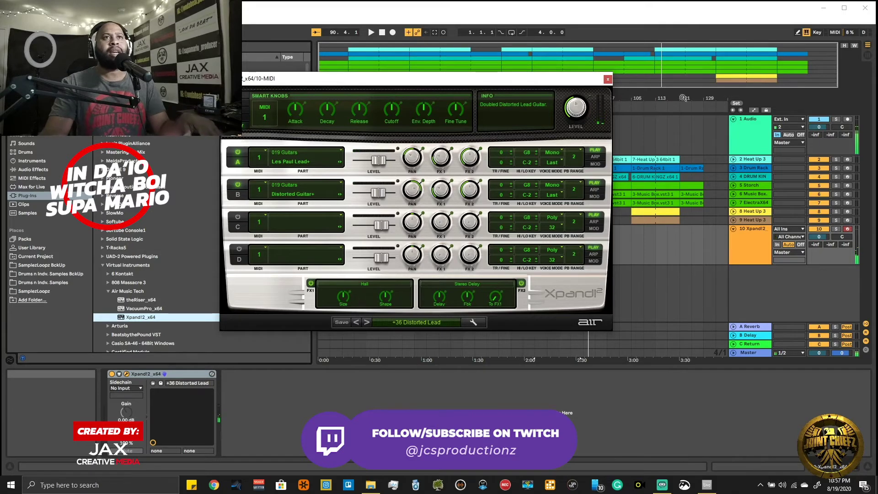
{"action": "left_click_drag", "start_coordinate": [591, 83], "coordinate": [622, 157]}
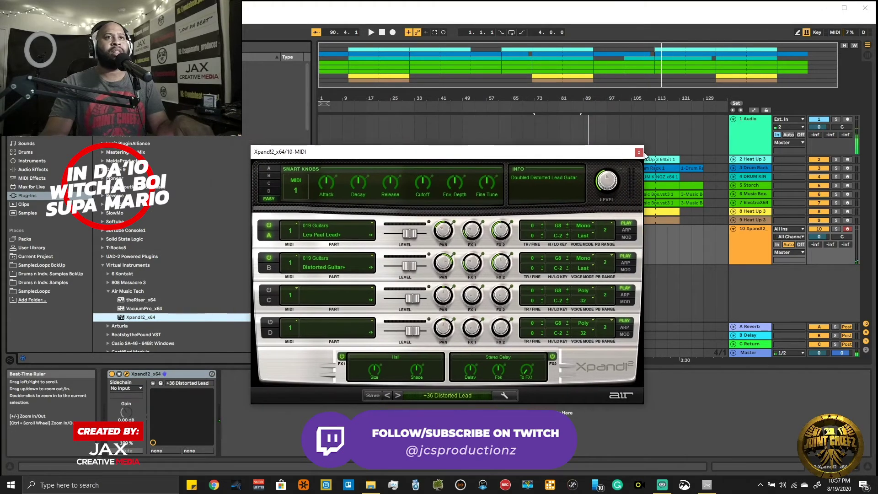
{"action": "left_click", "coordinate": [639, 152]}
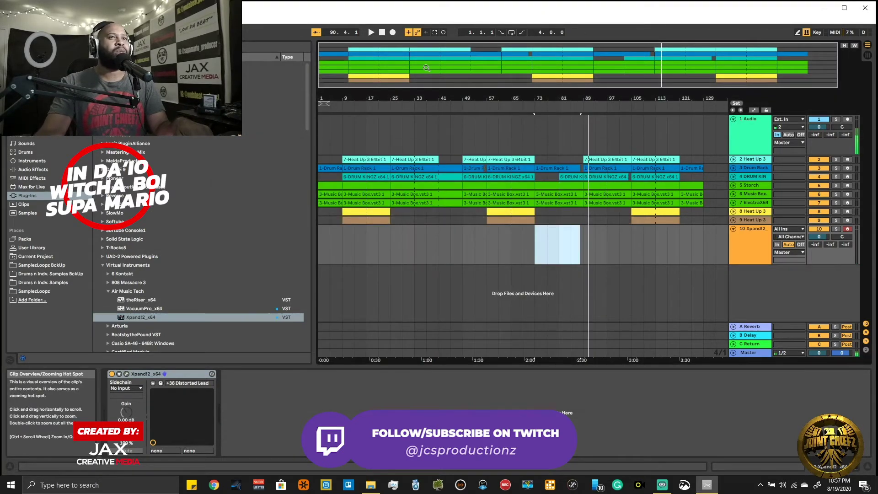
Step: Play the arrangement from bar 21 to try out the Distorted Lead sound, keeping the Xpand!2 track selected
{"action": "left_click", "coordinate": [378, 259]}
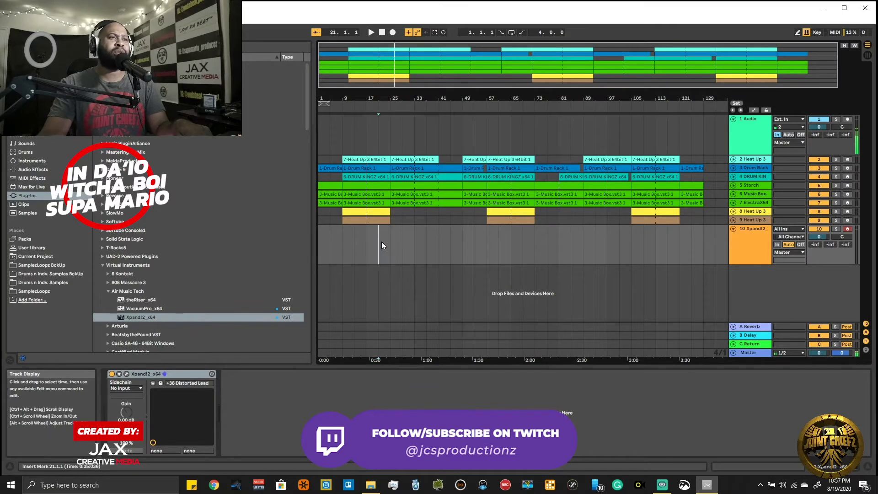
{"action": "left_click", "coordinate": [515, 254]}
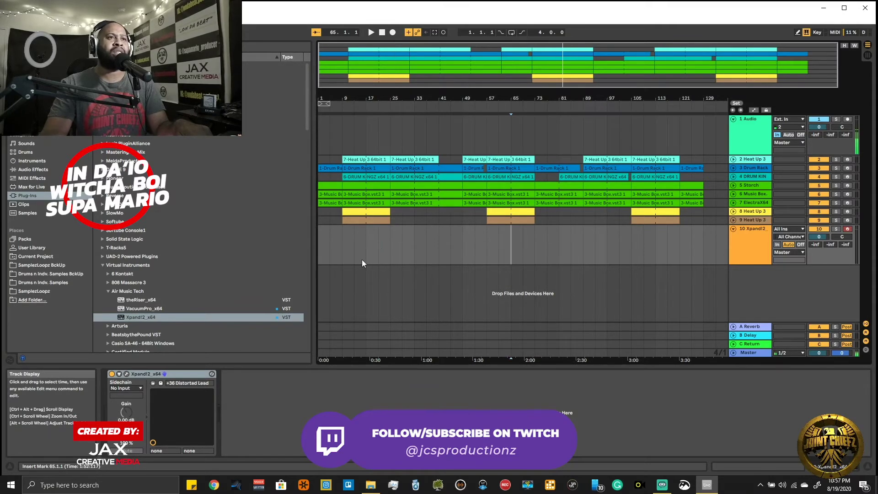
{"action": "left_click", "coordinate": [389, 250]}
{"action": "key", "text": "space"}
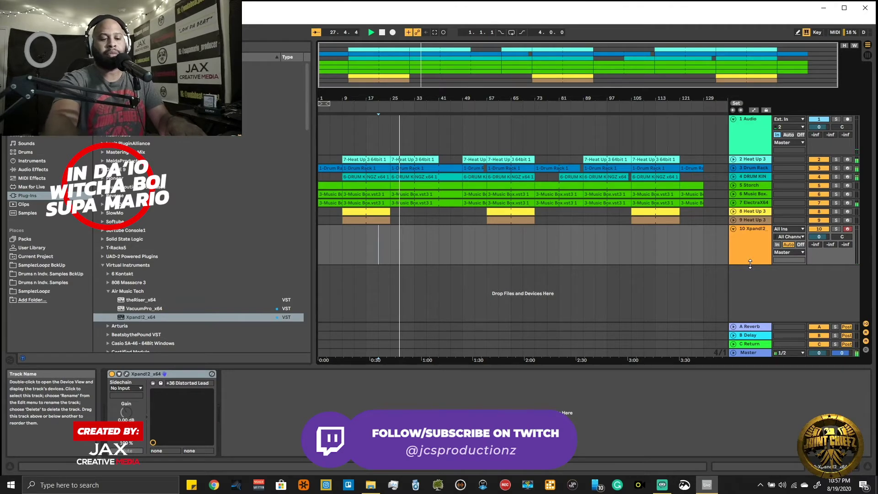
{"action": "key", "text": "Down"}
{"action": "key", "text": "Down"}
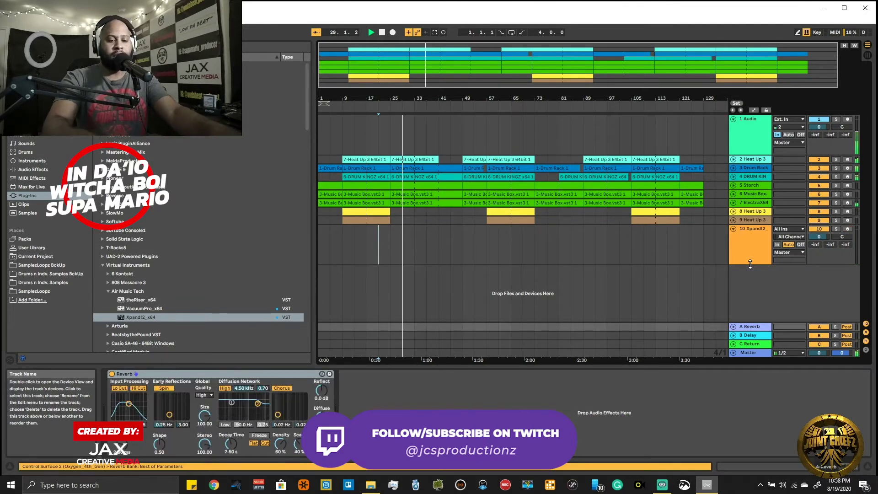
{"action": "left_click", "coordinate": [751, 264]}
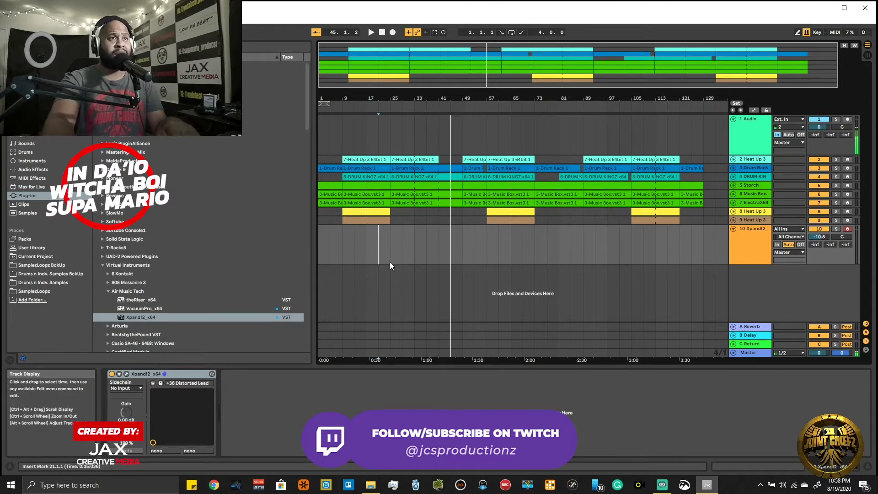
Step: Play the arrangement from the beginning, and place the insert marker at bar 25 on the Xpand!2 track
{"action": "key", "text": "Home"}
{"action": "key", "text": "space"}
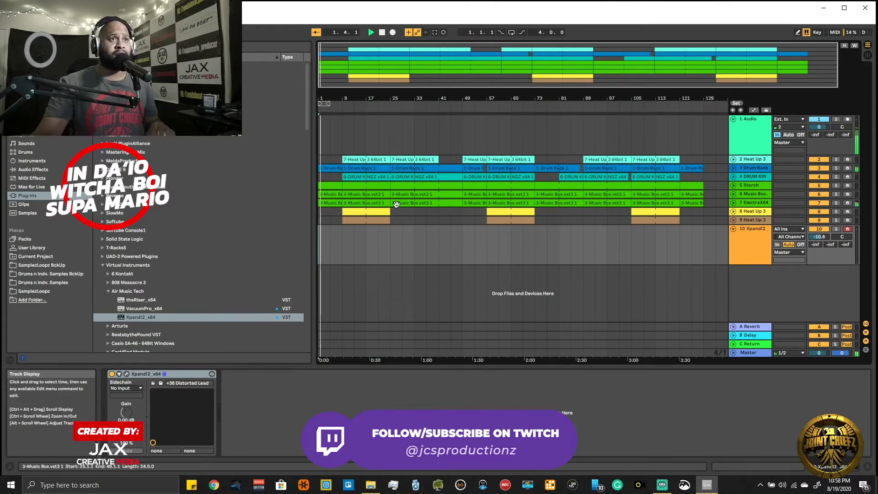
{"action": "left_click", "coordinate": [387, 249]}
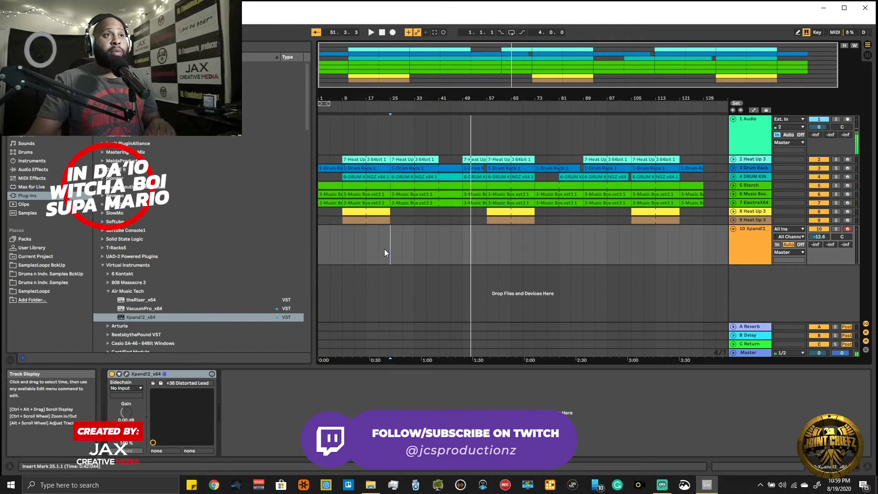
Step: Restore playback to the Arrangement, and try to record the distorted lead on the Xpand!2 track from bars 65 and 37
{"action": "left_click", "coordinate": [427, 245]}
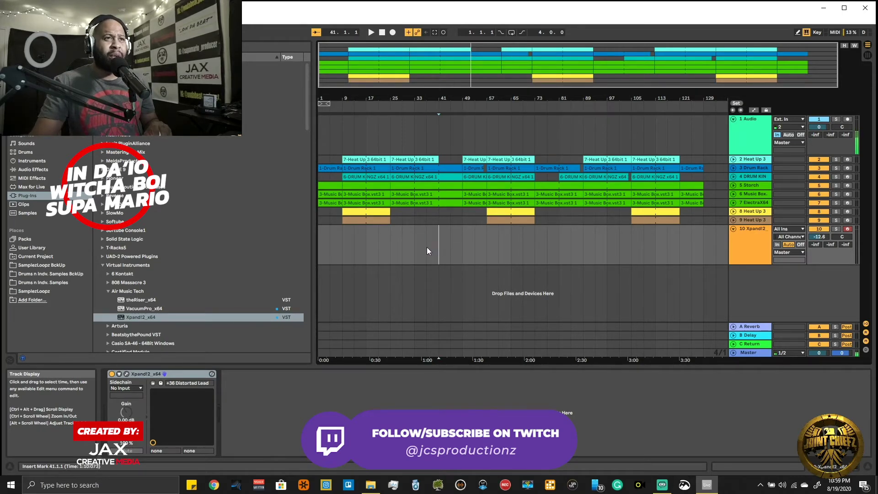
{"action": "key", "text": "F9"}
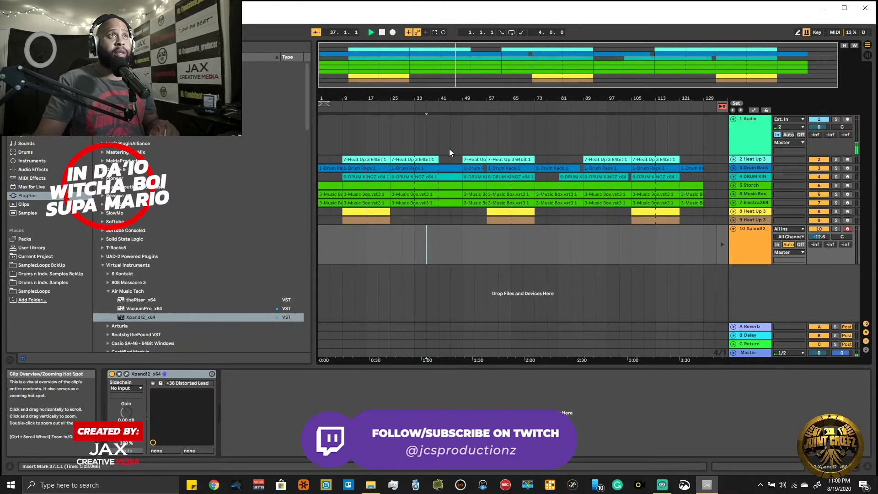
{"action": "left_click", "coordinate": [511, 246]}
{"action": "left_click", "coordinate": [721, 108]}
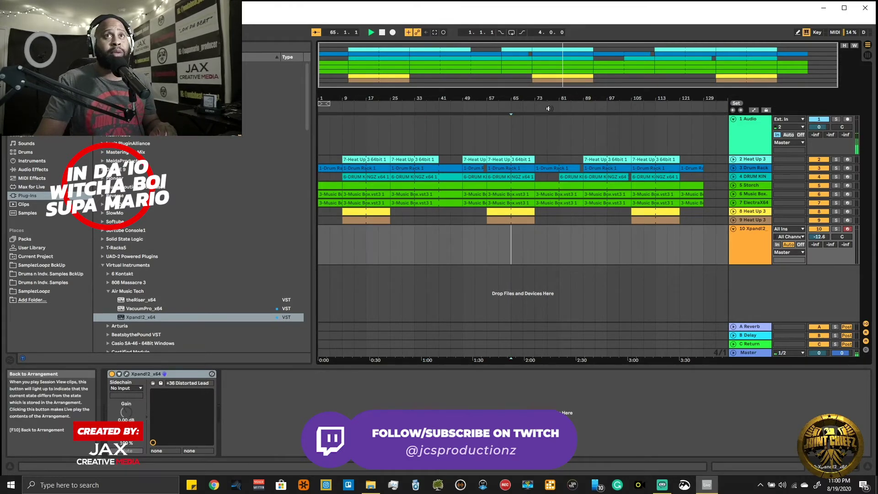
{"action": "left_click", "coordinate": [396, 32]}
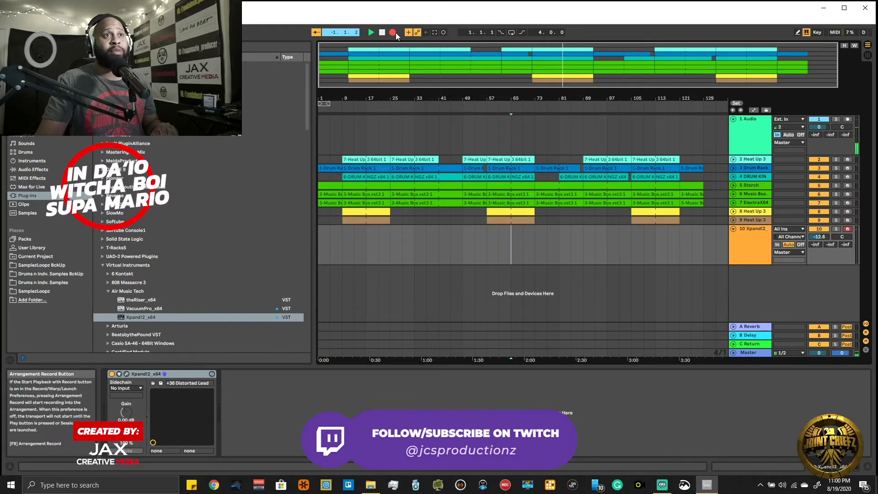
{"action": "left_click", "coordinate": [371, 33]}
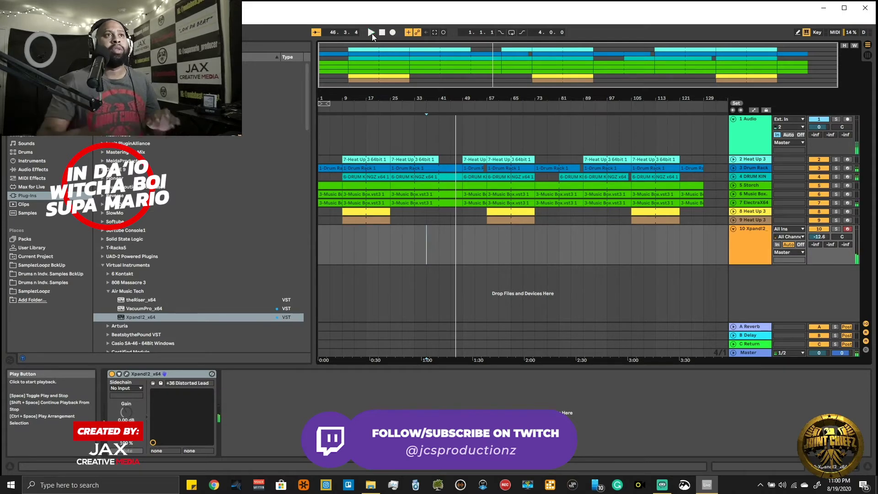
Step: Try to record the lead into the Arrangement from bar 37 with the Xpand!2 track armed, and stop at about bar 41
{"action": "left_click", "coordinate": [848, 229]}
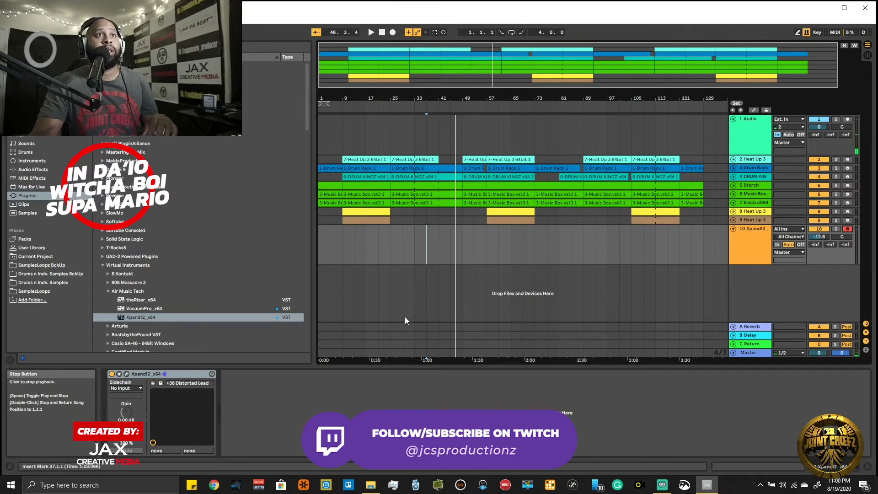
{"action": "key", "text": "space"}
{"action": "left_click", "coordinate": [394, 33]}
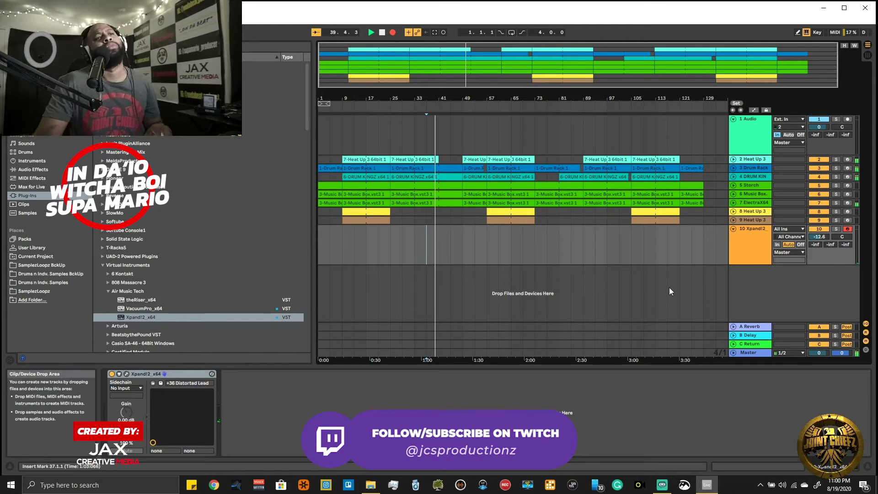
{"action": "left_click", "coordinate": [751, 235]}
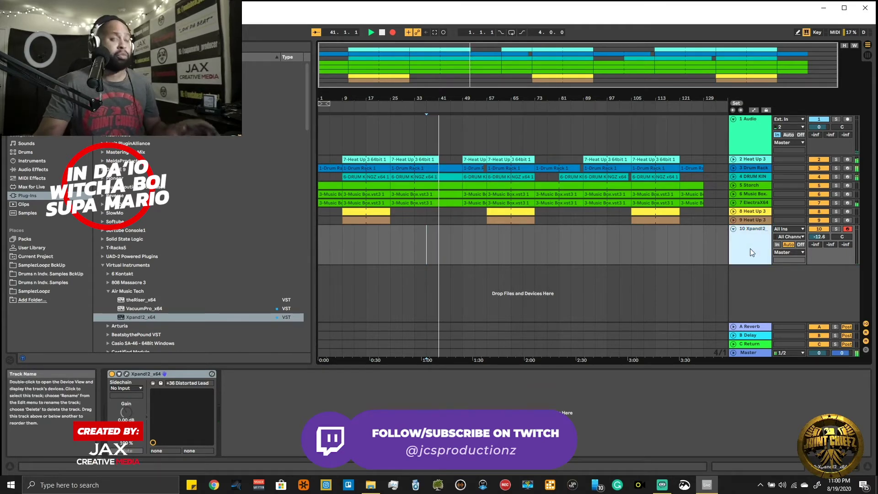
{"action": "key", "text": "F9"}
Step: Check the Xpand!2 track's arm and input level in the Session View, and return to the Arrangement
{"action": "key", "text": "Tab"}
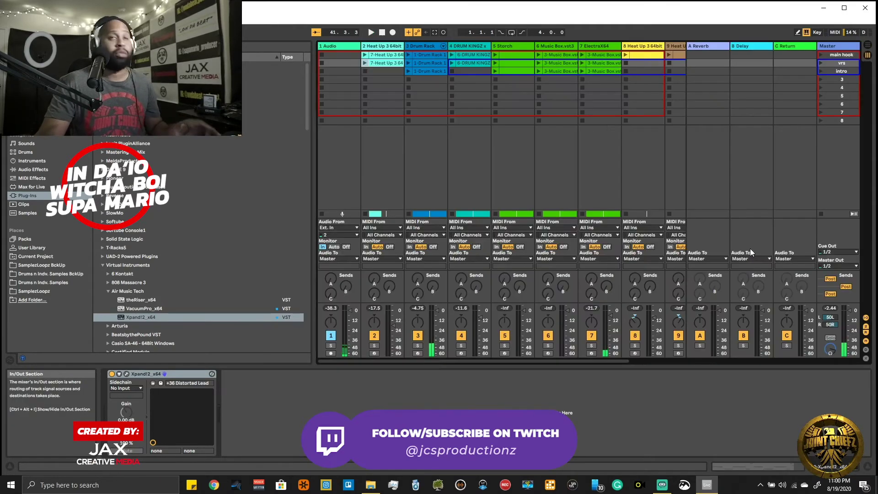
{"action": "left_click_drag", "start_coordinate": [610, 362], "coordinate": [653, 365]}
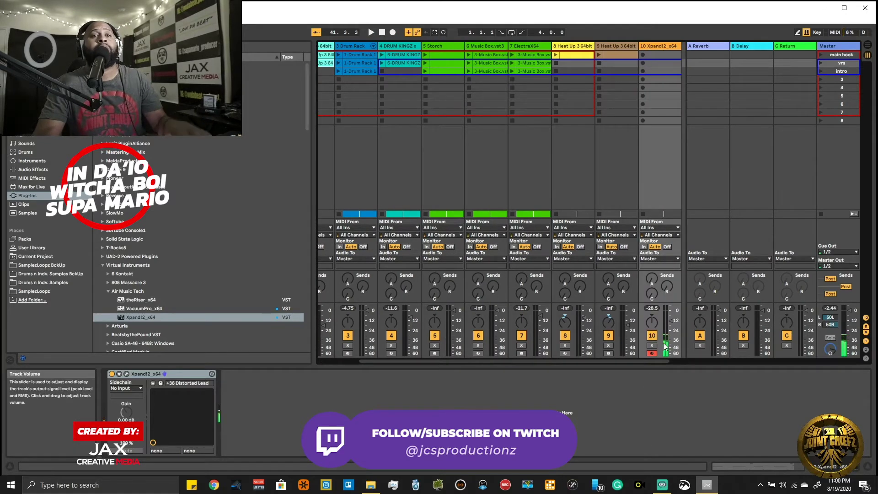
{"action": "key", "text": "Tab"}
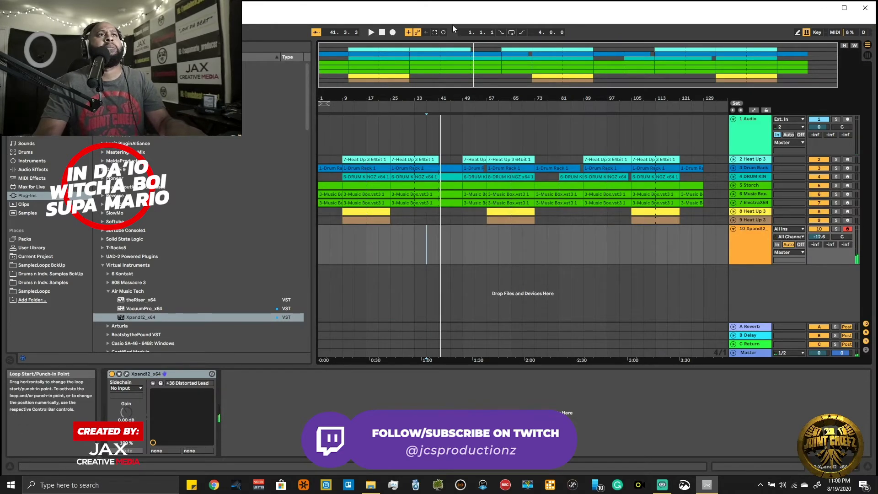
Step: Try another Arrangement recording from bar 37 while re-arming track 10 Xpand!2
{"action": "left_click", "coordinate": [394, 32]}
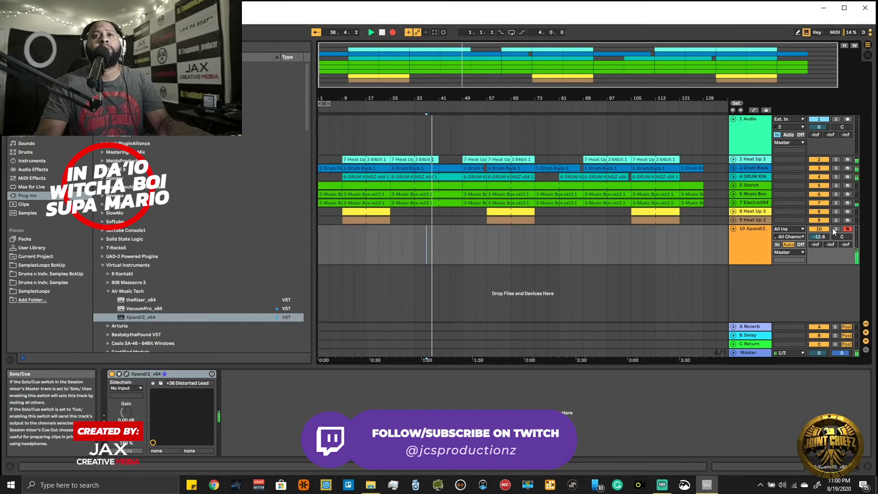
{"action": "left_click", "coordinate": [789, 244]}
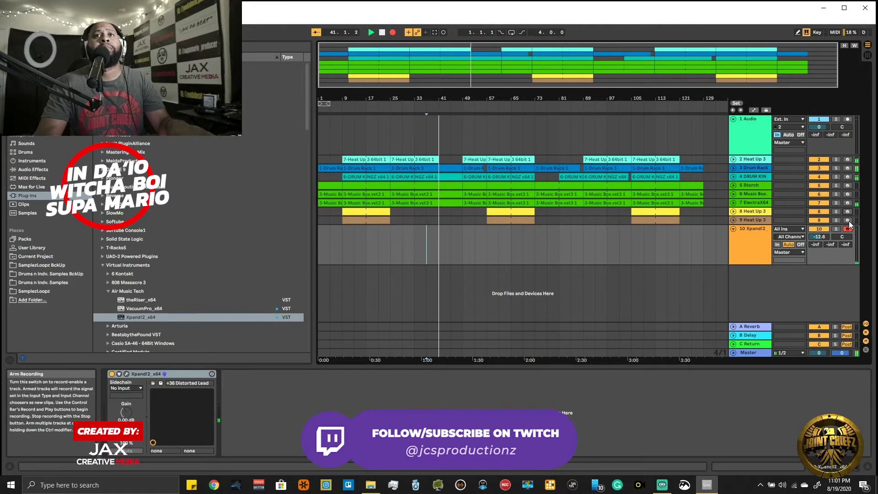
{"action": "left_click", "coordinate": [848, 221]}
{"action": "left_click", "coordinate": [847, 229]}
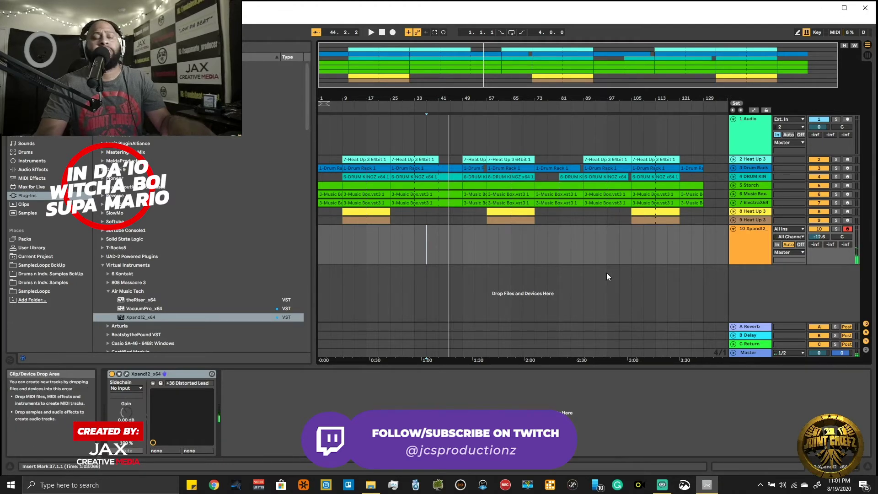
Step: Try to record a Session clip in the main hook slot of the Xpand!2 track, and return to the Arrangement
{"action": "key", "text": "Tab"}
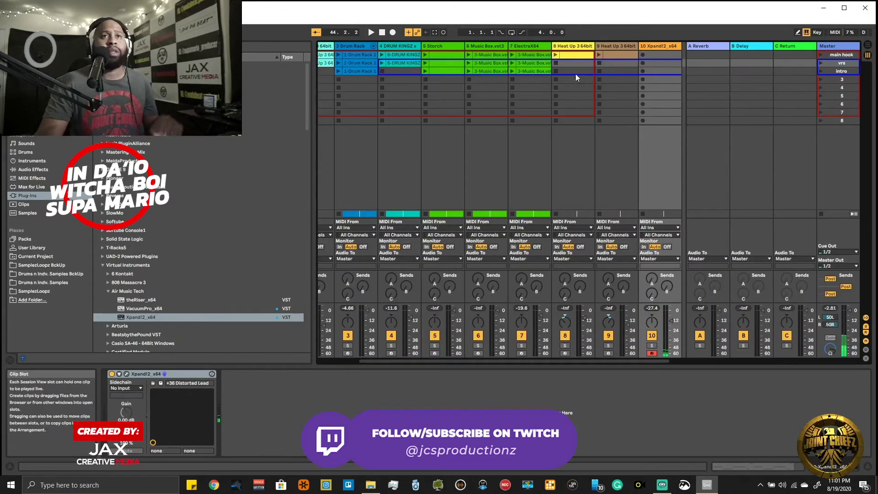
{"action": "left_click", "coordinate": [643, 55]}
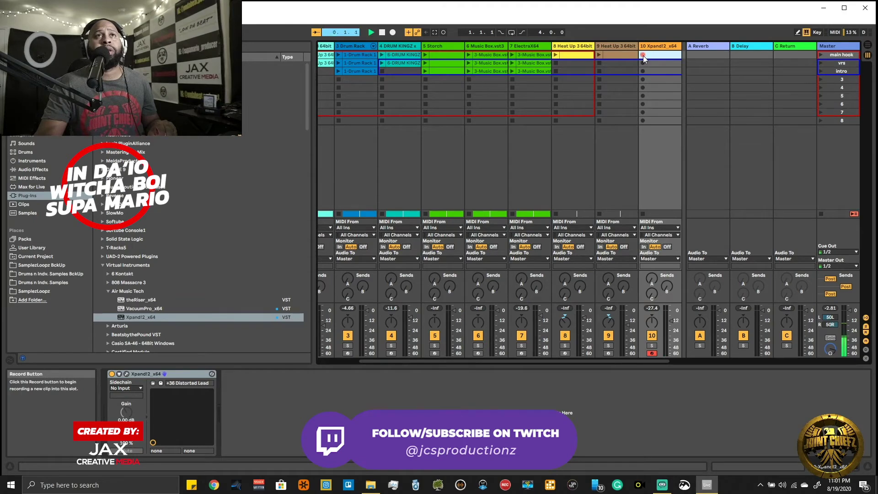
{"action": "left_click", "coordinate": [643, 56]}
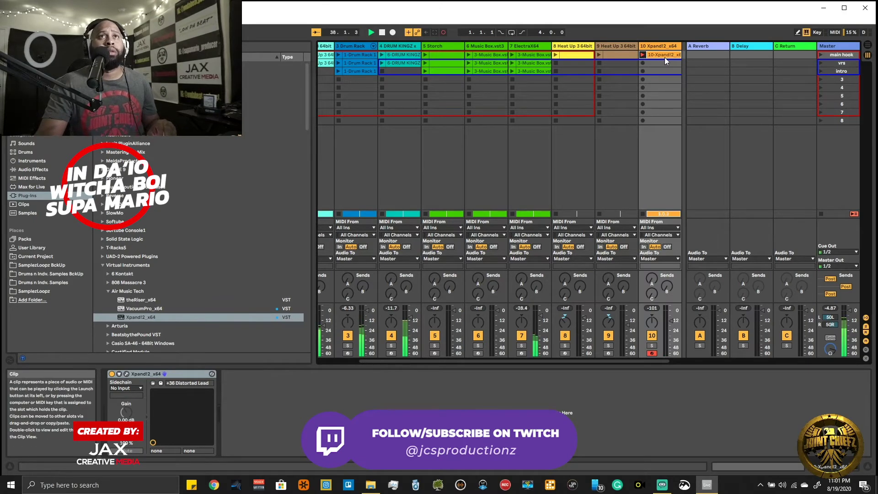
{"action": "key", "text": "space"}
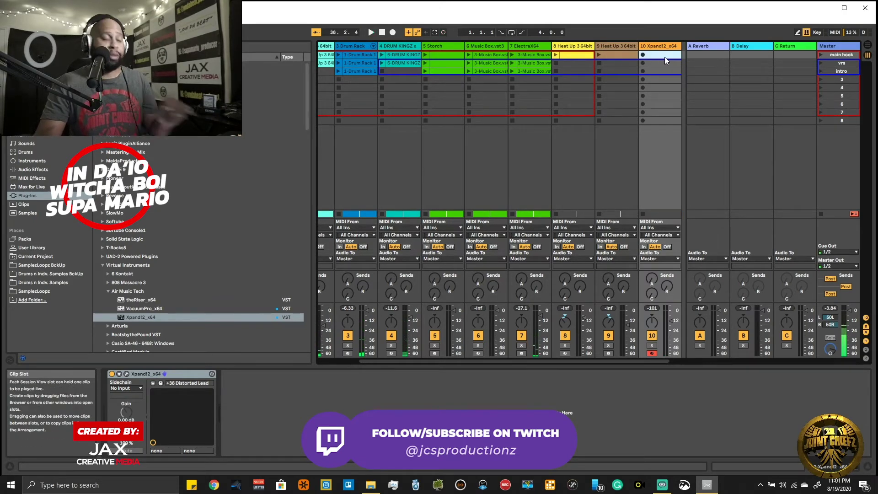
{"action": "key", "text": "Tab"}
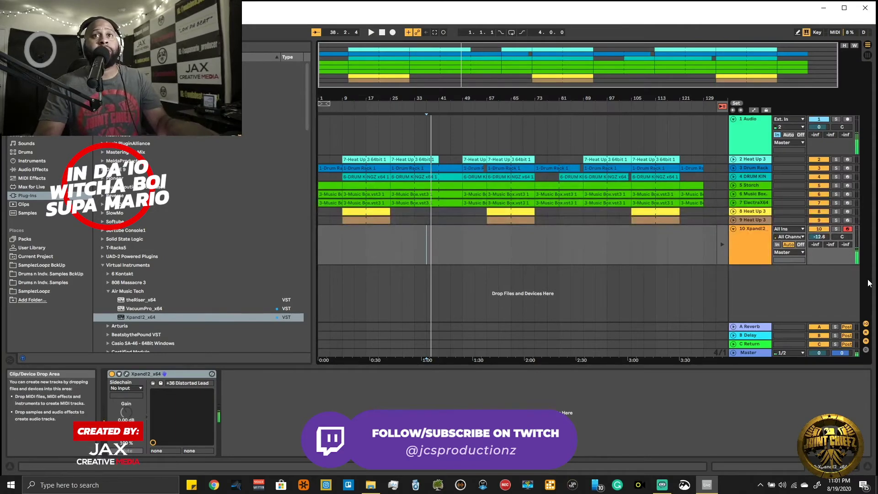
Step: Test Arrangement recording on the Xpand!2 track from bar 37, and move the insert marker to bar 33
{"action": "left_click", "coordinate": [394, 33]}
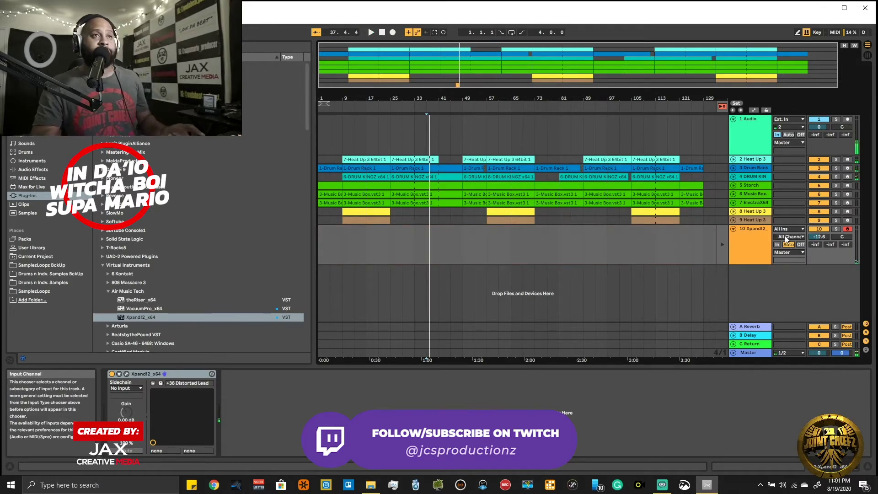
{"action": "key", "text": "space"}
{"action": "left_click", "coordinate": [413, 235]}
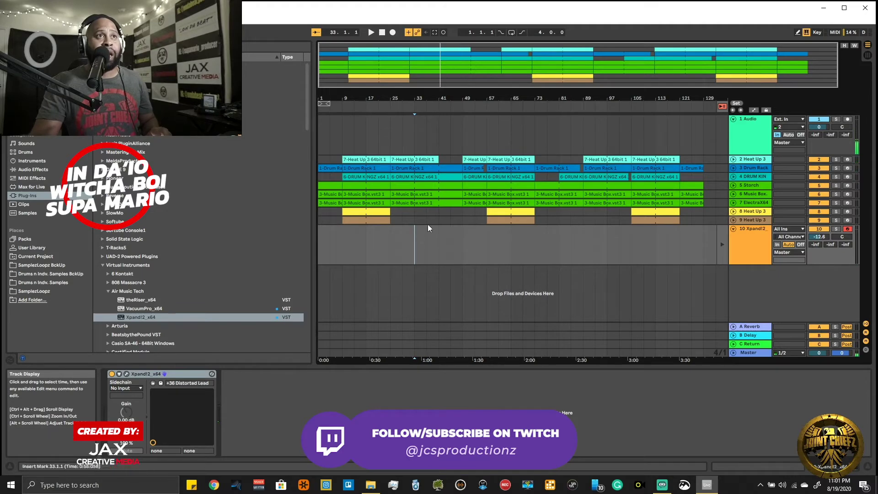
Step: Record a distorted lead take on the Xpand!2 track from bar 37 to about bar 57, and undo it
{"action": "left_click", "coordinate": [395, 33]}
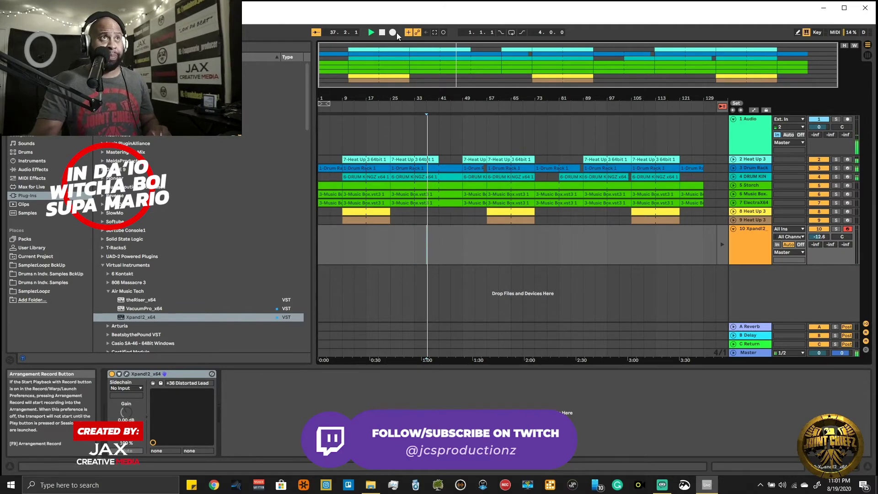
{"action": "left_click", "coordinate": [396, 32]}
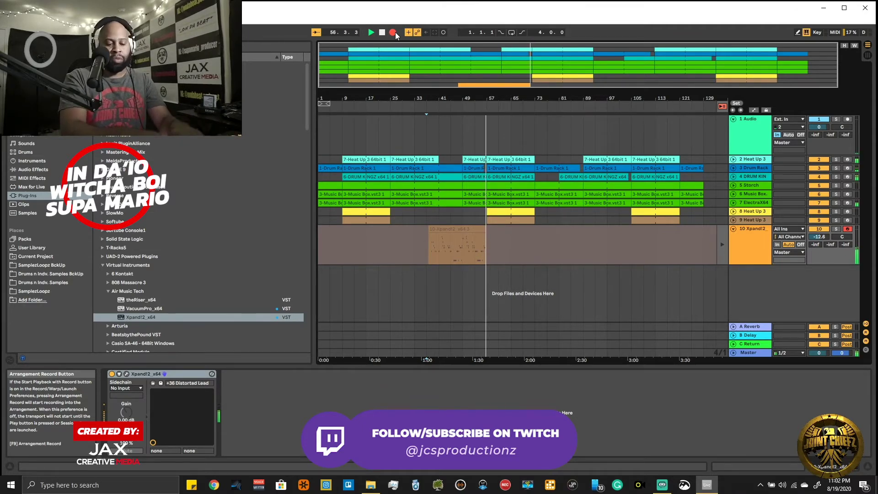
{"action": "key", "text": "space"}
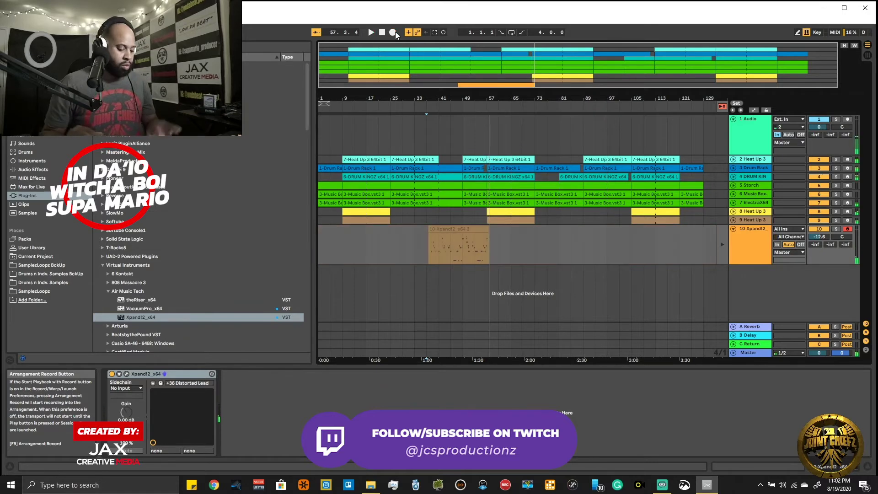
{"action": "key", "text": "ctrl+z"}
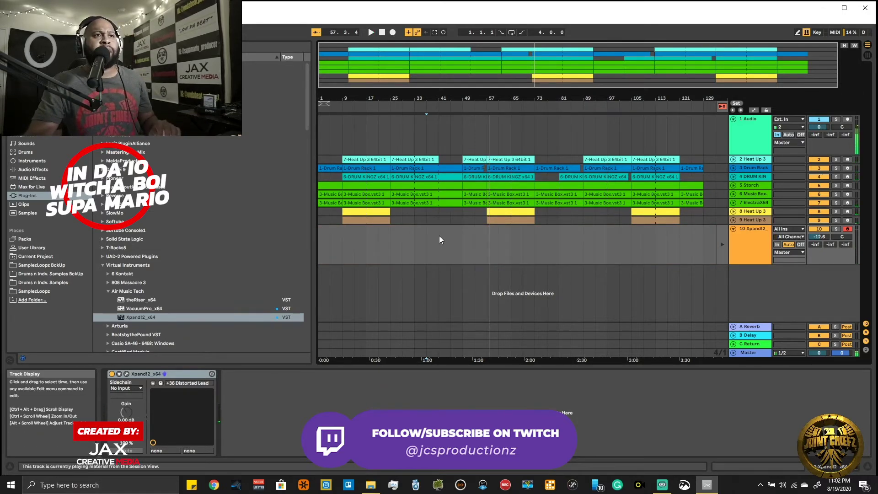
Step: Record a second lead take on the Xpand!2 track from bar 37 to about bar 49, and undo it
{"action": "left_click", "coordinate": [436, 236]}
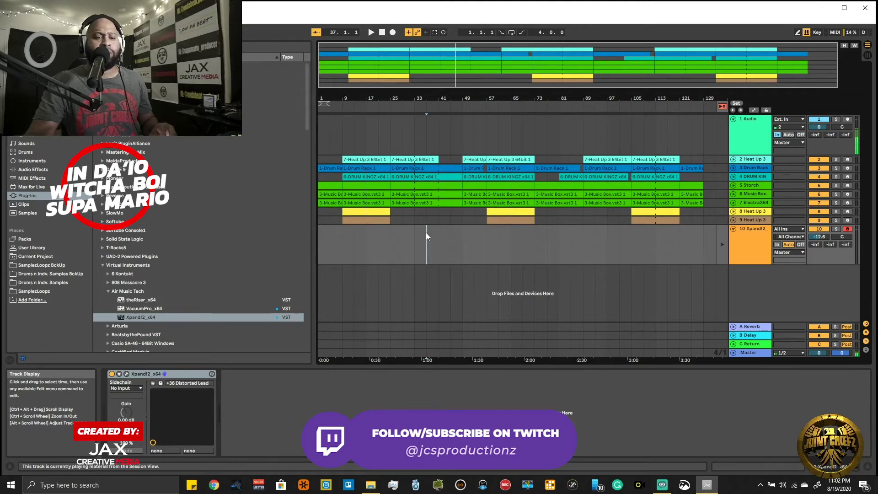
{"action": "left_click", "coordinate": [392, 32]}
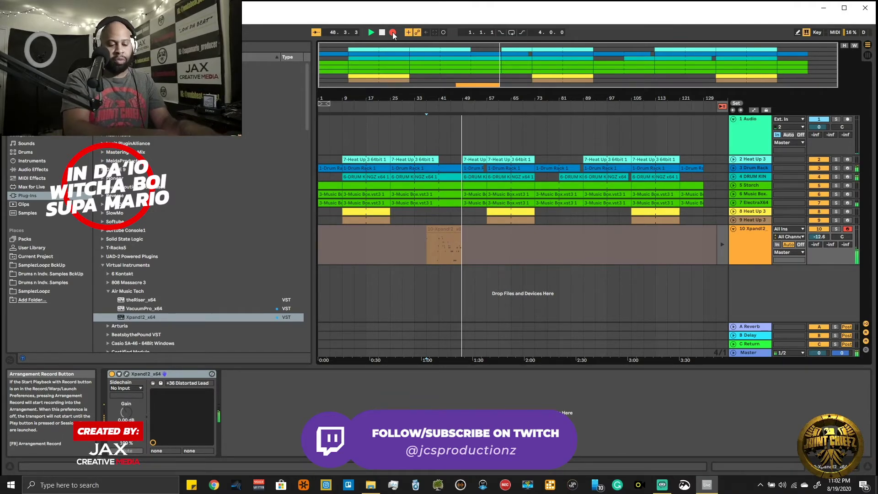
{"action": "key", "text": "space"}
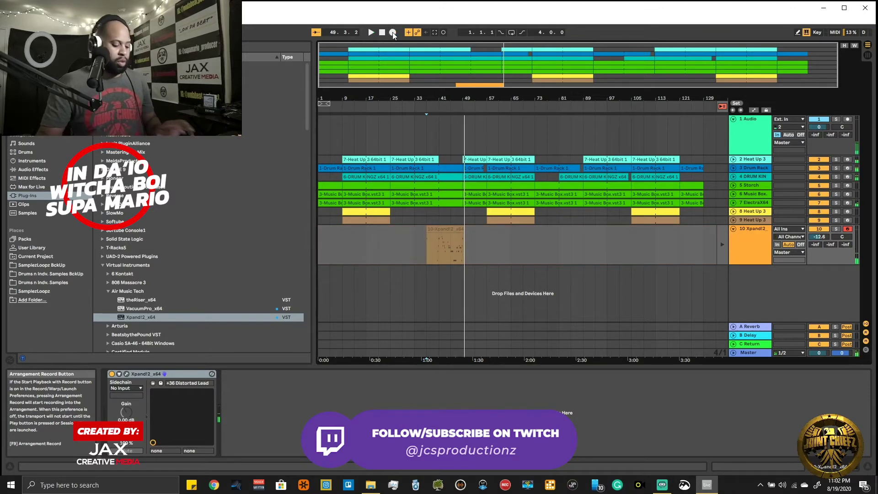
{"action": "key", "text": "ctrl+z"}
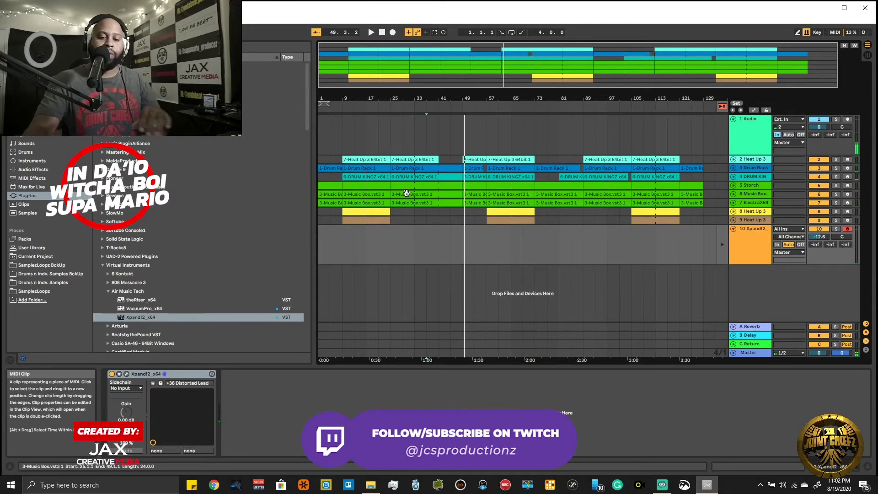
Step: Try a third lead take on the Xpand!2 track from bar 37, and set the insert marker back to bar 37
{"action": "key", "text": "Home"}
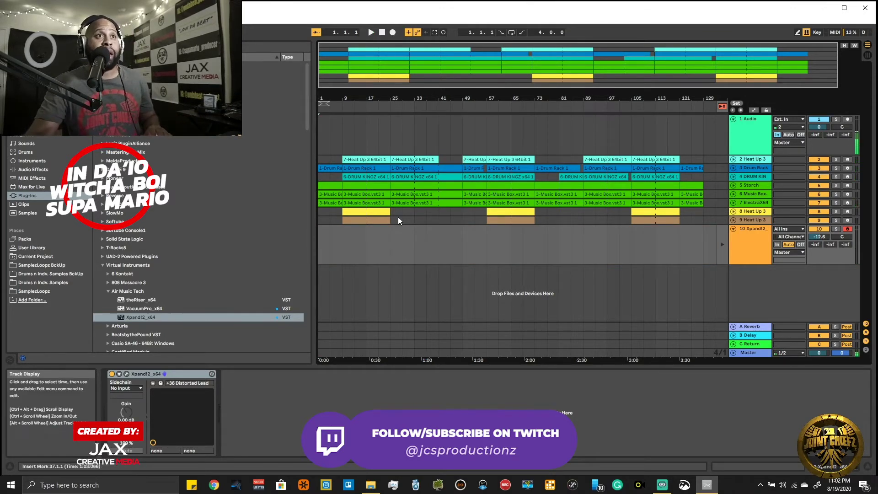
{"action": "left_click", "coordinate": [429, 227]}
{"action": "key", "text": "F9"}
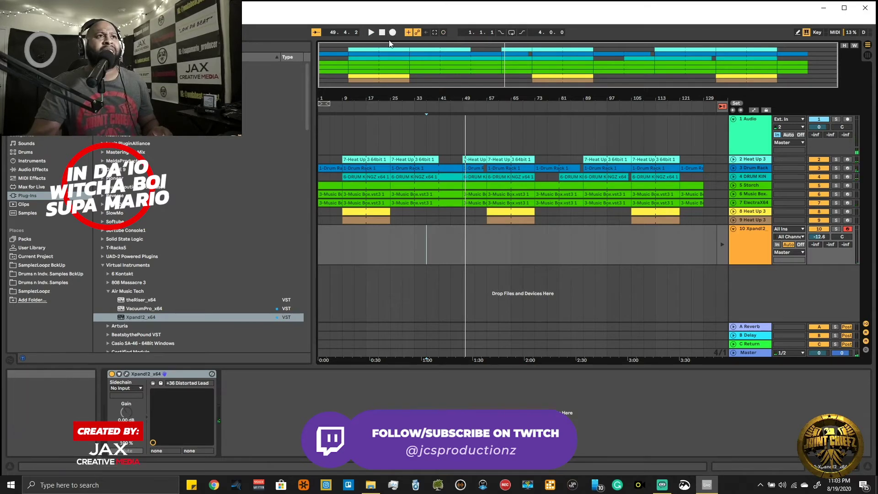
{"action": "key", "text": "space"}
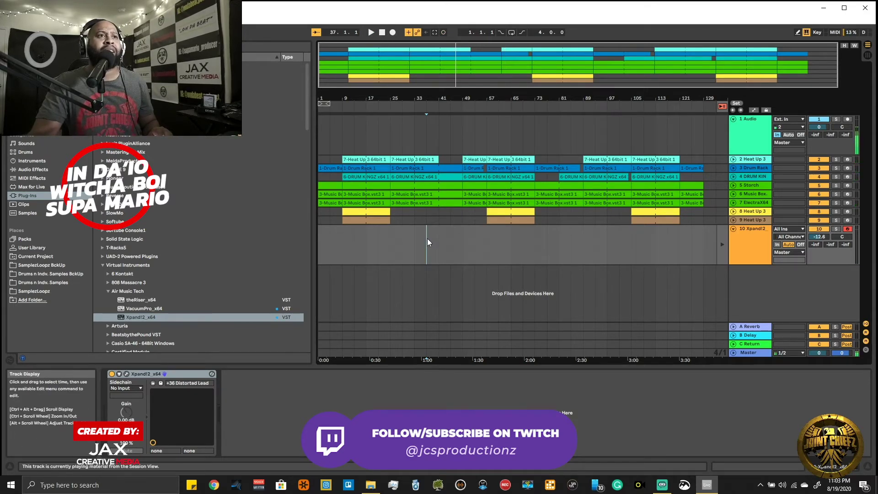
Step: Record another lead take on the Xpand!2 track from bar 37 to about bar 42, and delete it
{"action": "left_click", "coordinate": [394, 32]}
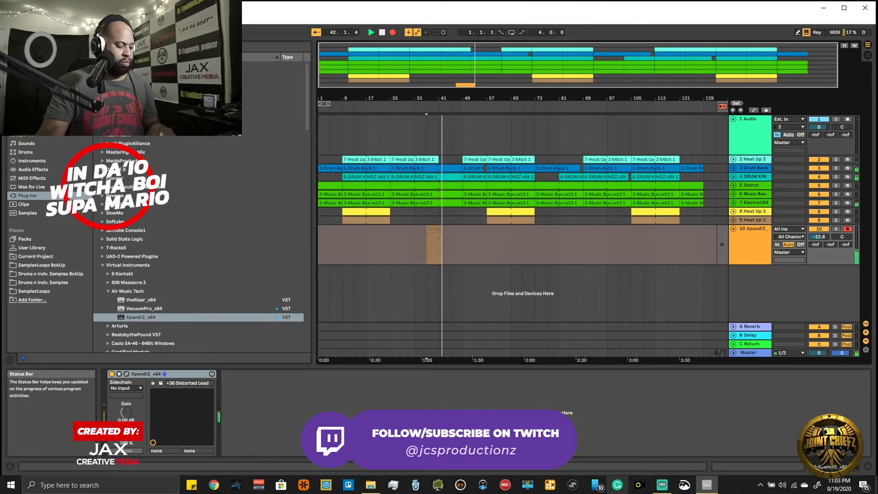
{"action": "key", "text": "Tab"}
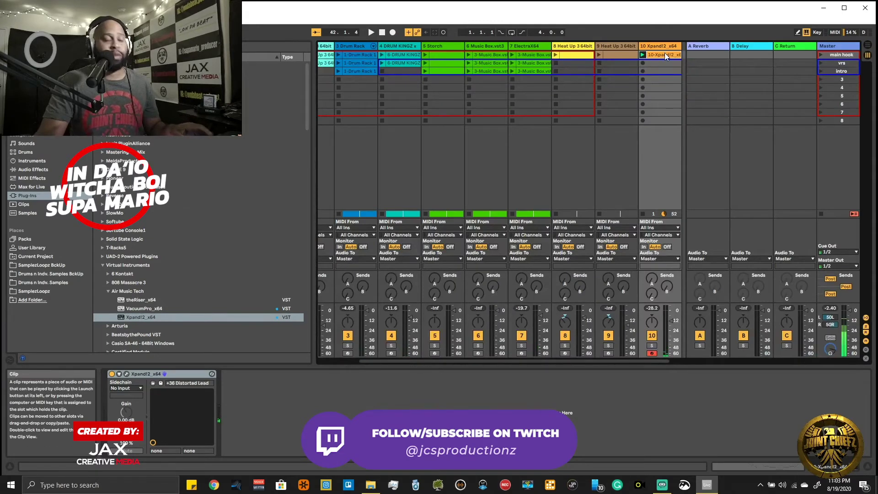
{"action": "key", "text": "Tab"}
{"action": "key", "text": "space"}
{"action": "left_click_drag", "start_coordinate": [505, 260], "coordinate": [408, 271]}
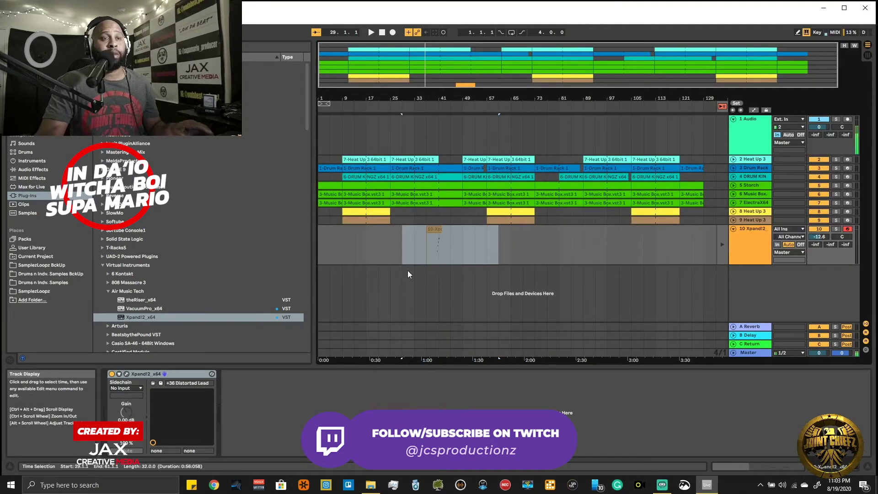
{"action": "key", "text": "Delete"}
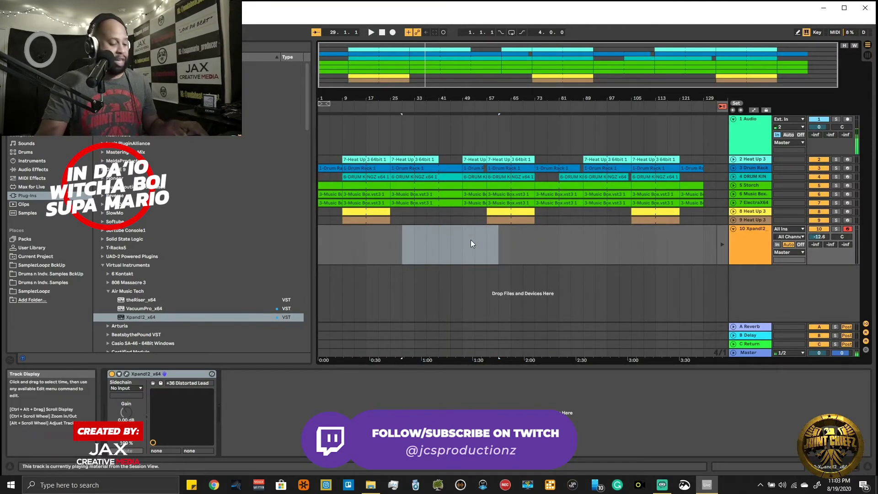
Step: Open the Xpand!2 session clip's notes and place the clip on the Xpand!2 arrangement track at bar 37
{"action": "key", "text": "Tab"}
{"action": "key", "text": "Tab"}
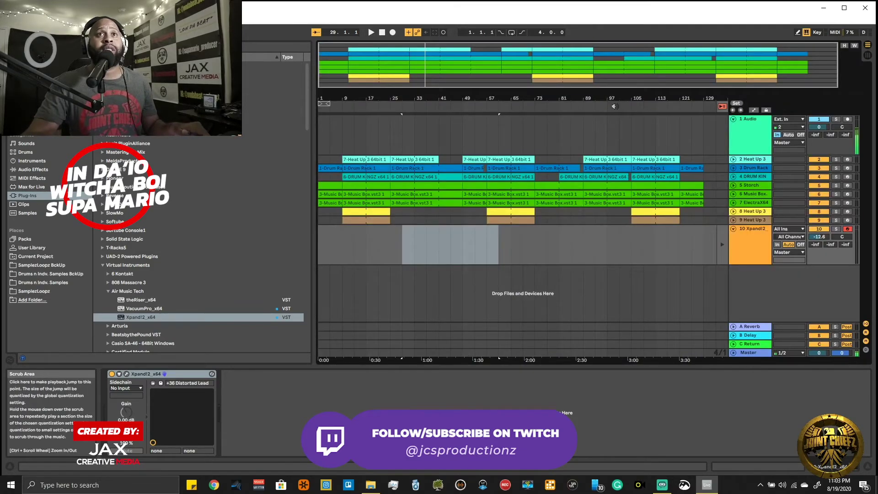
{"action": "key", "text": "Tab"}
{"action": "double_click", "coordinate": [650, 56]}
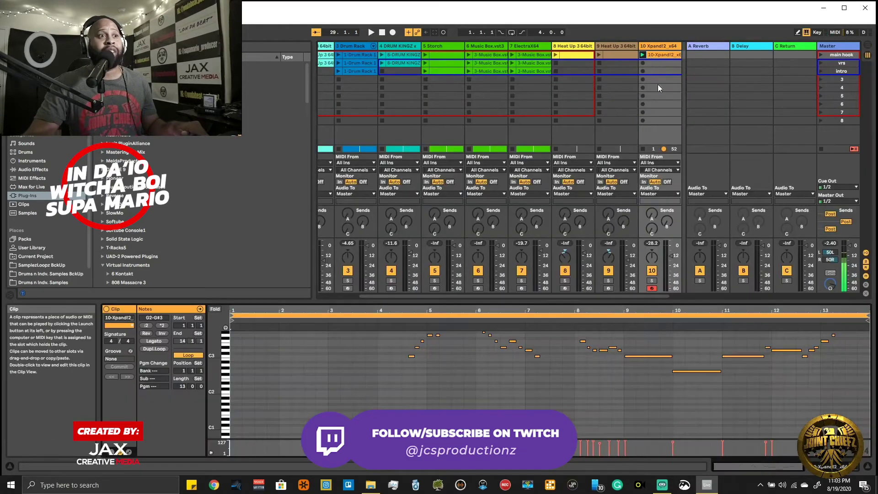
{"action": "key", "text": "Tab"}
{"action": "key", "text": "Tab"}
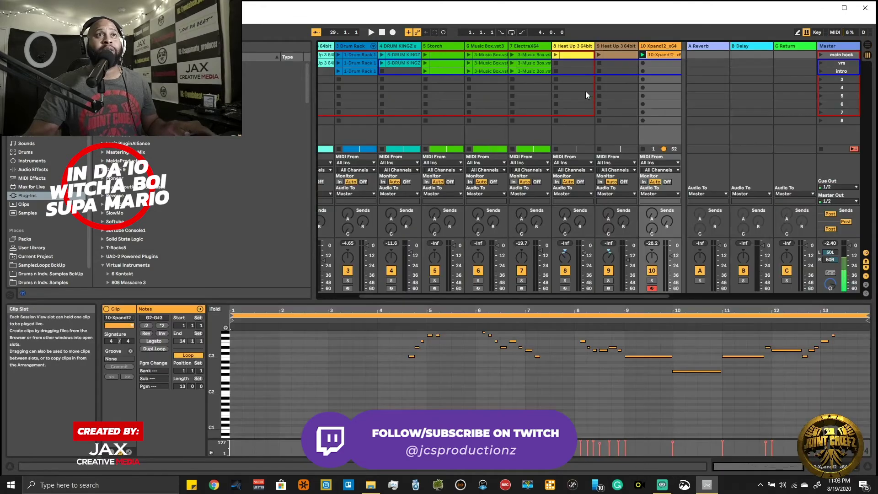
{"action": "left_click_drag", "start_coordinate": [661, 59], "coordinate": [431, 231]}
{"action": "key", "text": "Tab"}
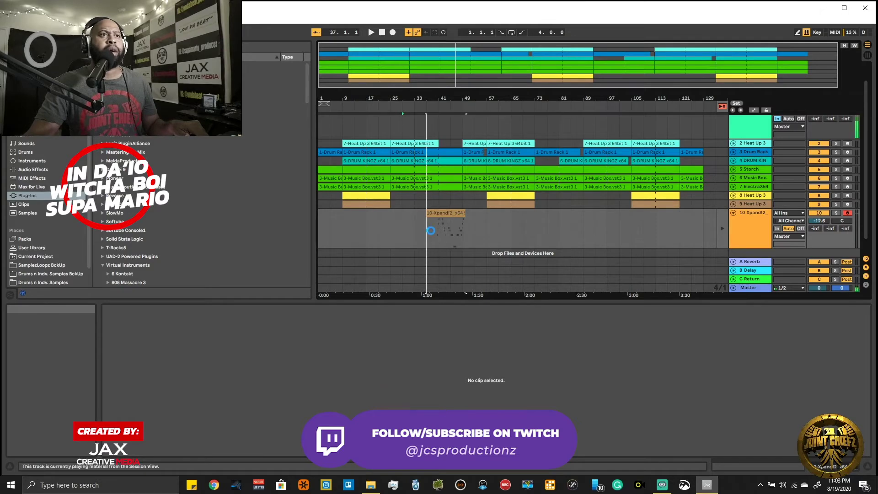
Step: Play the arrangement from bar 41 to hear the placed Xpand!2 lead clip
{"action": "left_click", "coordinate": [438, 240]}
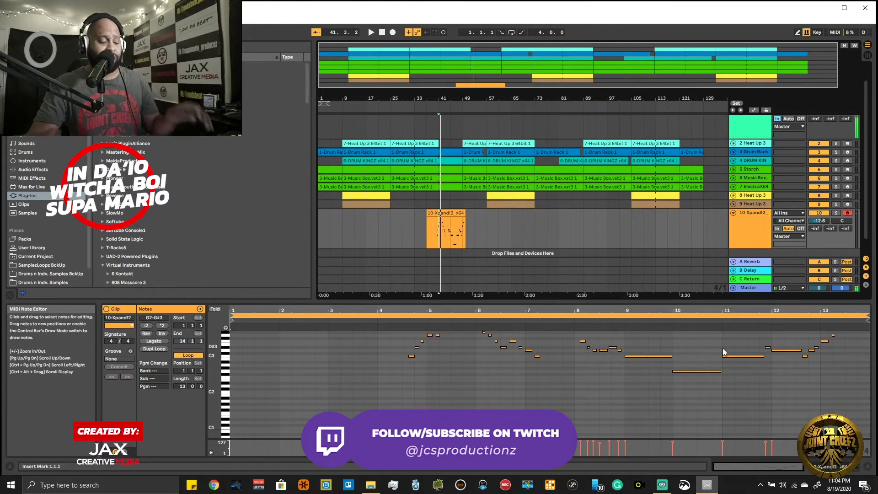
{"action": "key", "text": "Tab"}
{"action": "key", "text": "Tab"}
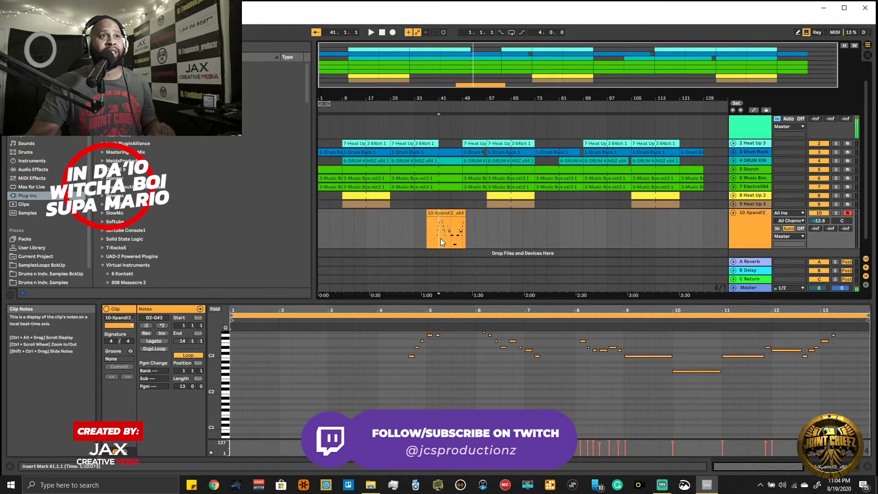
{"action": "key", "text": "space"}
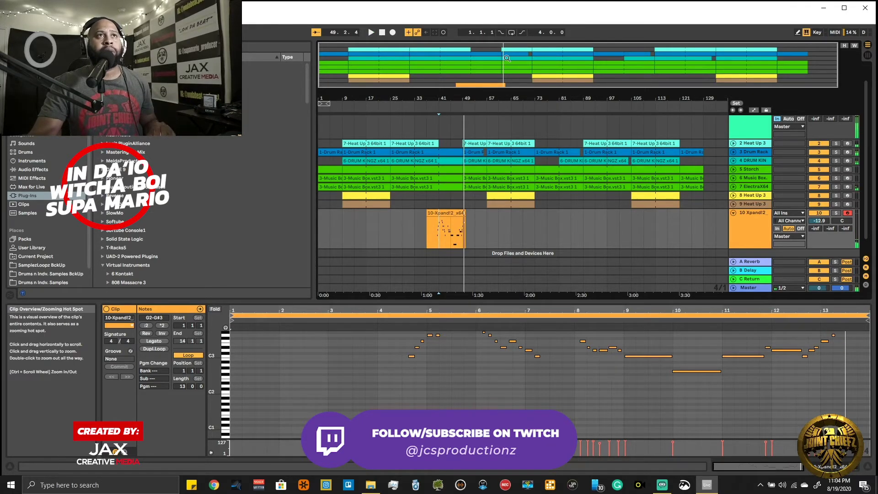
Step: Trim the Xpand!2 lead clip to start at bar 40 and end at bar 49
{"action": "left_click_drag", "start_coordinate": [511, 50], "coordinate": [517, 66]}
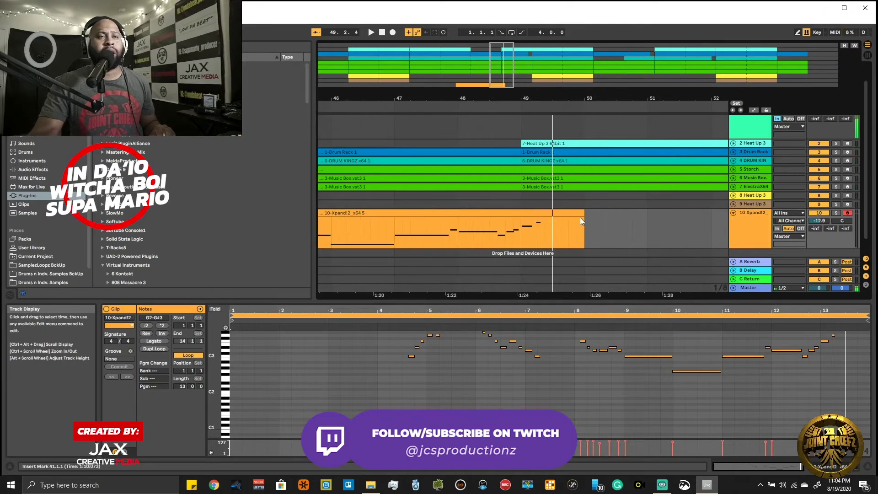
{"action": "left_click_drag", "start_coordinate": [581, 218], "coordinate": [522, 221]}
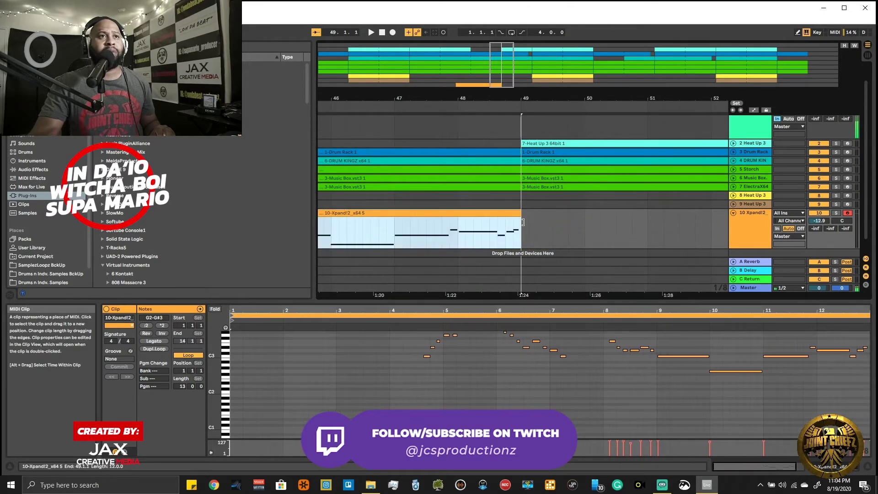
{"action": "left_click_drag", "start_coordinate": [502, 98], "coordinate": [510, 73]}
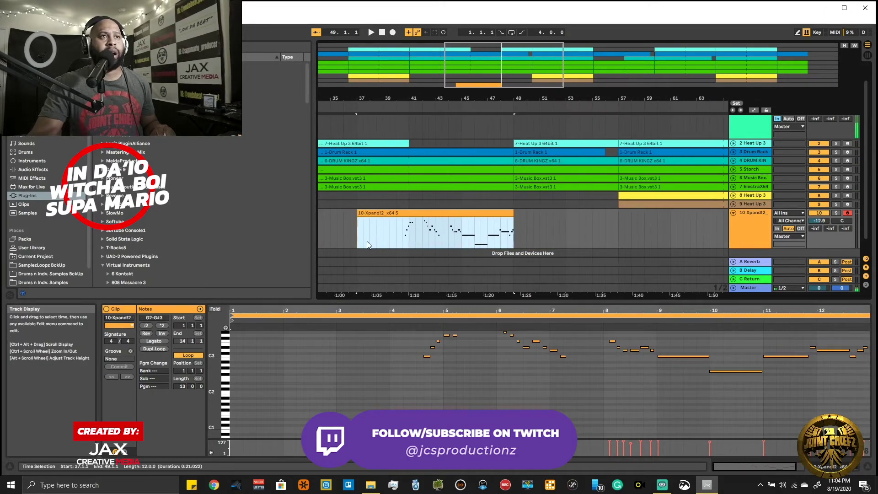
{"action": "left_click_drag", "start_coordinate": [357, 214], "coordinate": [373, 222]}
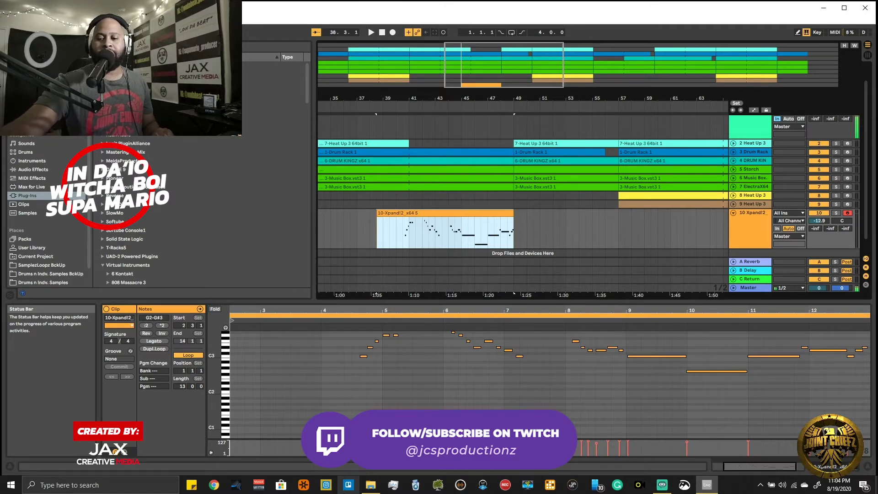
{"action": "right_click", "coordinate": [304, 485]}
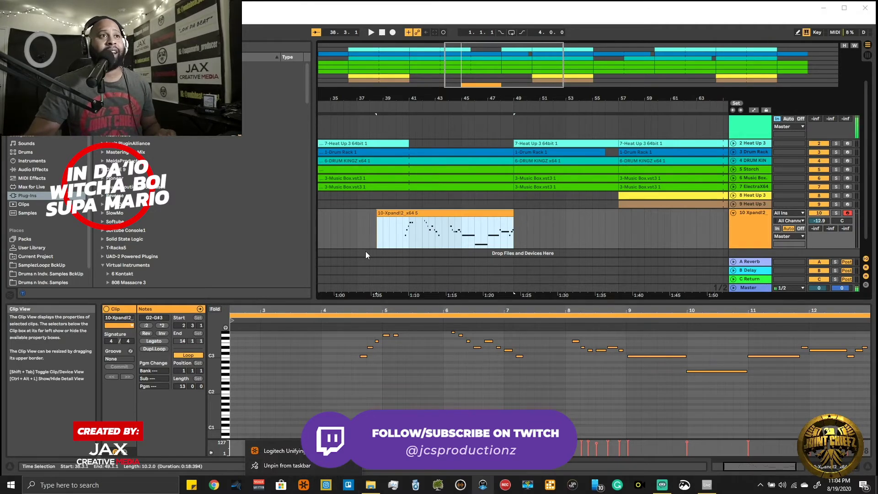
{"action": "left_click_drag", "start_coordinate": [377, 237], "coordinate": [397, 237]}
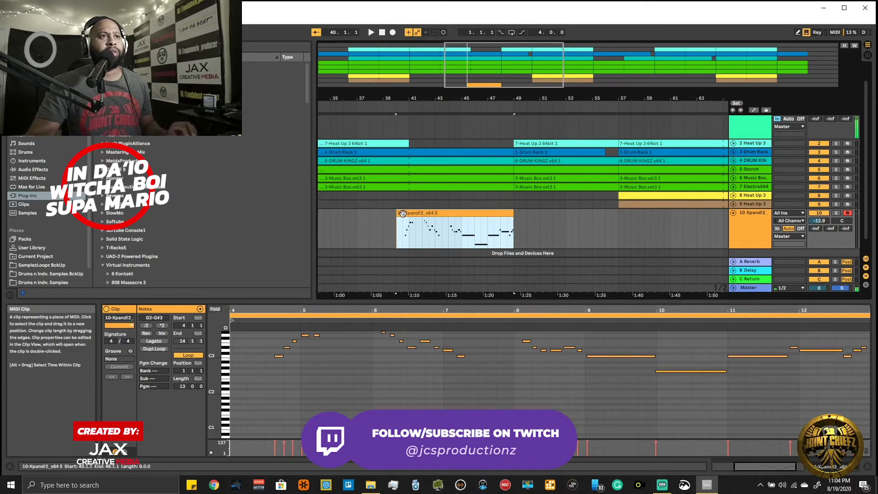
Step: Split the Xpand!2 clip at bar 41, pull its one-bar opening piece past bar 49, and delete that piece
{"action": "left_click", "coordinate": [408, 239]}
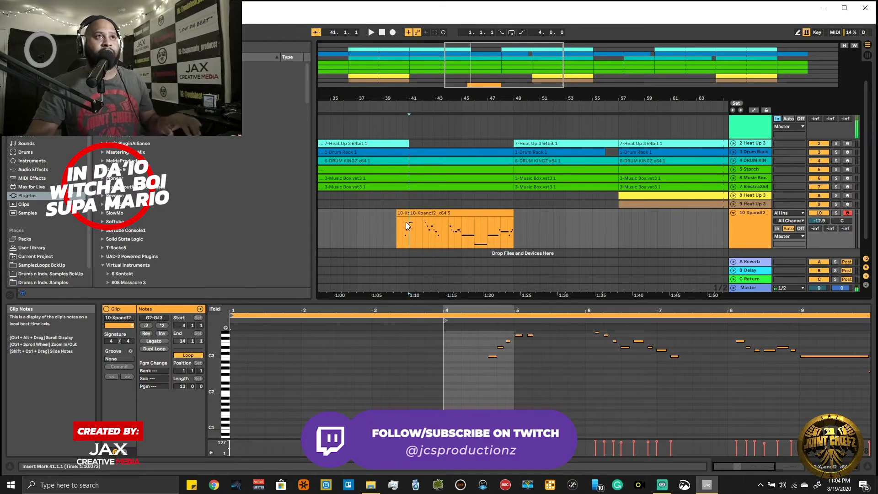
{"action": "left_click_drag", "start_coordinate": [500, 220], "coordinate": [512, 218]}
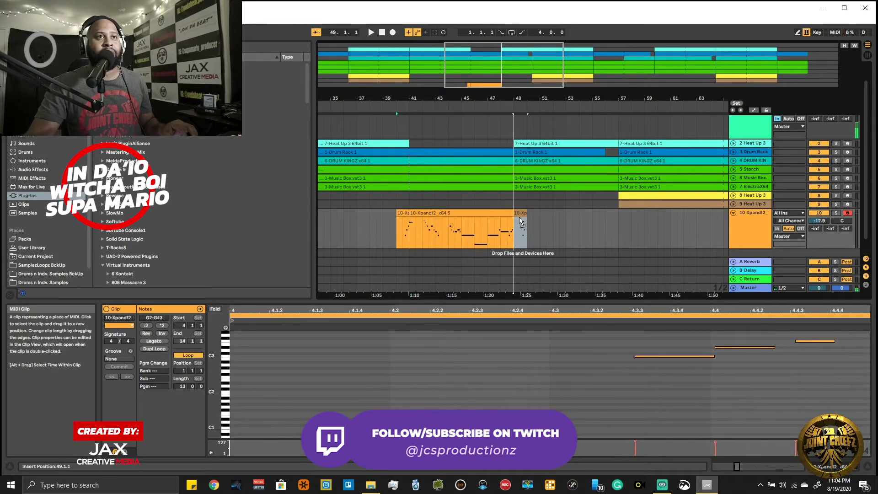
{"action": "left_click_drag", "start_coordinate": [520, 217], "coordinate": [528, 230]}
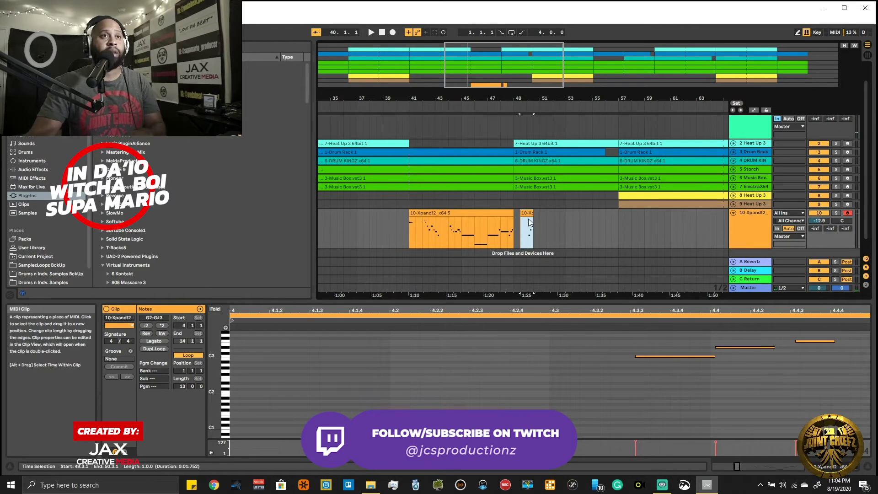
{"action": "left_click", "coordinate": [528, 215]}
{"action": "key", "text": "Delete"}
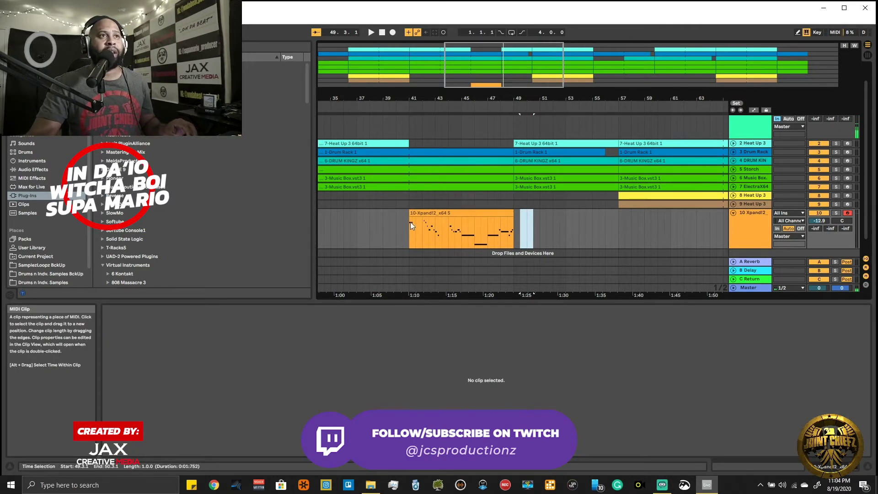
Step: Duplicate the eight-bar Xpand!2 lead clip to bar 49 and play the transition from bar 48
{"action": "left_click", "coordinate": [419, 214]}
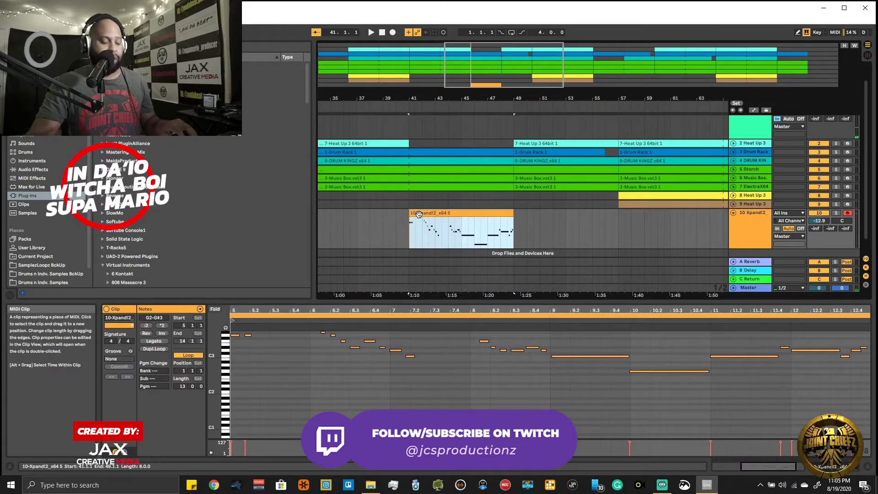
{"action": "key", "text": "ctrl+d"}
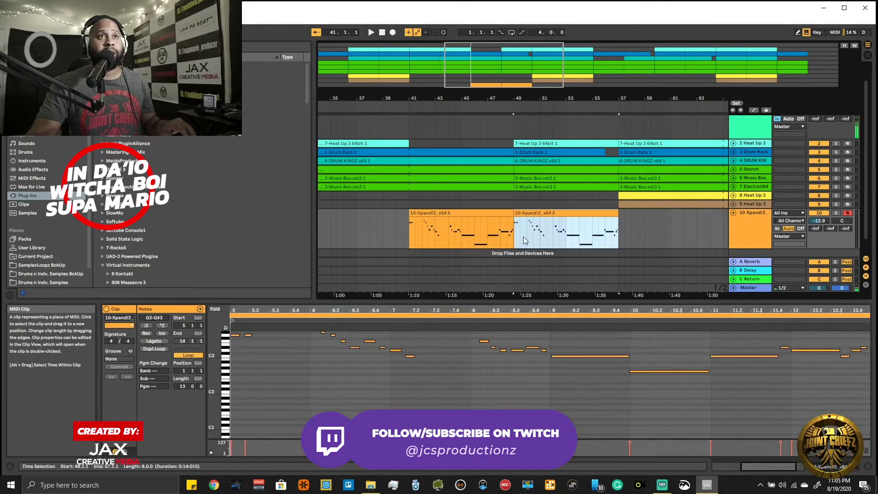
{"action": "left_click", "coordinate": [500, 202]}
{"action": "key", "text": "space"}
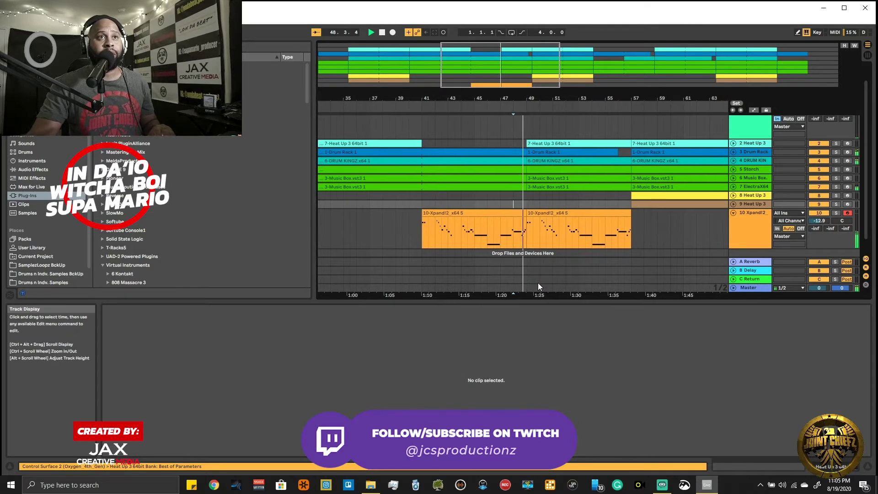
Step: Shorten the DRUM KINGZ clip that starts at bar 49 to end at bar 56
{"action": "left_click_drag", "start_coordinate": [555, 83], "coordinate": [555, 70]}
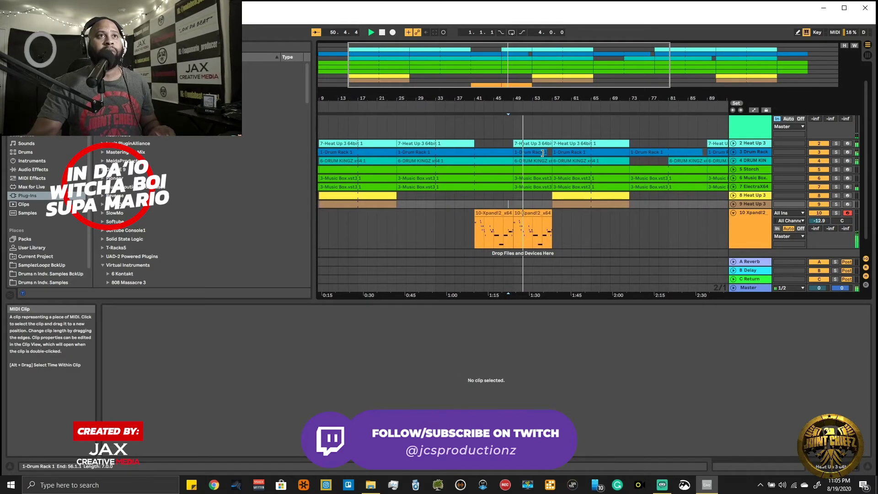
{"action": "left_click_drag", "start_coordinate": [549, 73], "coordinate": [527, 78]}
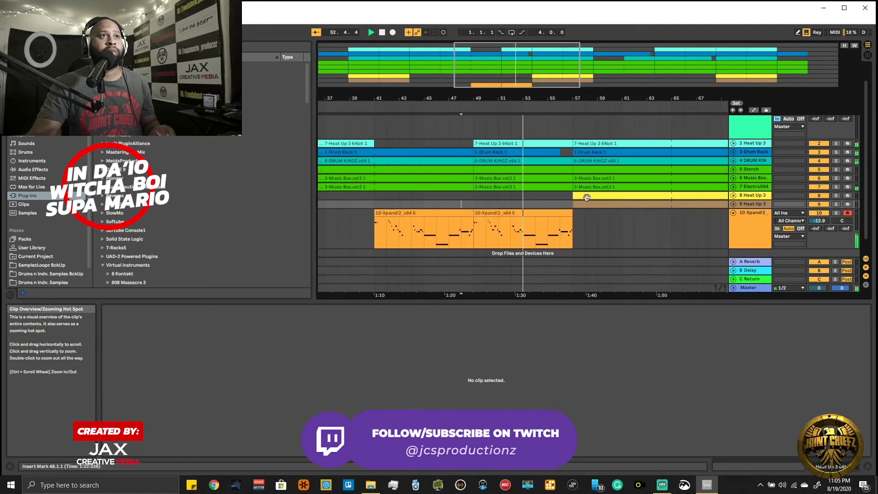
{"action": "left_click", "coordinate": [566, 162]}
{"action": "left_click_drag", "start_coordinate": [566, 162], "coordinate": [555, 163]}
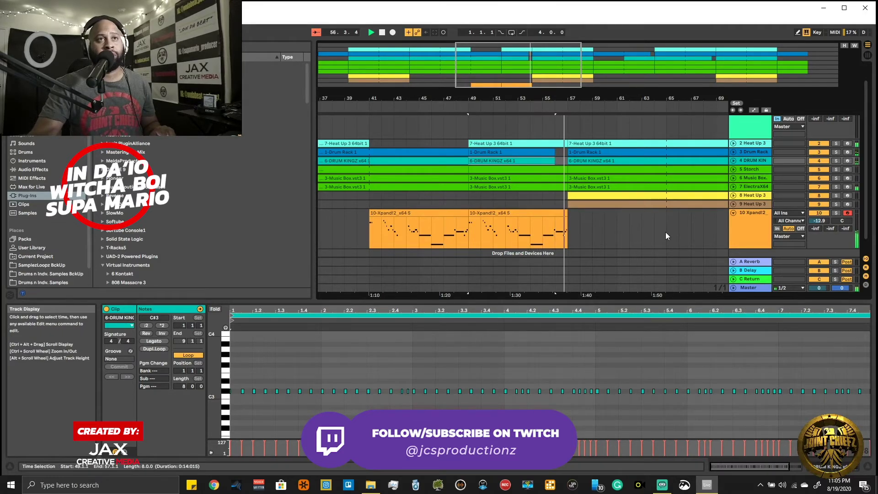
Step: Duplicate the Xpand!2 lead clip twice more to fill bars 57 to 73, and play it back
{"action": "double_click", "coordinate": [638, 69]}
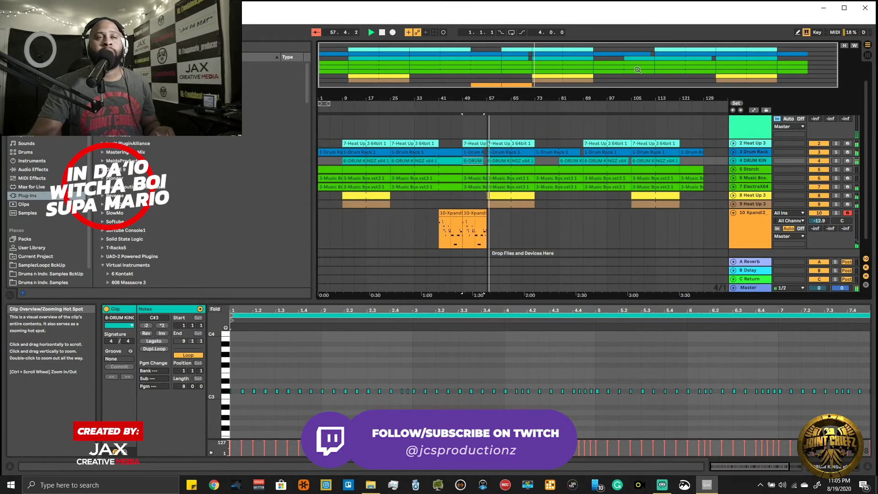
{"action": "left_click", "coordinate": [477, 215]}
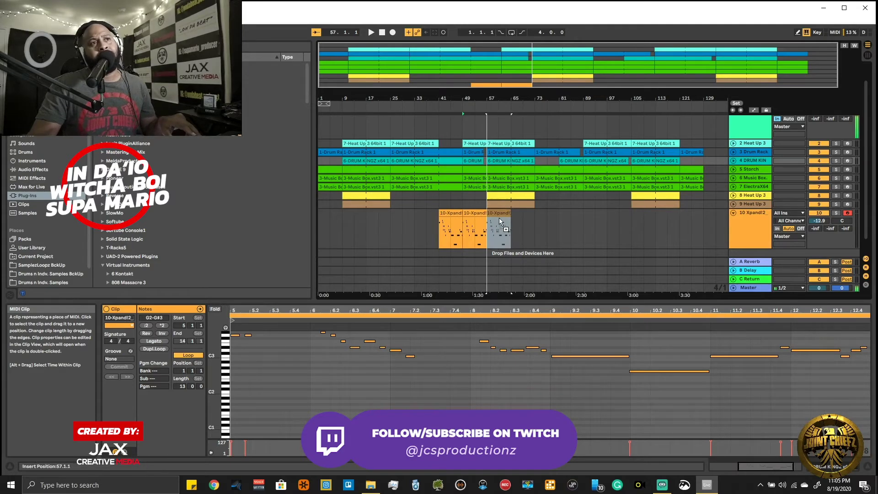
{"action": "key", "text": "ctrl+d"}
{"action": "key", "text": "ctrl+d"}
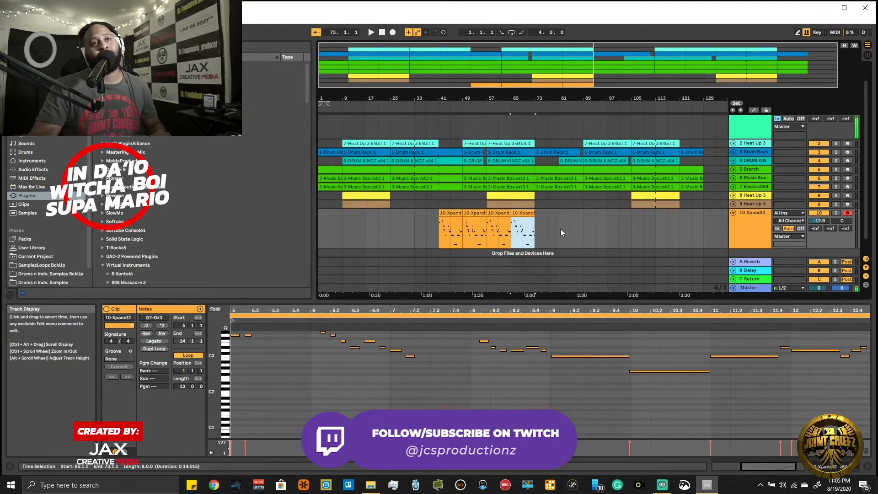
{"action": "key", "text": "space"}
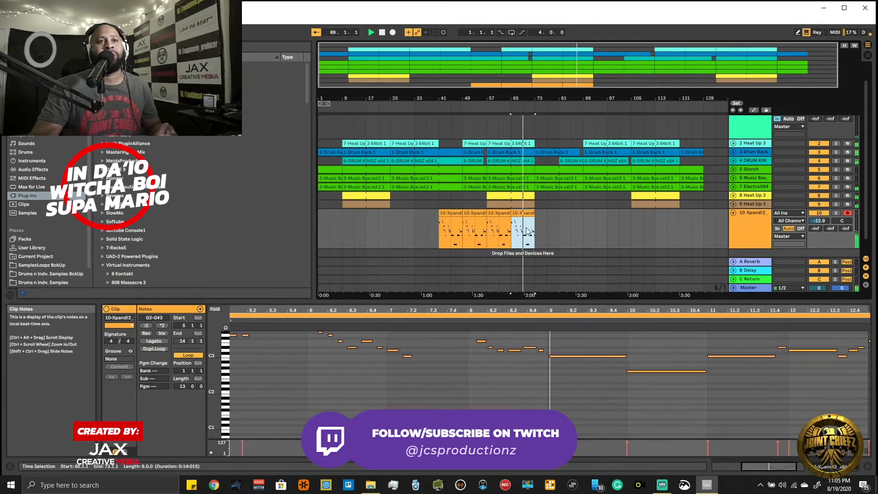
{"action": "key", "text": "space"}
Step: Remove the Xpand!2 clip at bar 65, shorten the one at bar 57 to end at bar 58, and play the transition
{"action": "left_click_drag", "start_coordinate": [547, 65], "coordinate": [547, 87]}
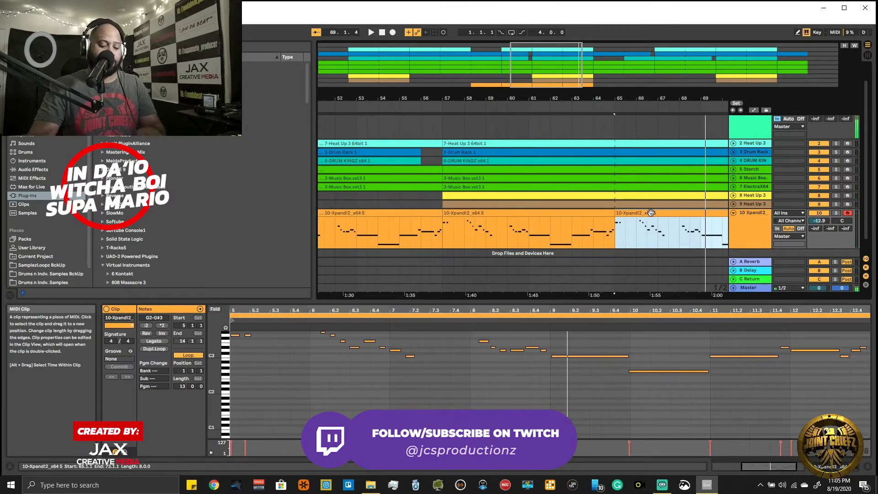
{"action": "left_click", "coordinate": [524, 221]}
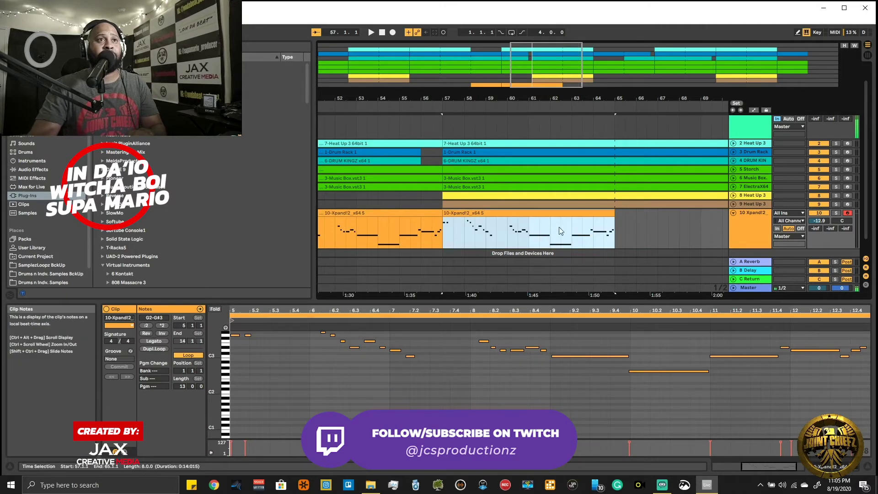
{"action": "left_click_drag", "start_coordinate": [616, 217], "coordinate": [464, 220]}
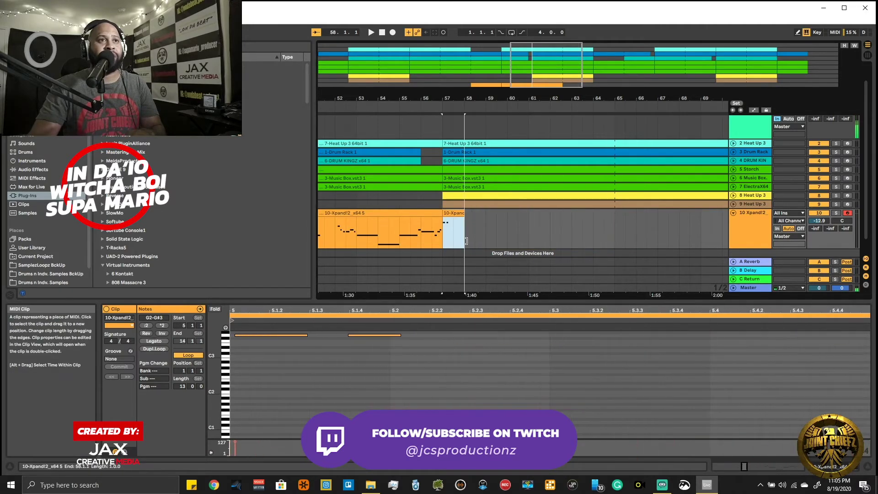
{"action": "left_click", "coordinate": [428, 229]}
{"action": "key", "text": "space"}
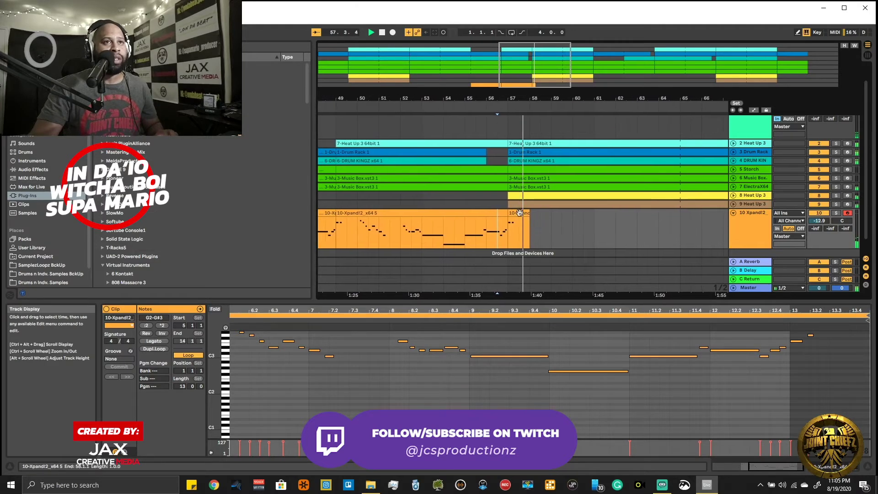
Step: Play the arrangement from bar 53 through the main hook to audition the transition out of the Xpand!2 lead
{"action": "key", "text": "minus"}
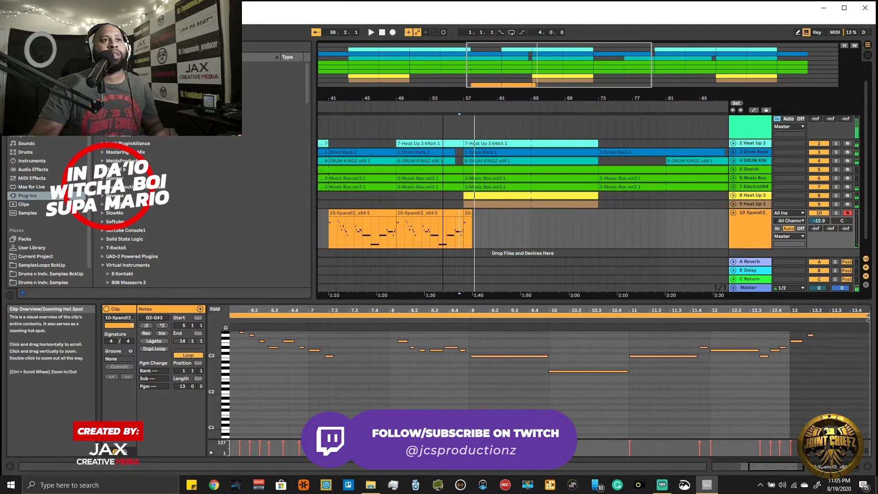
{"action": "left_click", "coordinate": [428, 202]}
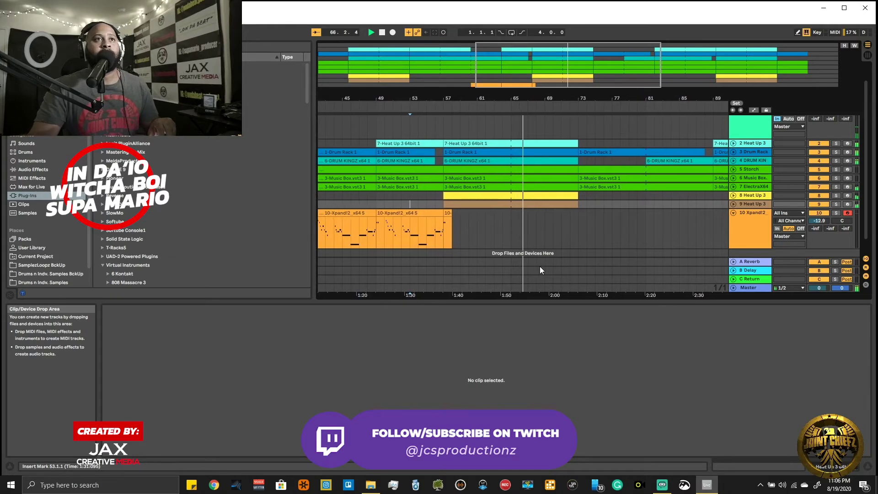
{"action": "double_click", "coordinate": [549, 57]}
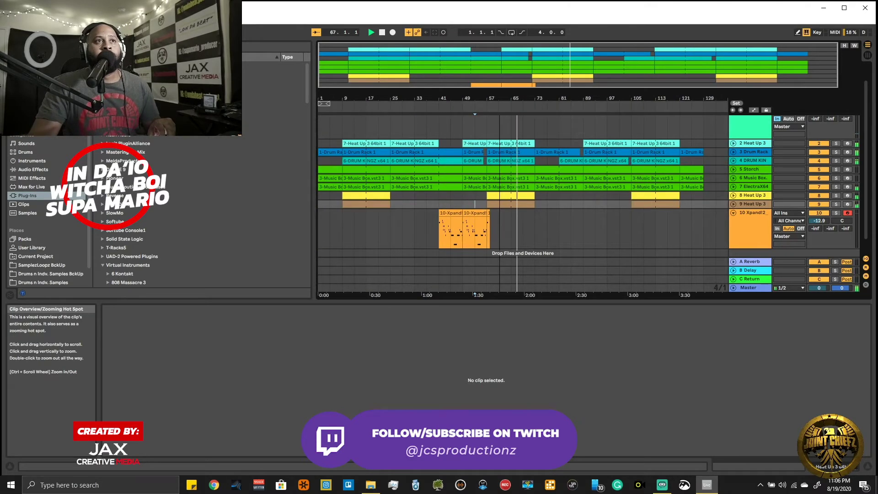
{"action": "left_click", "coordinate": [427, 226]}
{"action": "left_click", "coordinate": [479, 227]}
{"action": "key", "text": "space"}
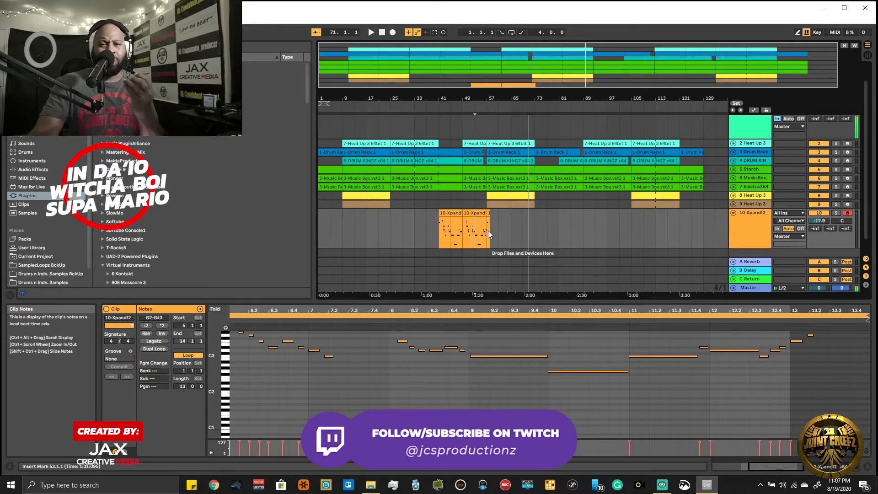
Step: Play from bar 53 and record a new Xpand!2 lead part over the hook from about bar 57 to bar 74
{"action": "key", "text": "space"}
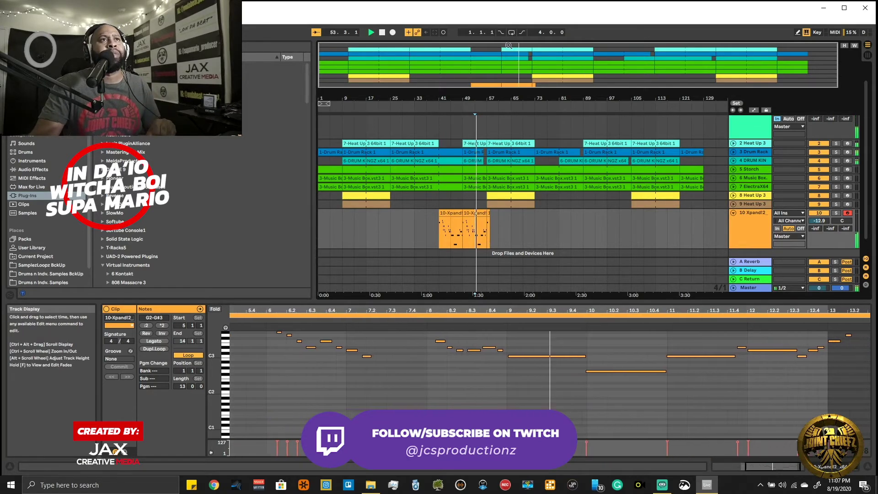
{"action": "left_click", "coordinate": [393, 32]}
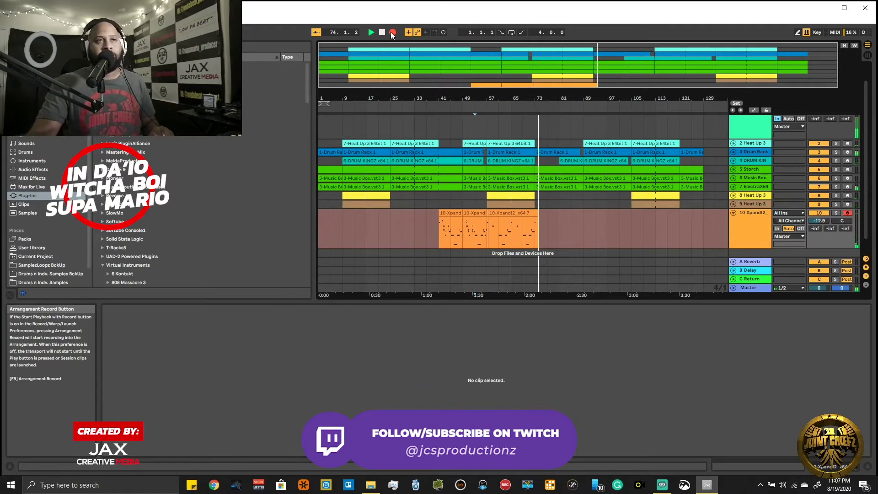
{"action": "left_click", "coordinate": [392, 33]}
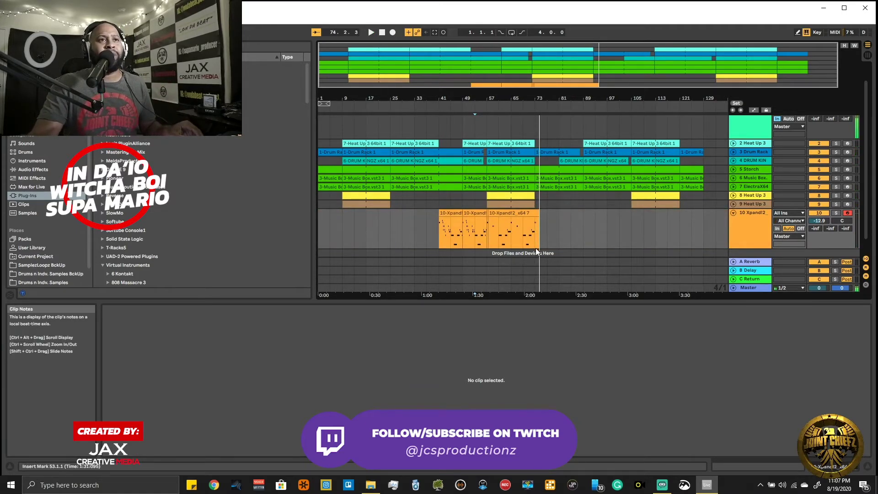
Step: Copy the recorded Xpand!2 hook clip to bars 9 and 105, and play it back from bar 9
{"action": "left_click_drag", "start_coordinate": [546, 243], "coordinate": [382, 224]}
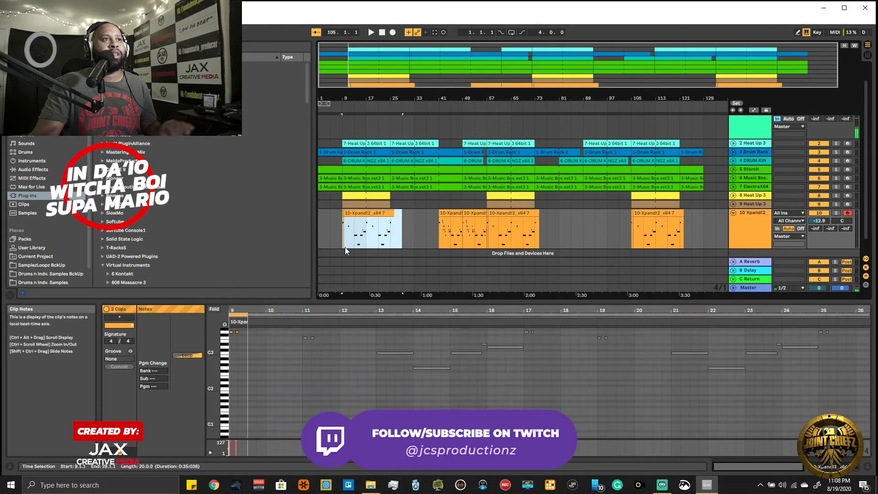
{"action": "left_click", "coordinate": [345, 238]}
{"action": "key", "text": "space"}
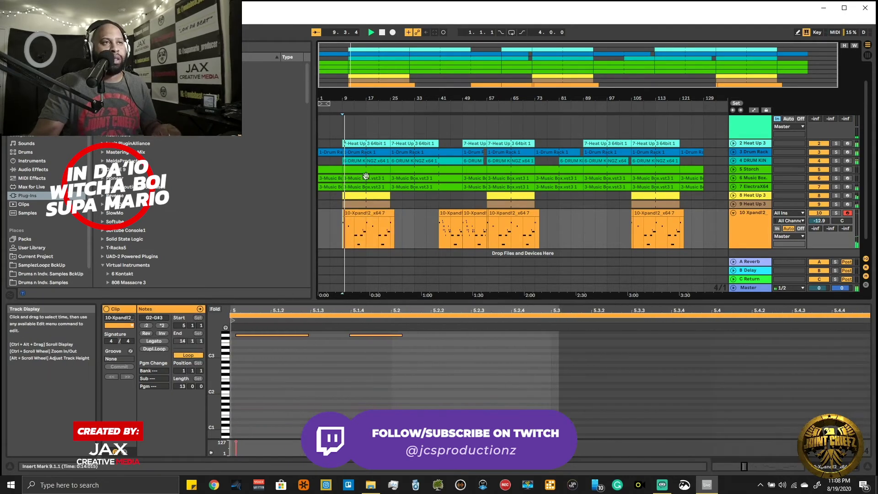
Step: Extend the loop range from bar 1 to a length of 132 bars and select that span on the Xpand!2 track
{"action": "left_click", "coordinate": [608, 229]}
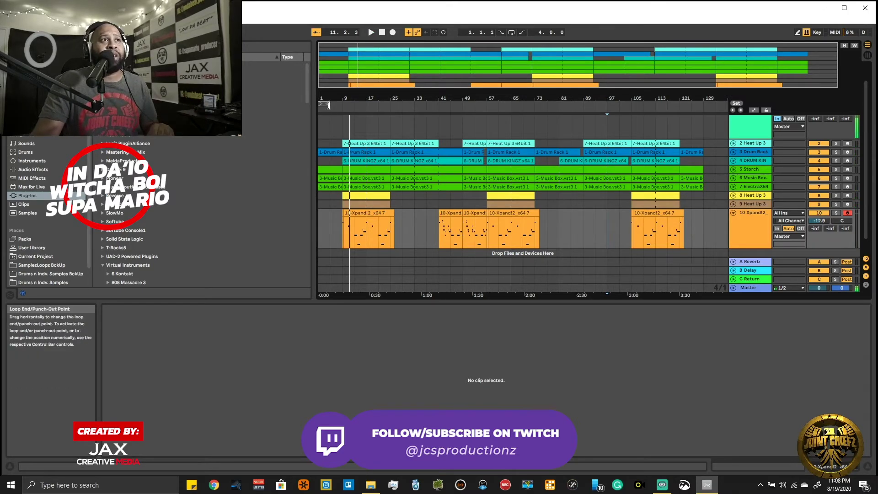
{"action": "left_click_drag", "start_coordinate": [331, 103], "coordinate": [720, 247]}
{"action": "left_click_drag", "start_coordinate": [687, 87], "coordinate": [687, 84]}
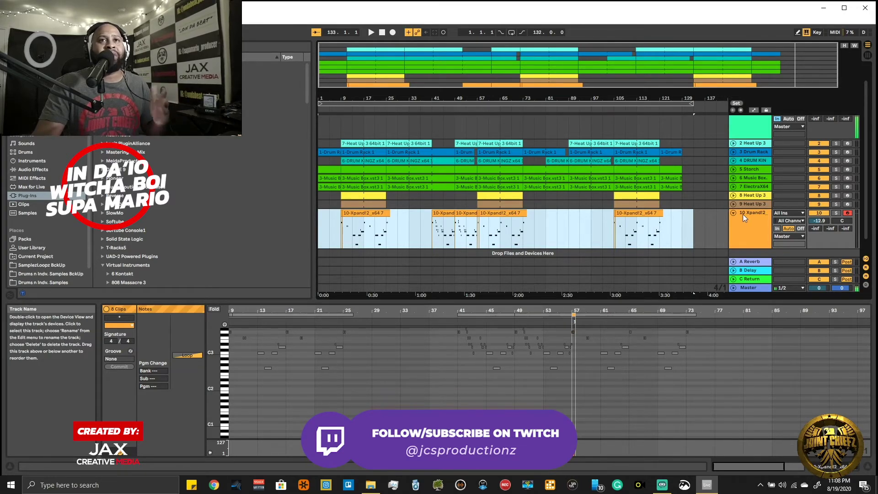
Step: Delete the Storch track and the Music Box track from the arrangement
{"action": "left_click", "coordinate": [753, 177]}
{"action": "left_click", "coordinate": [754, 171]}
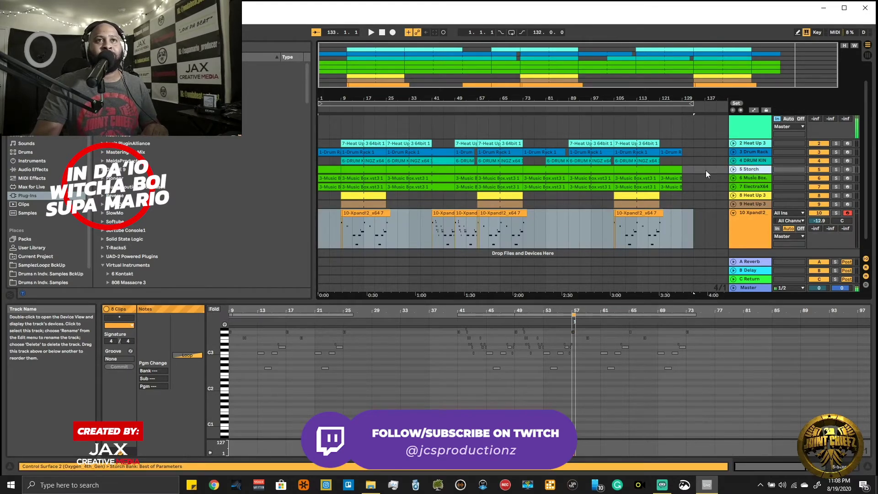
{"action": "left_click", "coordinate": [733, 169]}
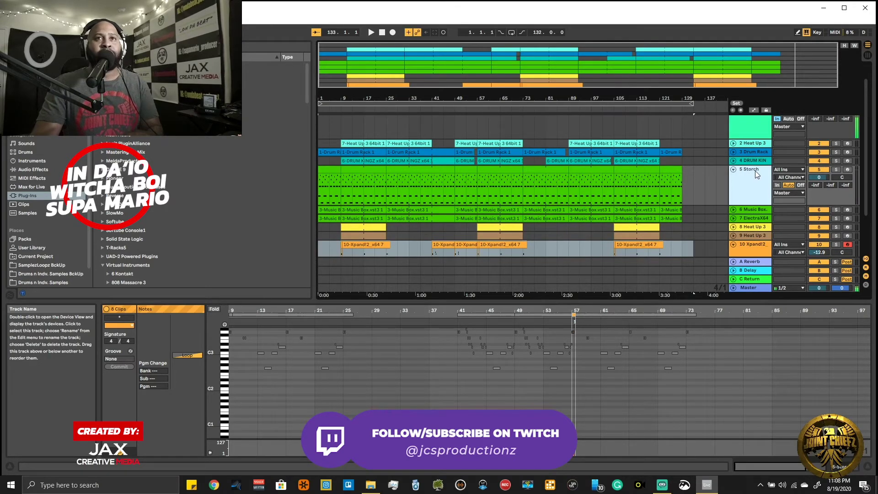
{"action": "key", "text": "Delete"}
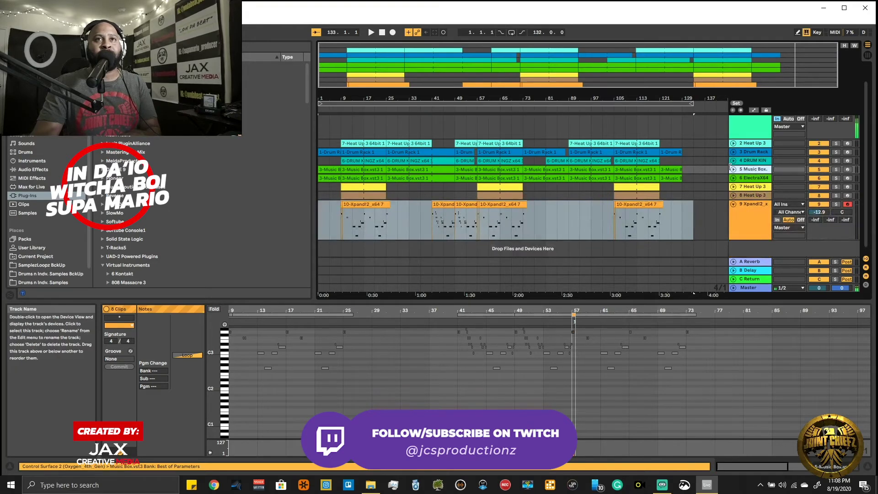
{"action": "left_click", "coordinate": [733, 169]}
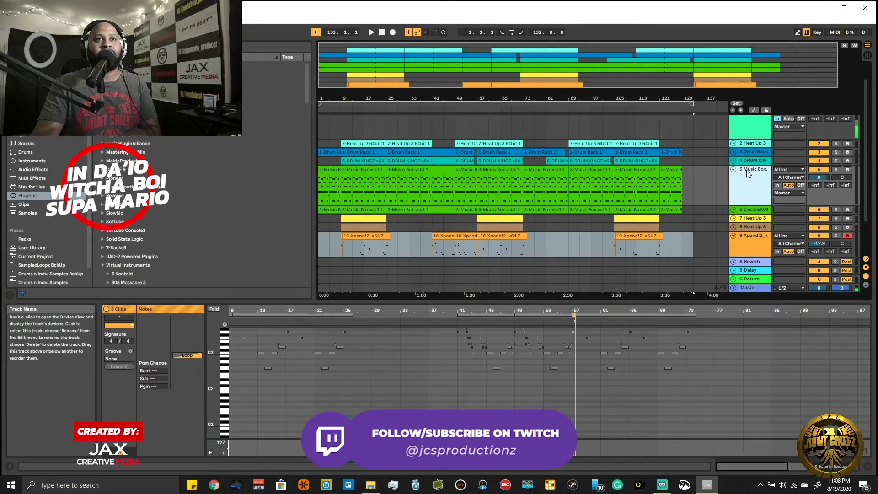
{"action": "key", "text": "Delete"}
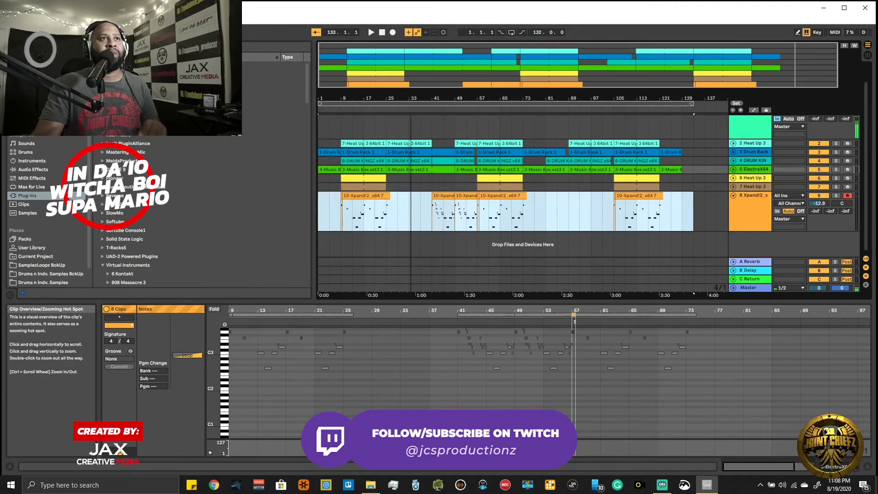
Step: Play the arrangement from around bar 9 and fine-tune the volume of the Xpand!2 track
{"action": "key", "text": "space"}
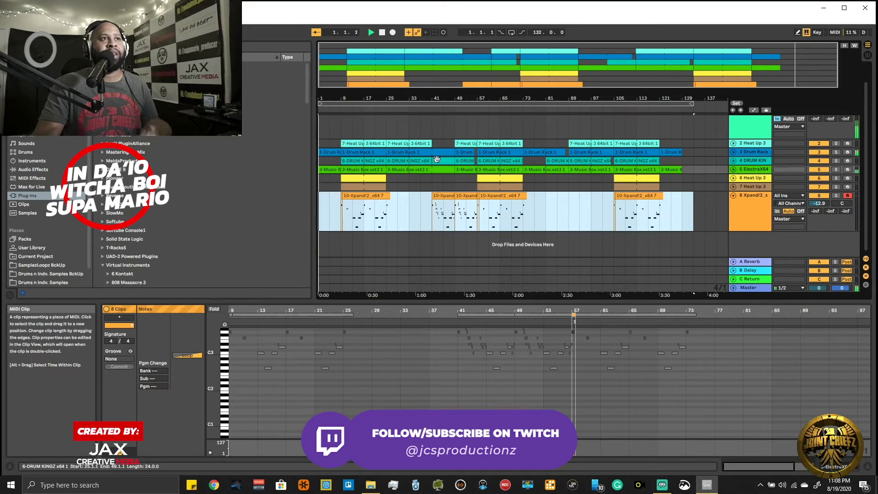
{"action": "left_click", "coordinate": [339, 128]}
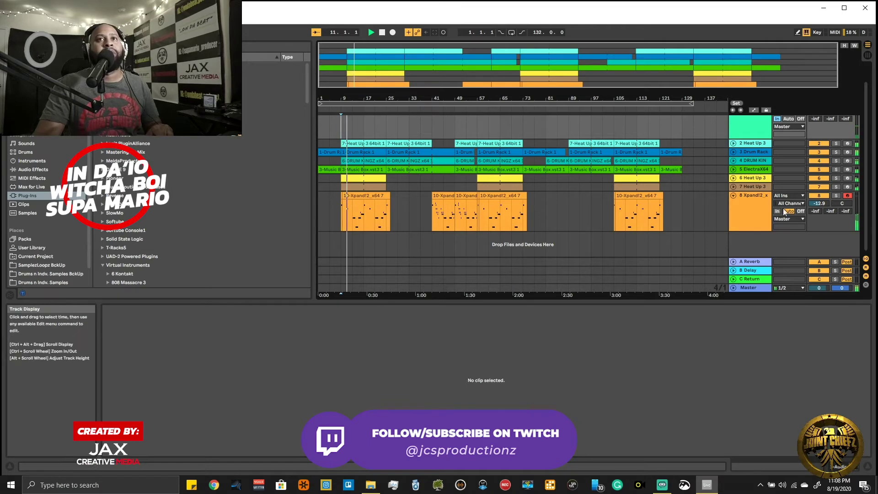
{"action": "left_click_drag", "start_coordinate": [819, 204], "coordinate": [819, 201]}
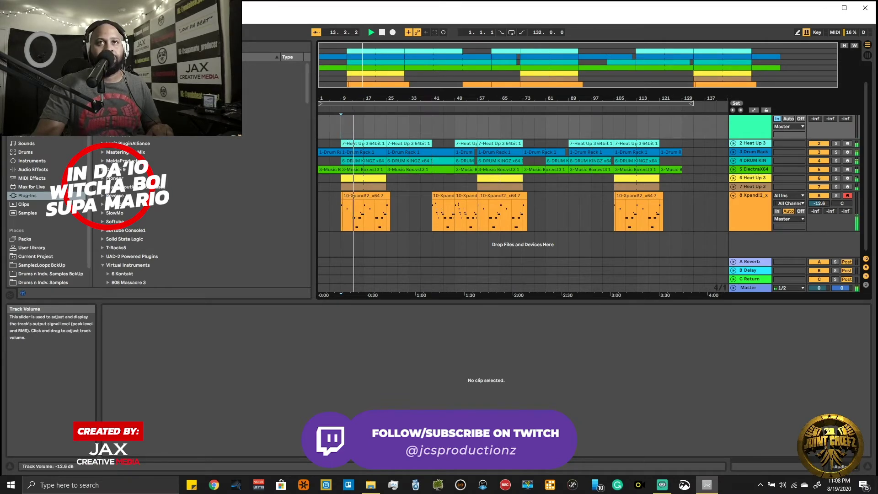
{"action": "left_click_drag", "start_coordinate": [819, 201], "coordinate": [820, 202]}
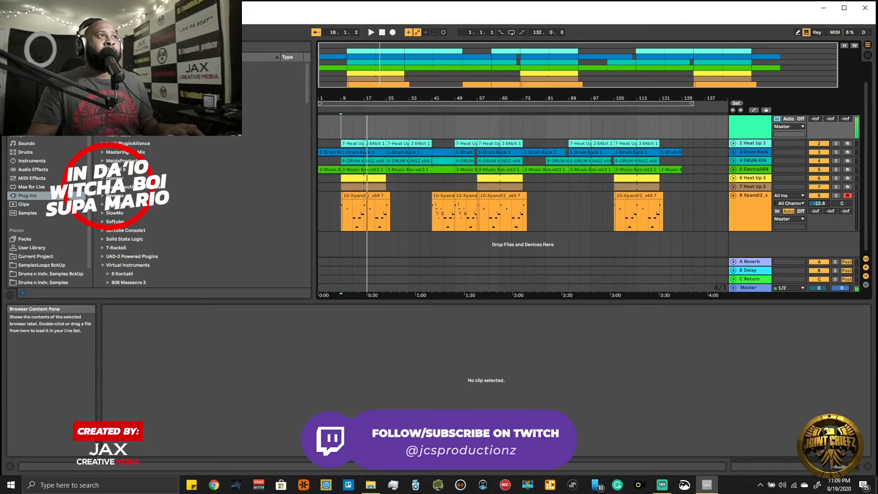
Step: Save the Live Set as a new file named COVID_3 08-19-20-HAPPY TRAP.SPICE in the same project folder
{"action": "key", "text": "ctrl+s"}
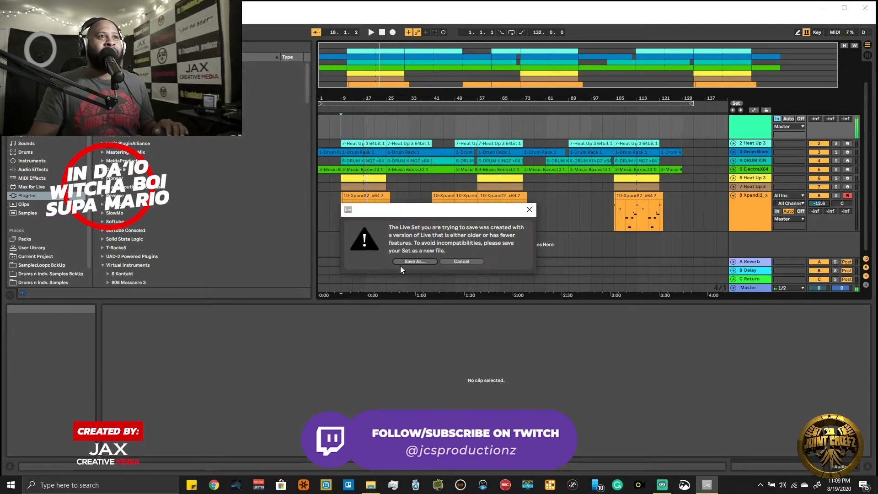
{"action": "left_click", "coordinate": [401, 262]}
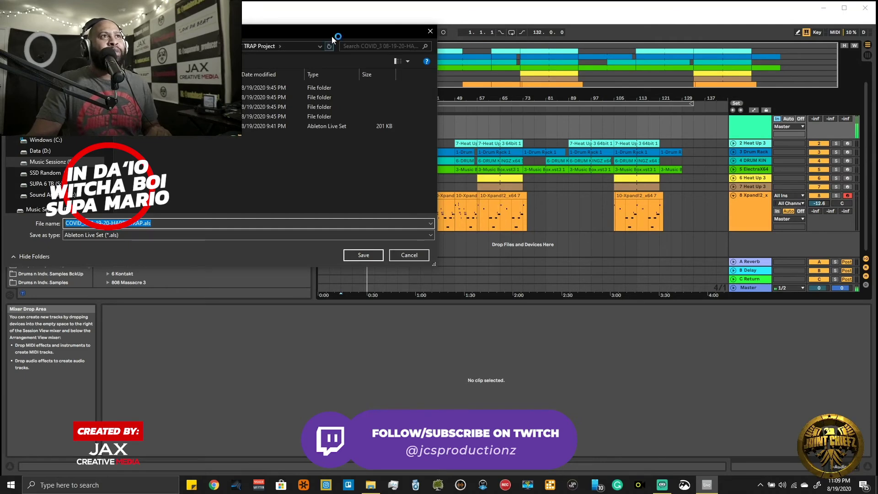
{"action": "left_click_drag", "start_coordinate": [333, 39], "coordinate": [625, 103]}
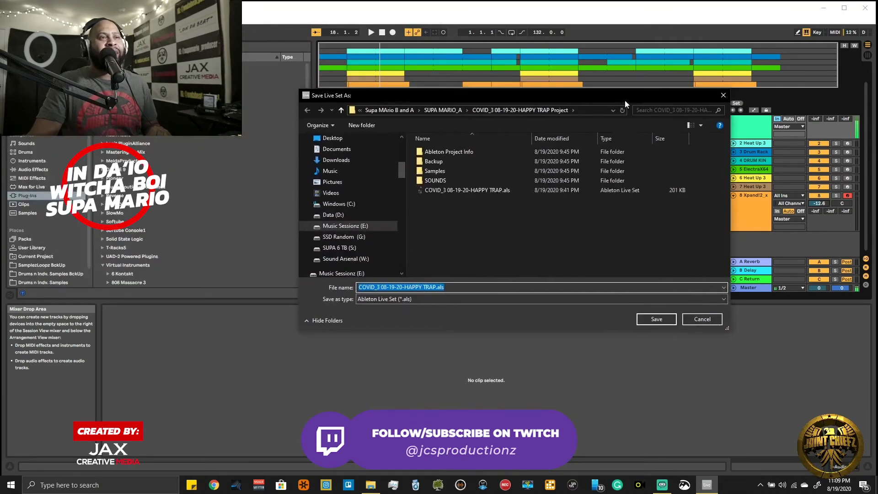
{"action": "left_click", "coordinate": [454, 287]}
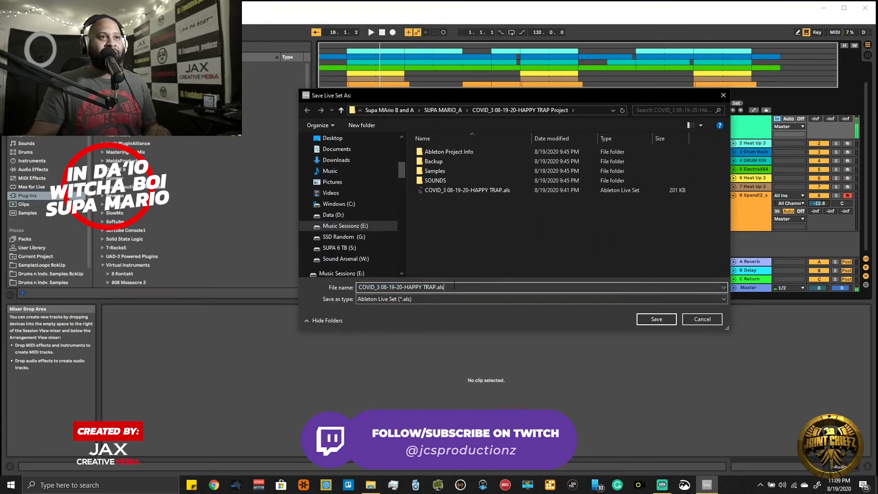
{"action": "key", "text": "BackSpace"}
{"action": "key", "text": "BackSpace"}
{"action": "key", "text": "BackSpace"}
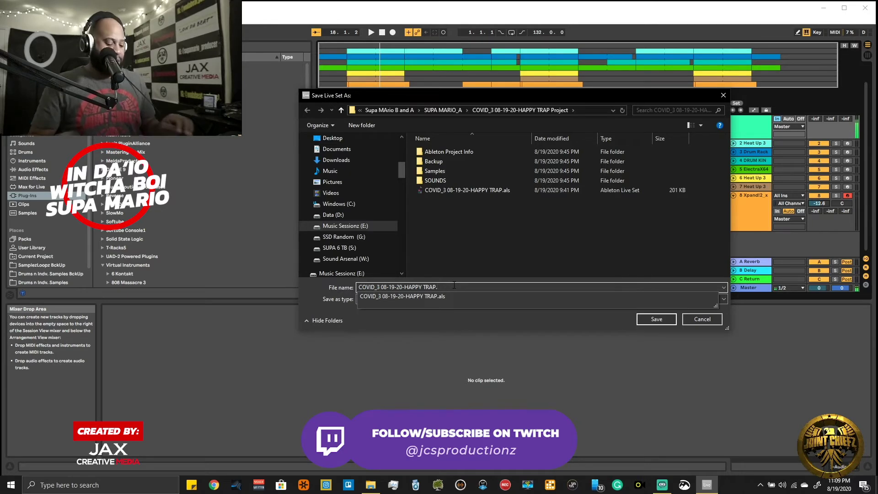
{"action": "type", "text": "SPICE"}
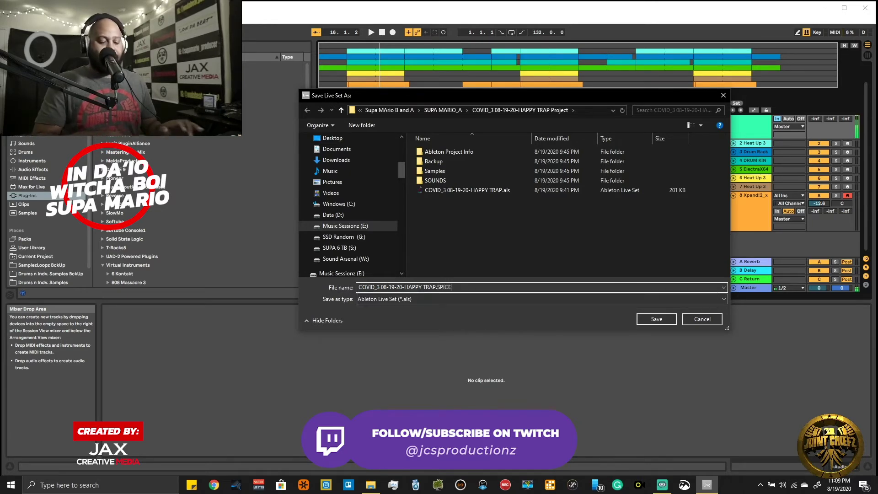
{"action": "left_click", "coordinate": [657, 319]}
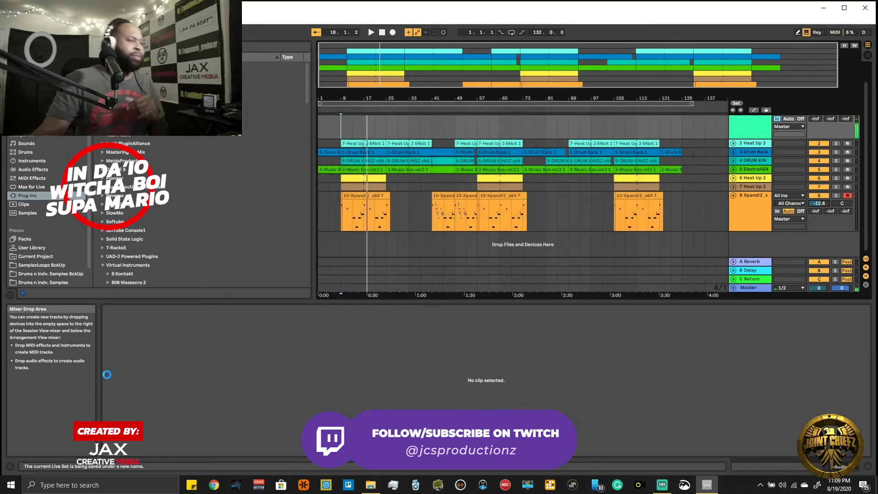
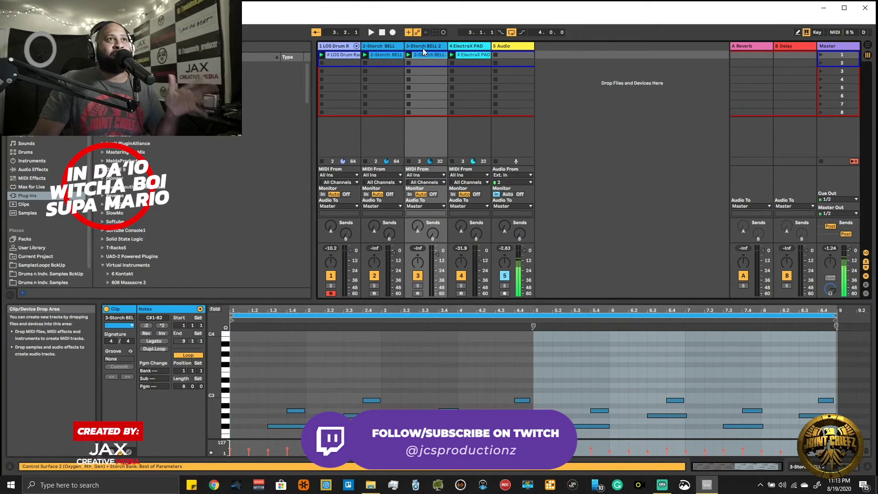
Step: Load the Kryteria VST instrument onto the 3-Storch BELL 2 track
{"action": "scroll", "coordinate": [142, 218], "scroll_direction": "down", "scroll_amount": 5}
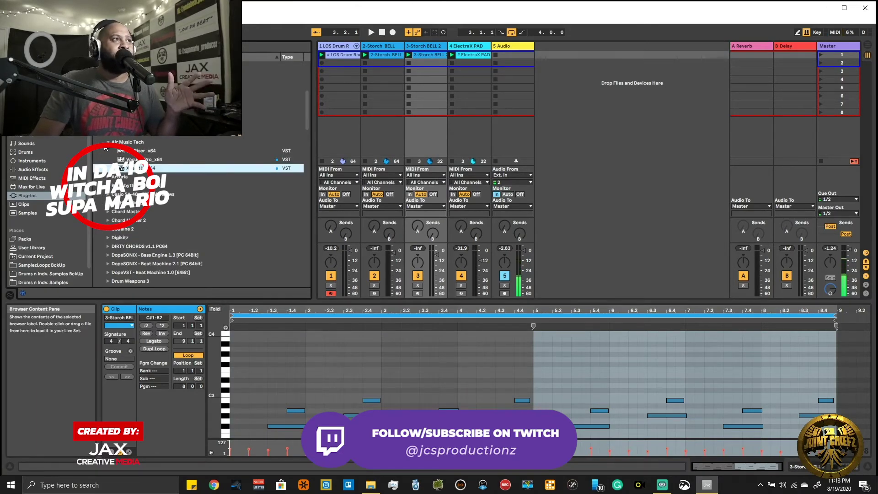
{"action": "left_click", "coordinate": [108, 142]}
{"action": "scroll", "coordinate": [112, 245], "scroll_direction": "down", "scroll_amount": 5}
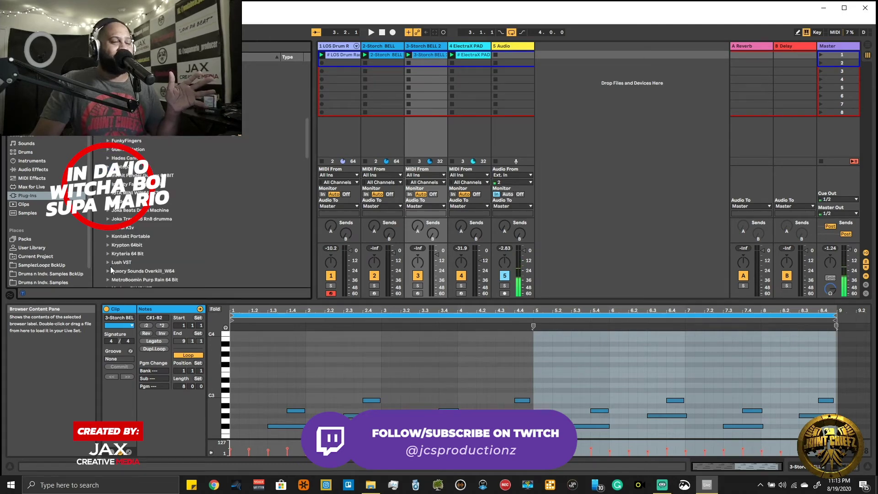
{"action": "left_click", "coordinate": [106, 256]}
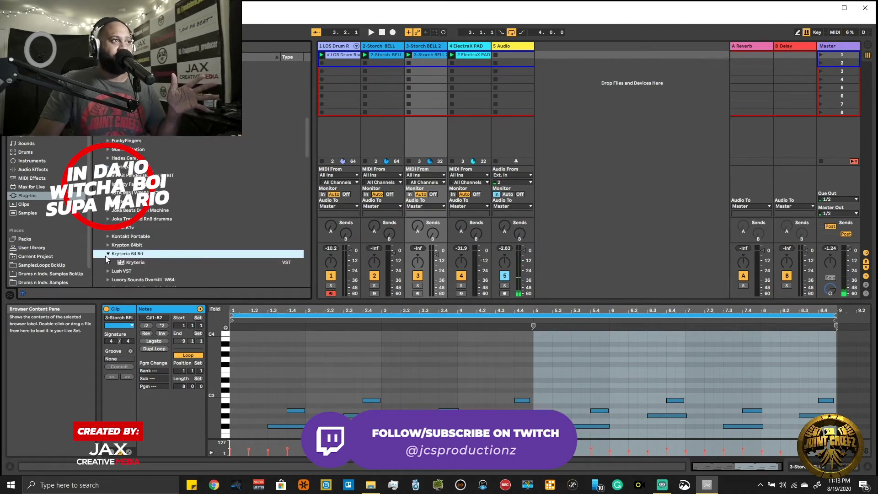
{"action": "left_click_drag", "start_coordinate": [129, 264], "coordinate": [427, 48]}
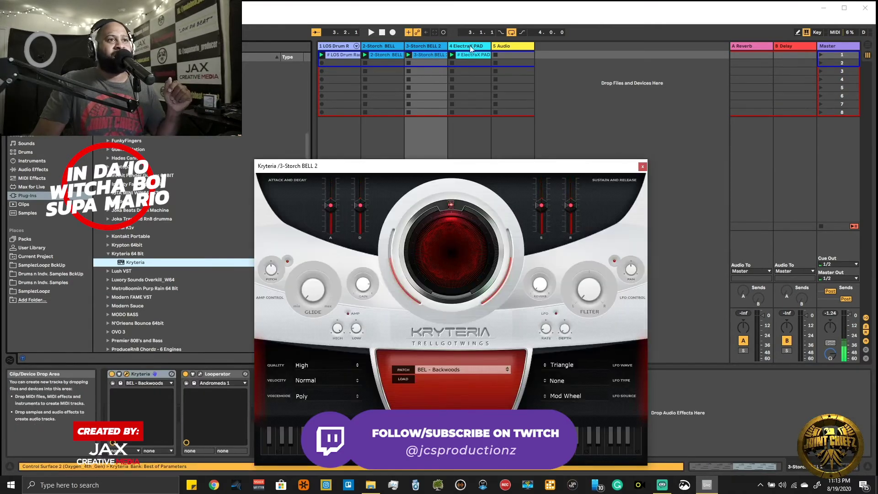
Step: Select the BEL - Jordan patch in the Kryteria instrument
{"action": "left_click_drag", "start_coordinate": [486, 166], "coordinate": [645, 87]}
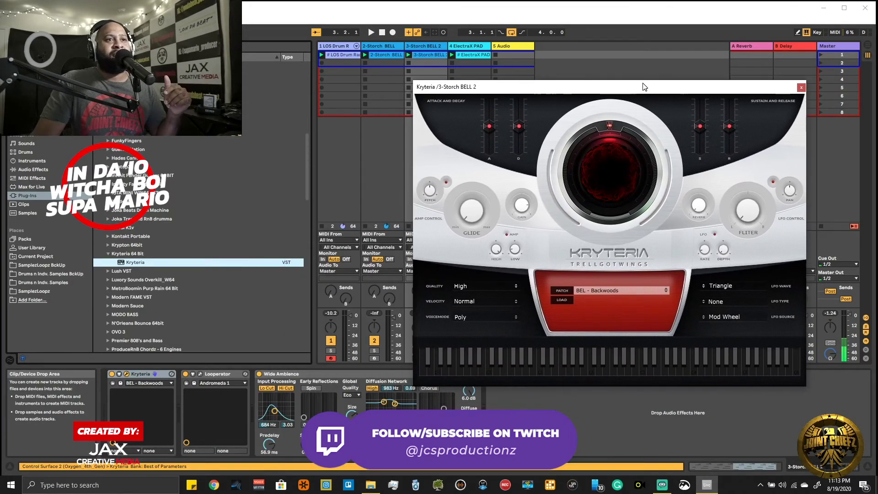
{"action": "left_click", "coordinate": [620, 291]}
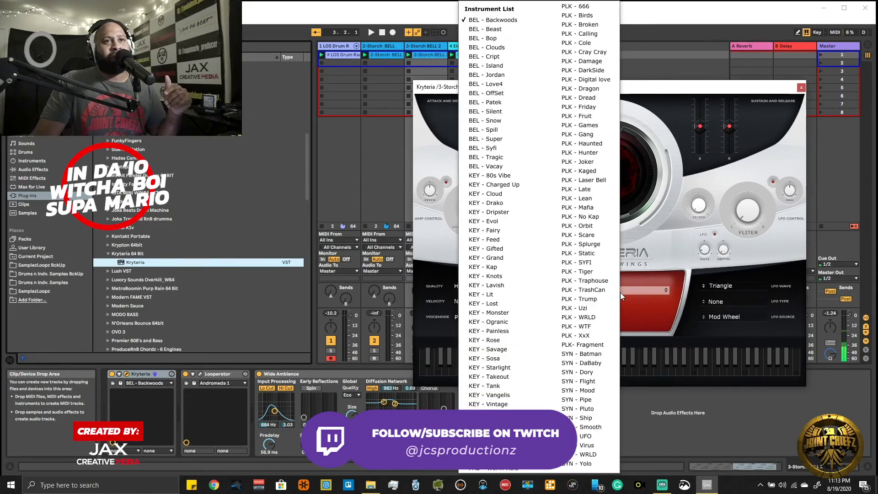
{"action": "left_click", "coordinate": [476, 75]}
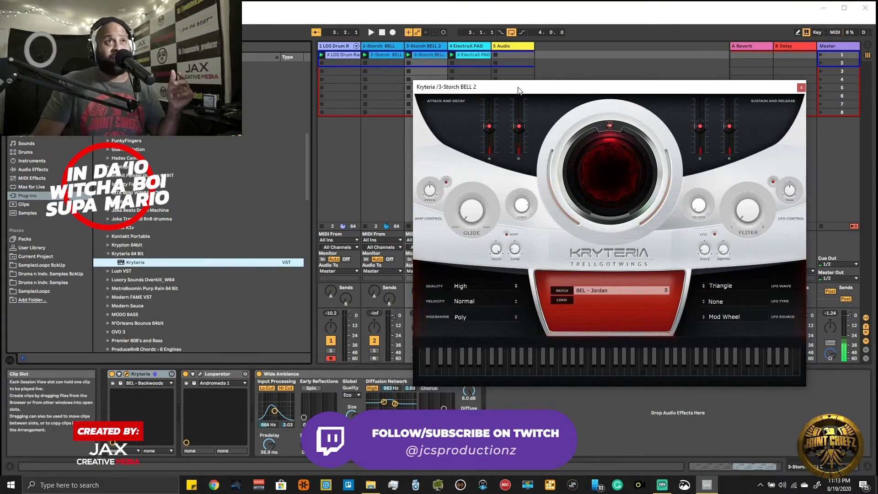
Step: Play scene 1 with the Storch BELL 2 and Audio tracks soloed, and inspect the bell track's Looperator effect
{"action": "left_click_drag", "start_coordinate": [709, 85], "coordinate": [256, 56]}
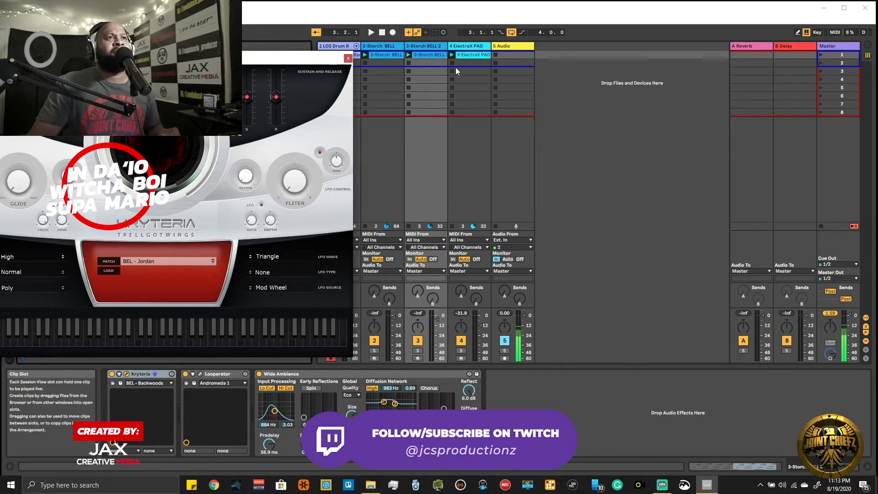
{"action": "left_click_drag", "start_coordinate": [333, 57], "coordinate": [374, 50]}
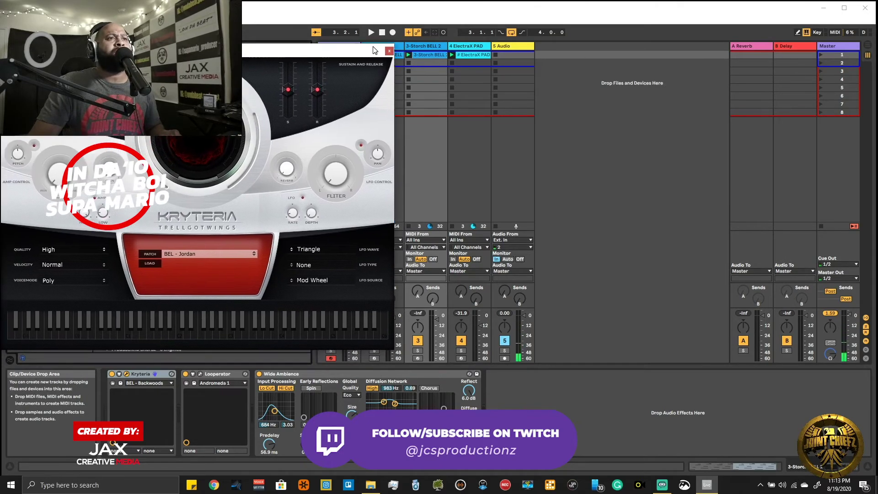
{"action": "left_click", "coordinate": [822, 55]}
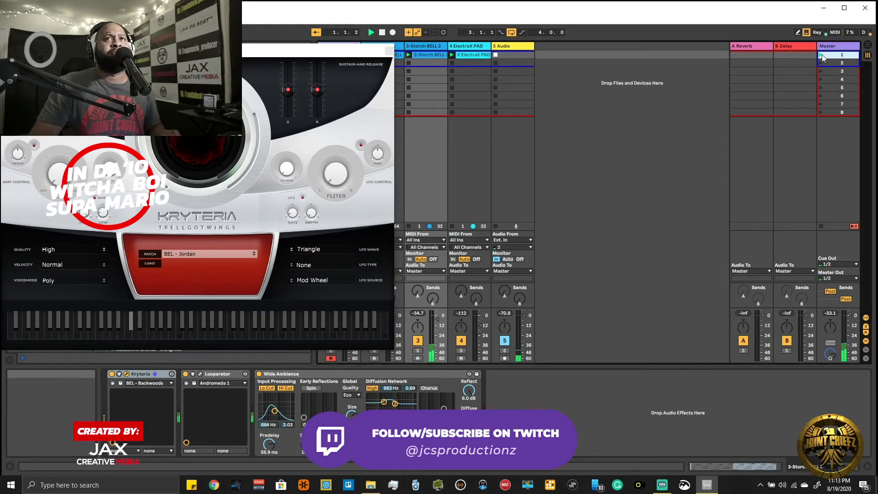
{"action": "left_click", "coordinate": [417, 351]}
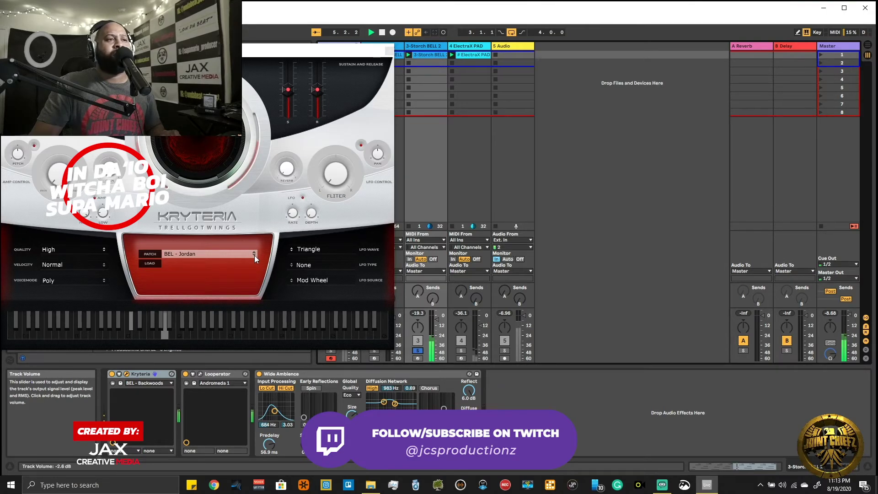
{"action": "left_click", "coordinate": [504, 351]}
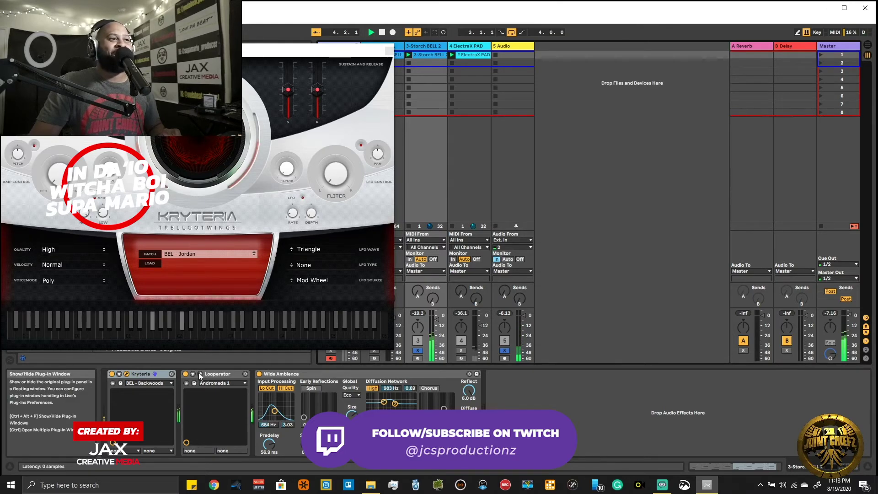
{"action": "left_click", "coordinate": [186, 383]}
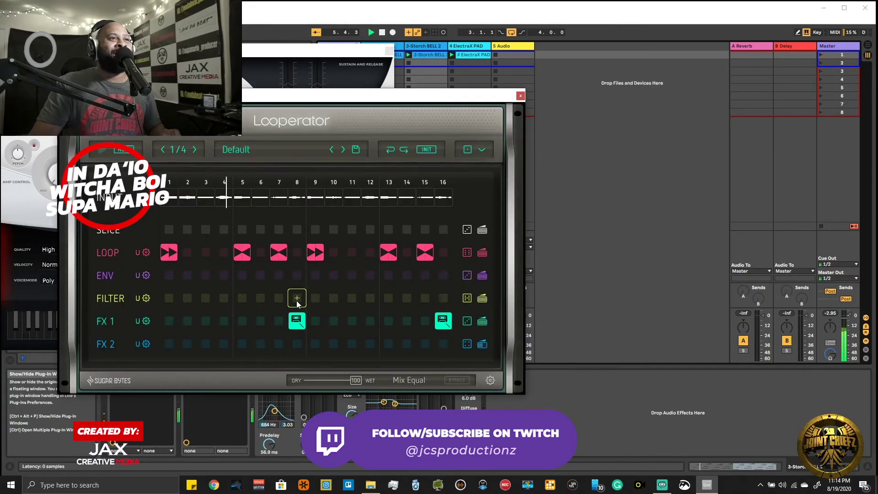
{"action": "left_click", "coordinate": [521, 96]}
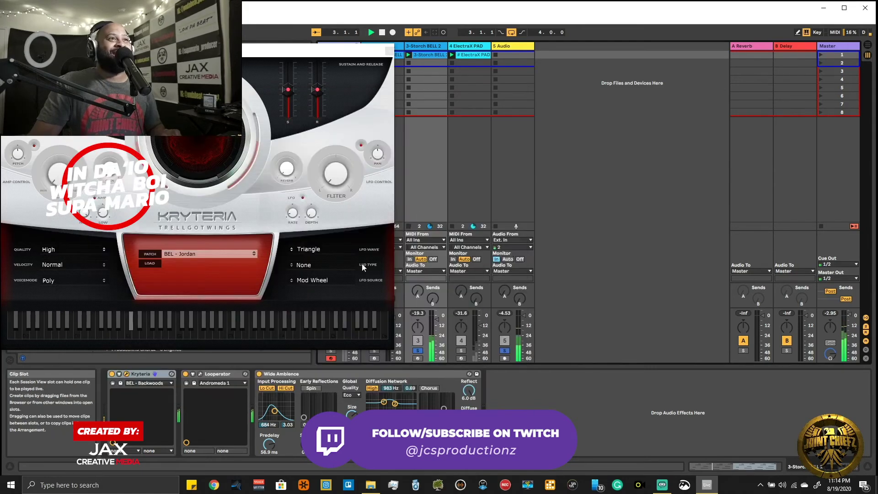
Step: Change the Kryteria patch to BEL - Love4
{"action": "left_click", "coordinate": [255, 259]}
{"action": "left_click", "coordinate": [255, 259]}
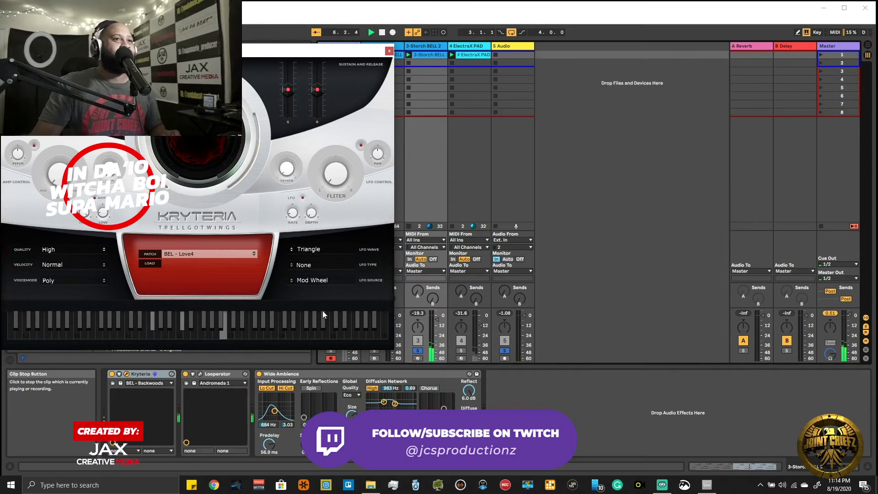
Step: Unsolo the Storch BELL 2 and Audio tracks to hear the full mix, and close the Kryteria window
{"action": "left_click", "coordinate": [418, 351]}
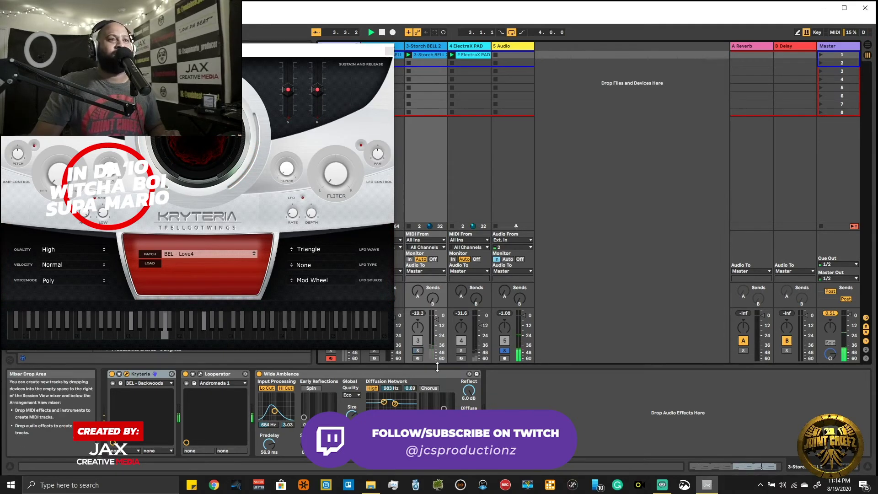
{"action": "left_click", "coordinate": [505, 351]}
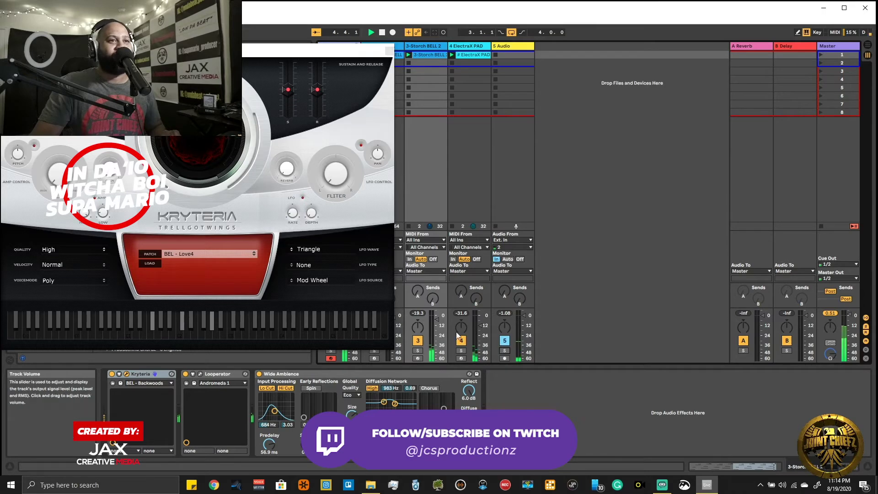
{"action": "left_click", "coordinate": [388, 52]}
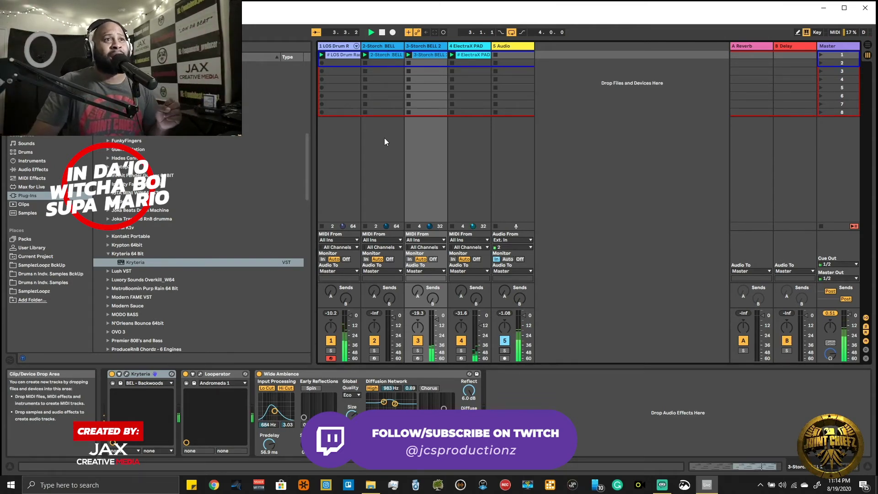
Step: Stop playback and load the KRYPTON64 VST instrument onto the 2-Storch BELL track
{"action": "left_click", "coordinate": [383, 54]}
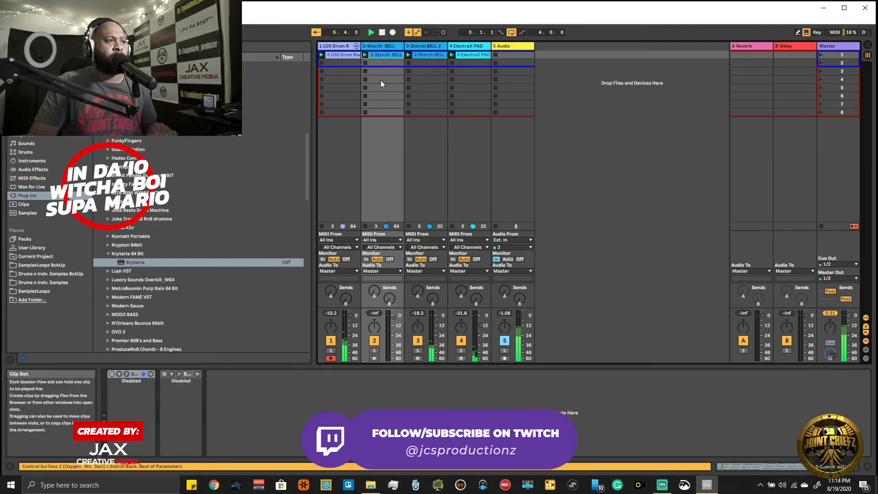
{"action": "key", "text": "space"}
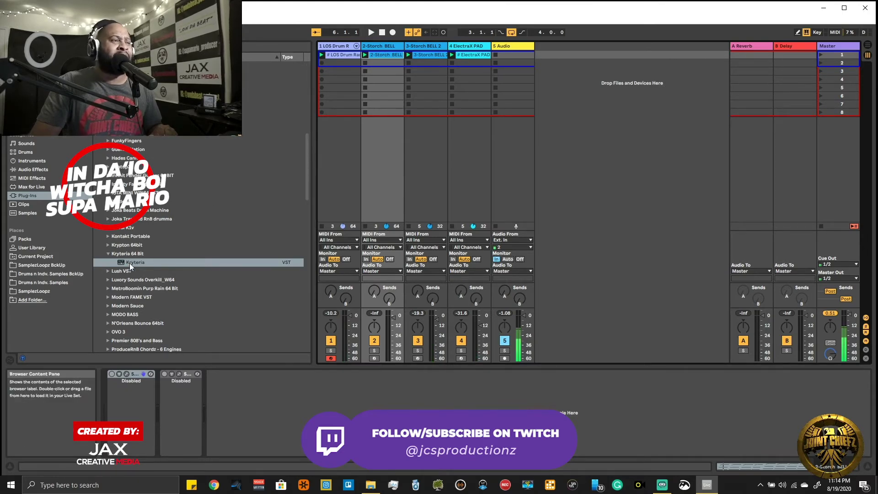
{"action": "left_click", "coordinate": [108, 271]}
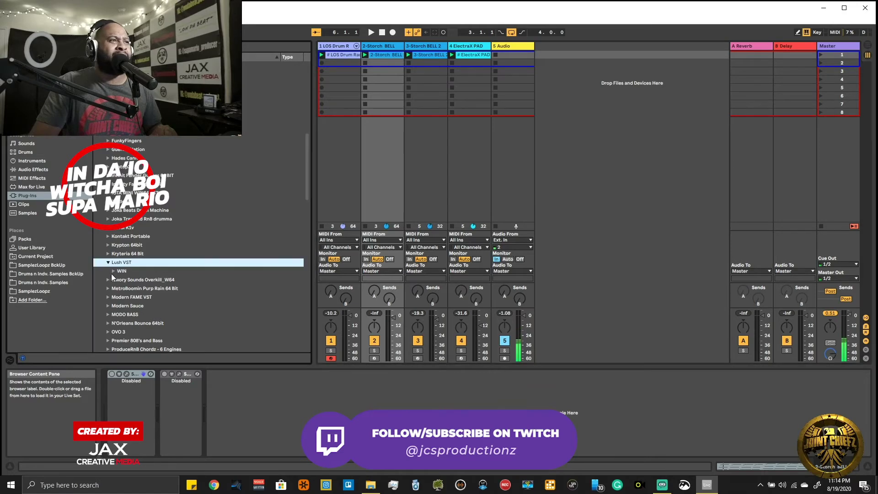
{"action": "left_click", "coordinate": [108, 246]}
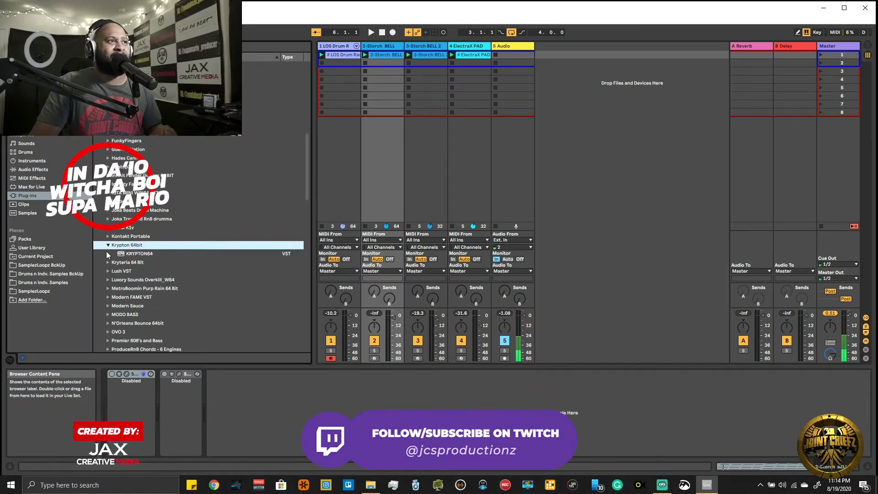
{"action": "left_click_drag", "start_coordinate": [128, 256], "coordinate": [314, 72]}
{"action": "left_click_drag", "start_coordinate": [377, 47], "coordinate": [377, 48]}
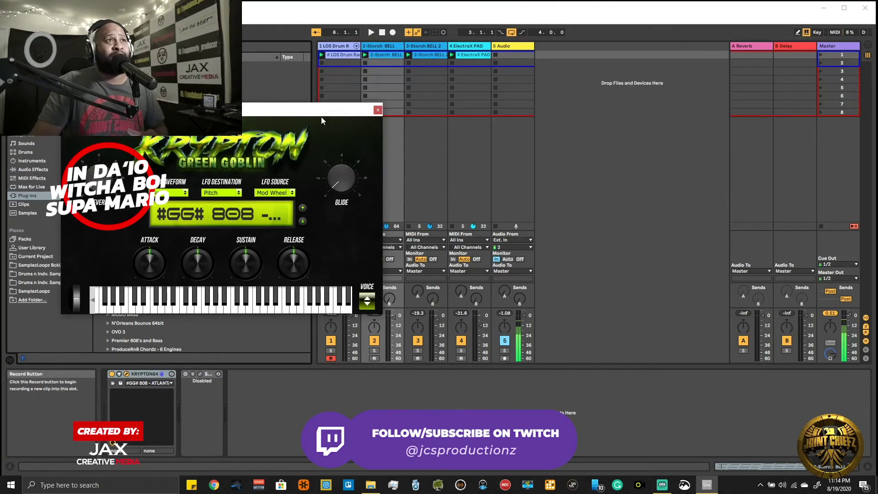
Step: Move the Krypton window clear of the session tracks and load the #GG# PL - AMETHIST patch
{"action": "left_click_drag", "start_coordinate": [323, 112], "coordinate": [790, 34]}
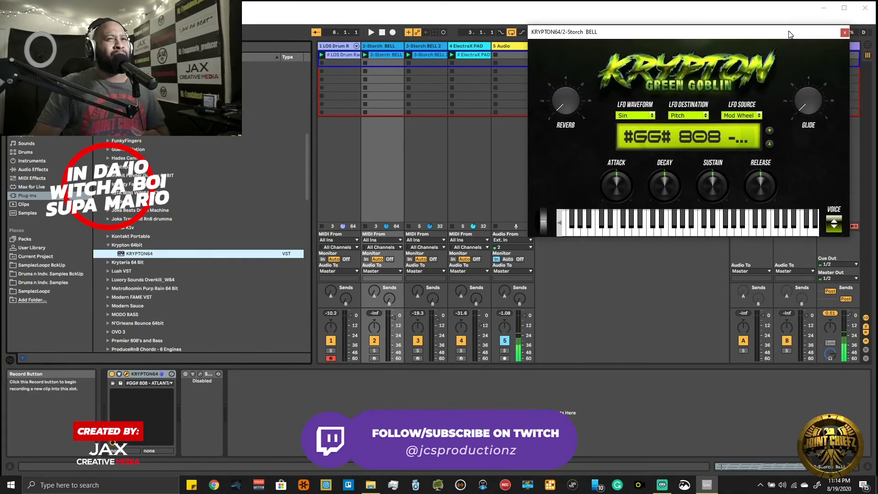
{"action": "left_click", "coordinate": [720, 139]}
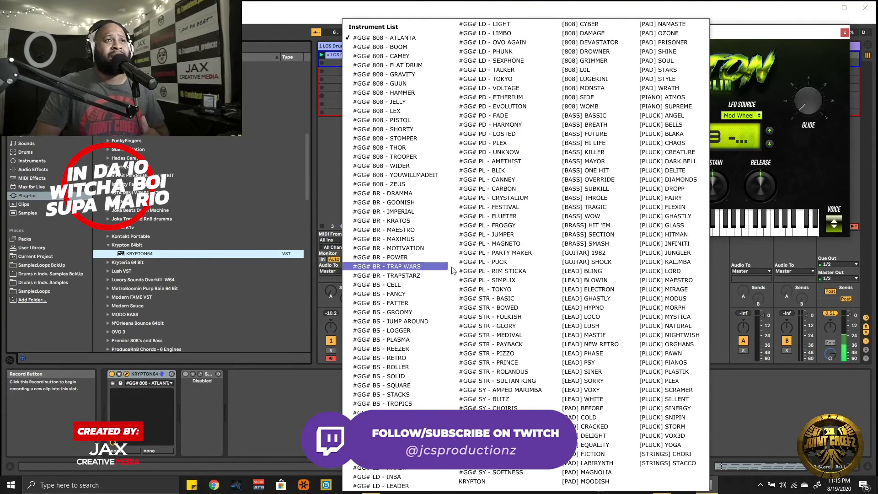
{"action": "left_click", "coordinate": [520, 162]}
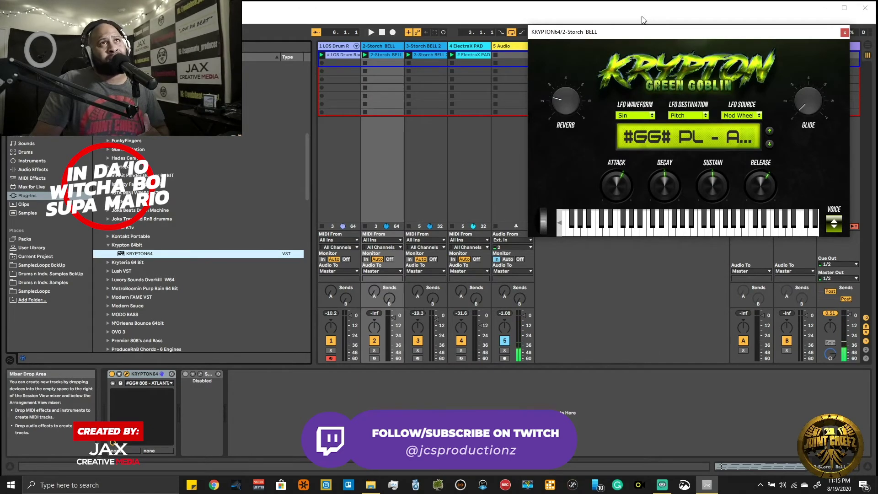
{"action": "left_click_drag", "start_coordinate": [642, 38], "coordinate": [641, 51]}
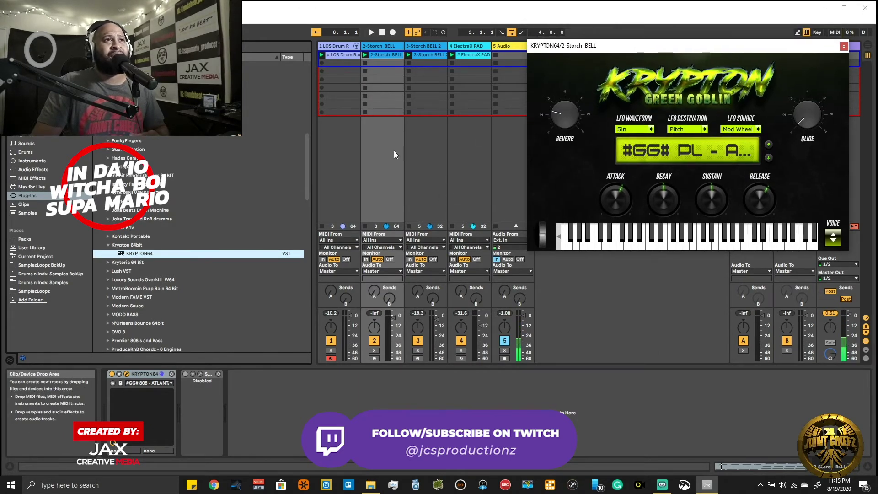
Step: Solo the 2-Storch BELL and Audio tracks, play the set and step Krypton forward to the #GG# PL - CANNEY patch
{"action": "left_click", "coordinate": [374, 351]}
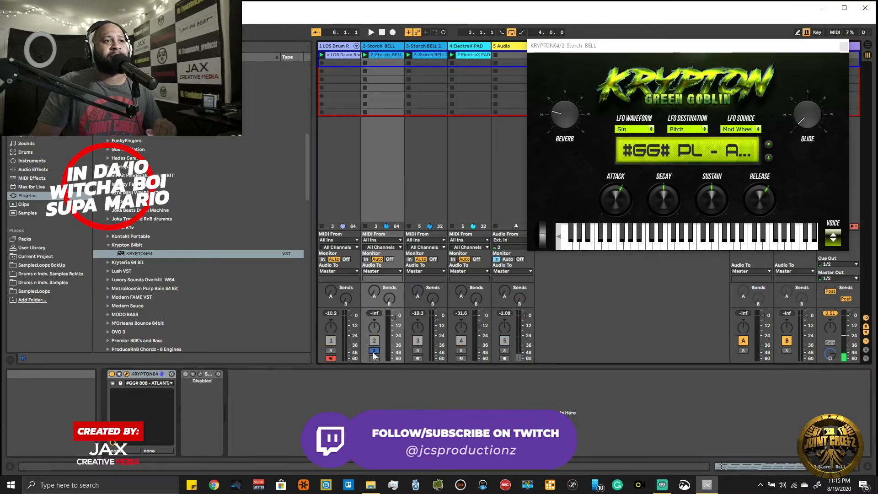
{"action": "key", "text": "space"}
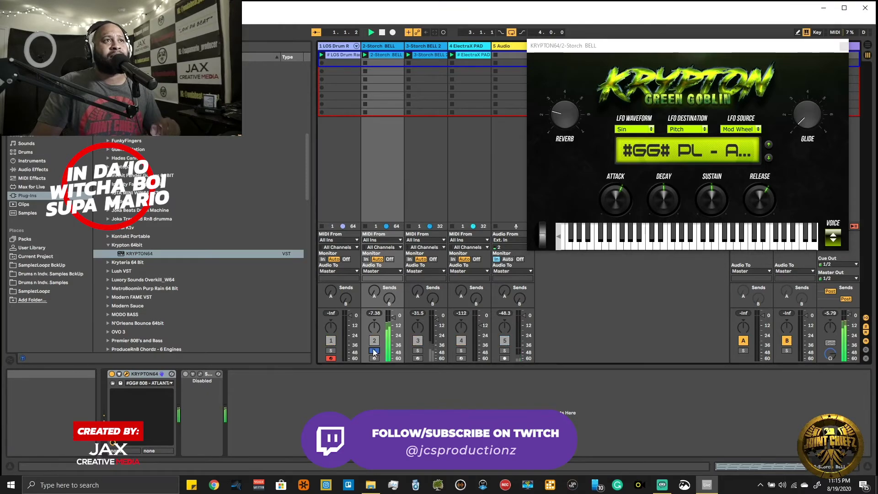
{"action": "left_click", "coordinate": [769, 157]}
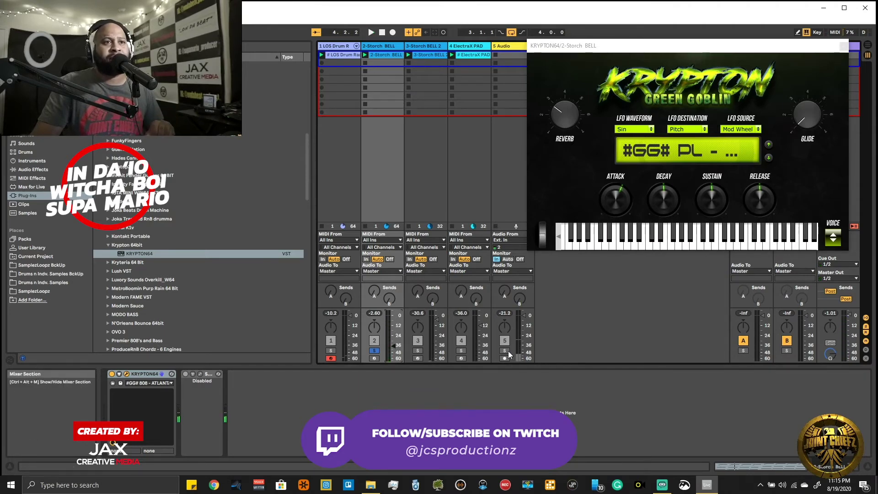
{"action": "left_click", "coordinate": [770, 158]}
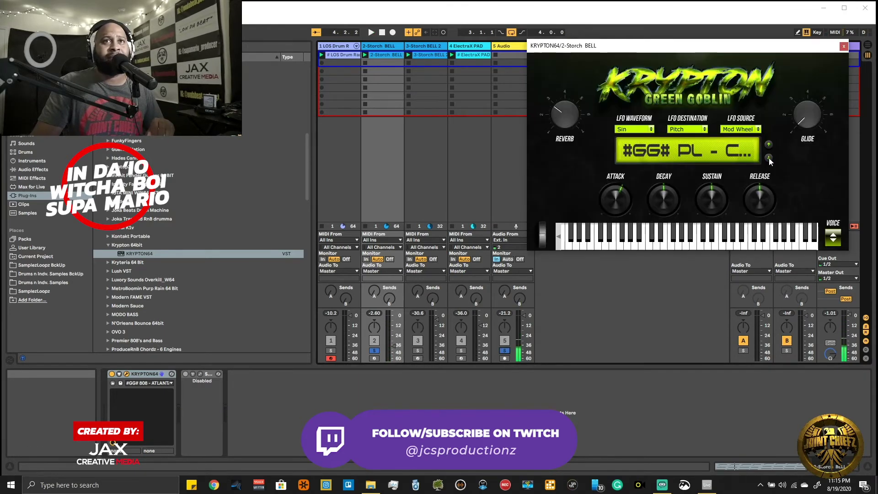
Step: Switch Krypton to the [PLUCK] BLAKA patch, comparing it with [PLUCK] BELLS, and raise the 2-Storch BELL track's volume
{"action": "left_click", "coordinate": [713, 150]}
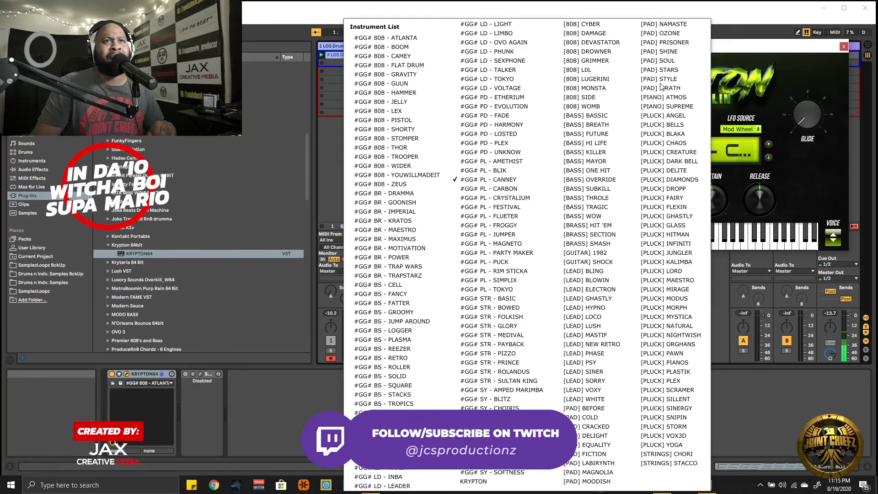
{"action": "left_click", "coordinate": [661, 125]}
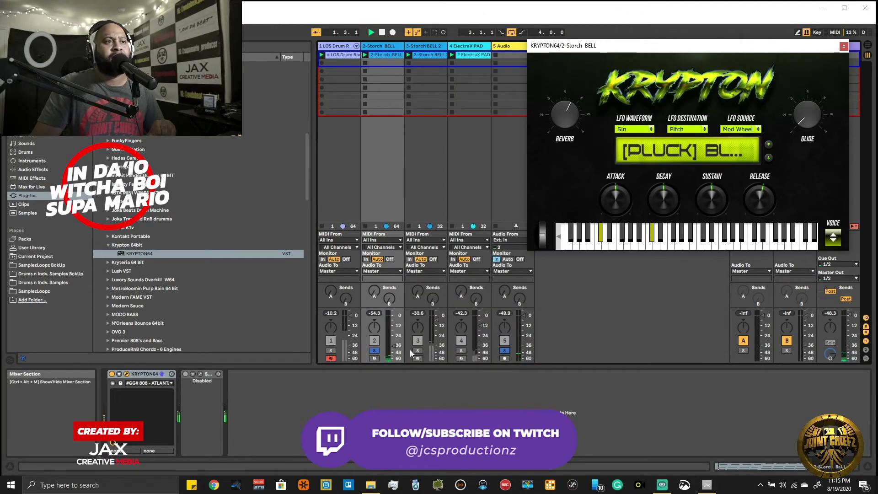
{"action": "left_click_drag", "start_coordinate": [394, 346], "coordinate": [394, 336]}
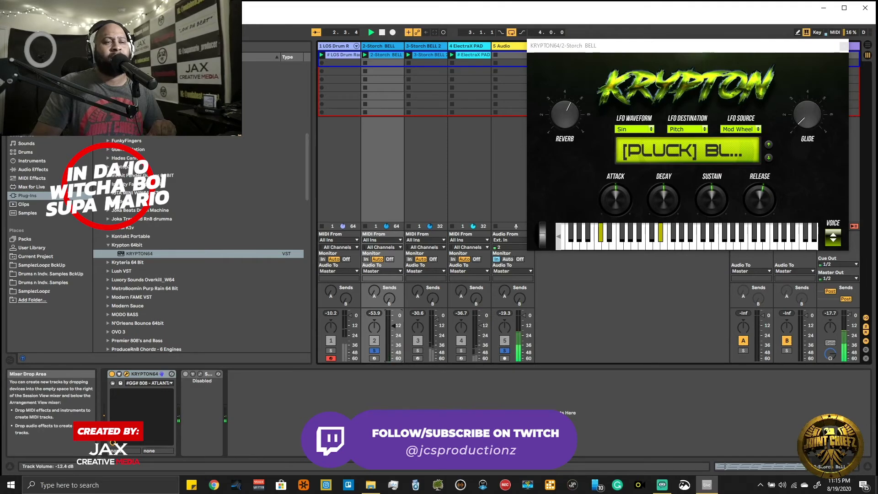
{"action": "left_click", "coordinate": [769, 144]}
{"action": "left_click", "coordinate": [748, 245]}
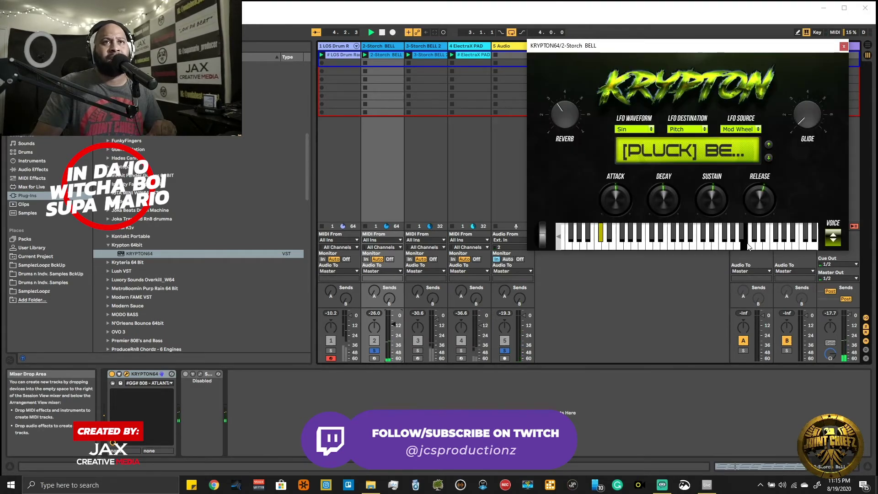
{"action": "left_click", "coordinate": [769, 157]}
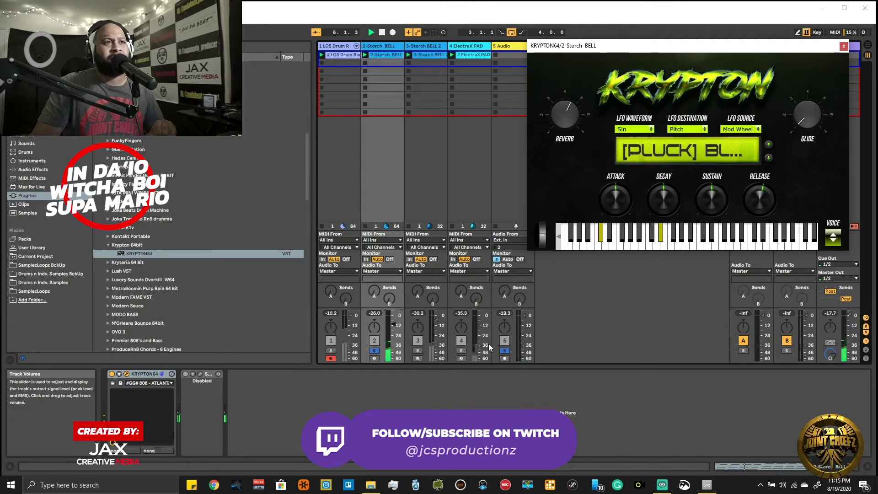
{"action": "left_click", "coordinate": [392, 329]}
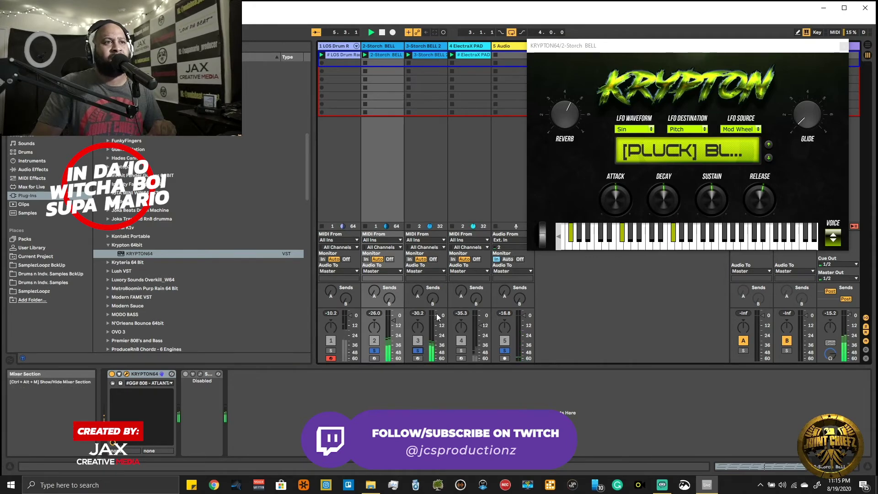
Step: Audition the Krypton pluck patches from CHAOS through DARK BELL and return to [PLUCK] BLAKA
{"action": "left_click", "coordinate": [768, 157]}
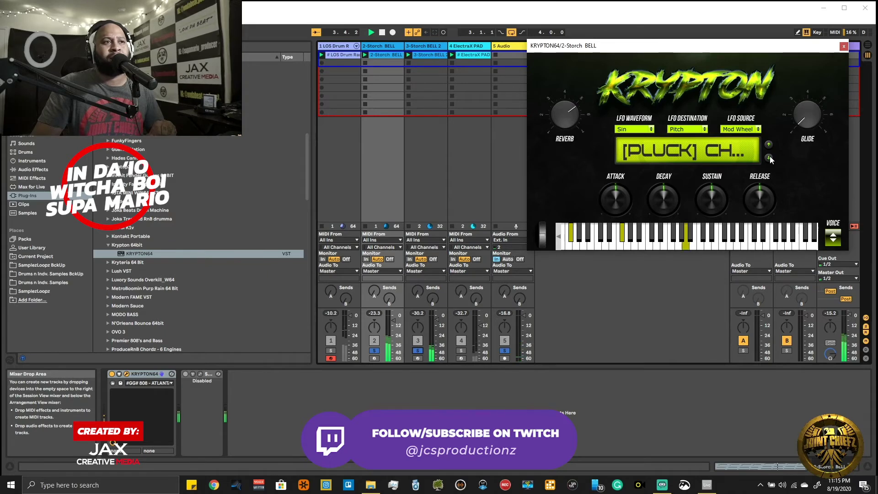
{"action": "left_click", "coordinate": [769, 157]}
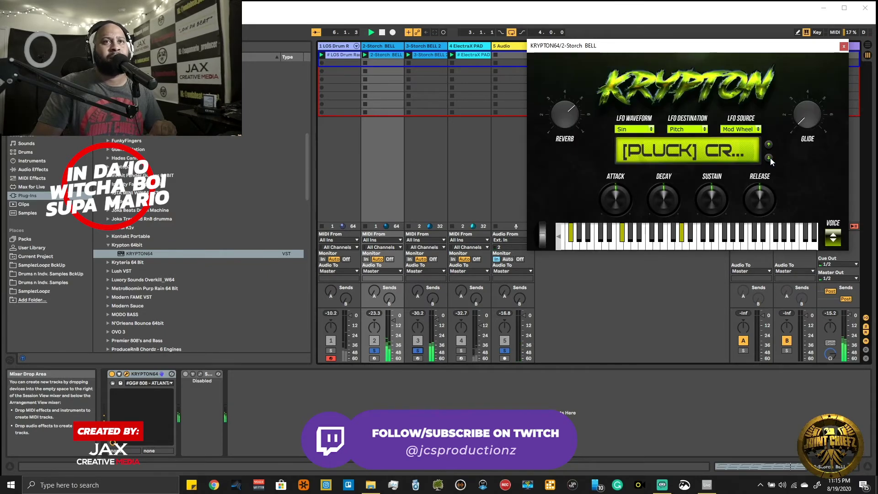
{"action": "left_click", "coordinate": [769, 157]}
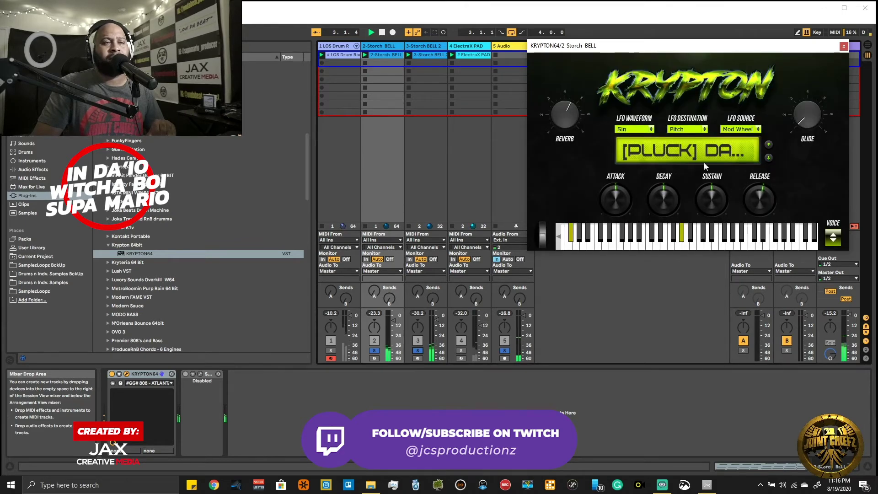
{"action": "left_click", "coordinate": [768, 144]}
{"action": "left_click", "coordinate": [768, 144]}
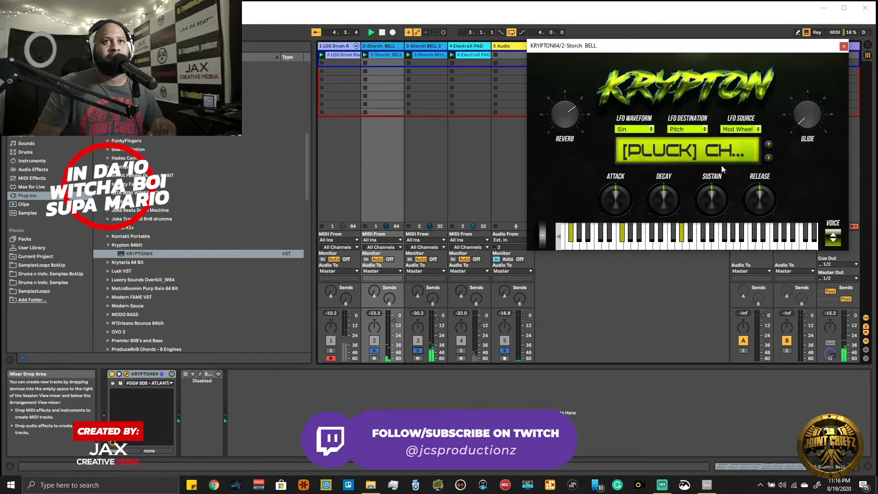
{"action": "left_click", "coordinate": [769, 144]}
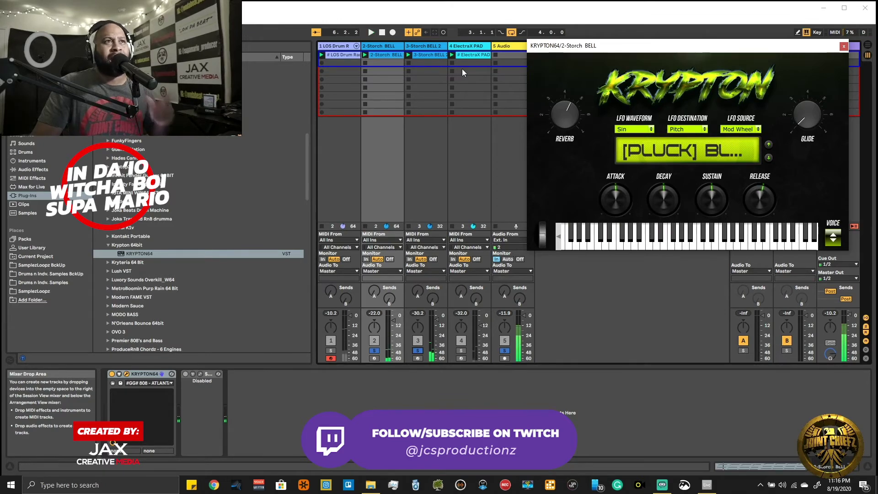
Step: Cut the scene 1 clip from the 2-Storch BELL track and arm the track for recording during playback
{"action": "right_click", "coordinate": [398, 56]}
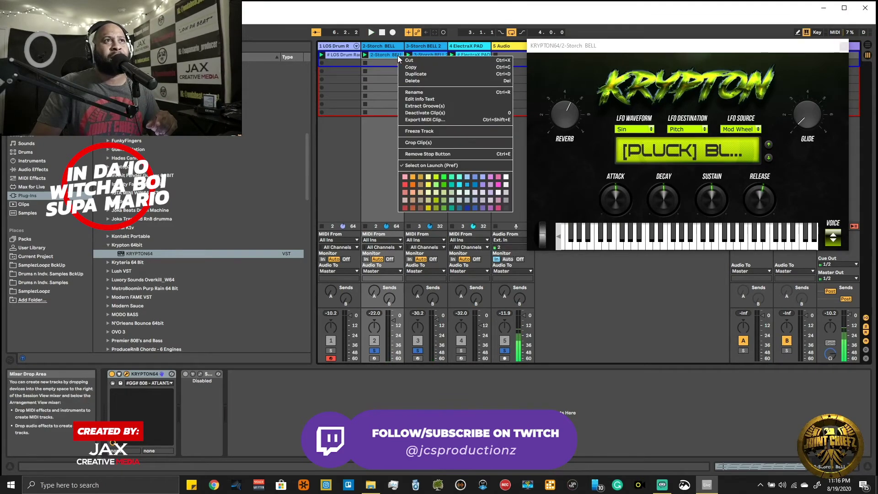
{"action": "left_click", "coordinate": [411, 61]}
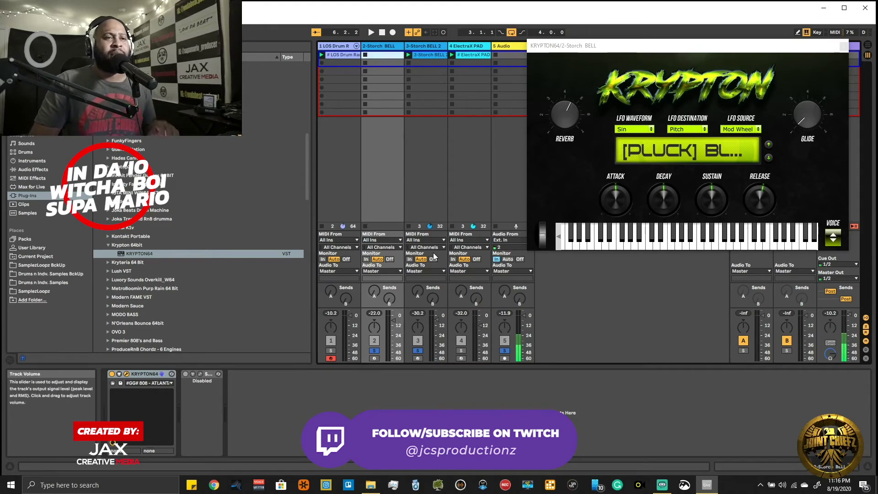
{"action": "key", "text": "space"}
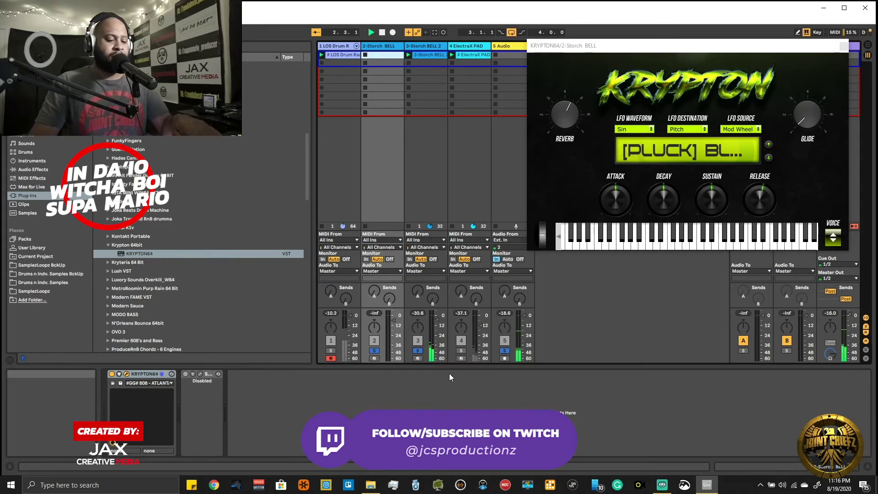
{"action": "left_click", "coordinate": [375, 360]}
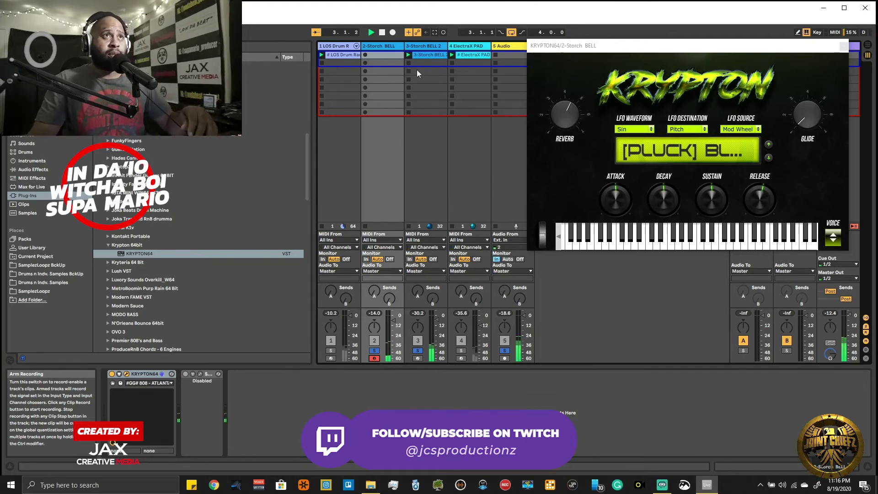
Step: Check the Storch BELL 2 clip's notes, close the Krypton window and unsolo the tracks
{"action": "left_click", "coordinate": [421, 53]}
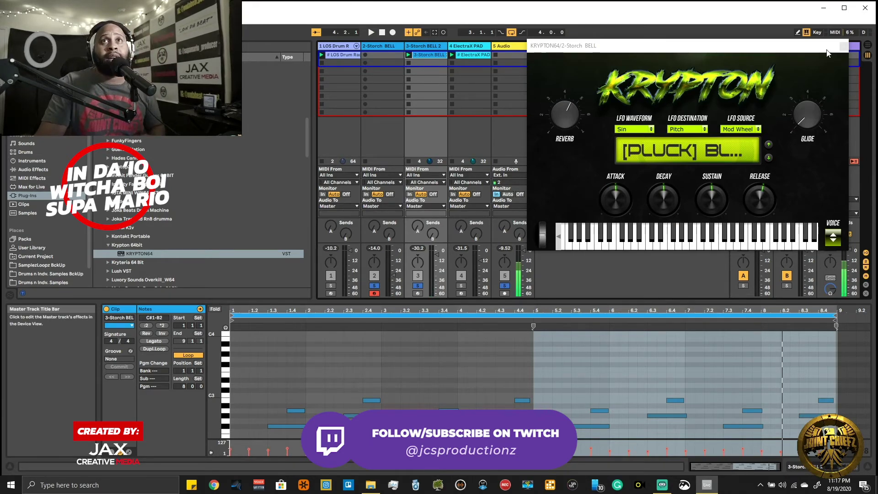
{"action": "left_click", "coordinate": [843, 46]}
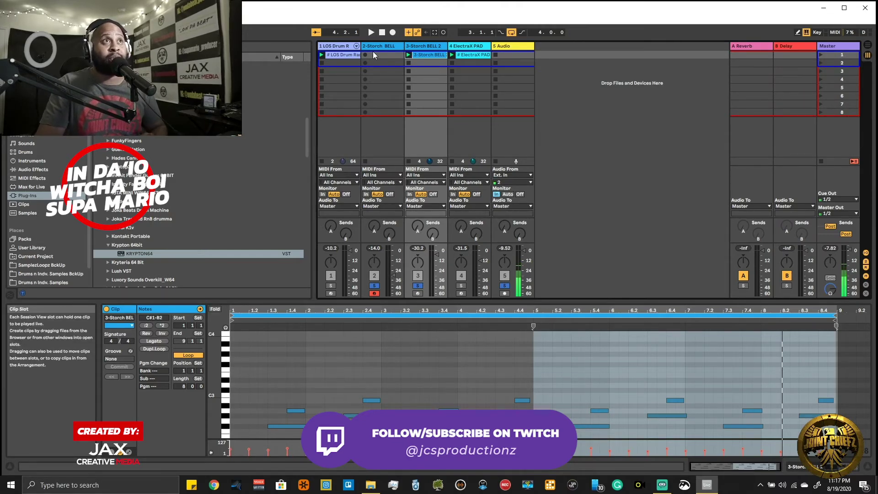
{"action": "left_click", "coordinate": [506, 285]}
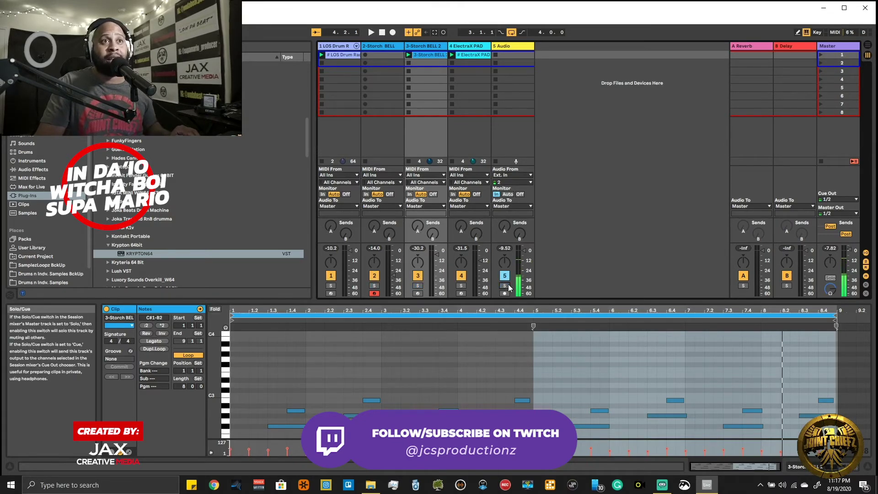
Step: Start playback and record a new four-bar melody clip into scene 1 of the 2-Storch BELL track
{"action": "key", "text": "space"}
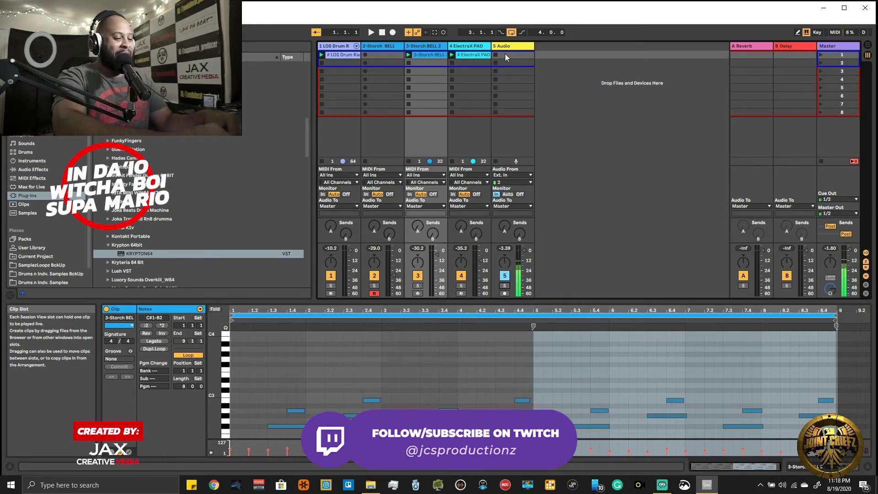
{"action": "key", "text": "Left"}
{"action": "key", "text": "Return"}
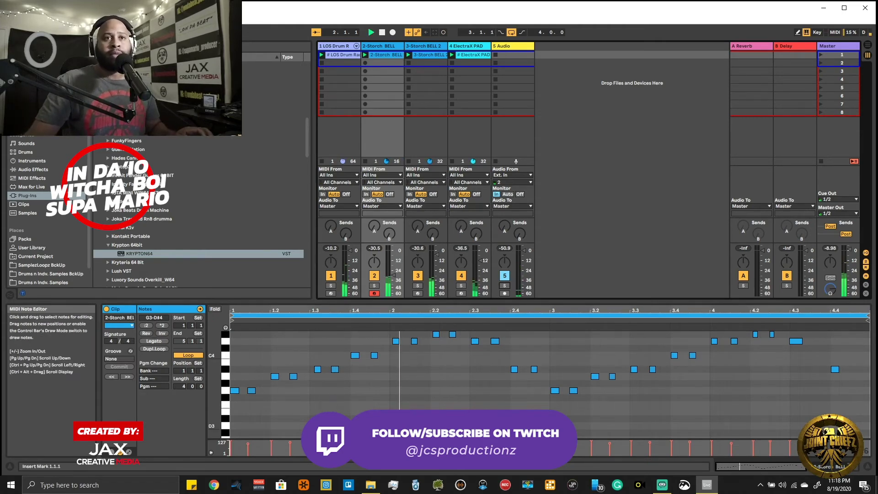
Step: Quantize the starts of all notes in the new 2-Storch BELL clip to 1/16 at 100 %
{"action": "key", "text": "ctrl+a"}
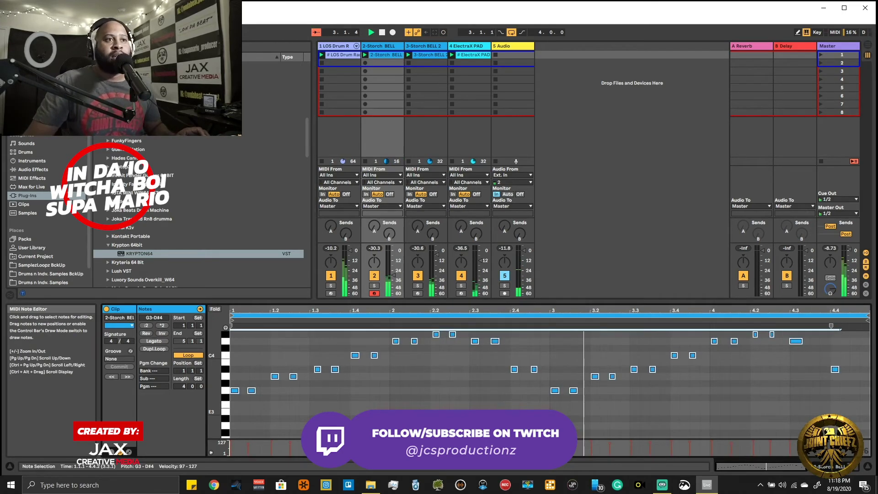
{"action": "right_click", "coordinate": [421, 242]}
{"action": "left_click", "coordinate": [427, 272]}
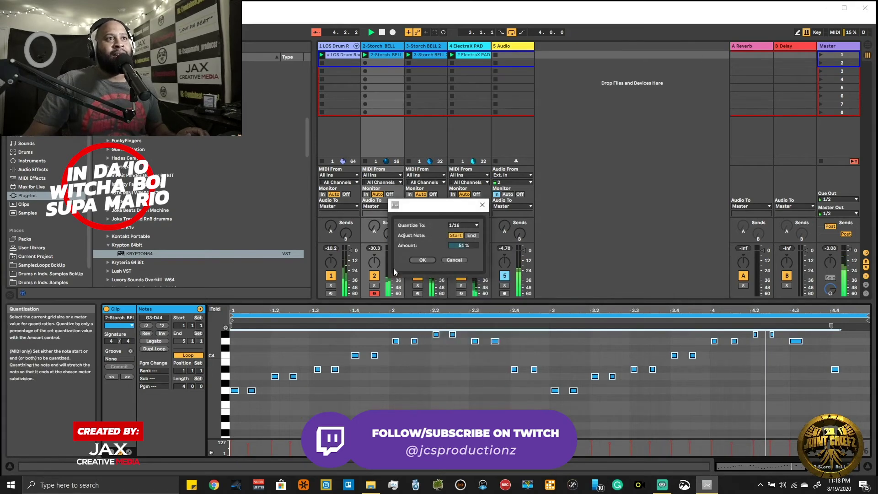
{"action": "left_click_drag", "start_coordinate": [460, 248], "coordinate": [460, 245]}
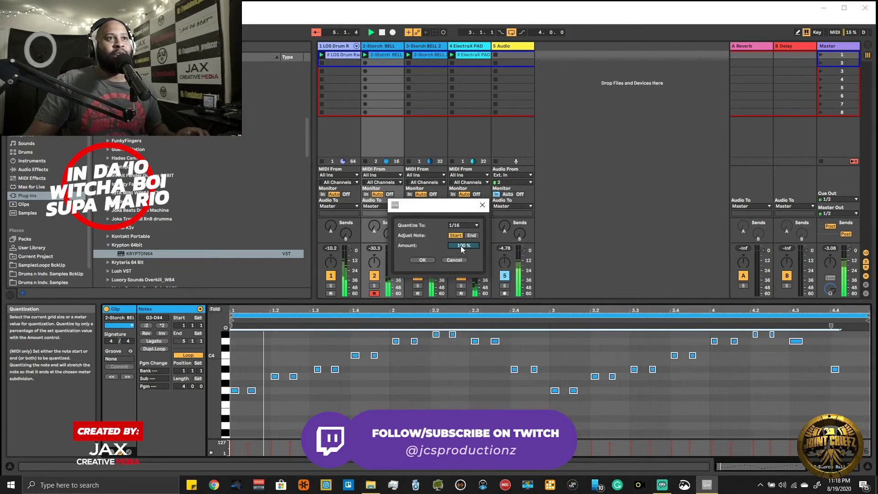
{"action": "left_click", "coordinate": [421, 261]}
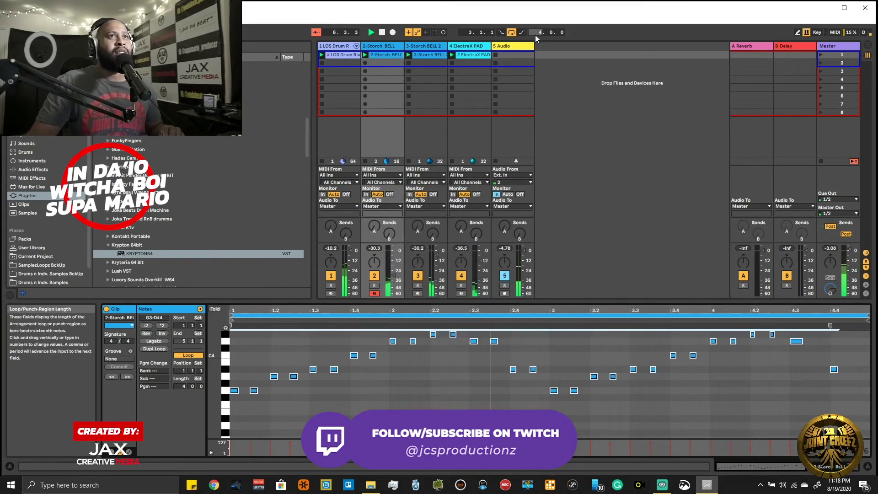
Step: Find the Digikitz DRUM KINGZ x64 plug-in in the browser and load it onto a new MIDI track
{"action": "scroll", "coordinate": [153, 217], "scroll_direction": "down", "scroll_amount": 5}
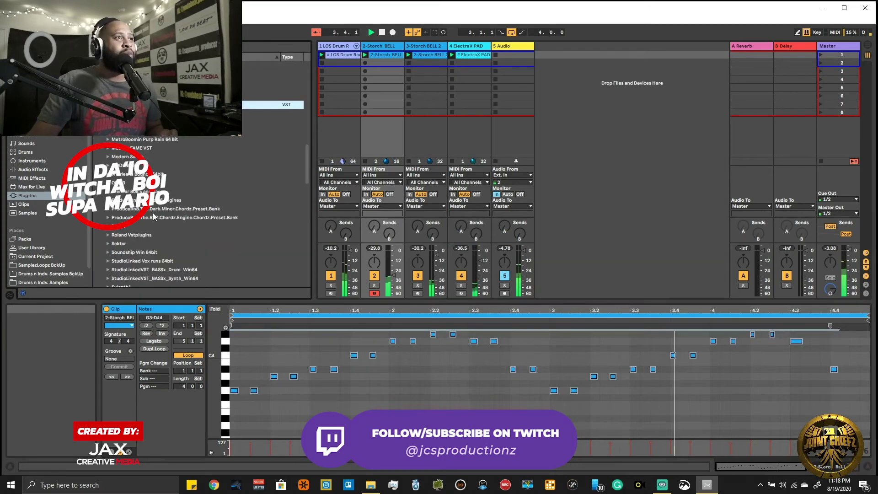
{"action": "scroll", "coordinate": [153, 217], "scroll_direction": "up", "scroll_amount": 5}
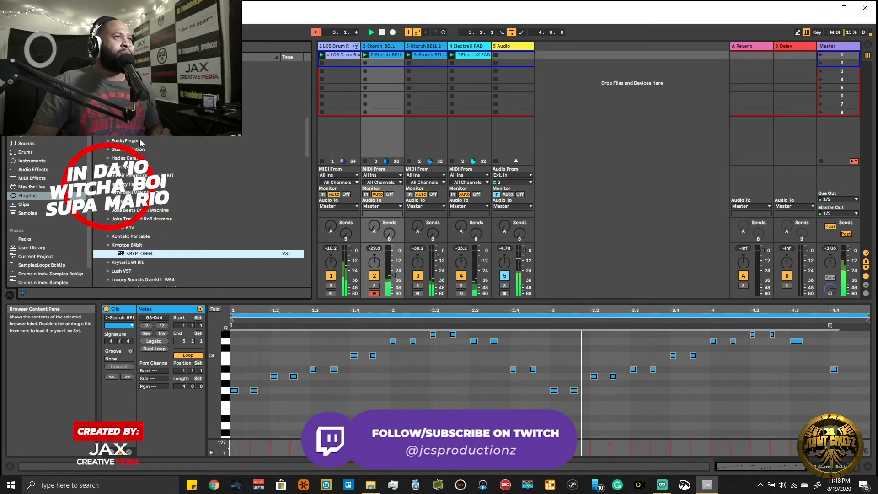
{"action": "scroll", "coordinate": [140, 146], "scroll_direction": "up", "scroll_amount": 5}
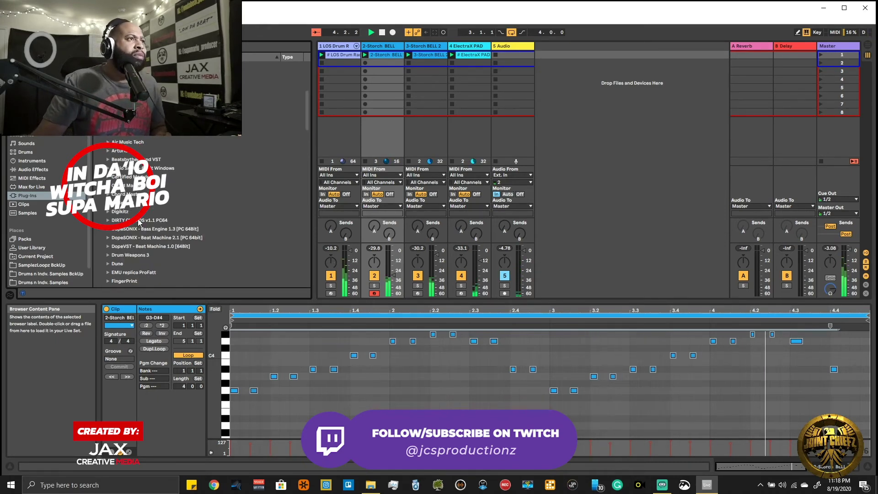
{"action": "left_click", "coordinate": [120, 212]}
{"action": "key", "text": "Down"}
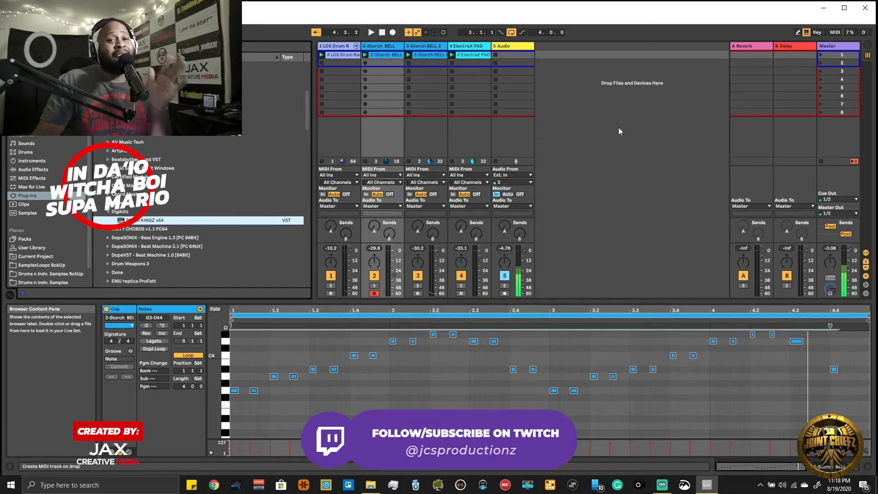
{"action": "left_click_drag", "start_coordinate": [619, 131], "coordinate": [619, 131]}
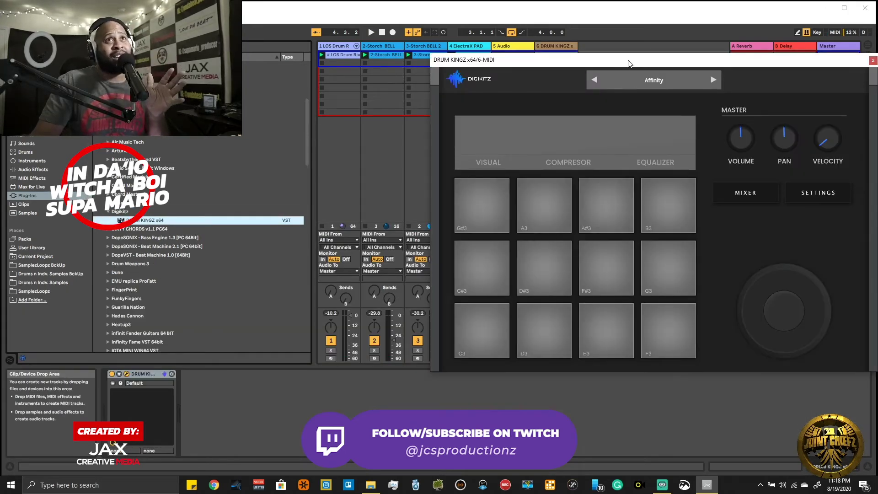
Step: Load the Vergo preset in DRUM KINGZ and close the preset browser
{"action": "left_click_drag", "start_coordinate": [629, 63], "coordinate": [596, 75]}
{"action": "left_click", "coordinate": [634, 92]}
{"action": "scroll", "coordinate": [595, 219], "scroll_direction": "down", "scroll_amount": 3}
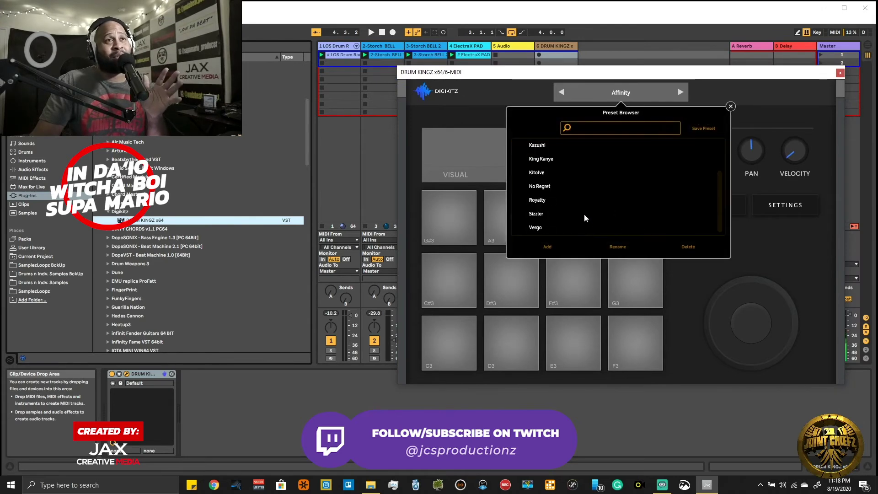
{"action": "left_click", "coordinate": [543, 228]}
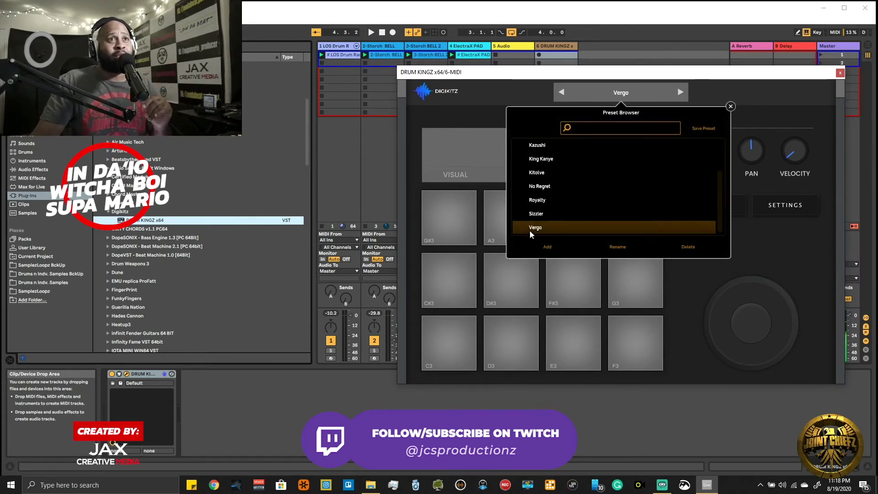
{"action": "left_click", "coordinate": [731, 106]}
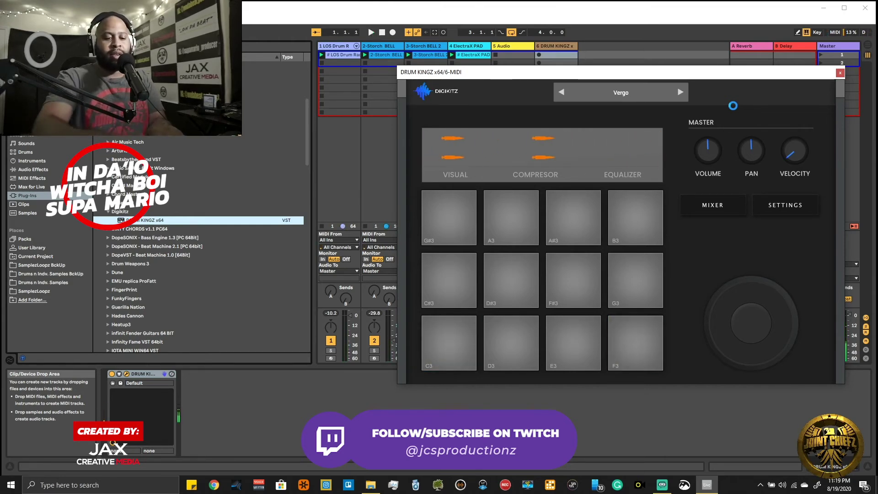
Step: Record a drum pattern using C3 to F3 into scene 1 of the 6 DRUM KINGZ track and open the clip's notes
{"action": "key", "text": "space"}
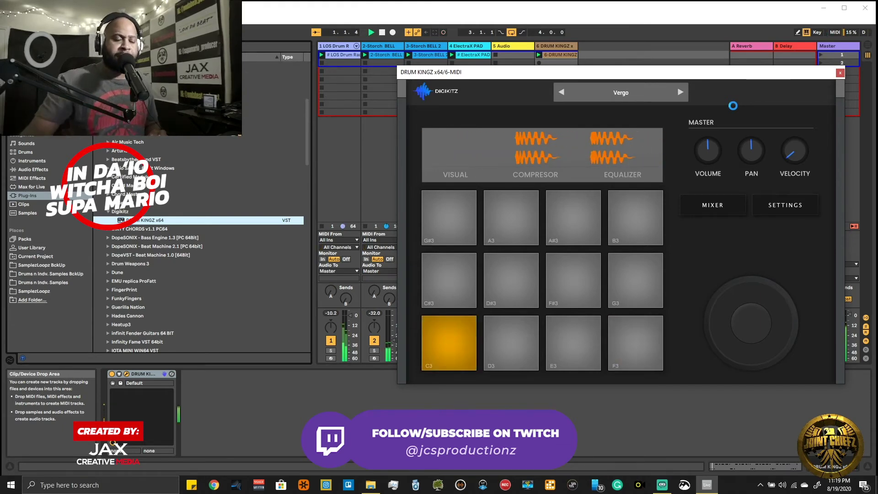
{"action": "left_click", "coordinate": [841, 73]}
{"action": "double_click", "coordinate": [562, 54]}
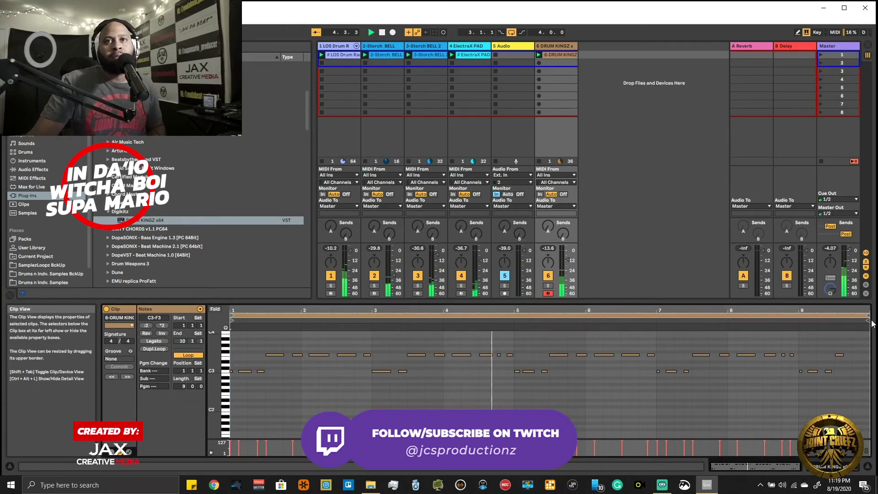
Step: Quantize all notes in the 6-DRUM KINGZ clip and set its loop length to 8 bars, ending at bar 9
{"action": "mouse_move", "coordinate": [872, 319]}
{"action": "left_mouse_down"}
{"action": "mouse_move", "coordinate": [790, 320]}
{"action": "mouse_move", "coordinate": [792, 342]}
{"action": "mouse_move", "coordinate": [228, 438]}
{"action": "left_mouse_up"}
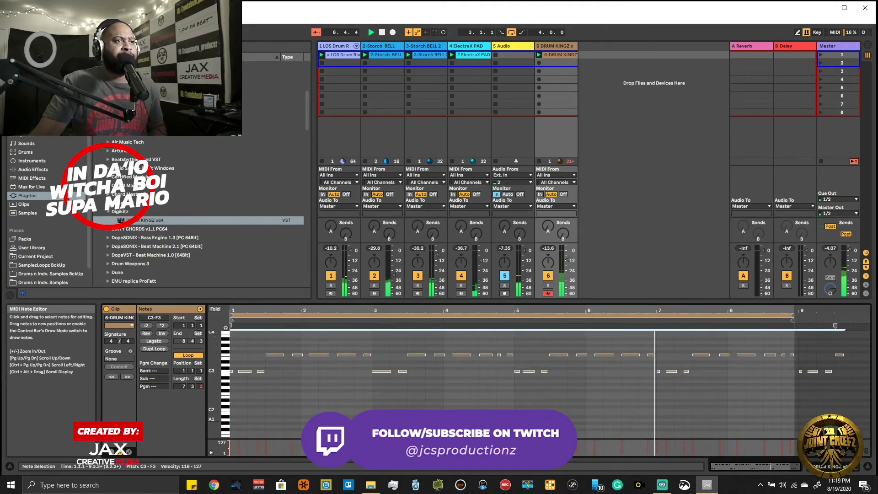
{"action": "right_click", "coordinate": [372, 410]}
{"action": "left_click", "coordinate": [397, 259]}
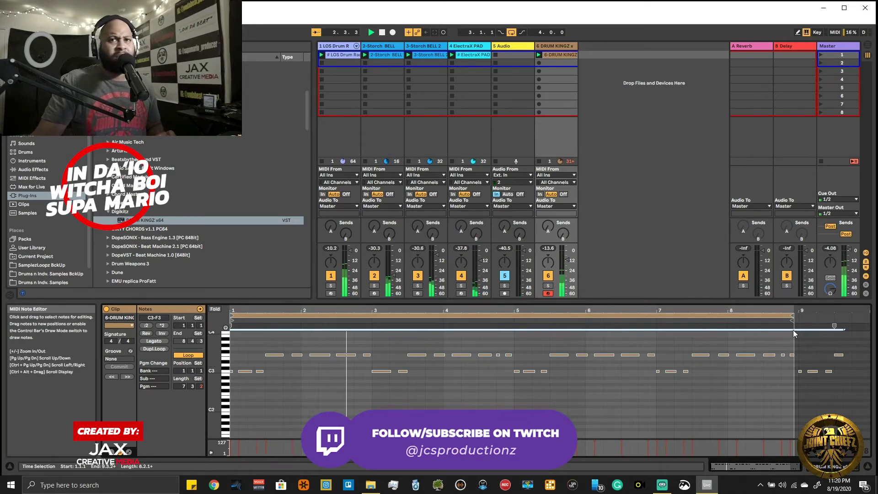
{"action": "left_click_drag", "start_coordinate": [794, 320], "coordinate": [798, 320]}
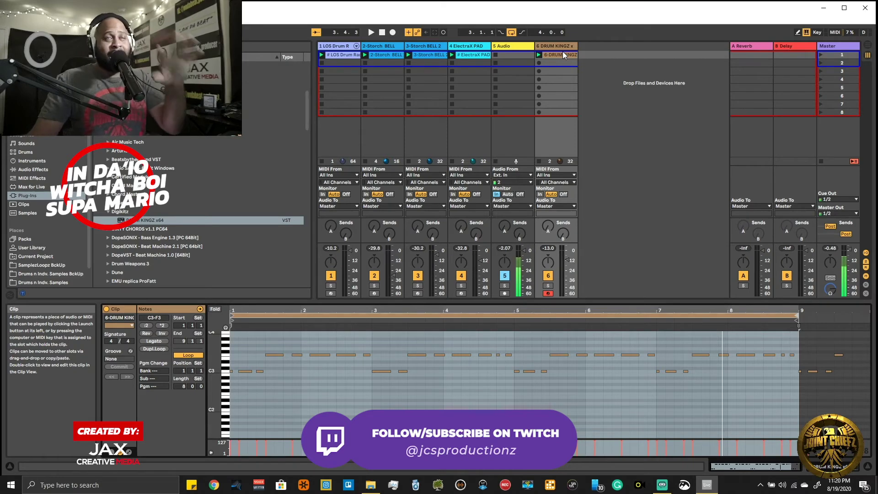
Step: Move the Audio track in front of the LOS Drum track and duplicate the 6 DRUM KINGZ track
{"action": "left_click", "coordinate": [519, 45]}
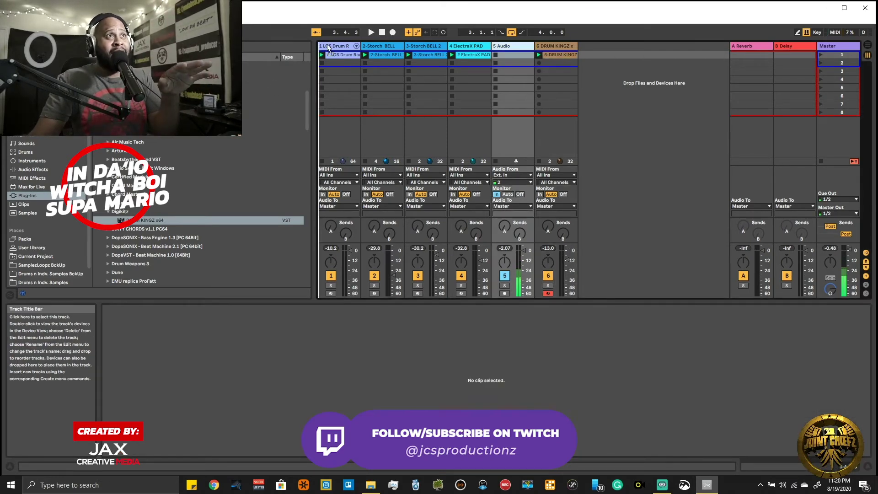
{"action": "right_click", "coordinate": [558, 48]}
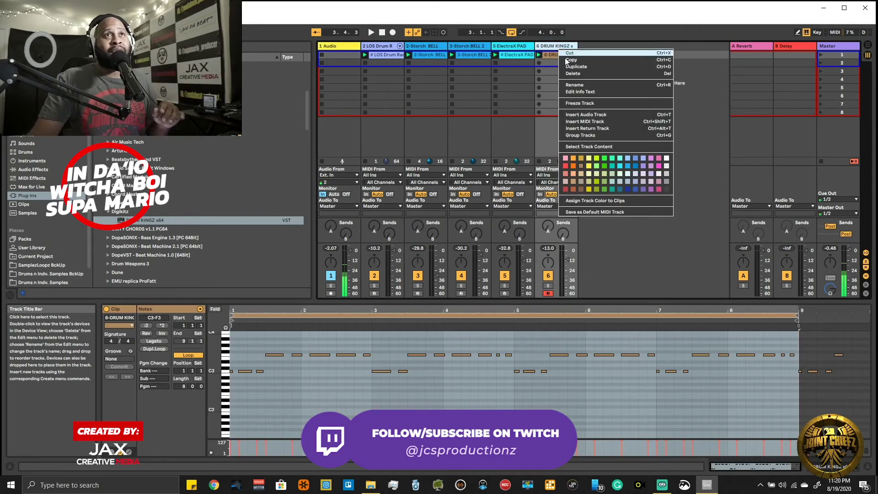
{"action": "left_click", "coordinate": [577, 67]}
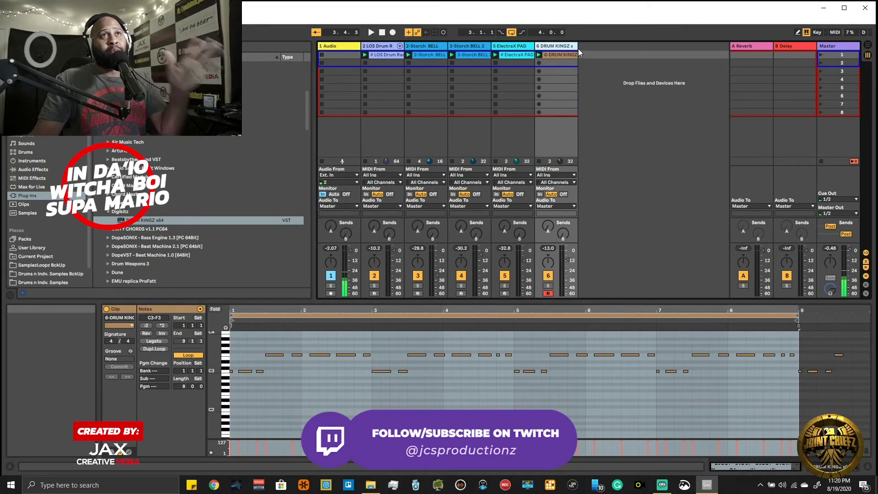
Step: Delete the copied clip from scene 1 of the duplicate DRUM KINGZ track and arm the track for recording
{"action": "left_click", "coordinate": [601, 53]}
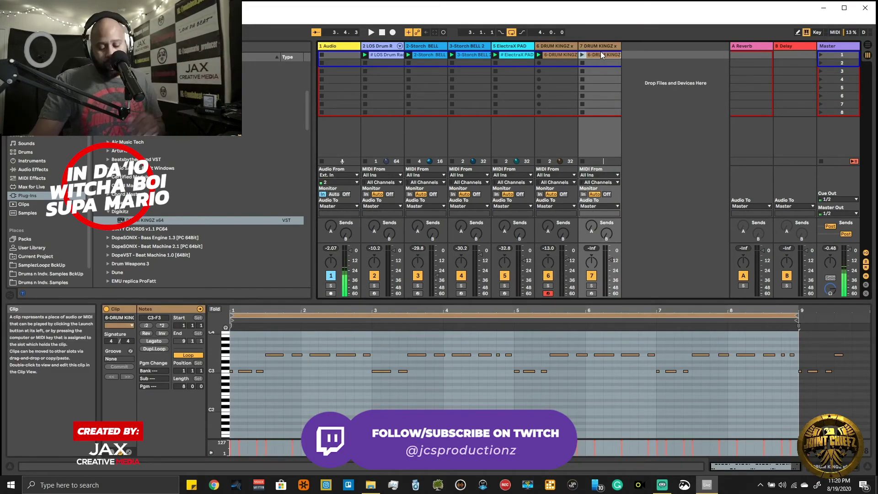
{"action": "key", "text": "Delete"}
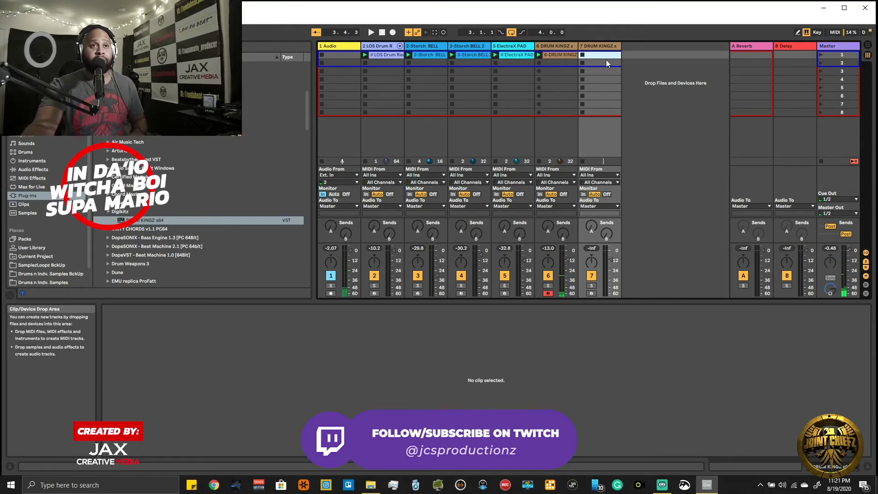
{"action": "left_click", "coordinate": [595, 292]}
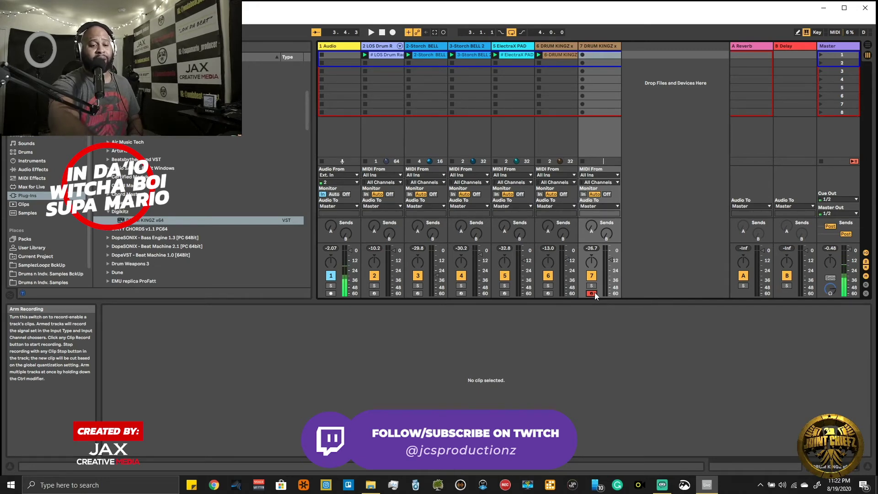
{"action": "key", "text": "Return"}
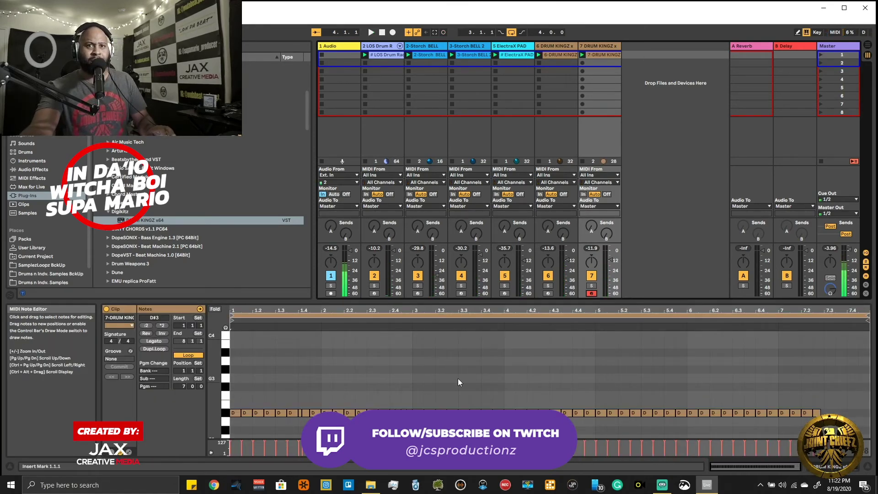
{"action": "key", "text": "space"}
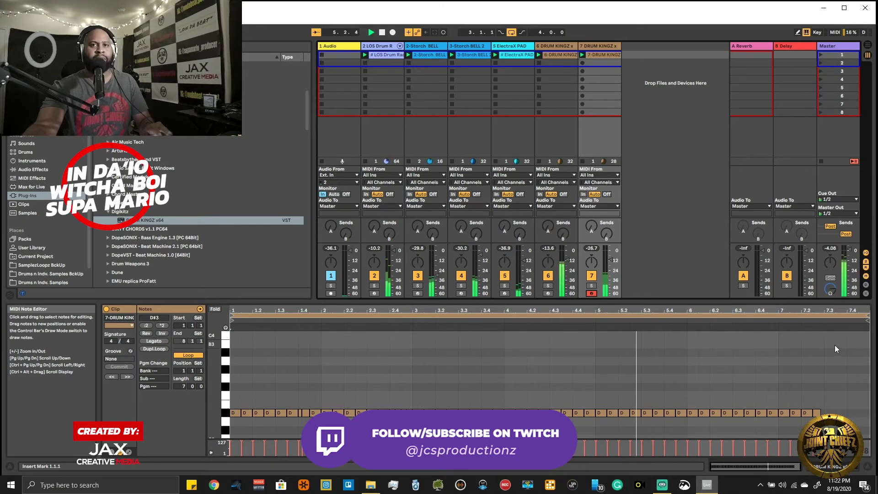
{"action": "right_click", "coordinate": [603, 57]}
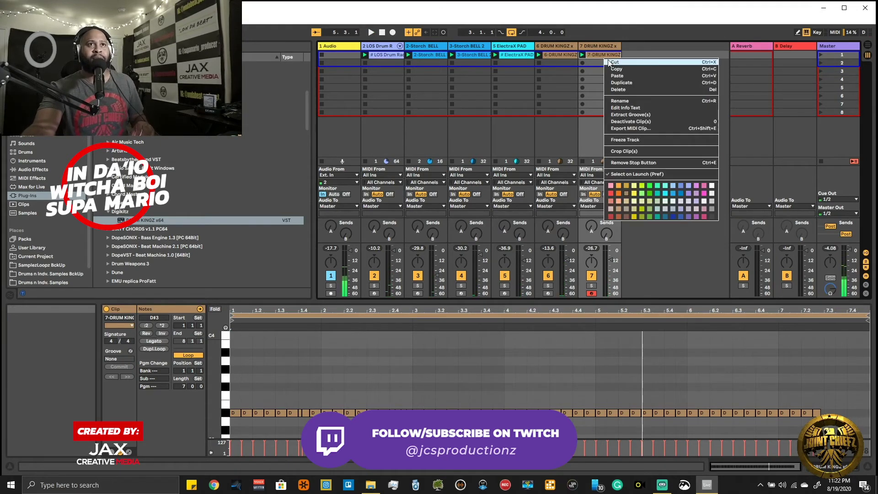
{"action": "left_click", "coordinate": [611, 63]}
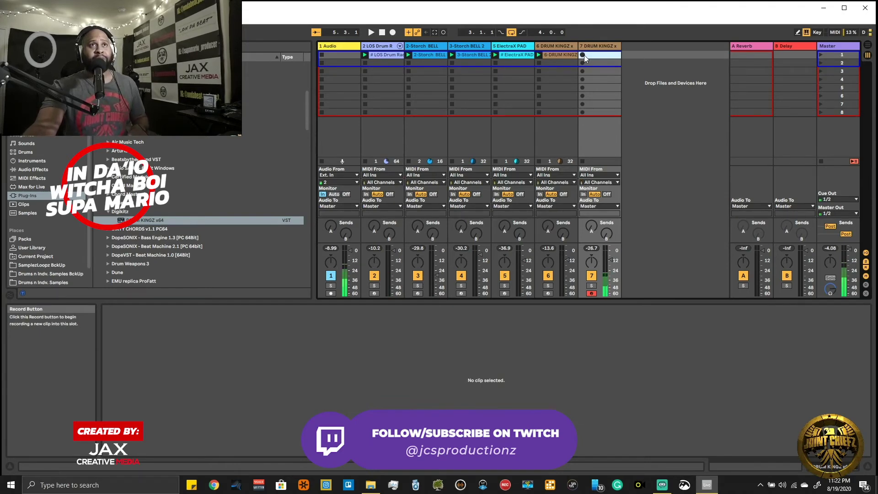
{"action": "left_click", "coordinate": [583, 55]}
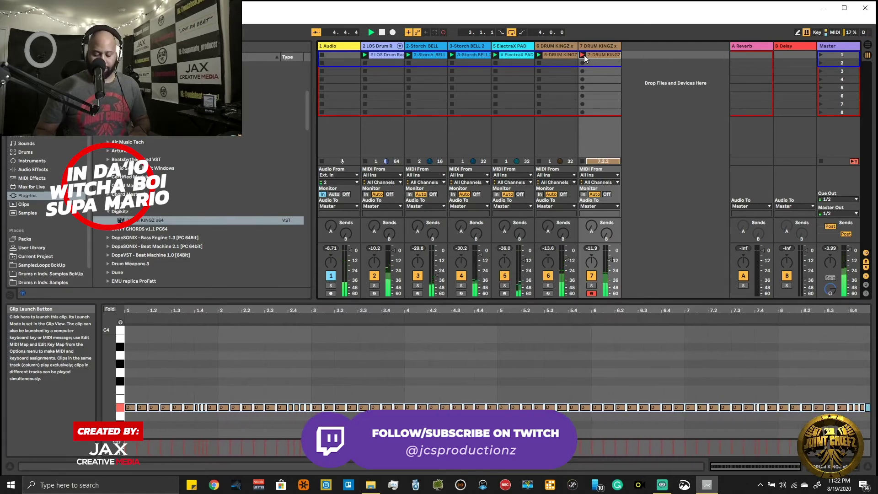
{"action": "left_click", "coordinate": [584, 55]}
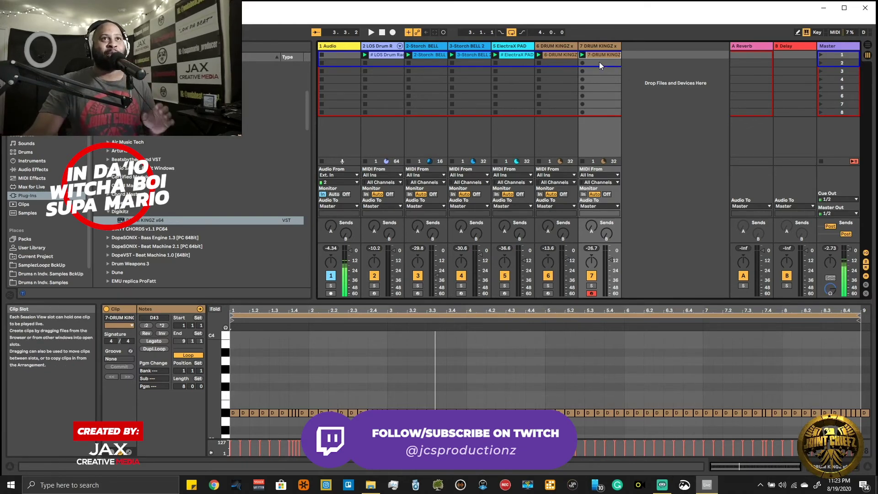
{"action": "key", "text": "Delete"}
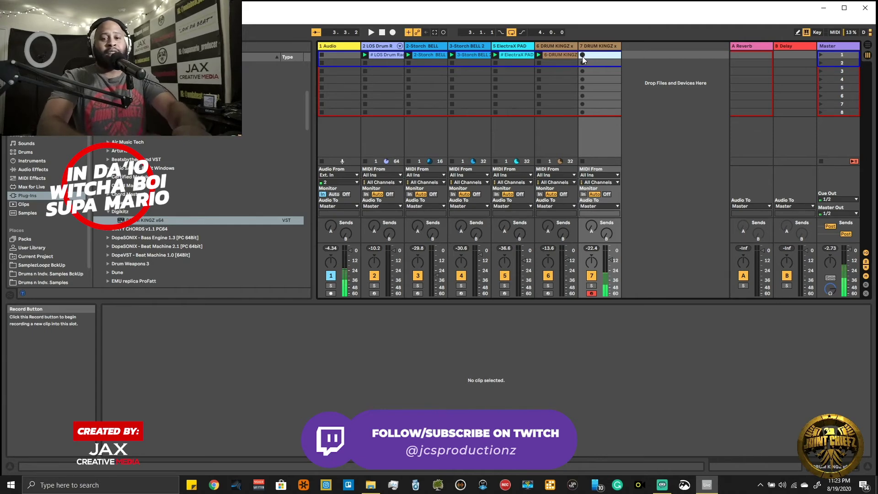
Step: Record an eight-bar D#3 pattern into scene 1 of the 7 DRUM KINGZ track and quantize its note starts to 1/16 at 100 %
{"action": "left_click", "coordinate": [583, 55]}
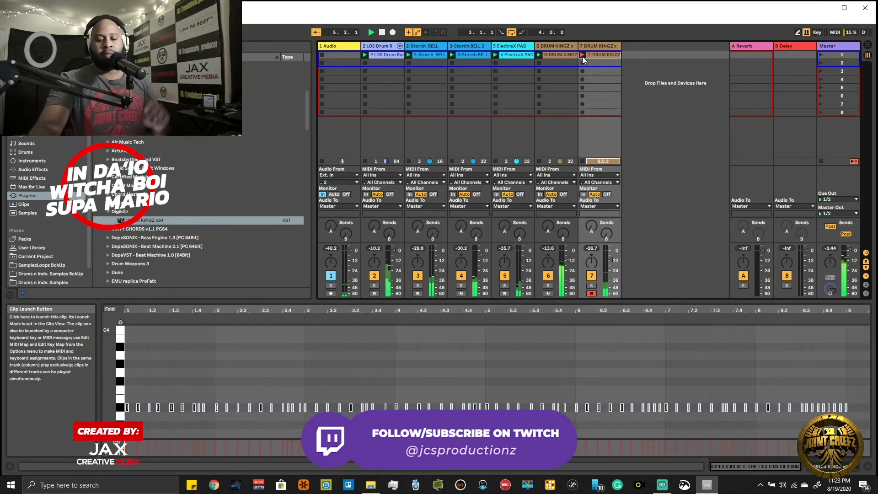
{"action": "left_click", "coordinate": [583, 57]}
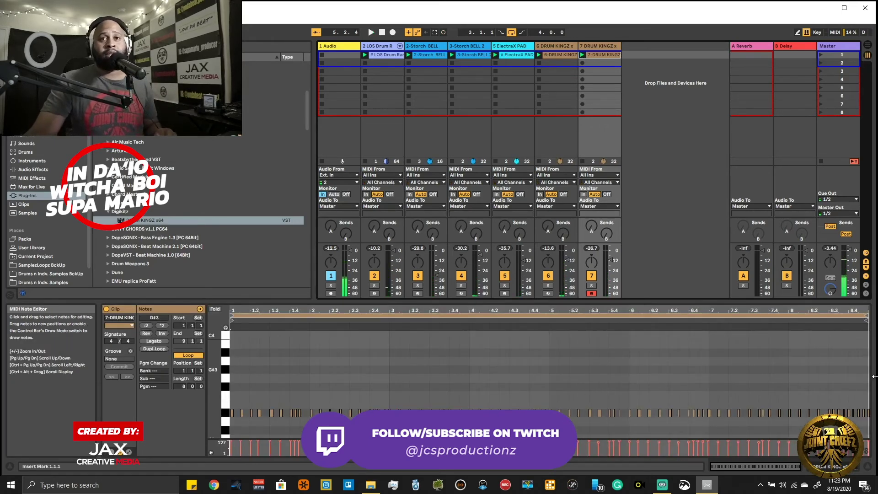
{"action": "left_click", "coordinate": [235, 431]}
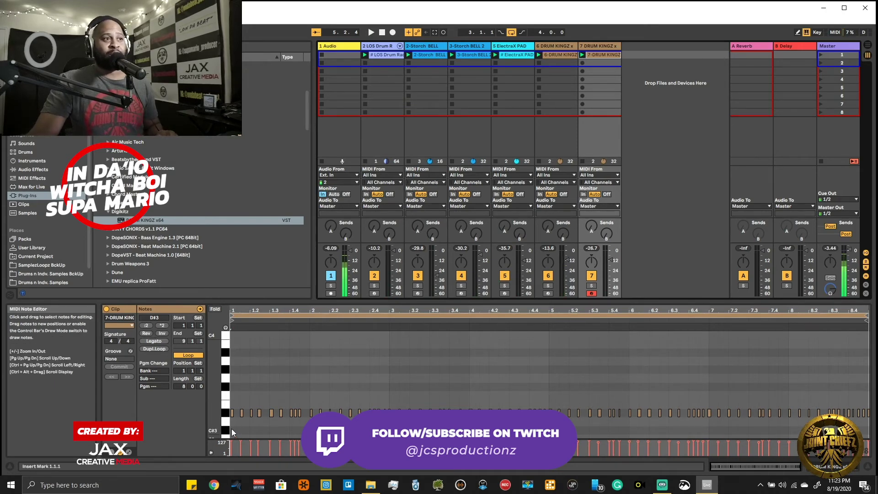
{"action": "key", "text": "ctrl+a"}
{"action": "right_click", "coordinate": [749, 378]}
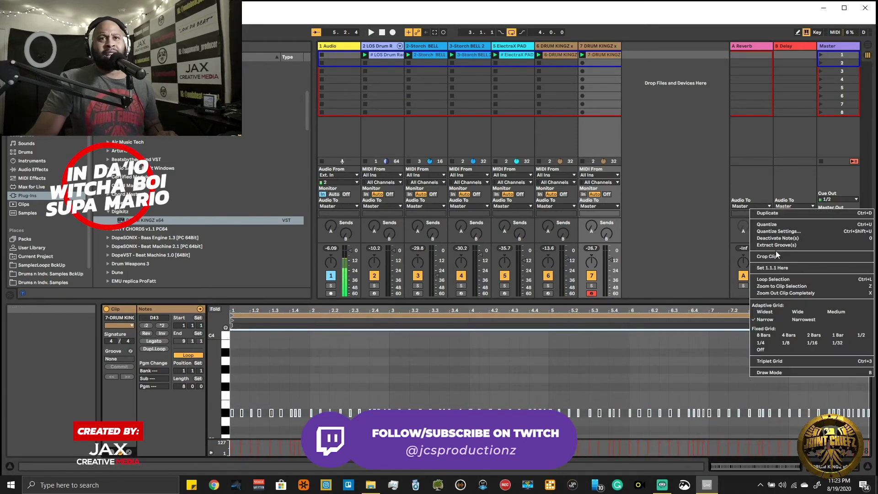
{"action": "left_click", "coordinate": [778, 232]}
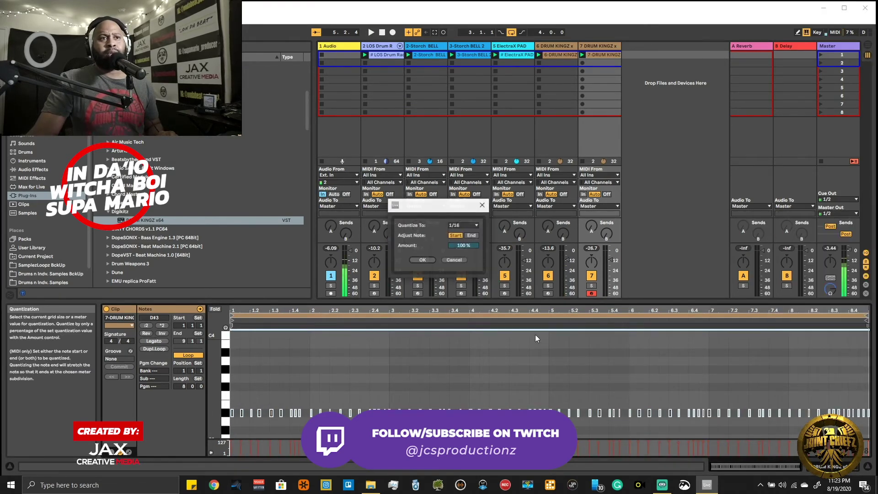
{"action": "left_click", "coordinate": [420, 260]}
Step: Play back the beat and overdub F#3 hits onto the D#3 pattern in the 7-DRUM KINGZ clip
{"action": "key", "text": "space"}
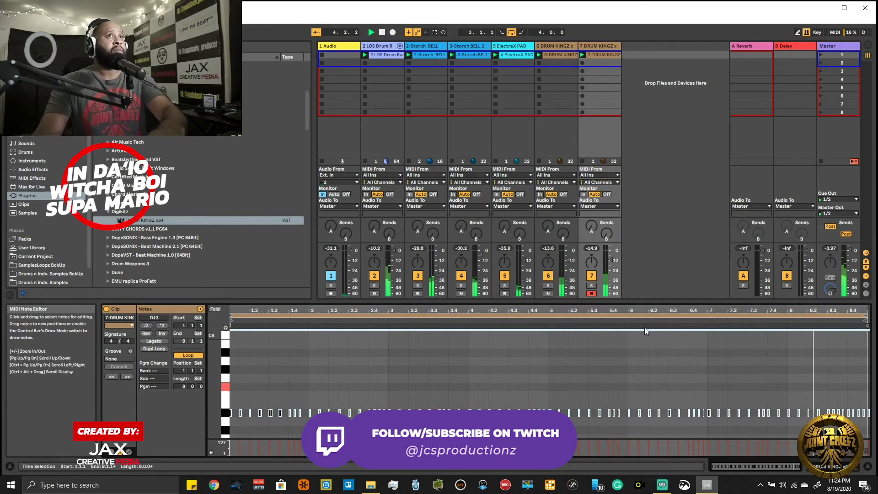
{"action": "double_click", "coordinate": [383, 33]}
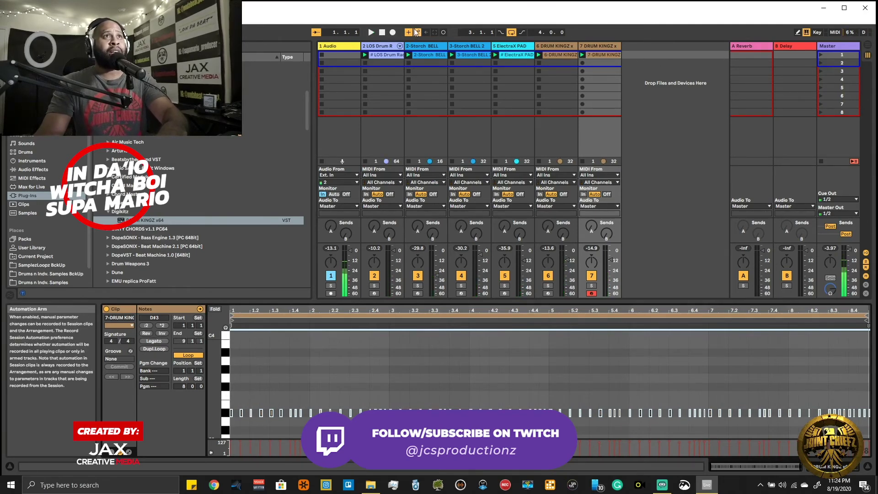
{"action": "left_click", "coordinate": [440, 34]}
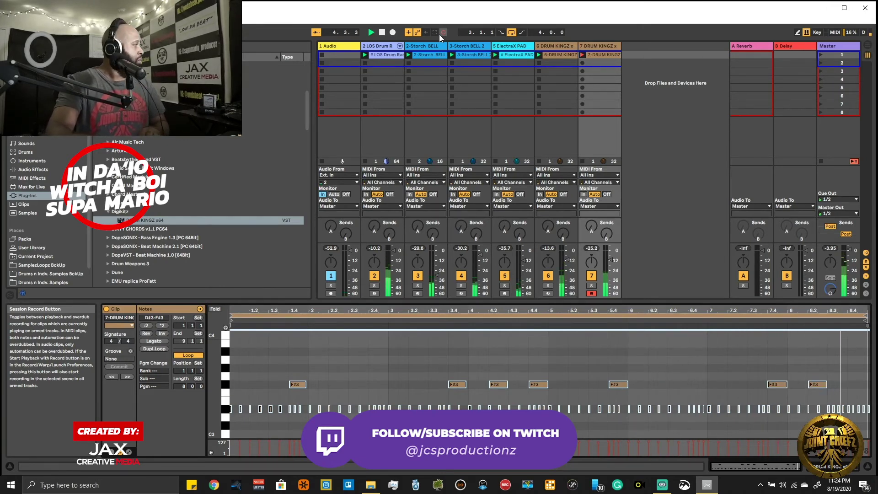
{"action": "left_click", "coordinate": [441, 33]}
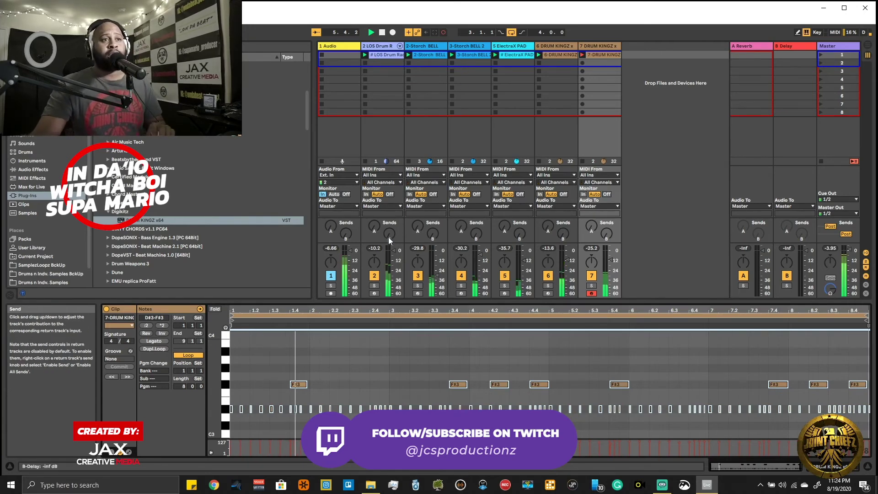
Step: Quantize the D#3 and F#3 notes in the 7-DRUM KINGZ clip with the existing quantization settings and play back the beat
{"action": "right_click", "coordinate": [457, 359]}
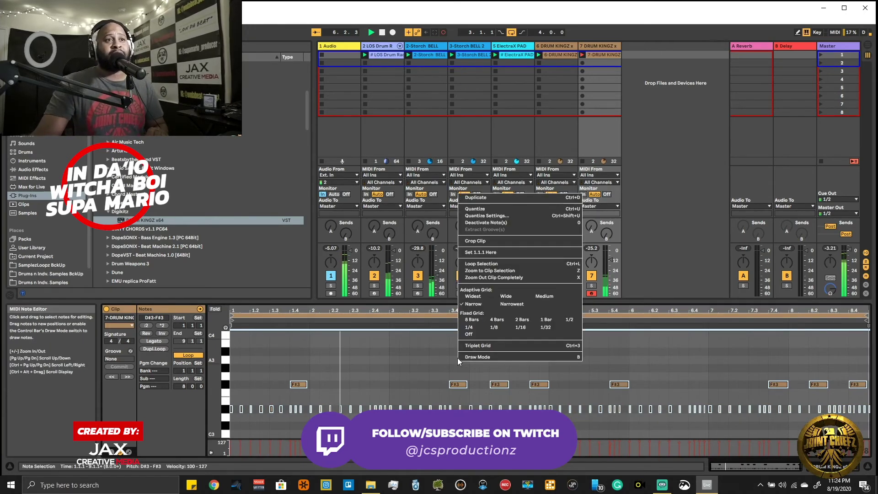
{"action": "left_click", "coordinate": [471, 216]}
{"action": "left_click", "coordinate": [431, 260]}
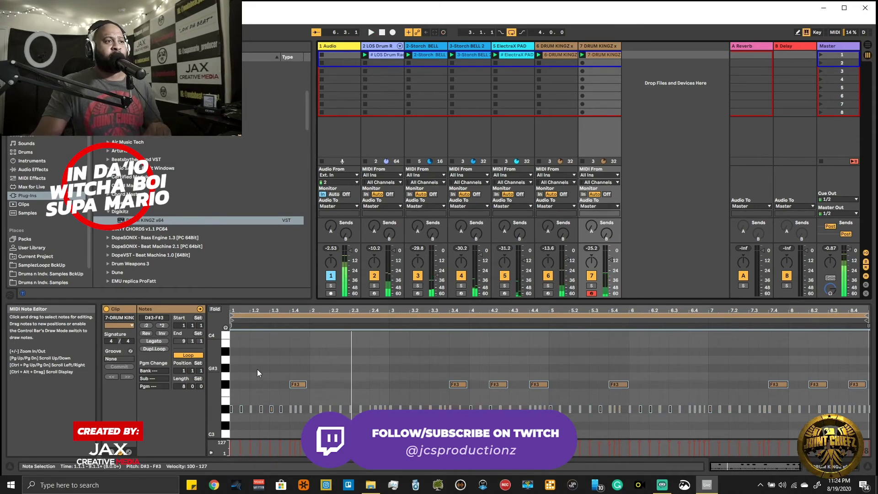
{"action": "left_click_drag", "start_coordinate": [232, 380], "coordinate": [871, 438]}
{"action": "left_click_drag", "start_coordinate": [373, 374], "coordinate": [870, 437]}
{"action": "key", "text": "ctrl+a"}
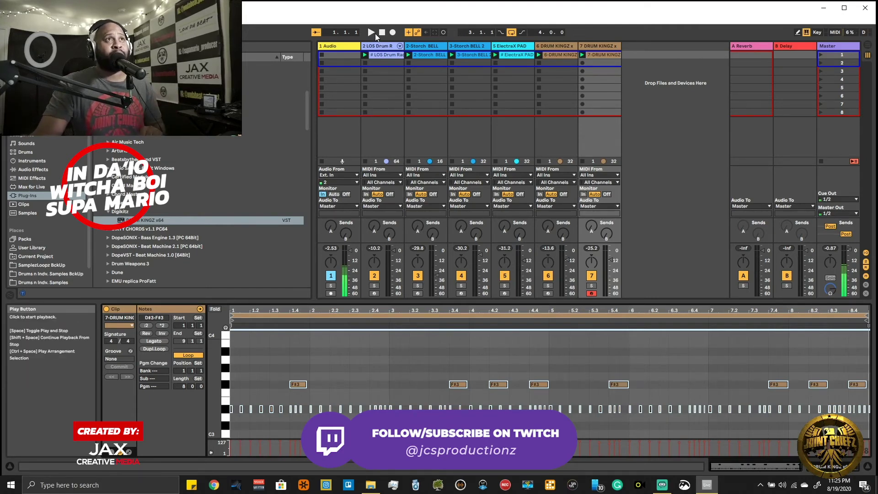
{"action": "left_click", "coordinate": [371, 32]}
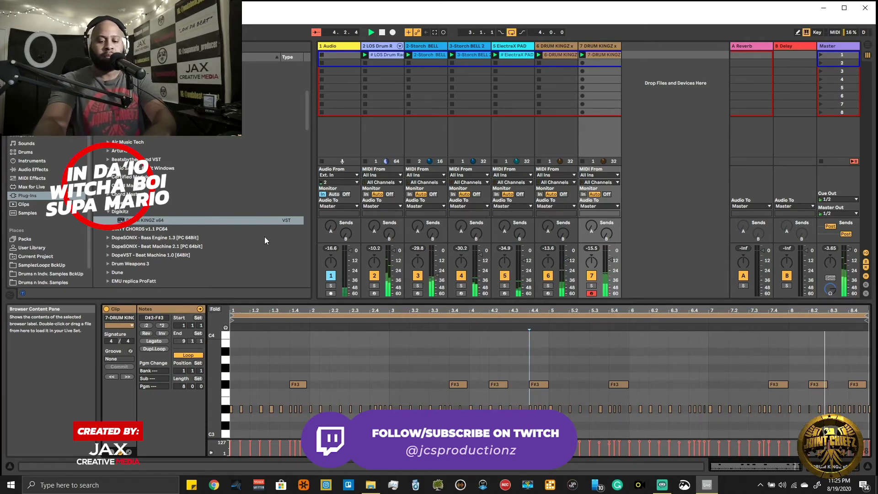
Step: Duplicate the 7 DRUM KINGZ track, cut the copied clip from scene 1 of the duplicate, and arm it for recording
{"action": "right_click", "coordinate": [605, 48]}
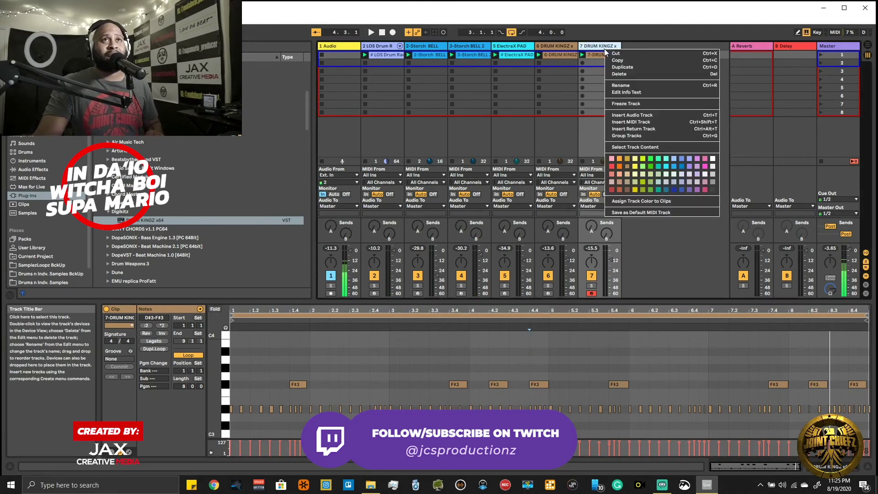
{"action": "left_click", "coordinate": [614, 67]}
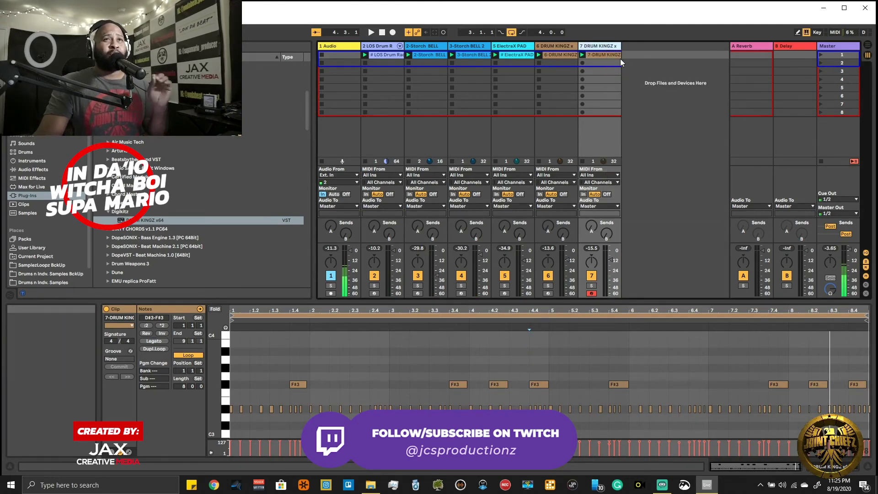
{"action": "right_click", "coordinate": [636, 55]}
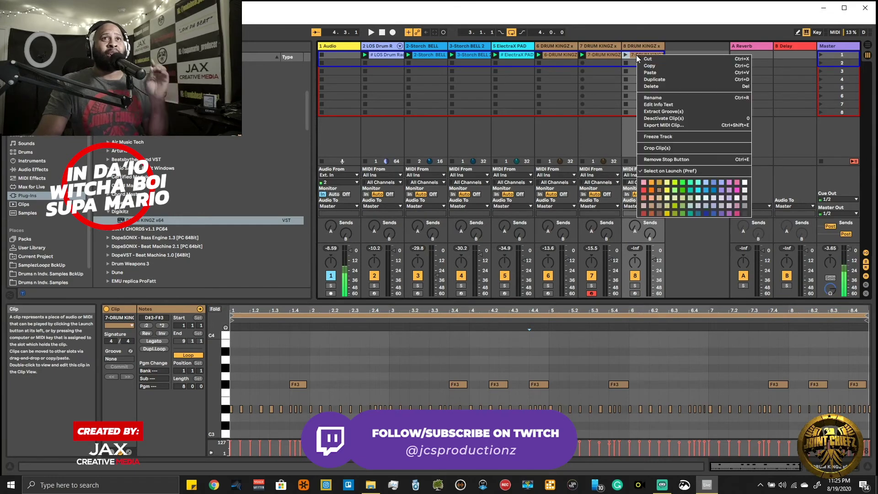
{"action": "left_click", "coordinate": [645, 59]}
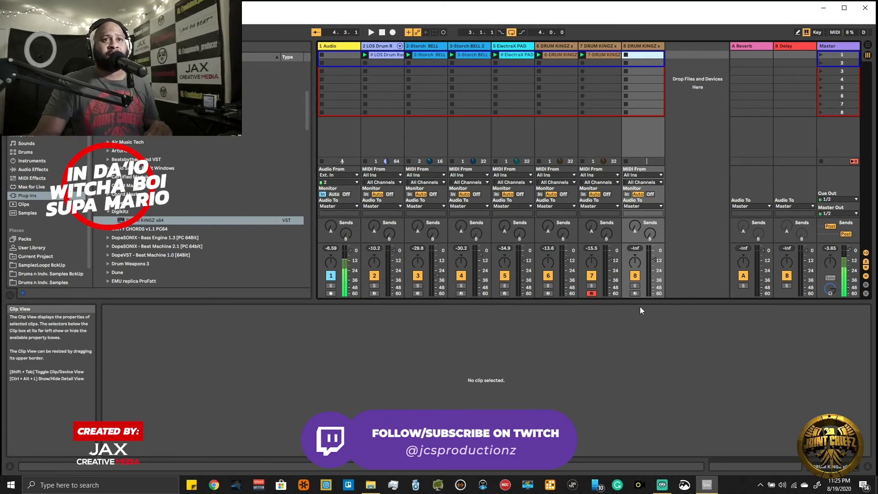
{"action": "left_click", "coordinate": [634, 294]}
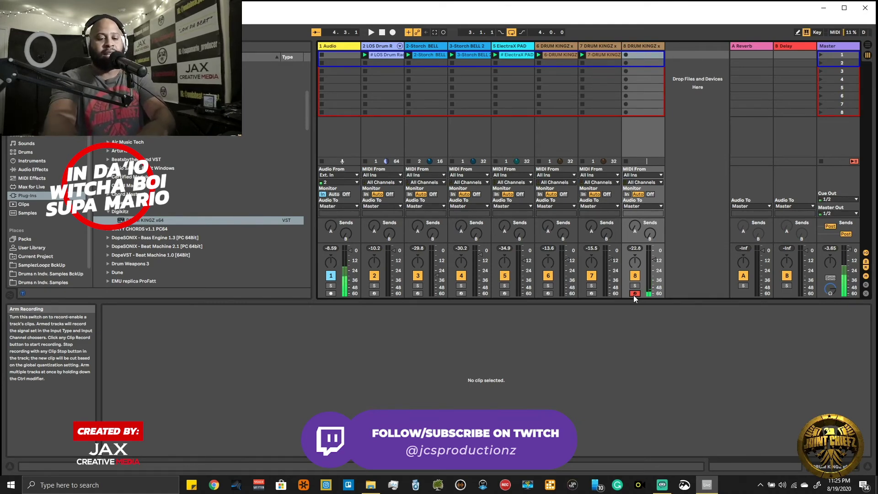
Step: Record an eight-bar G#3 to A#3 pattern into scene 1 of the 8 DRUM KINGZ track and quantize its note starts to 1/16 at 100 %
{"action": "key", "text": "Return"}
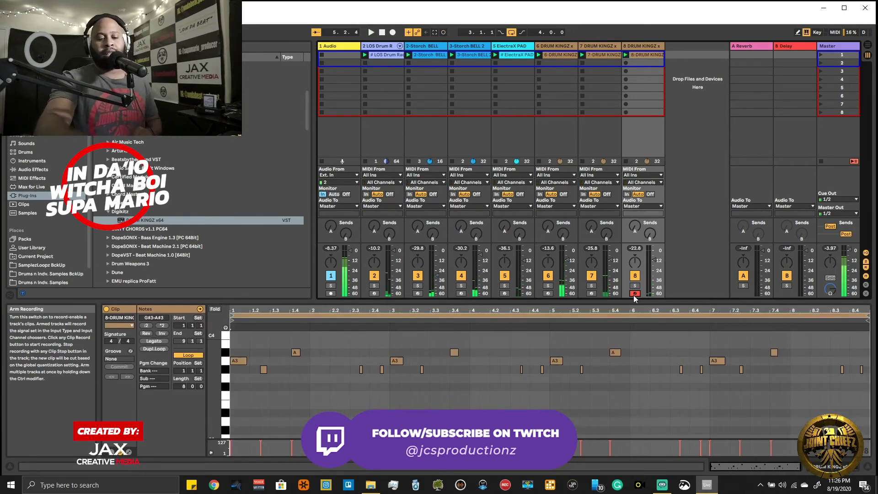
{"action": "key", "text": "space"}
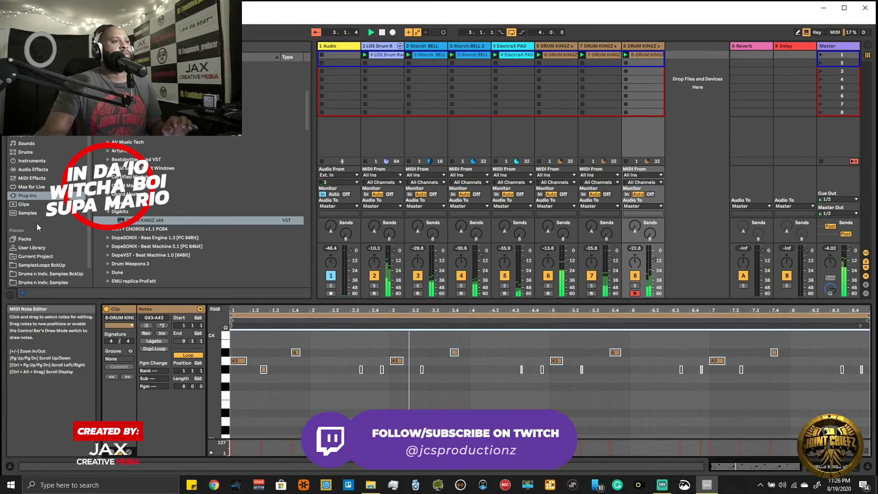
{"action": "right_click", "coordinate": [350, 390]}
{"action": "left_click", "coordinate": [390, 248]}
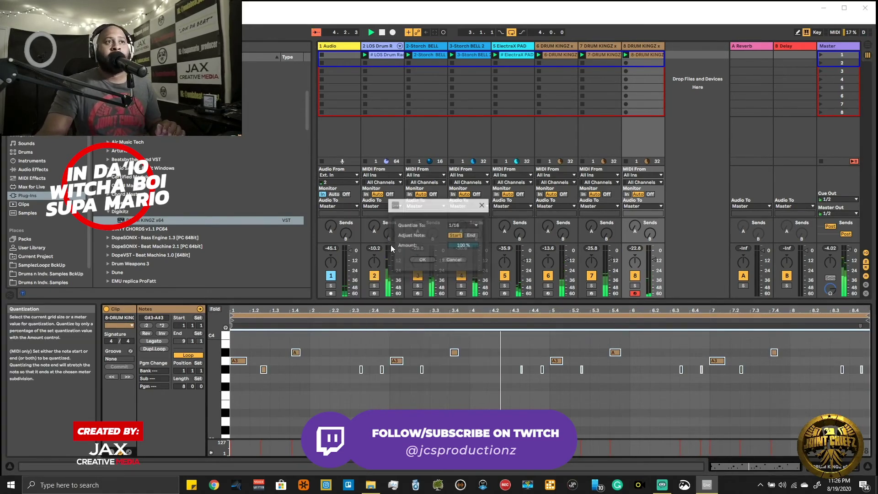
{"action": "left_click", "coordinate": [427, 260]}
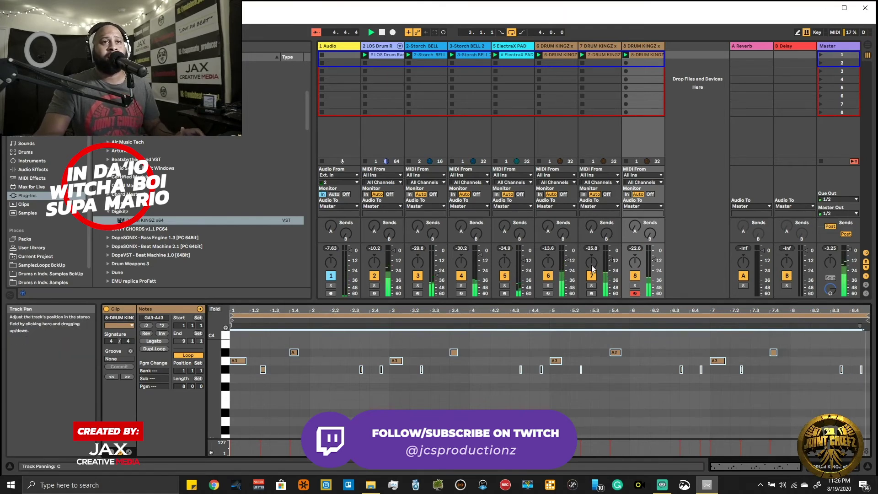
Step: Adjust the panning of DRUM KINGZ tracks 7 and 8 and the two temporarily soloed Storch BELL tracks, and fine-tune the first bell's volume
{"action": "left_click_drag", "start_coordinate": [591, 265], "coordinate": [592, 265]}
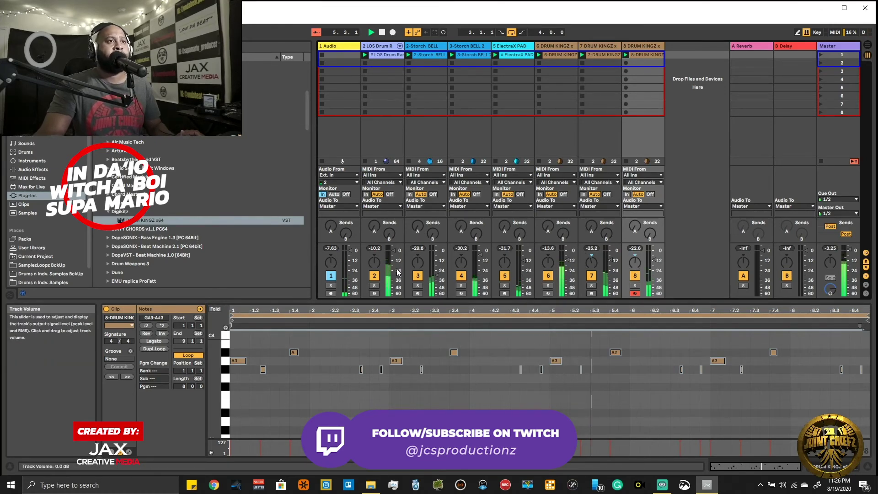
{"action": "left_click_drag", "start_coordinate": [385, 288], "coordinate": [384, 288]}
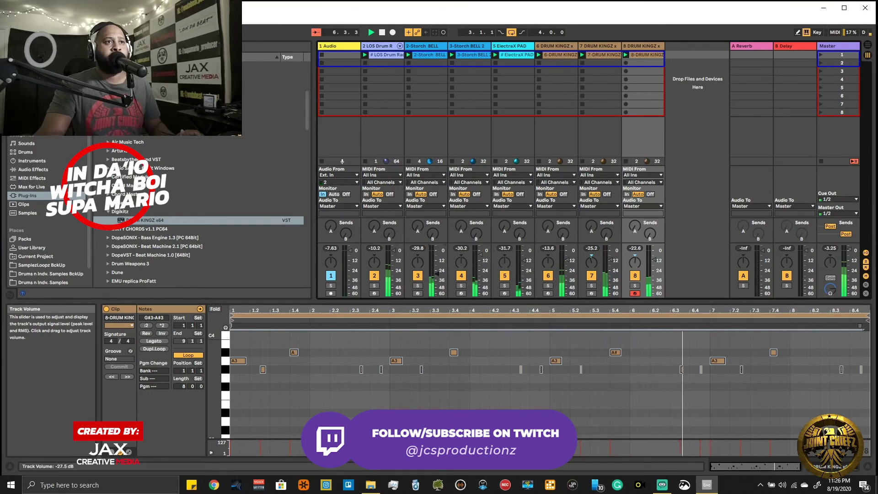
{"action": "left_click", "coordinate": [462, 286]}
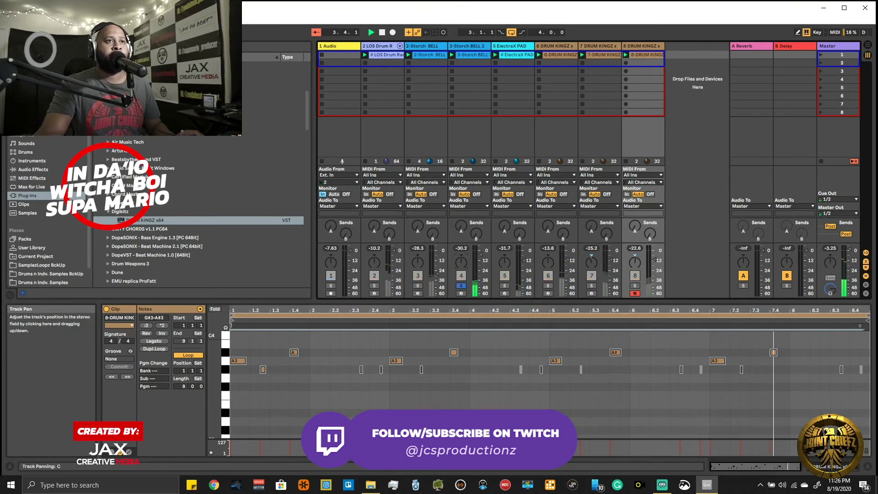
{"action": "left_click", "coordinate": [418, 286], "text": "ctrl"}
{"action": "left_click_drag", "start_coordinate": [418, 262], "coordinate": [418, 270]}
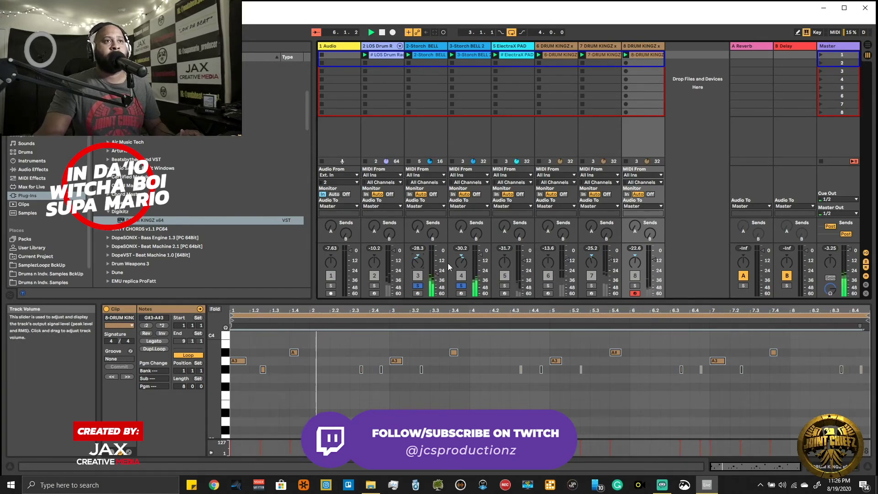
{"action": "left_click", "coordinate": [461, 287]}
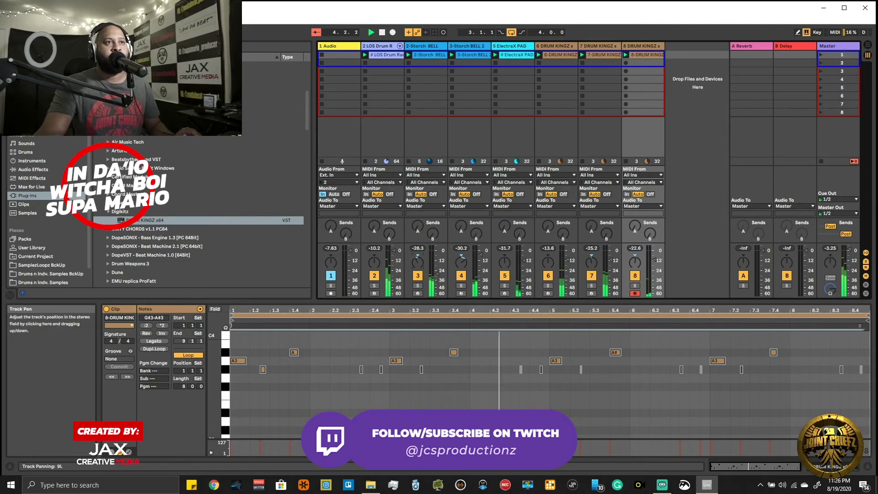
{"action": "left_click_drag", "start_coordinate": [437, 277], "coordinate": [437, 276]}
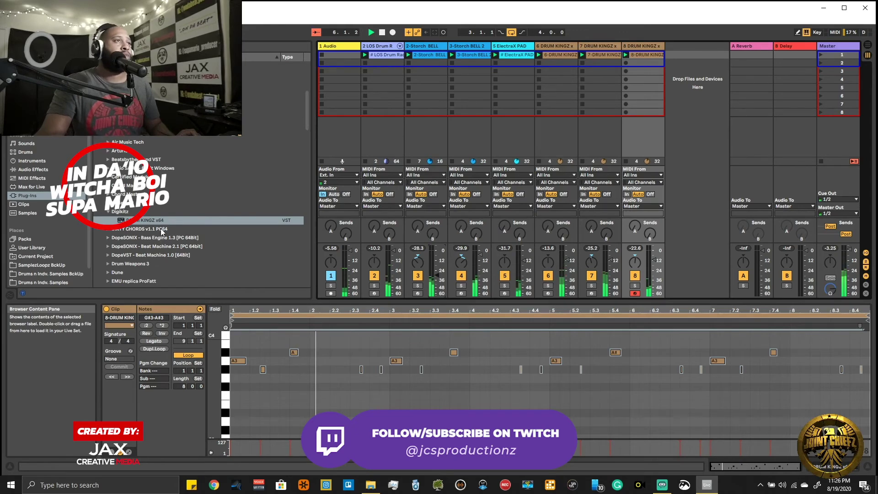
Step: Load the Heat Up 3 64bit plug-in onto a new MIDI track after the 8 DRUM KINGZ track and reposition its window
{"action": "scroll", "coordinate": [172, 222], "scroll_direction": "down", "scroll_amount": 15}
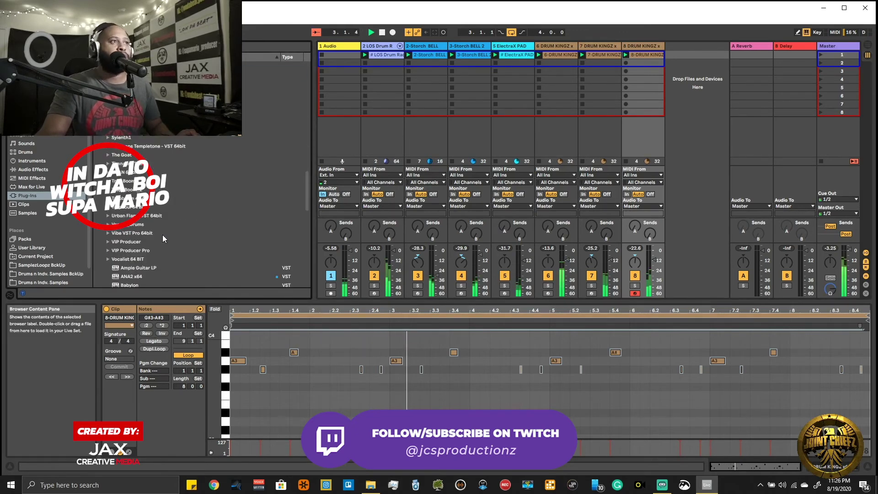
{"action": "scroll", "coordinate": [163, 235], "scroll_direction": "up", "scroll_amount": 6}
{"action": "scroll", "coordinate": [156, 231], "scroll_direction": "up", "scroll_amount": 9}
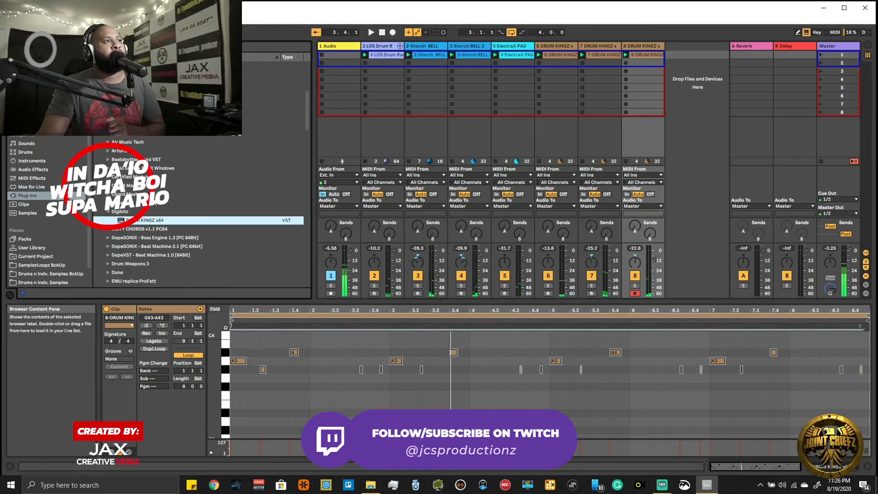
{"action": "scroll", "coordinate": [157, 168], "scroll_direction": "down", "scroll_amount": 8}
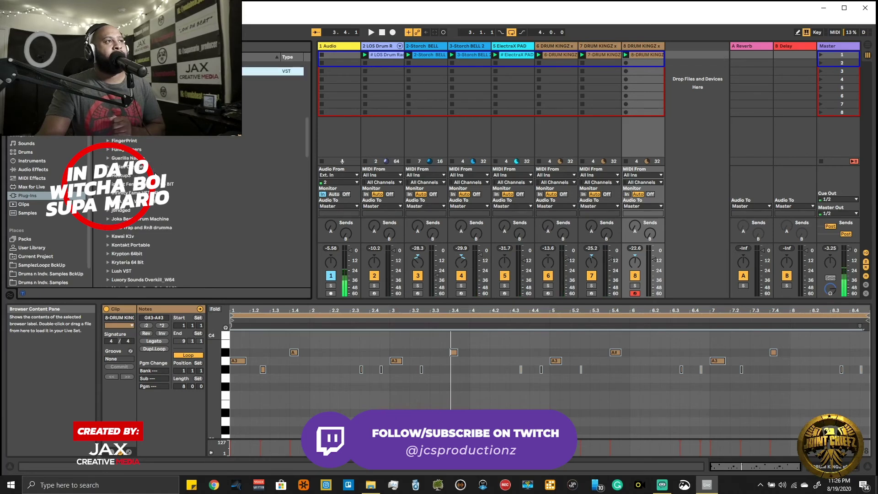
{"action": "mouse_move", "coordinate": [309, 136]}
{"action": "left_mouse_down"}
{"action": "mouse_move", "coordinate": [310, 111]}
{"action": "mouse_move", "coordinate": [309, 127]}
{"action": "left_mouse_up"}
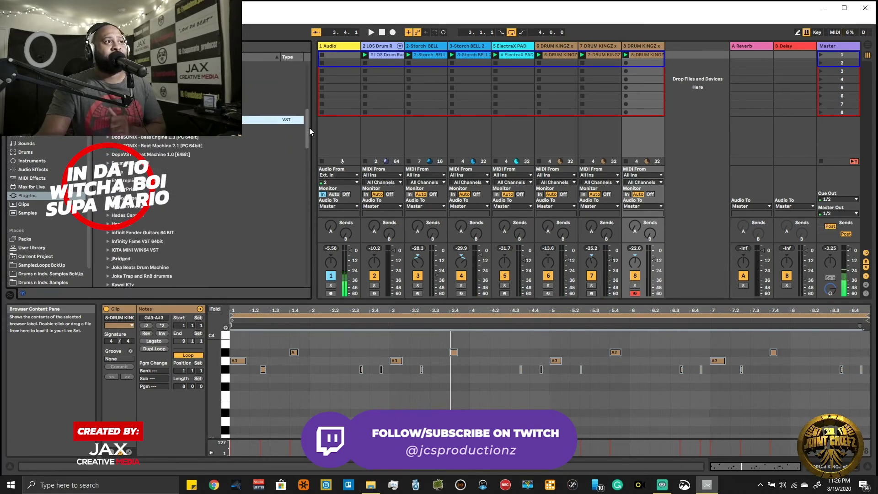
{"action": "left_click", "coordinate": [109, 215]}
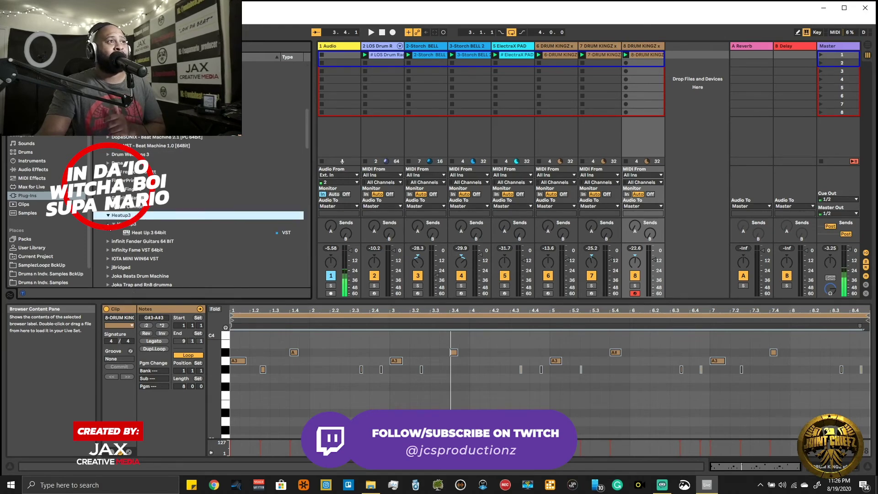
{"action": "left_click_drag", "start_coordinate": [140, 234], "coordinate": [267, 222]}
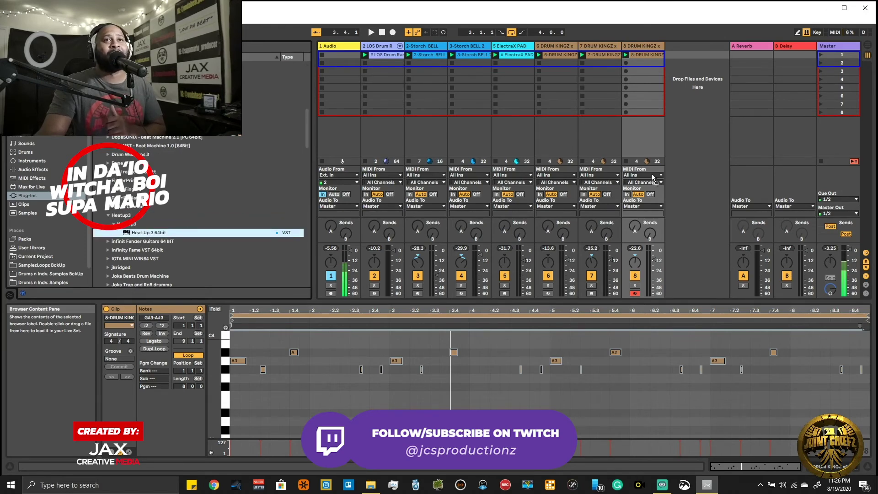
{"action": "left_click_drag", "start_coordinate": [651, 174], "coordinate": [687, 156]}
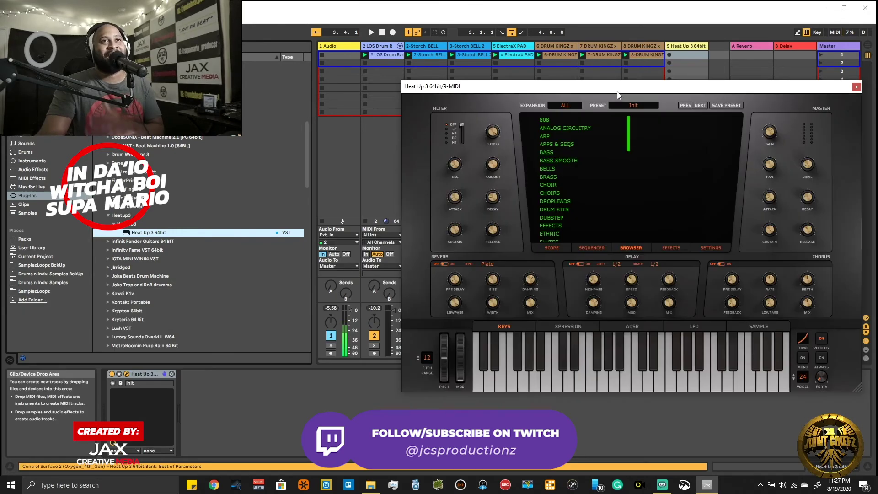
{"action": "left_click_drag", "start_coordinate": [617, 92], "coordinate": [384, 136]}
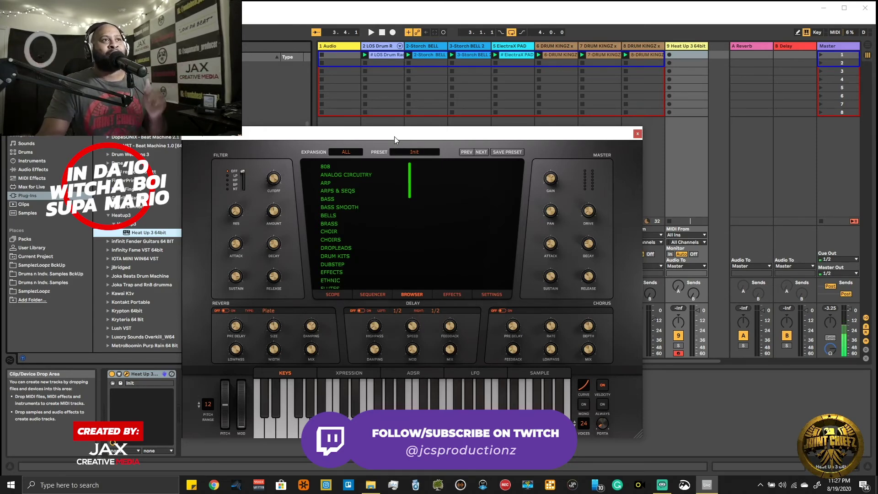
{"action": "left_click_drag", "start_coordinate": [394, 136], "coordinate": [393, 163]}
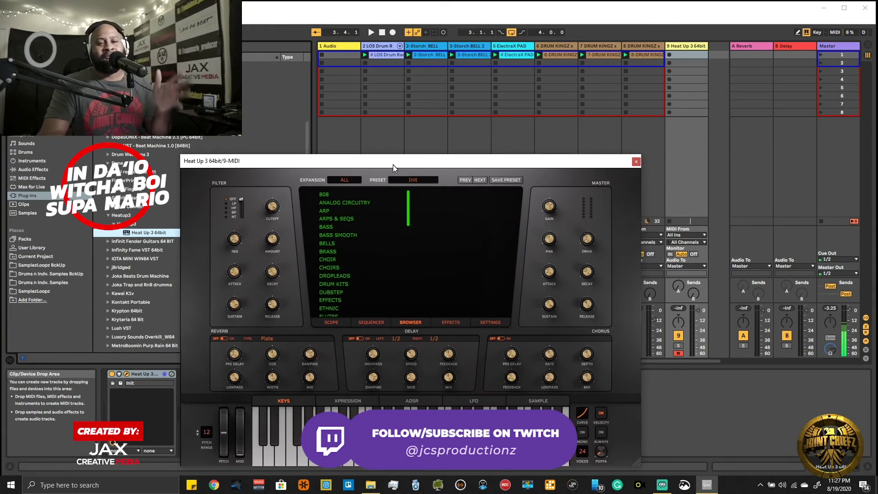
{"action": "left_click_drag", "start_coordinate": [393, 163], "coordinate": [369, 152]}
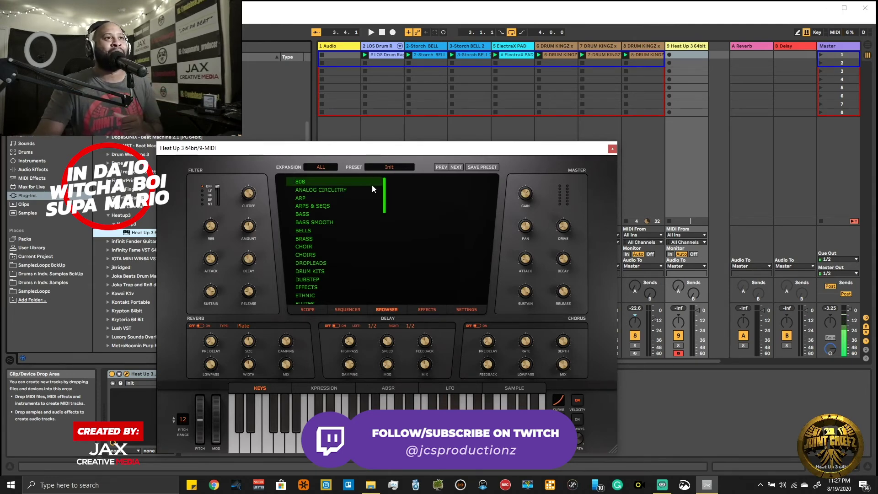
Step: Choose the GRIND expansion in Heat Up 3, audition AHAHA UP DOWN from the VOX CLEAN category, and load its BABY preset
{"action": "left_click", "coordinate": [312, 167]}
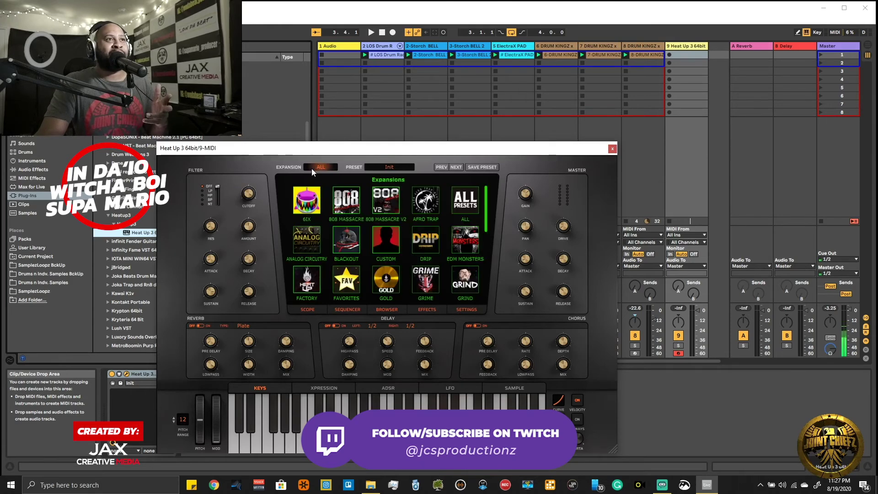
{"action": "scroll", "coordinate": [408, 276], "scroll_direction": "down", "scroll_amount": 1}
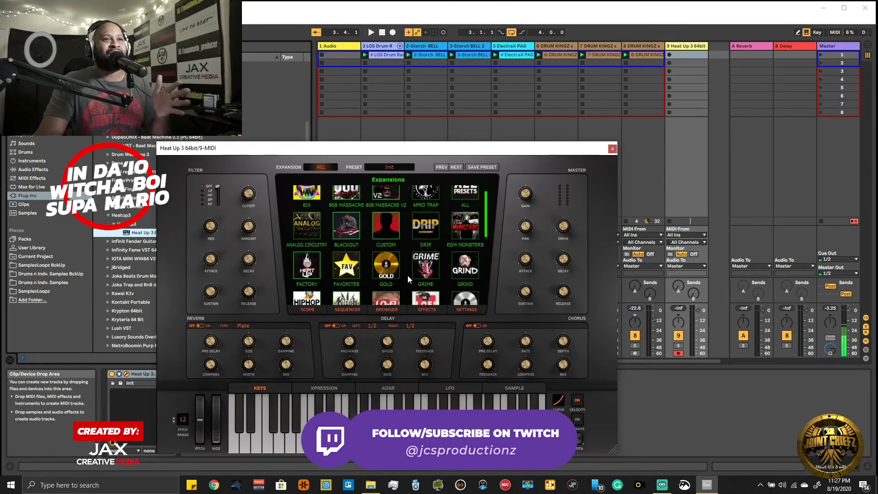
{"action": "left_click", "coordinate": [469, 276]}
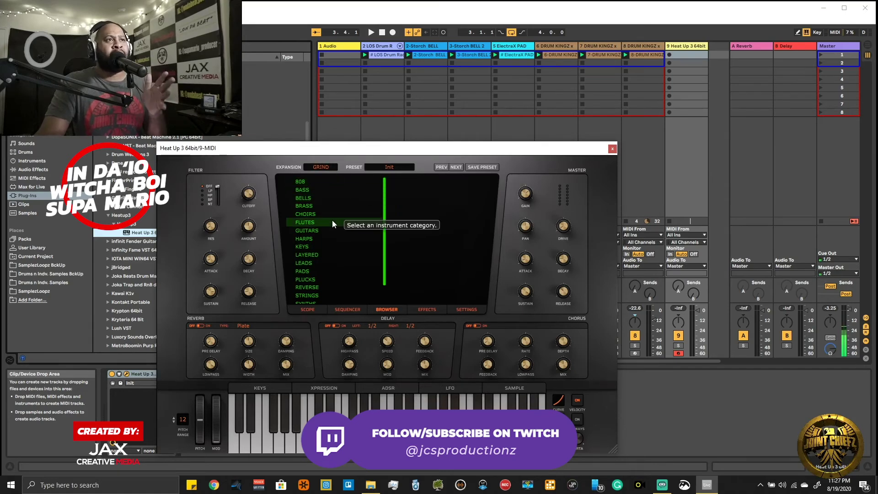
{"action": "scroll", "coordinate": [313, 293], "scroll_direction": "down", "scroll_amount": 1}
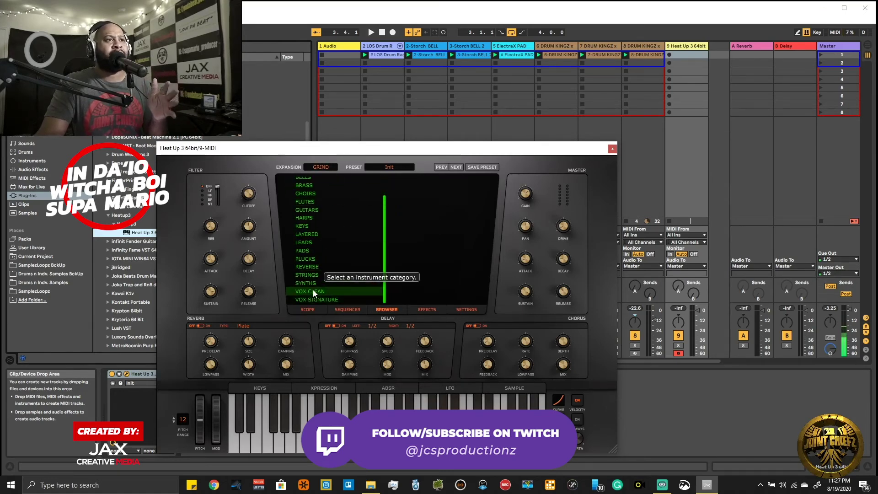
{"action": "left_click", "coordinate": [314, 291]}
{"action": "left_click", "coordinate": [397, 196]}
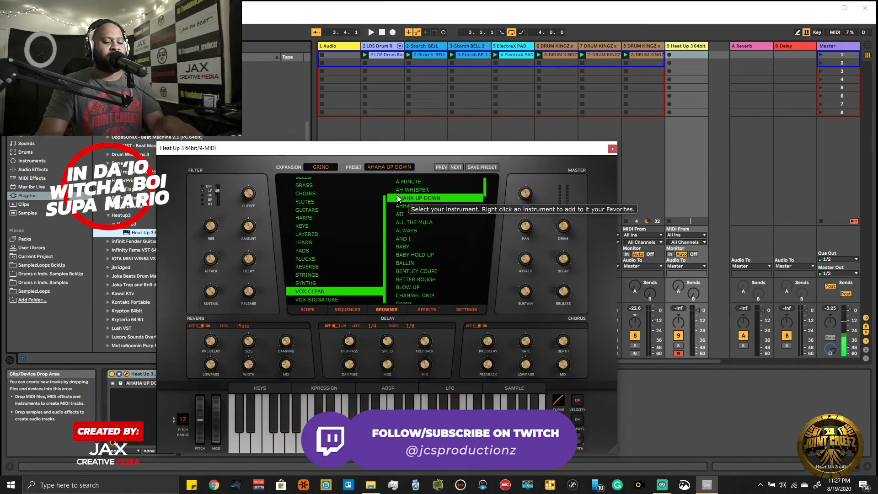
{"action": "left_click", "coordinate": [416, 247]}
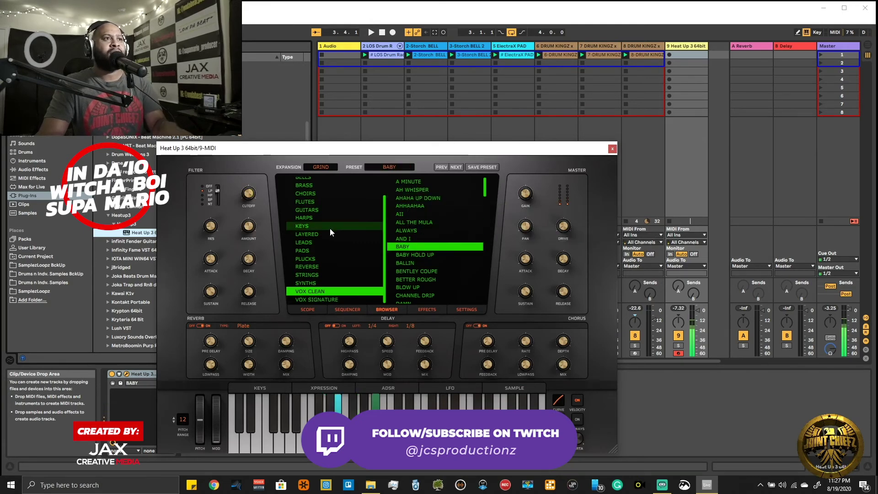
Step: Audition the VOX CLEAN presets BLOW UP, DAMN, DO IT ALL 01, DONT DO ME and EWW in Heat Up 3
{"action": "left_click", "coordinate": [430, 287]}
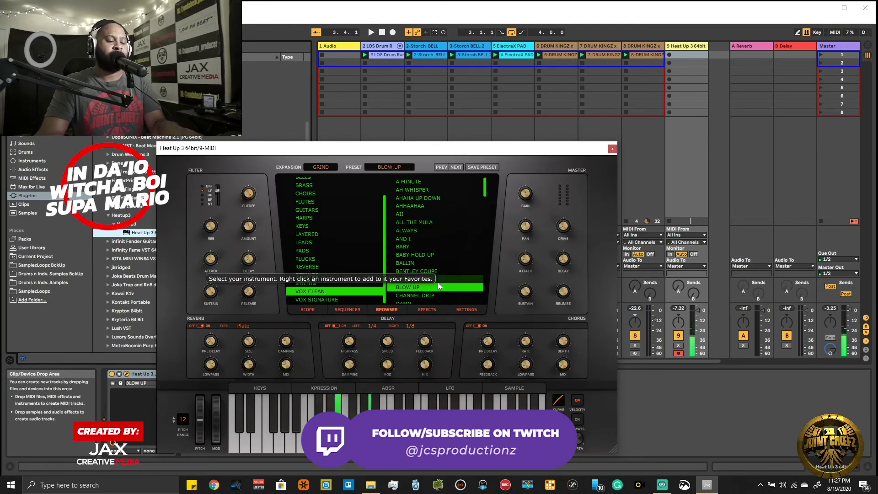
{"action": "scroll", "coordinate": [430, 280], "scroll_direction": "down", "scroll_amount": 2}
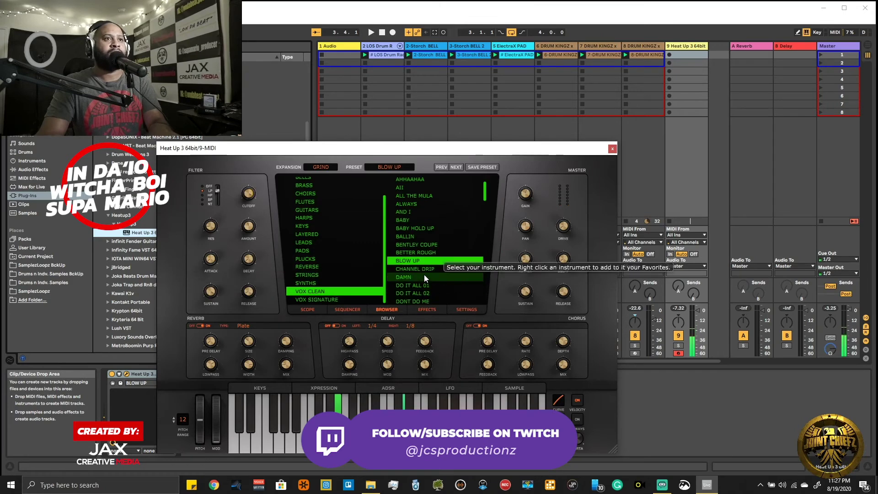
{"action": "left_click", "coordinate": [423, 278]}
{"action": "left_click", "coordinate": [422, 288]}
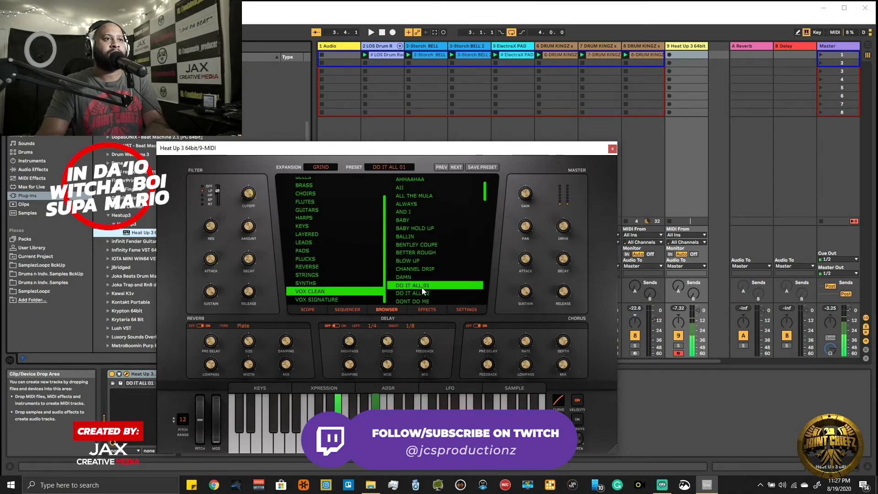
{"action": "left_click", "coordinate": [421, 298]}
{"action": "scroll", "coordinate": [422, 298], "scroll_direction": "down", "scroll_amount": 2}
{"action": "scroll", "coordinate": [422, 298], "scroll_direction": "down", "scroll_amount": 2}
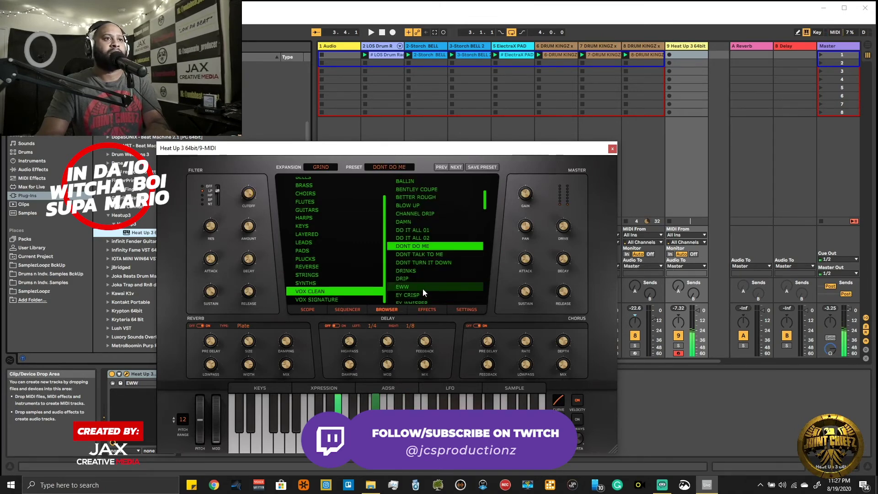
{"action": "left_click", "coordinate": [423, 287]}
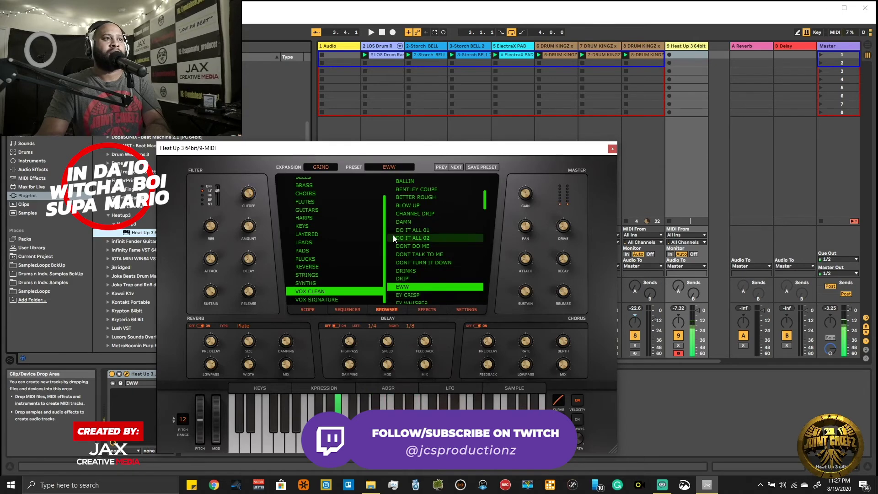
{"action": "scroll", "coordinate": [332, 256], "scroll_direction": "up", "scroll_amount": 2}
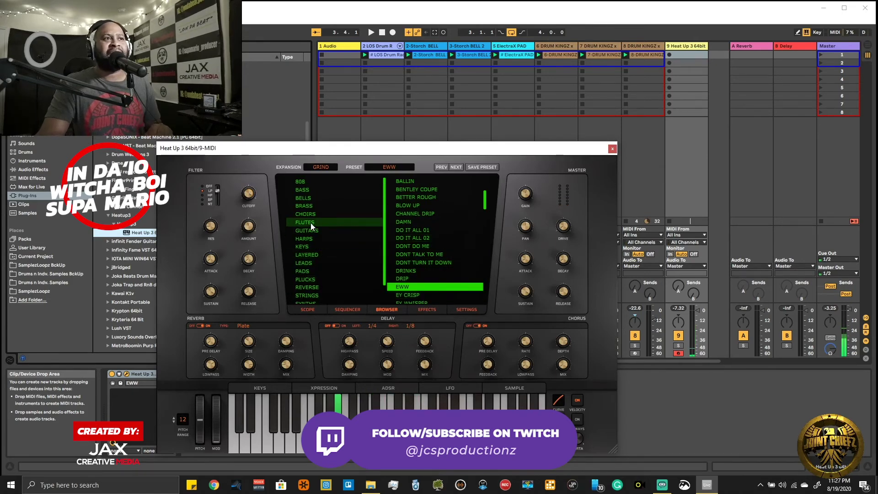
Step: Start the beat playing and browse the FLUTES and 808 categories of the GRIND expansion
{"action": "key", "text": "space"}
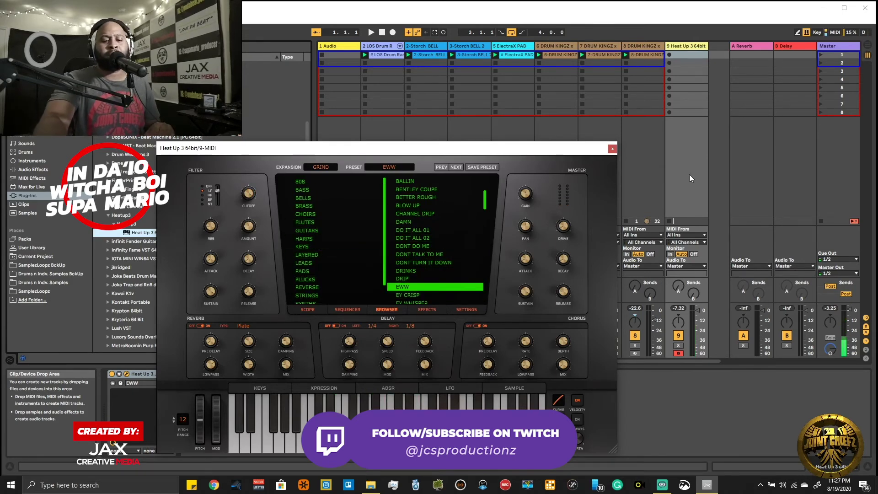
{"action": "left_click", "coordinate": [348, 225]}
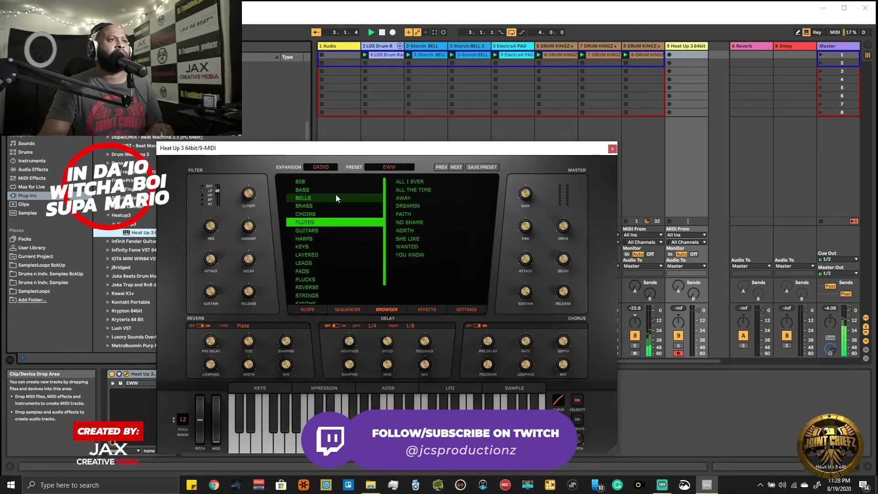
{"action": "left_click", "coordinate": [323, 183]}
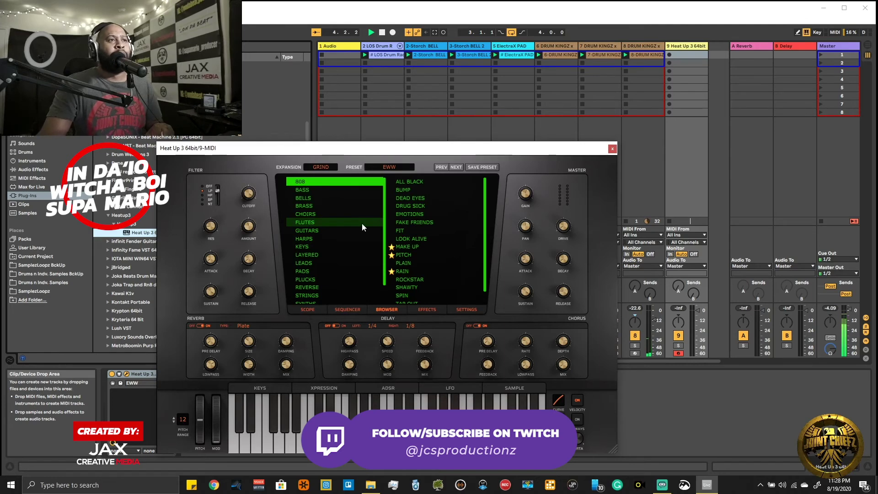
{"action": "scroll", "coordinate": [361, 234], "scroll_direction": "down", "scroll_amount": 1}
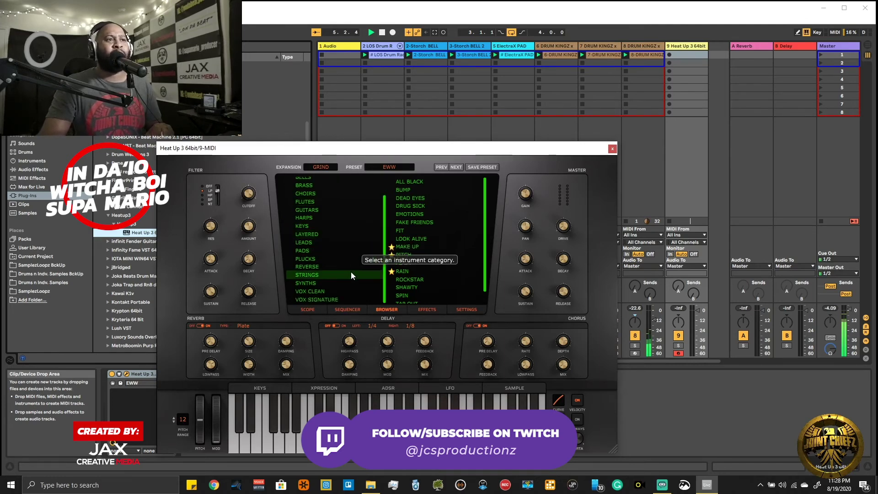
Step: Open the LAYERED category and audition its guitar presets GUNNA, UZI and TOY over the beat
{"action": "left_click", "coordinate": [333, 233]}
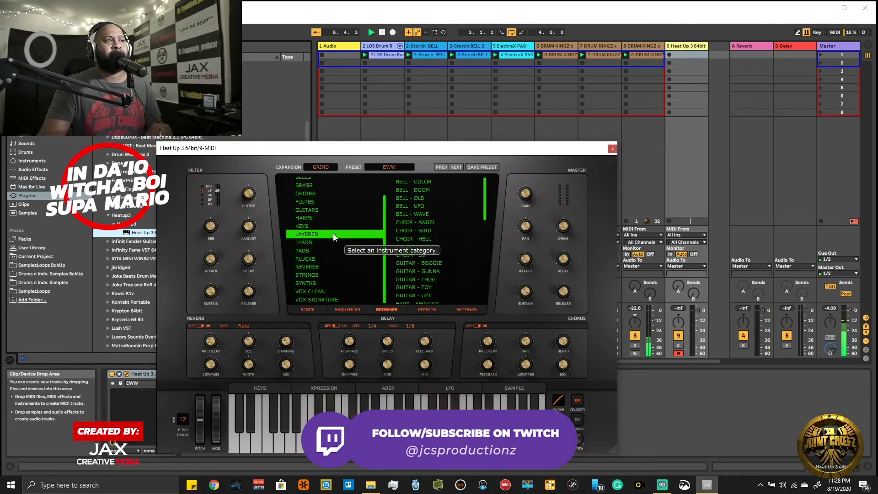
{"action": "left_click", "coordinate": [412, 230]}
{"action": "left_click", "coordinate": [416, 270]}
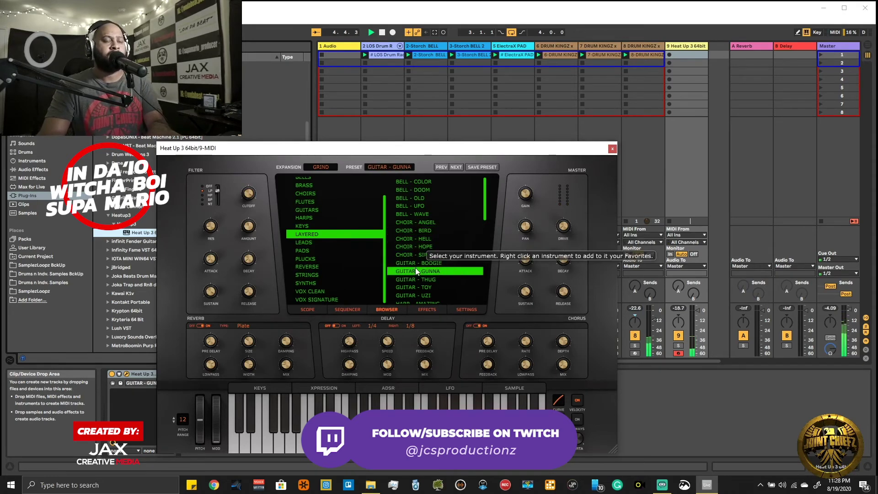
{"action": "left_click", "coordinate": [420, 295]}
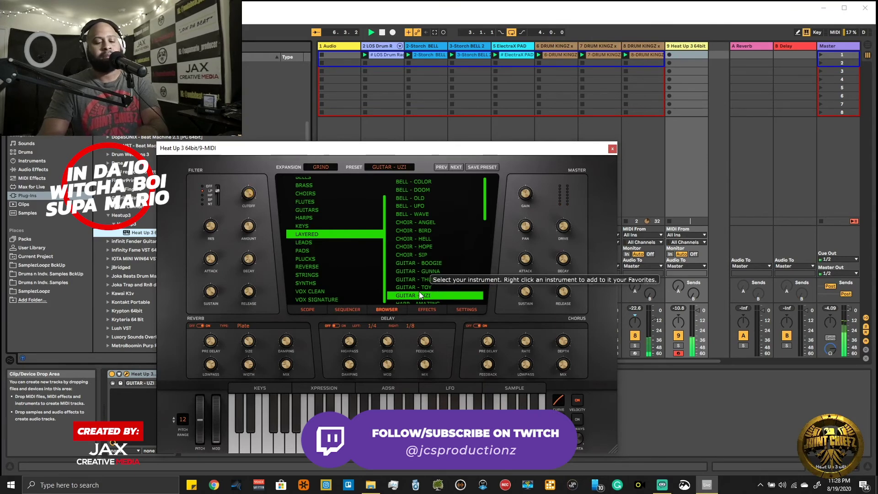
{"action": "left_click", "coordinate": [421, 288]}
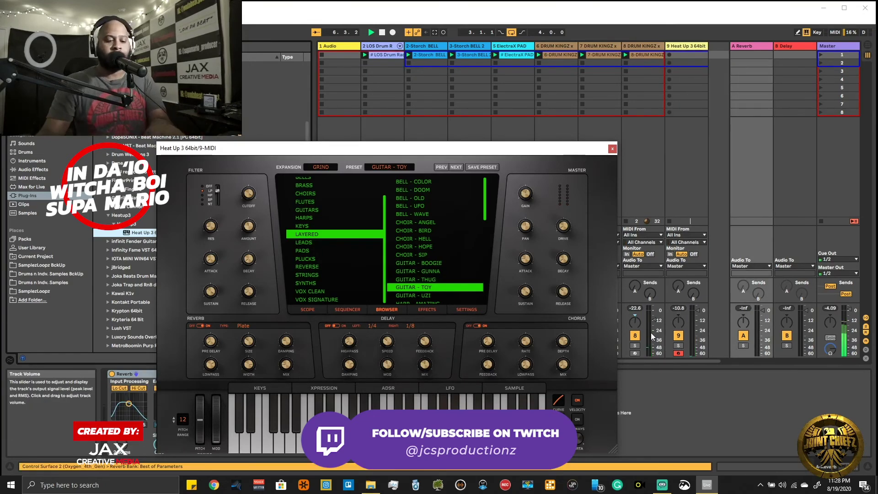
{"action": "scroll", "coordinate": [434, 250], "scroll_direction": "down", "scroll_amount": 2}
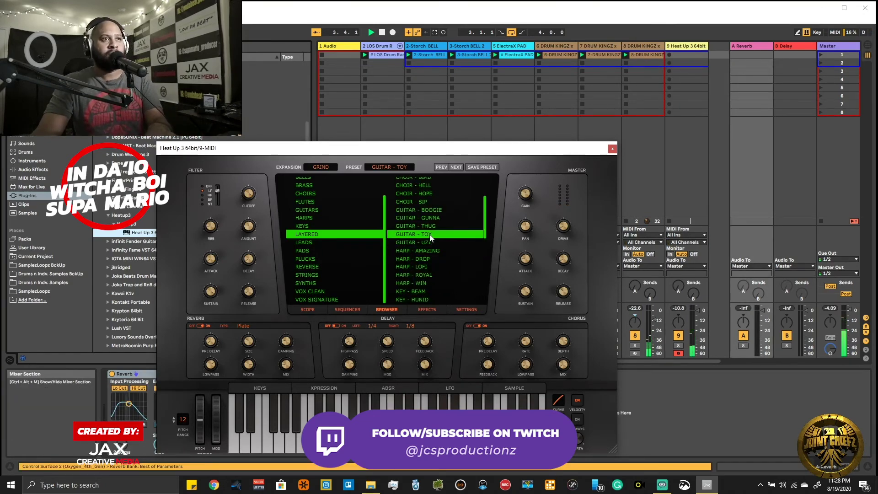
{"action": "left_click", "coordinate": [429, 242]}
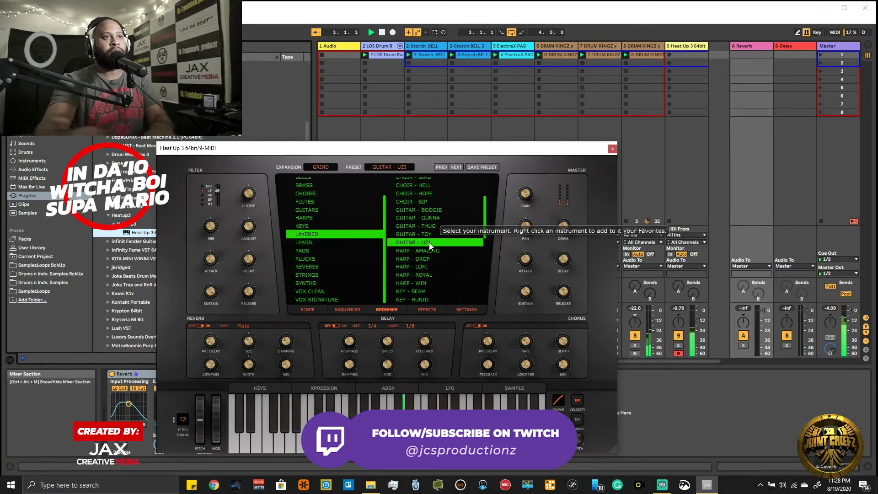
Step: Audition HARP - DROP, HARP - LOFI and HARP - ROYAL, load HARP - WIN, and close the Heat Up 3 window
{"action": "left_click", "coordinate": [437, 257]}
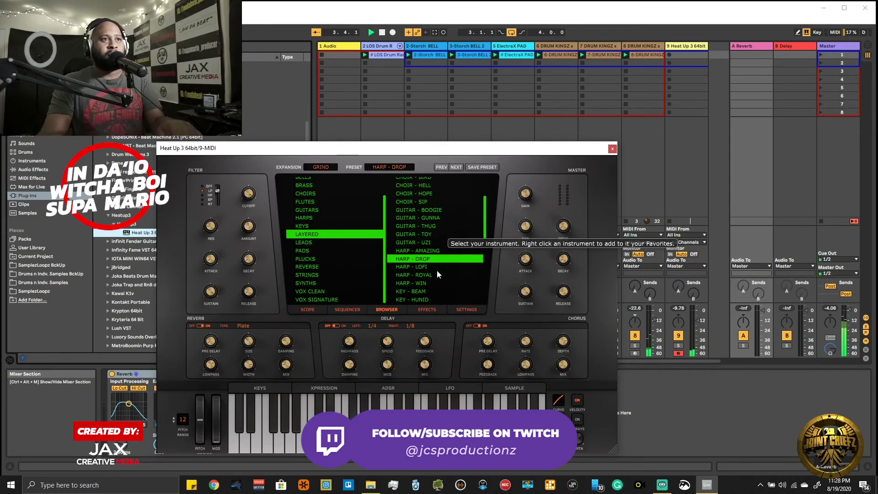
{"action": "left_click", "coordinate": [434, 267]}
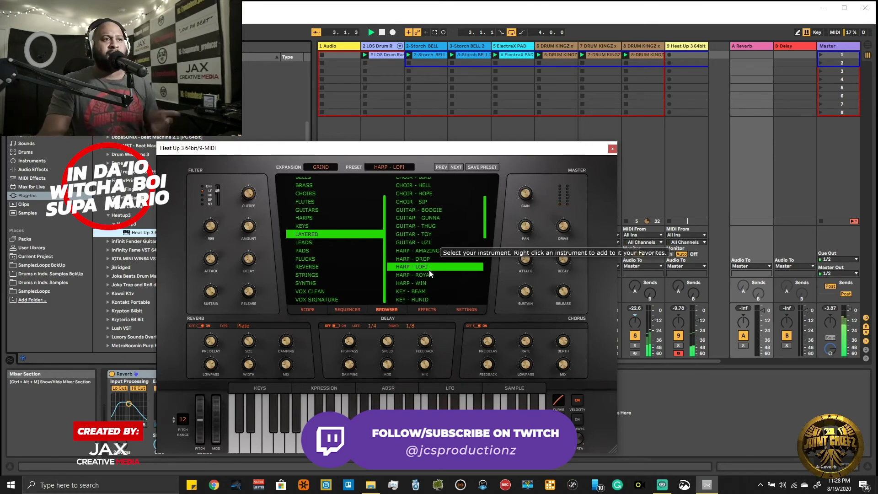
{"action": "left_click", "coordinate": [426, 277]}
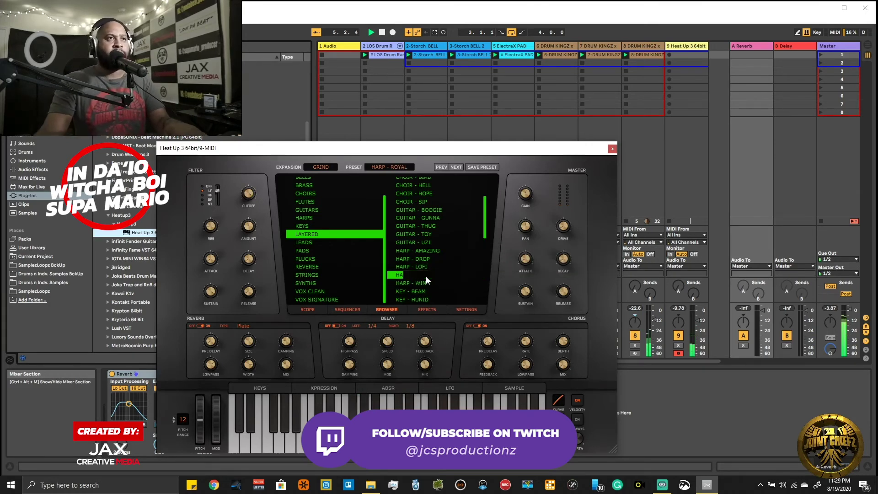
{"action": "left_click", "coordinate": [426, 282]}
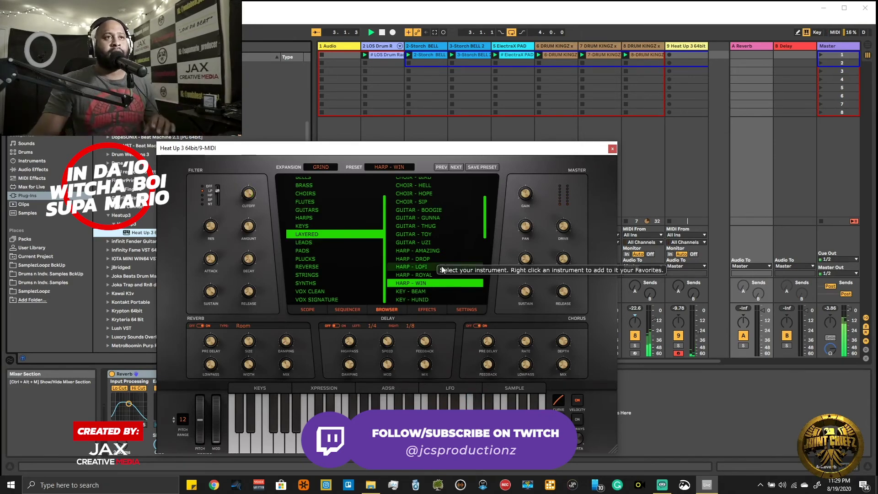
{"action": "left_click", "coordinate": [719, 176]}
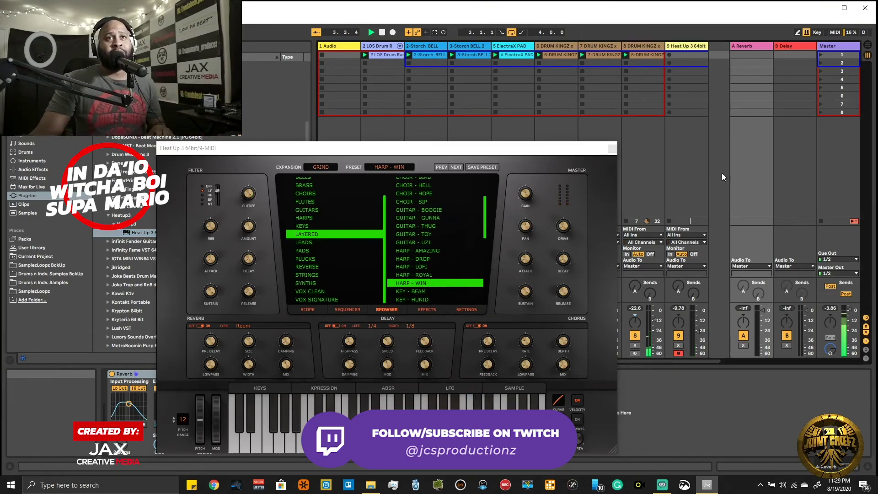
{"action": "left_click", "coordinate": [613, 148]}
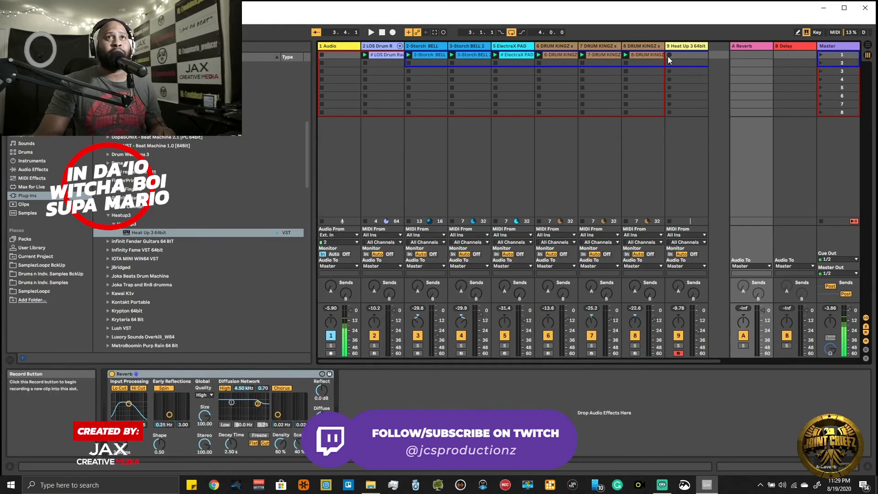
Step: Record an eight-bar C4 to D#4 harp pattern into scene 1 of the 9 Heat Up 3 track and shorten its loop to four bars
{"action": "left_click", "coordinate": [668, 56]}
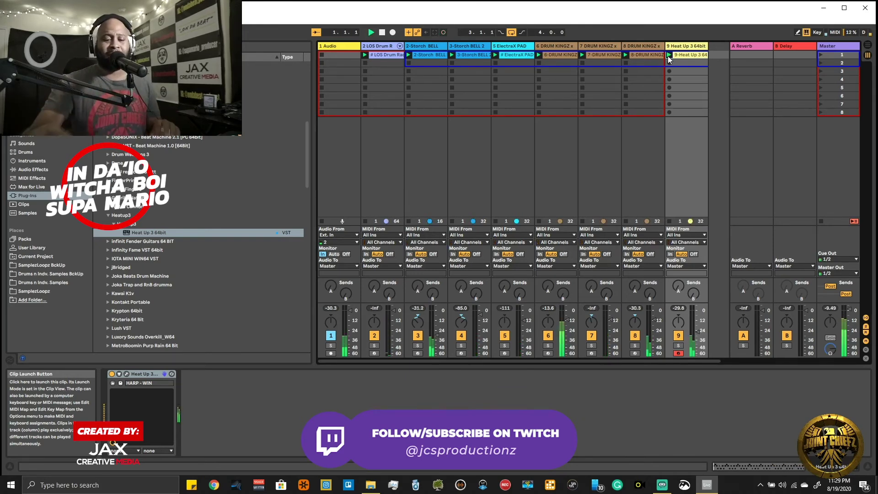
{"action": "double_click", "coordinate": [687, 54]}
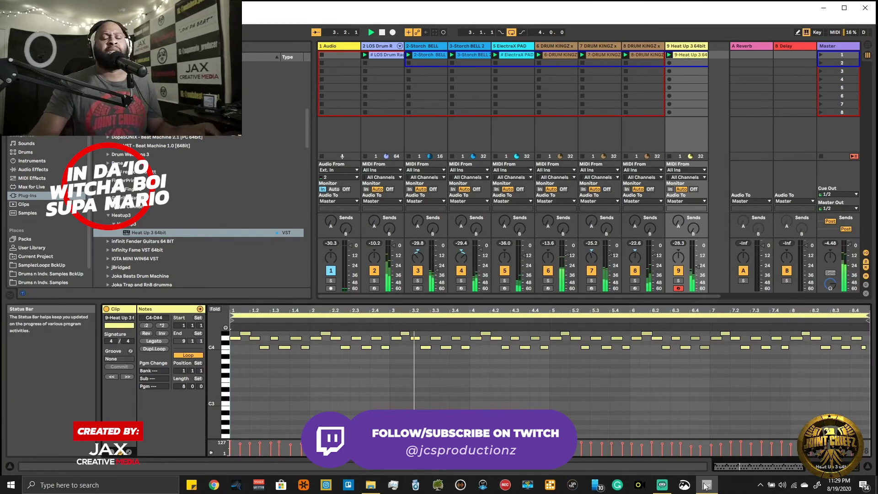
{"action": "left_click_drag", "start_coordinate": [867, 339], "coordinate": [550, 358]}
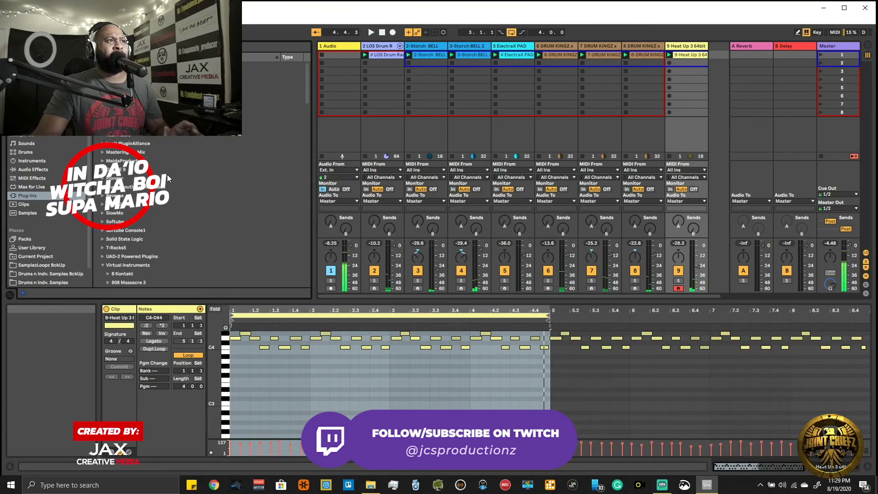
Step: Find the Drip effect among the plug-ins, load it onto the 9 Heat Up 3 track, and reposition its window
{"action": "scroll", "coordinate": [169, 188], "scroll_direction": "down", "scroll_amount": 3}
{"action": "left_click", "coordinate": [168, 184]}
{"action": "scroll", "coordinate": [170, 177], "scroll_direction": "up", "scroll_amount": 5}
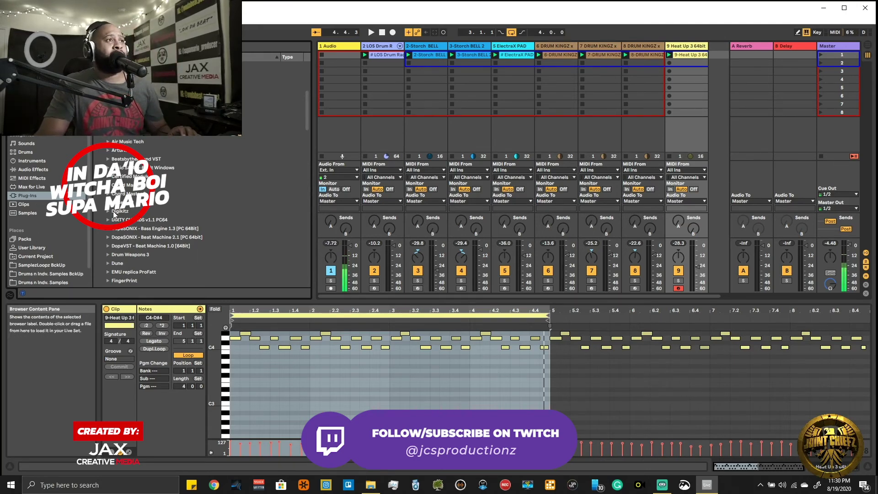
{"action": "left_click", "coordinate": [114, 212]}
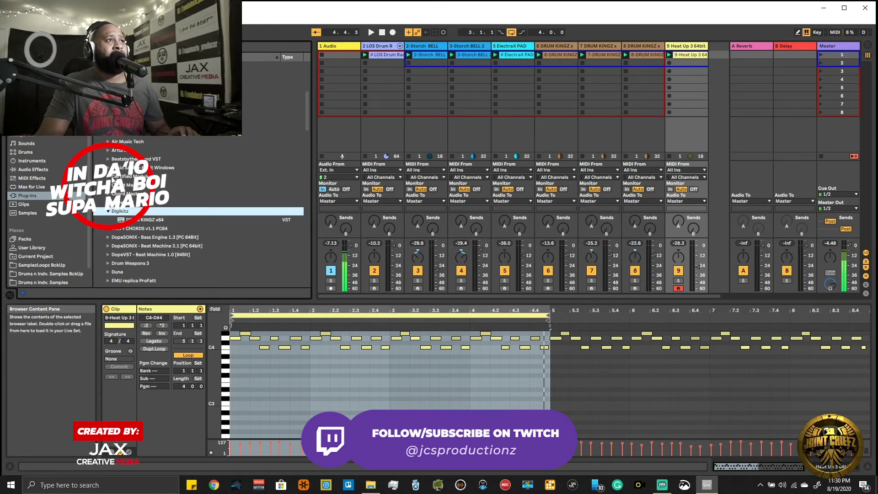
{"action": "left_click", "coordinate": [109, 213]}
{"action": "scroll", "coordinate": [108, 213], "scroll_direction": "down", "scroll_amount": 6}
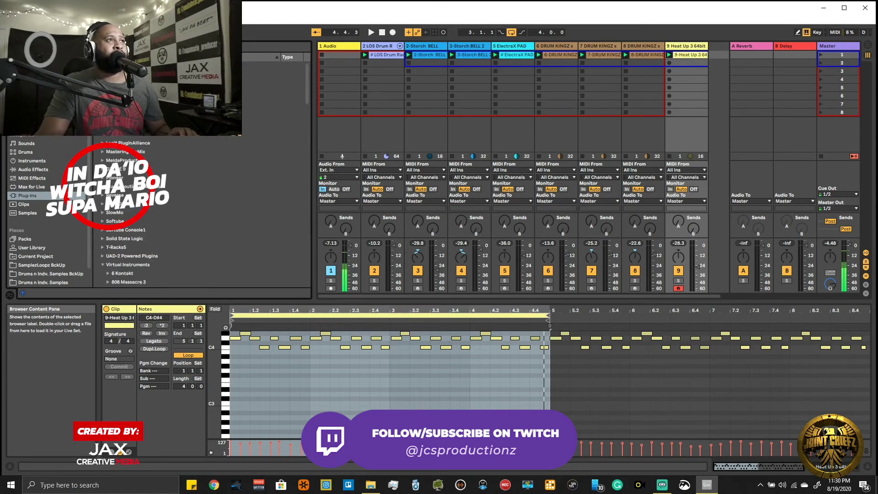
{"action": "left_click", "coordinate": [109, 91]}
{"action": "left_click_drag", "start_coordinate": [120, 100], "coordinate": [532, 83]}
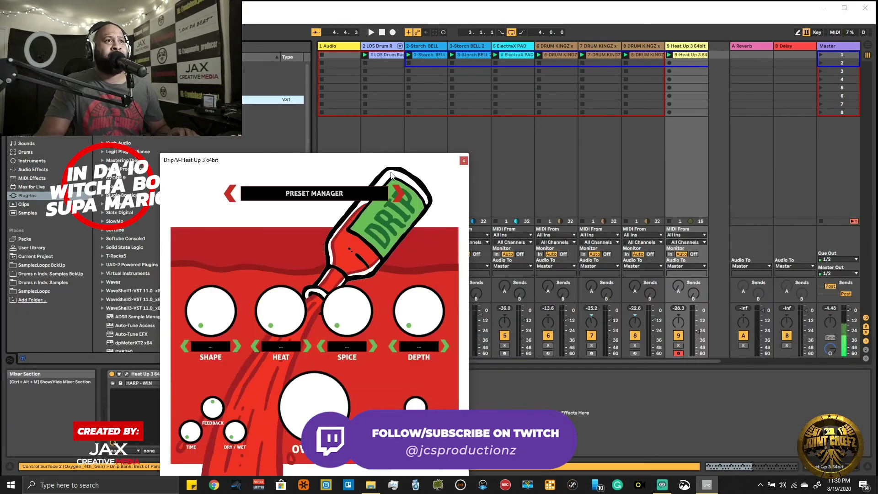
{"action": "left_click_drag", "start_coordinate": [395, 164], "coordinate": [405, 85]}
Step: Load the ICE preset in Drip and set its Overall amount to 0%
{"action": "left_click", "coordinate": [324, 114]}
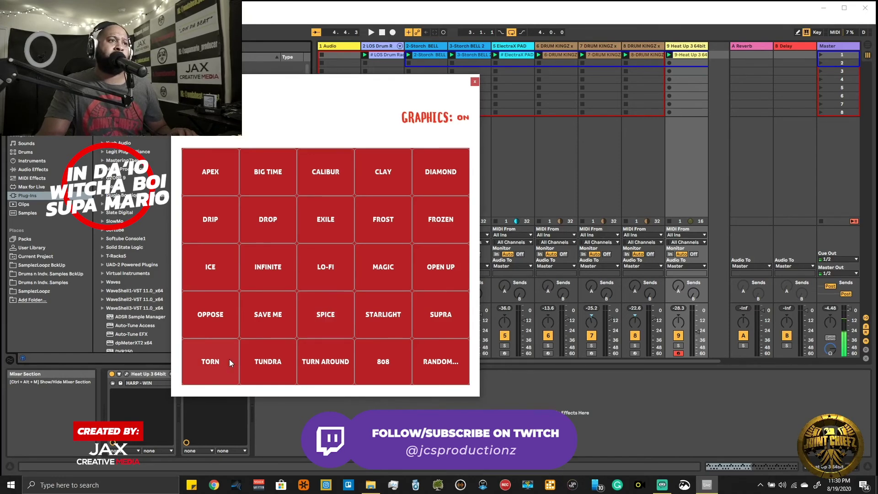
{"action": "left_click", "coordinate": [219, 269]}
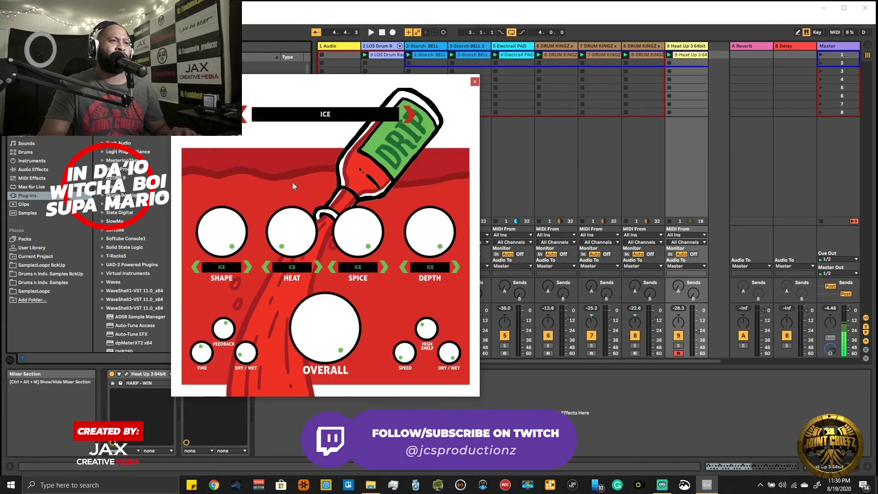
{"action": "left_click_drag", "start_coordinate": [310, 328], "coordinate": [326, 353]}
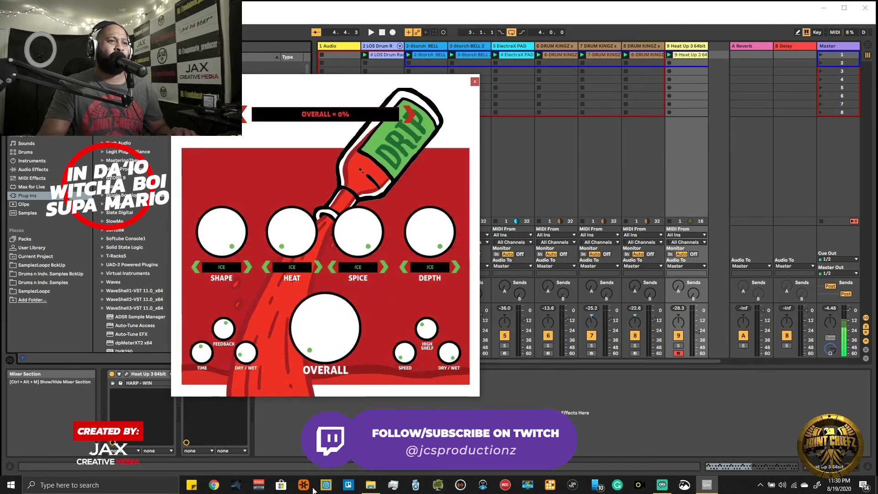
{"action": "left_click", "coordinate": [324, 353]}
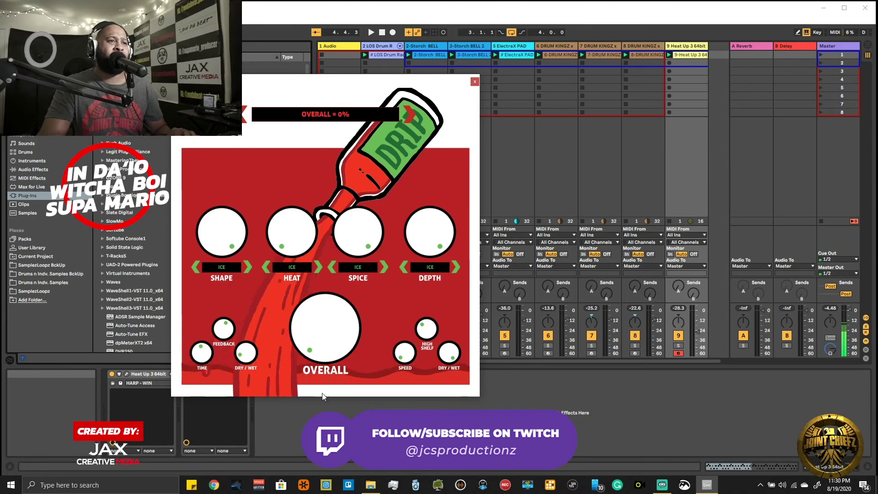
Step: Play the beat and raise Drip's Overall amount on the harp track to roughly the middle of its range
{"action": "left_click_drag", "start_coordinate": [306, 362], "coordinate": [347, 297]}
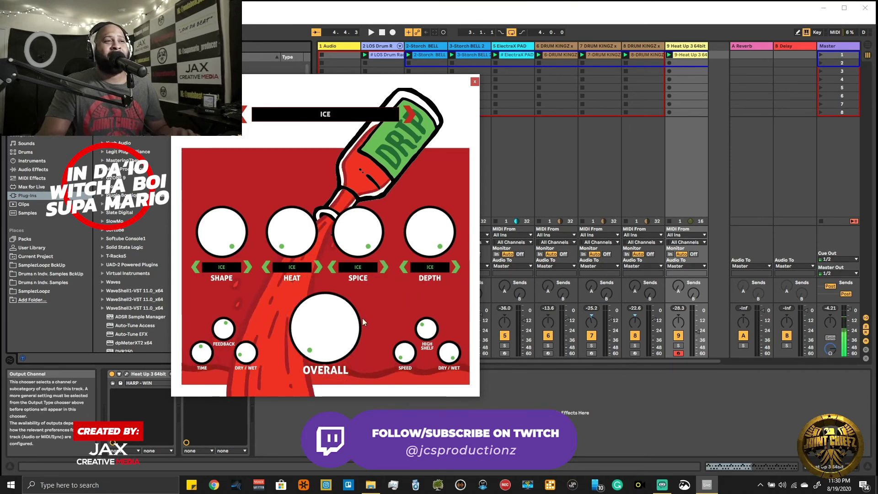
{"action": "key", "text": "space"}
{"action": "left_click_drag", "start_coordinate": [324, 333], "coordinate": [326, 286]}
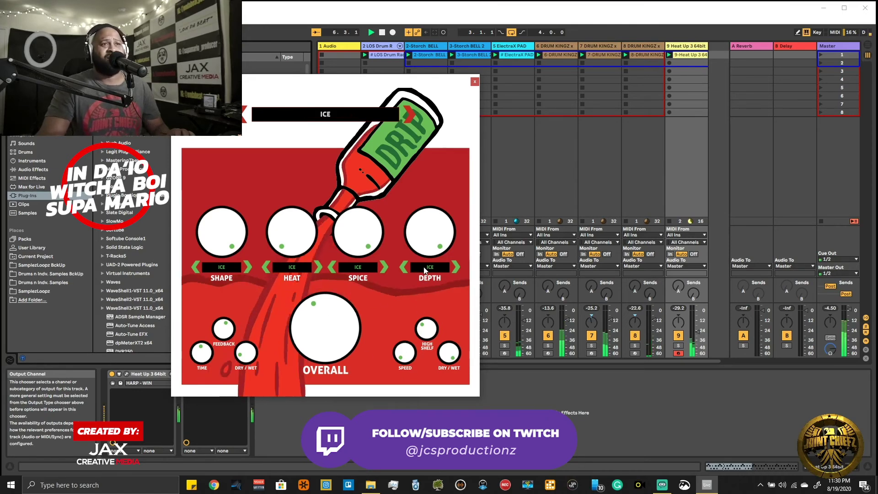
Step: Lower Drip's Heat amount on the harp, pan the 9 Heat Up 3 track to 17R, and close the effect's window
{"action": "left_click_drag", "start_coordinate": [307, 242], "coordinate": [300, 222]}
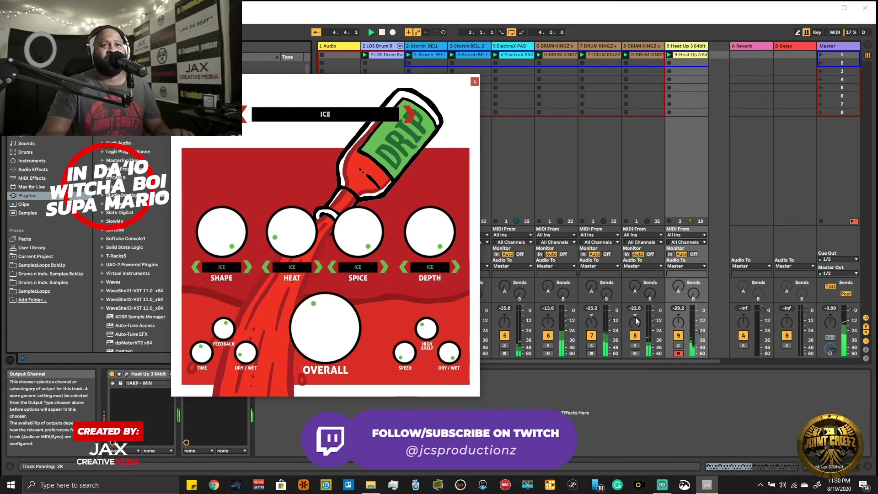
{"action": "left_click", "coordinate": [682, 320]}
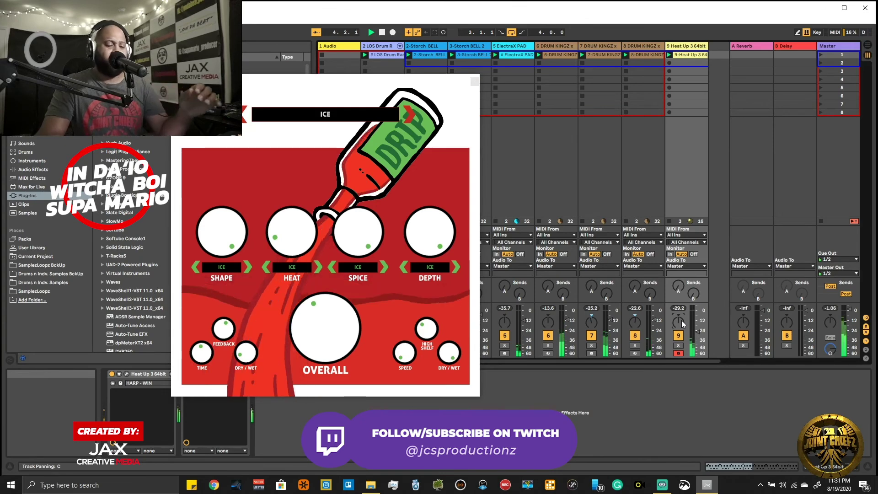
{"action": "left_click_drag", "start_coordinate": [682, 321], "coordinate": [681, 313]}
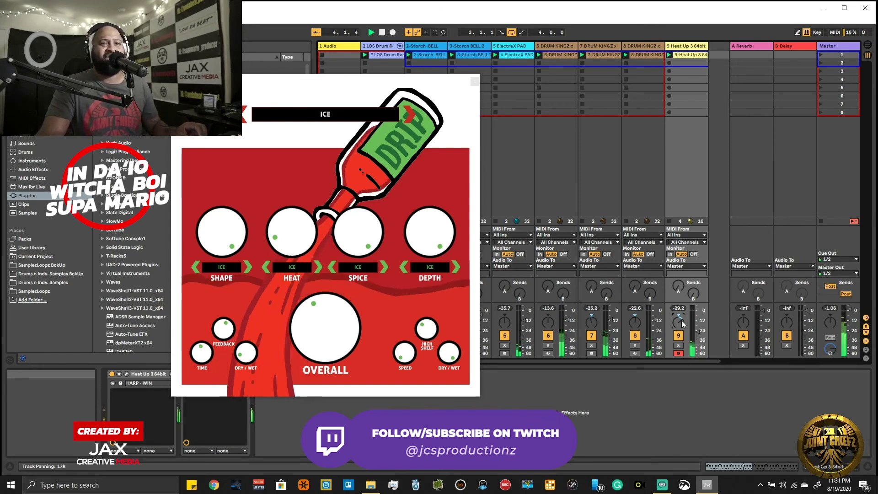
{"action": "left_click", "coordinate": [475, 82]}
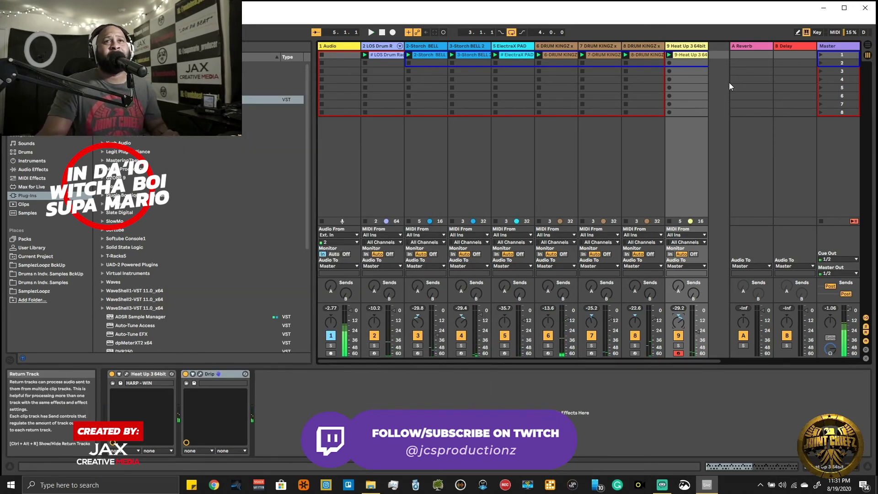
Step: Find Heatup3 among the Virtual Instruments plug-ins and load it onto a new MIDI track after the 9 Heat Up 3 track
{"action": "right_click", "coordinate": [713, 84]}
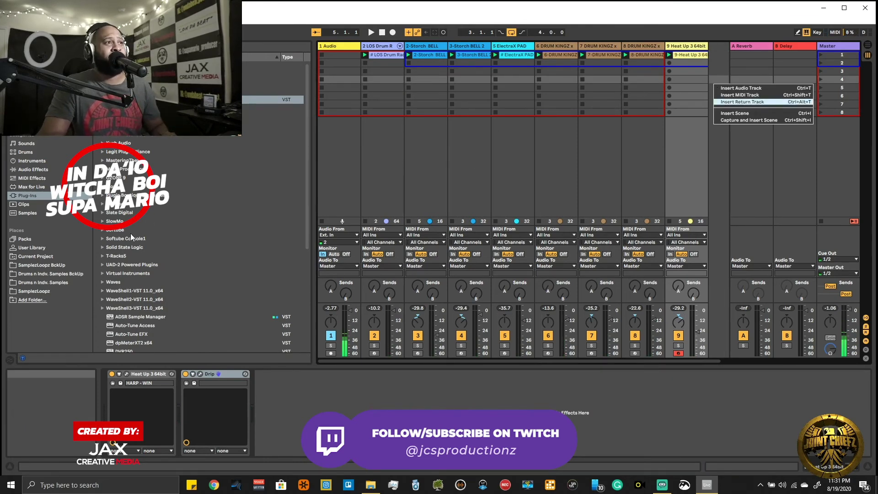
{"action": "left_click", "coordinate": [101, 276]}
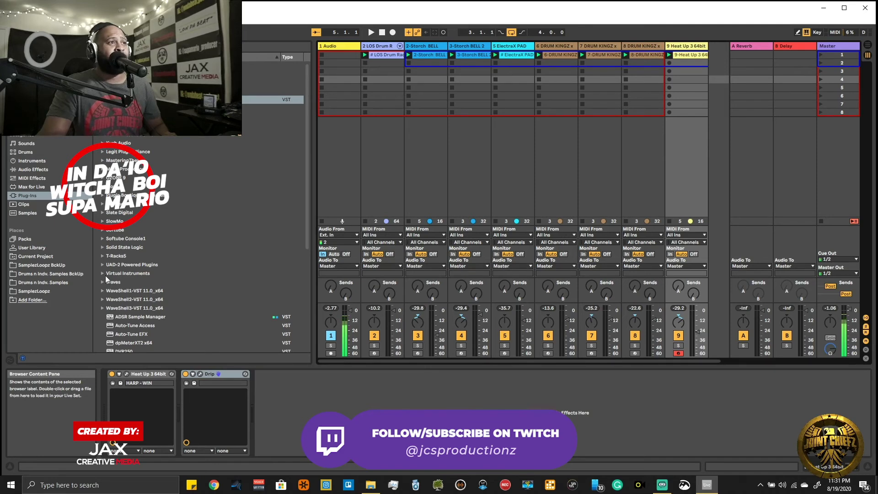
{"action": "left_click", "coordinate": [103, 273]}
{"action": "scroll", "coordinate": [128, 282], "scroll_direction": "down", "scroll_amount": 10}
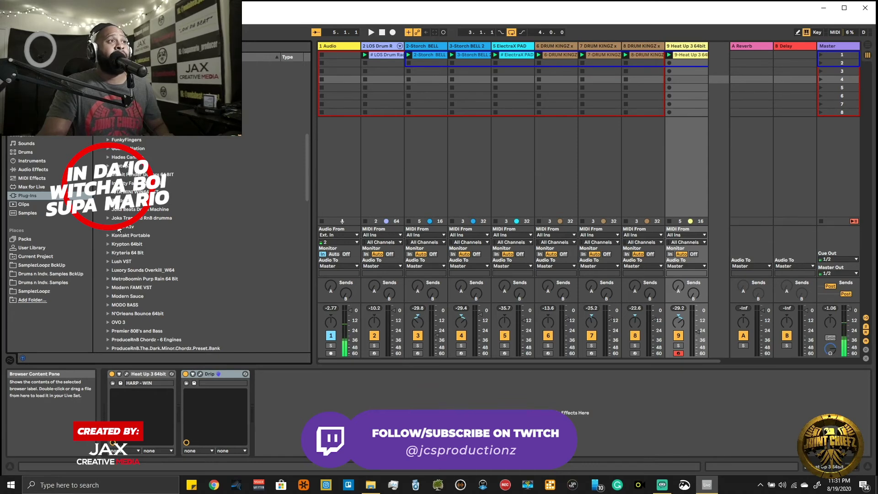
{"action": "scroll", "coordinate": [116, 292], "scroll_direction": "up", "scroll_amount": 5}
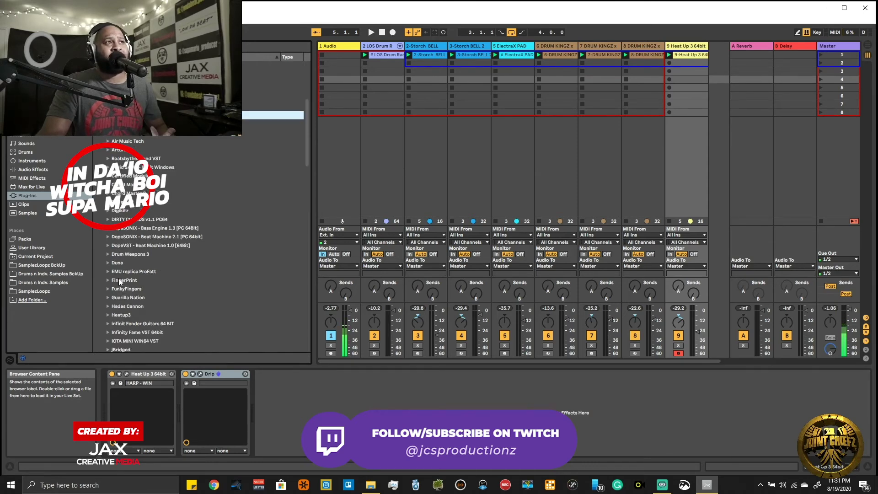
{"action": "scroll", "coordinate": [119, 288], "scroll_direction": "down", "scroll_amount": 5}
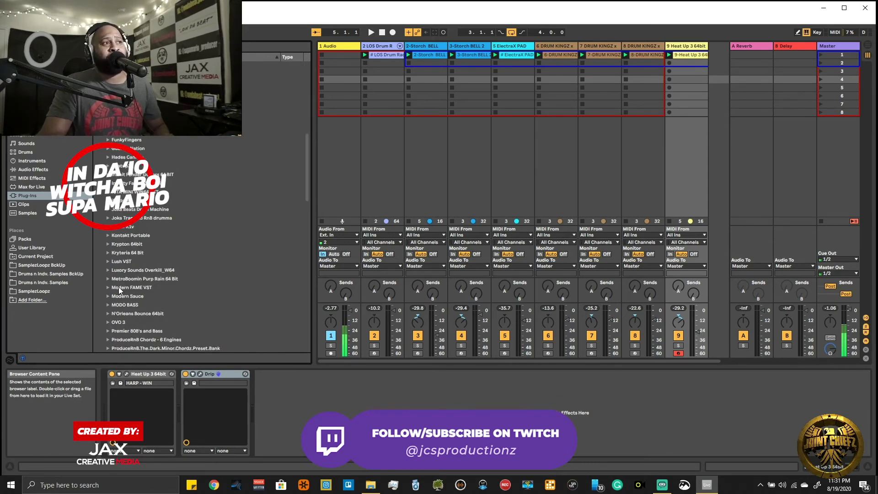
{"action": "left_click", "coordinate": [109, 166]}
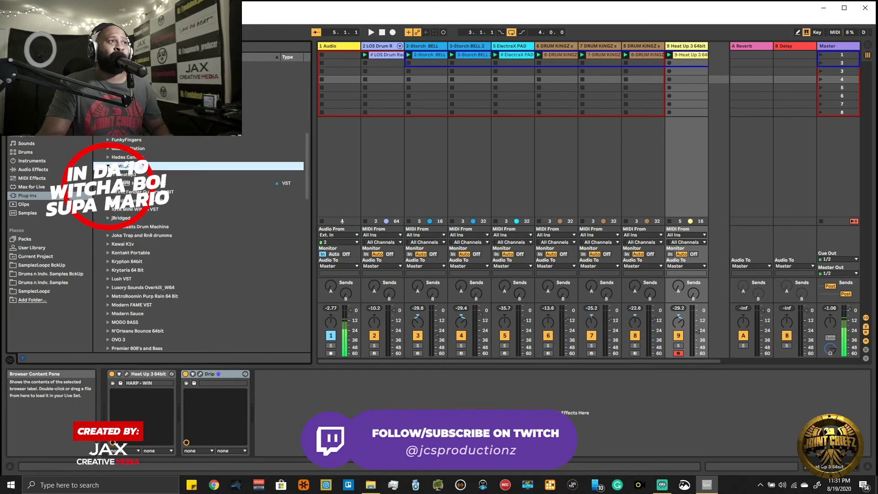
{"action": "left_click", "coordinate": [124, 175]}
{"action": "left_click", "coordinate": [127, 183]}
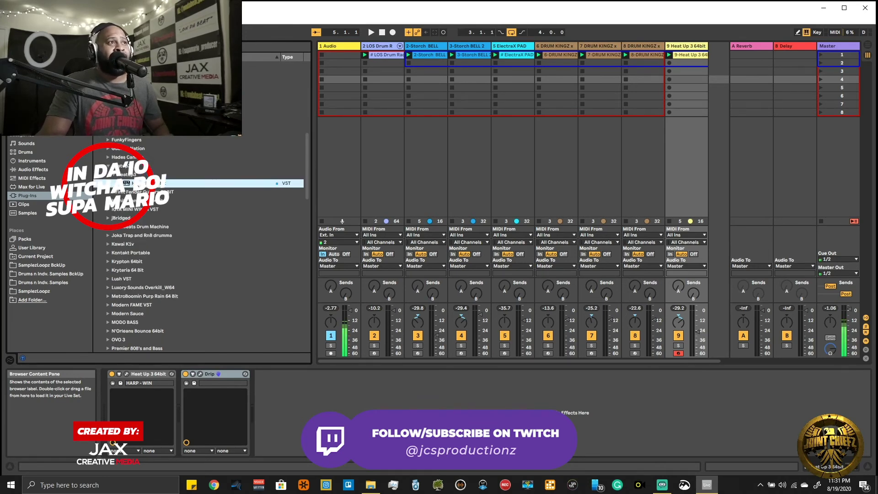
{"action": "left_click_drag", "start_coordinate": [718, 77], "coordinate": [718, 78]}
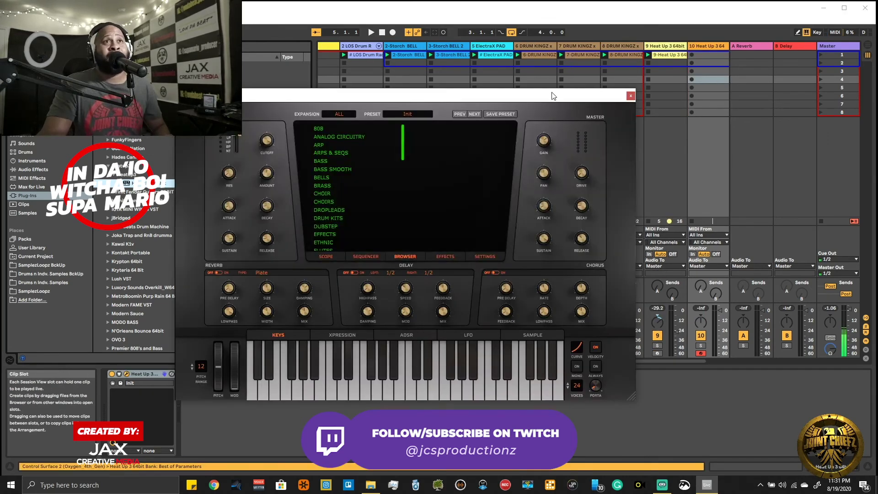
Step: Reposition the new Heat Up 3 window and limit its preset browser to the GRIND expansion
{"action": "left_click_drag", "start_coordinate": [554, 96], "coordinate": [576, 107]}
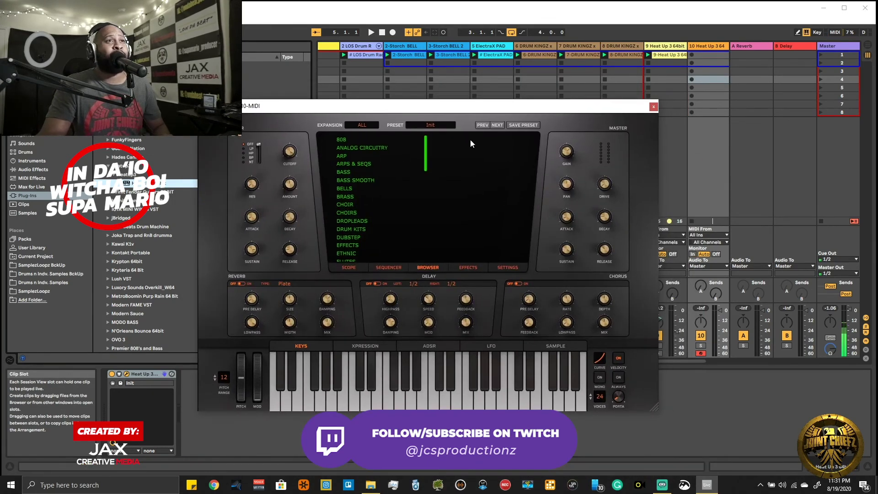
{"action": "left_click_drag", "start_coordinate": [473, 108], "coordinate": [483, 134]}
{"action": "left_click", "coordinate": [361, 165]}
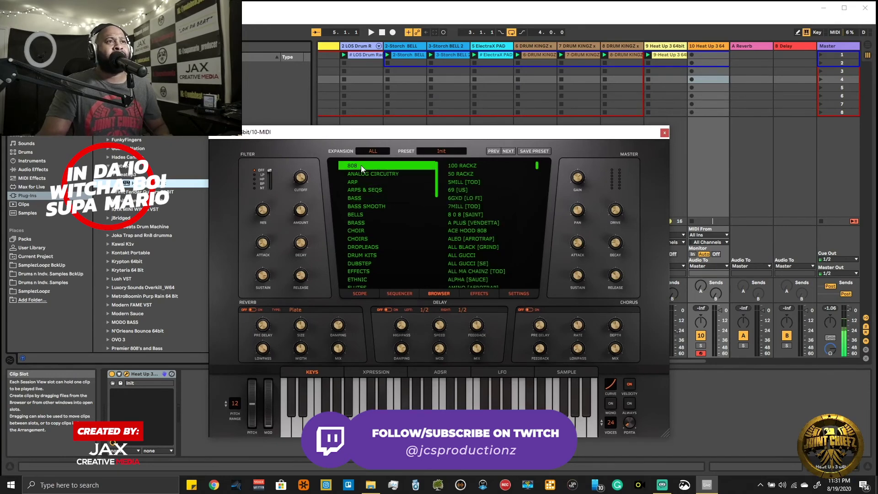
{"action": "left_click", "coordinate": [376, 151]}
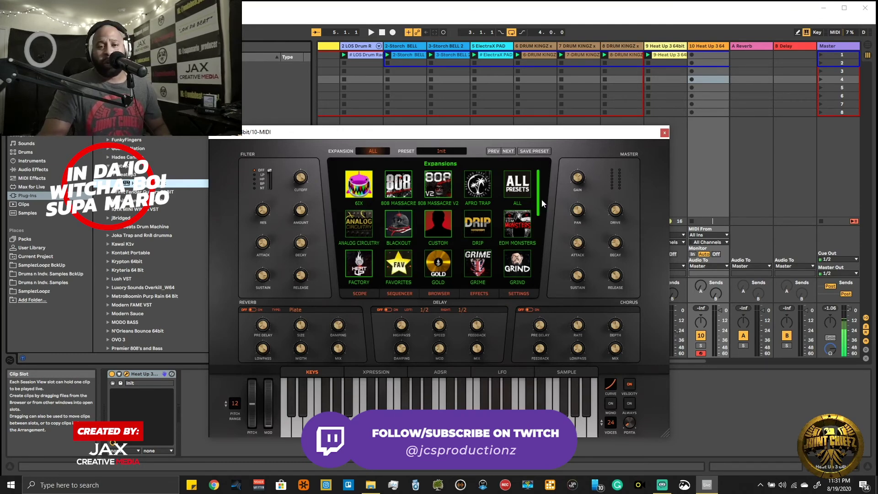
{"action": "left_click_drag", "start_coordinate": [540, 200], "coordinate": [539, 222]}
{"action": "left_click", "coordinate": [517, 215]}
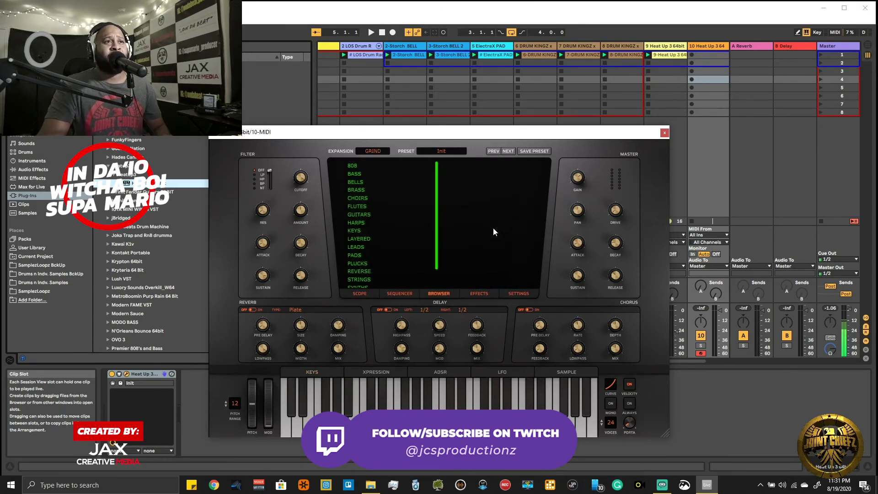
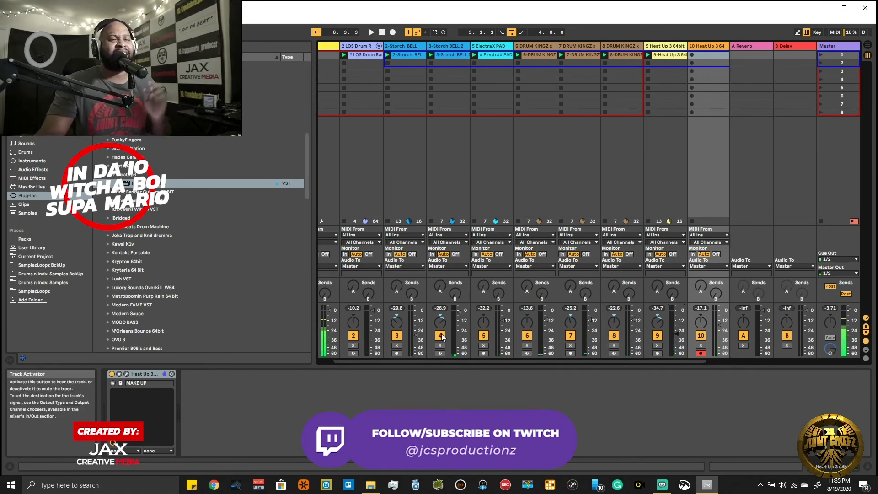
Step: Restart the beat and compare it with and without the 2-Storch BELL track on channel 3
{"action": "key", "text": "space"}
{"action": "key", "text": "space"}
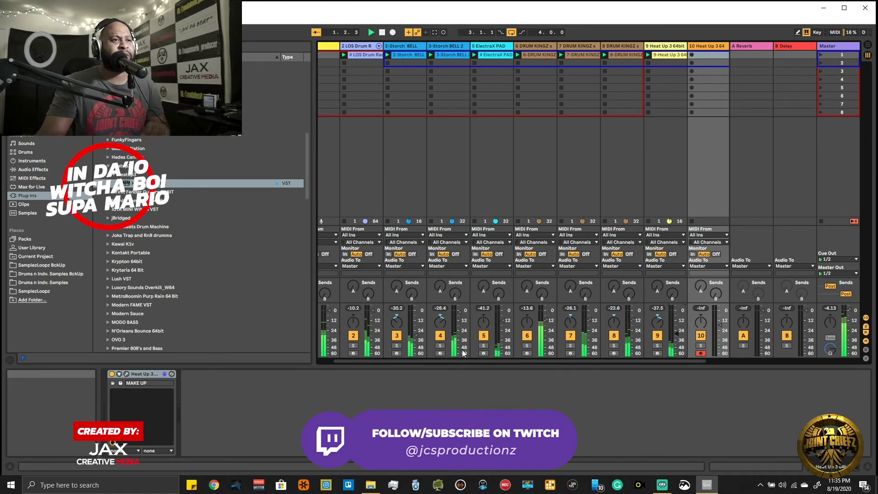
{"action": "left_click", "coordinate": [396, 347]}
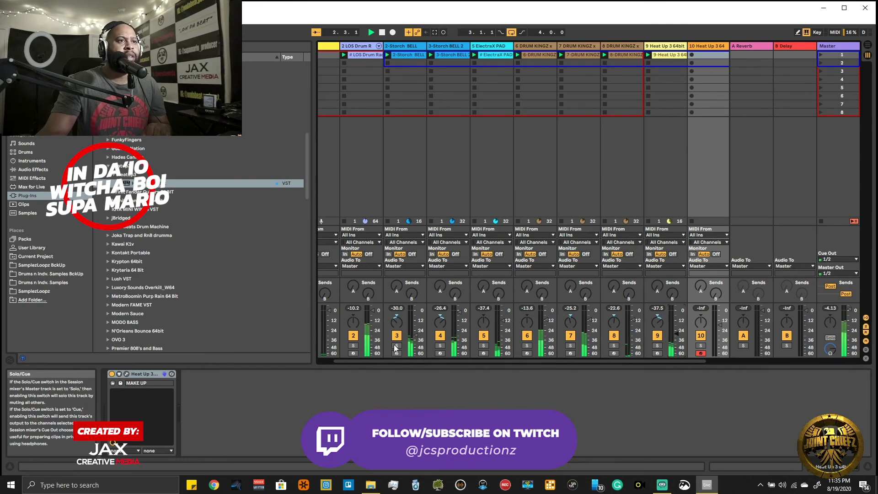
{"action": "left_click", "coordinate": [396, 346]}
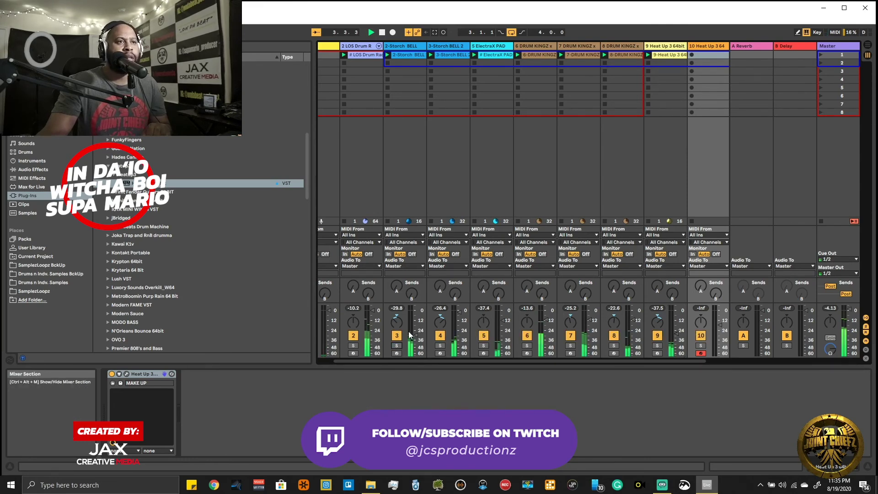
{"action": "left_click", "coordinate": [398, 335]}
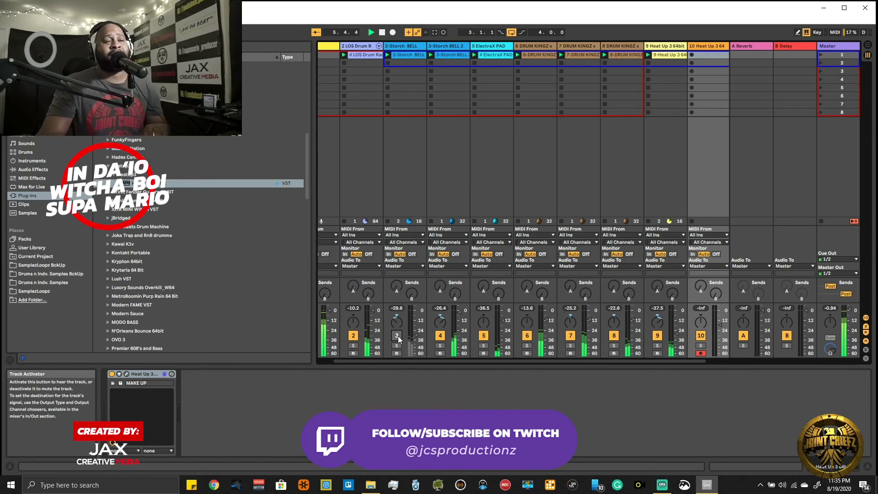
{"action": "left_click", "coordinate": [397, 336]}
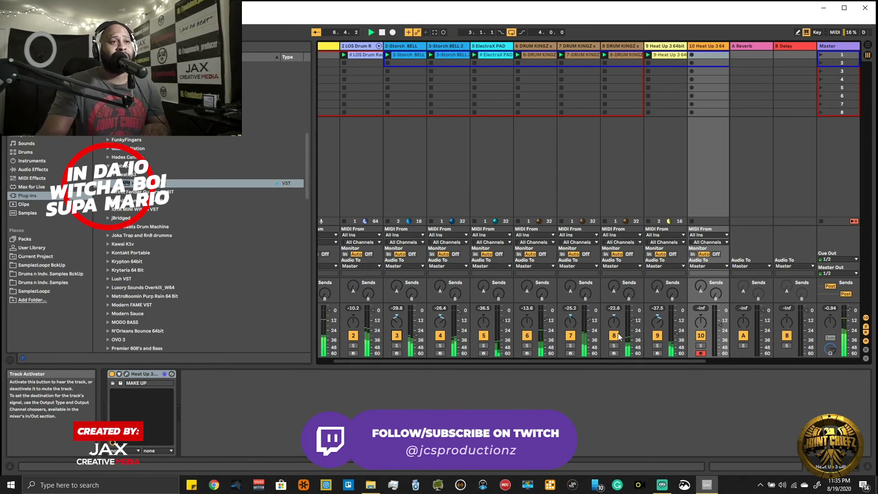
Step: Deactivate the 2-Storch BELL track on channel 3, switching the 9 Heat Up 3 track off and back on for comparison
{"action": "left_click", "coordinate": [657, 336]}
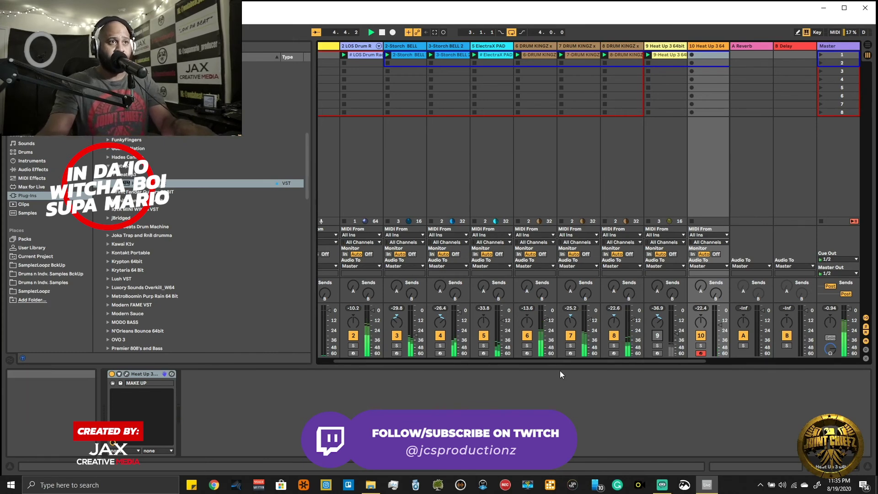
{"action": "left_click", "coordinate": [398, 338]}
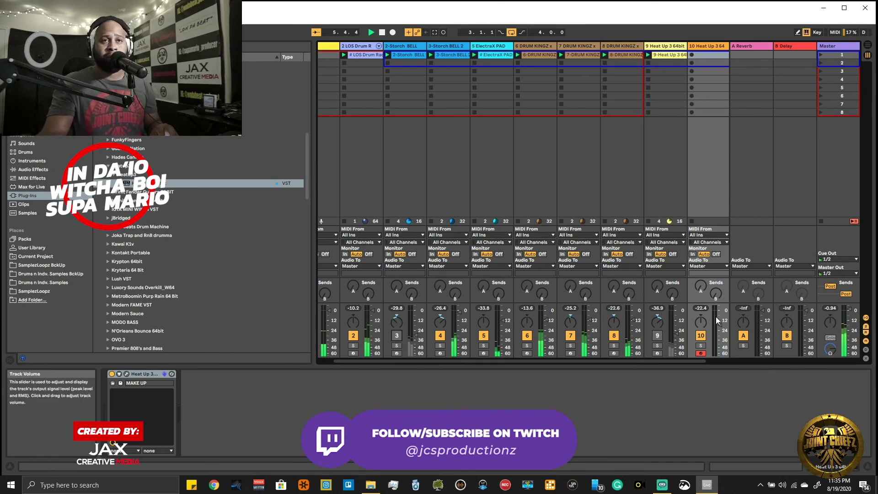
{"action": "left_click", "coordinate": [661, 338]}
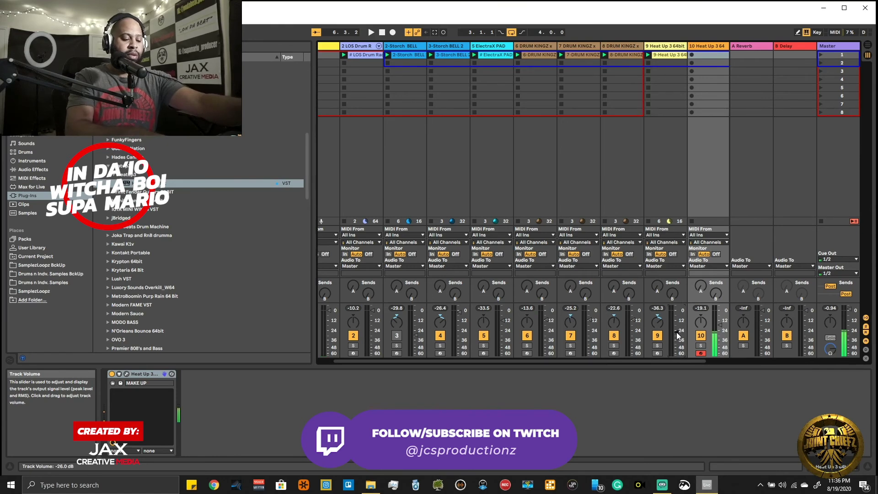
Step: Play the beat and record a 16-bar D2 to A3 pattern with the MAKE UP preset into scene 1 of track 10
{"action": "key", "text": "space"}
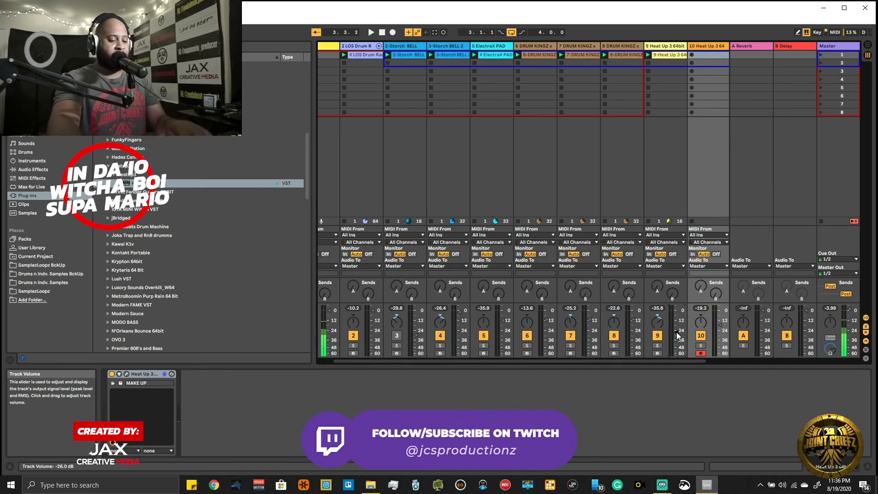
{"action": "key", "text": "space"}
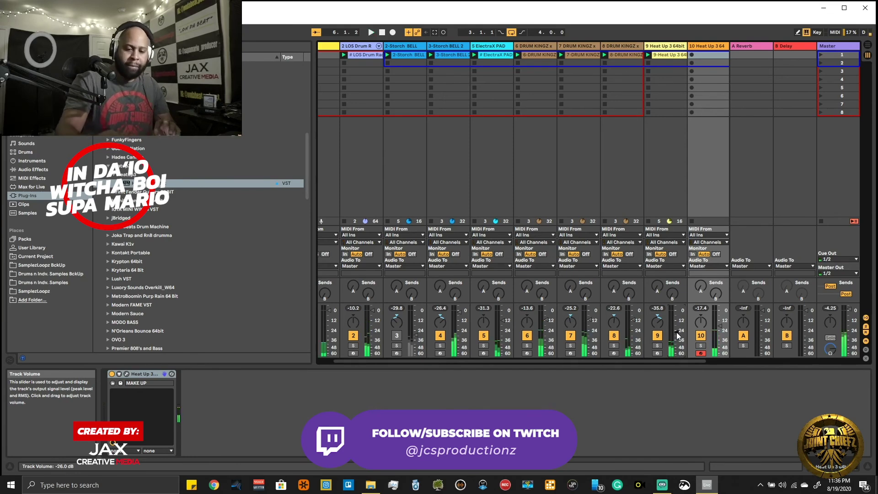
{"action": "key", "text": "ctrl+v"}
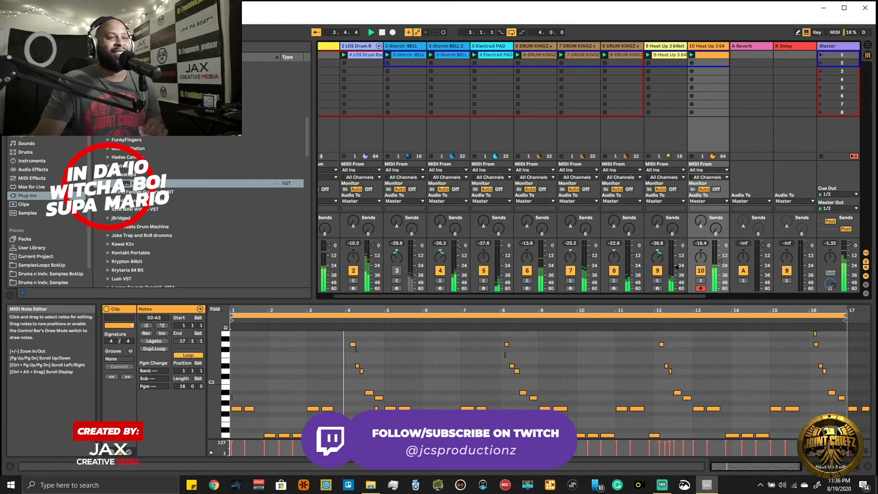
Step: Shorten the loop of the new track 10 clip to eight bars, ending at bar 9
{"action": "left_click_drag", "start_coordinate": [333, 361], "coordinate": [367, 351]}
{"action": "key", "text": "Delete"}
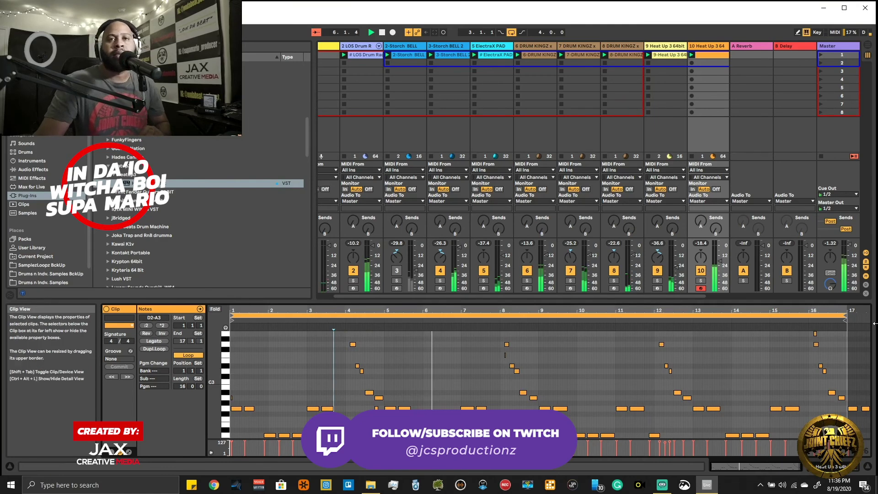
{"action": "left_click_drag", "start_coordinate": [845, 317], "coordinate": [543, 310]}
{"action": "left_click_drag", "start_coordinate": [473, 316], "coordinate": [501, 284]}
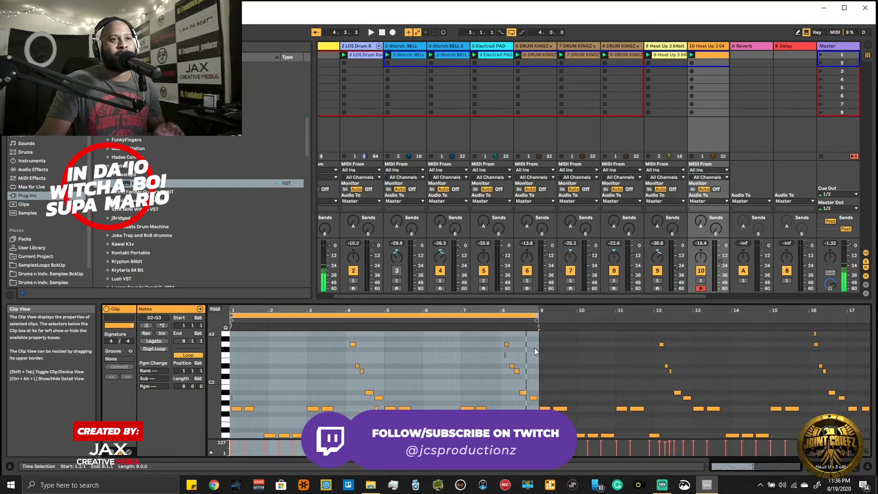
Step: Select the notes in the clip's first eight bars and quantize their starts to 1/16 at 100%
{"action": "left_click_drag", "start_coordinate": [487, 363], "coordinate": [514, 355]}
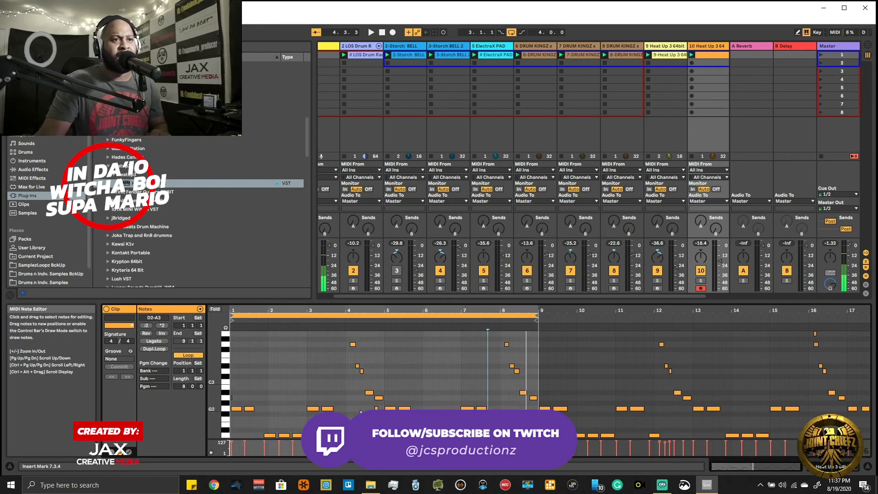
{"action": "left_click_drag", "start_coordinate": [360, 410], "coordinate": [377, 409]}
{"action": "left_click", "coordinate": [360, 366]}
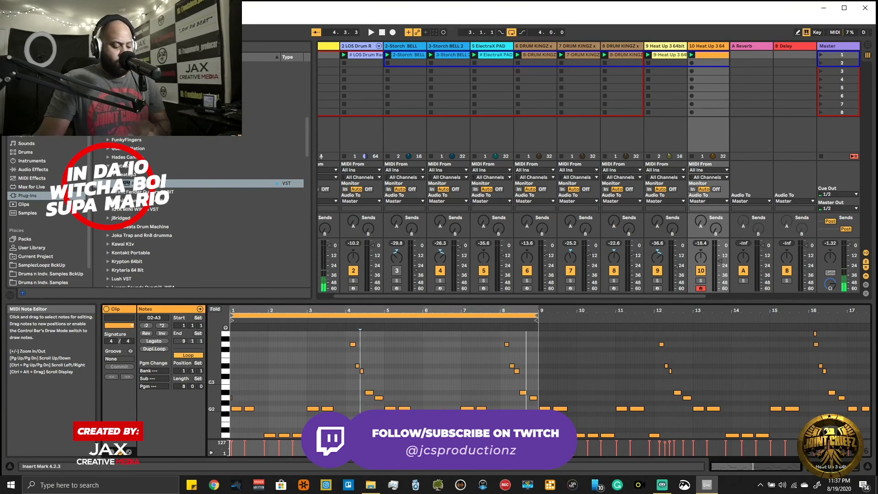
{"action": "left_click_drag", "start_coordinate": [542, 341], "coordinate": [152, 468]}
{"action": "right_click", "coordinate": [276, 372]}
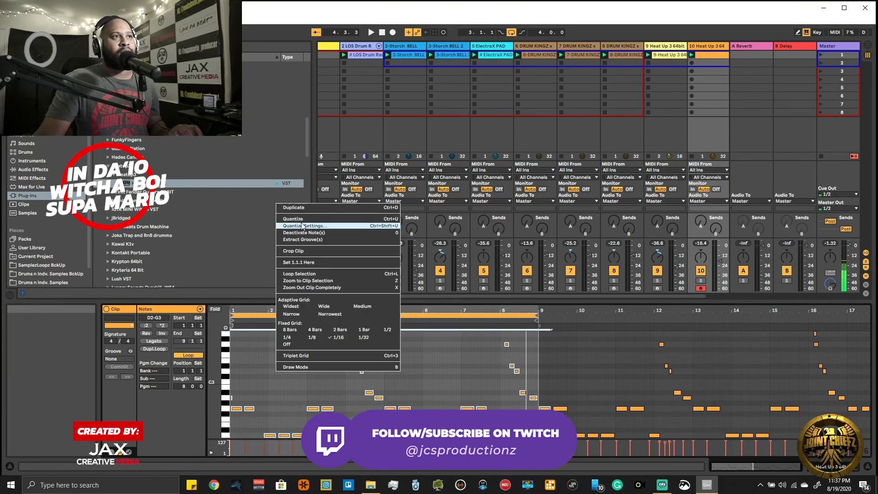
{"action": "left_click", "coordinate": [302, 226]}
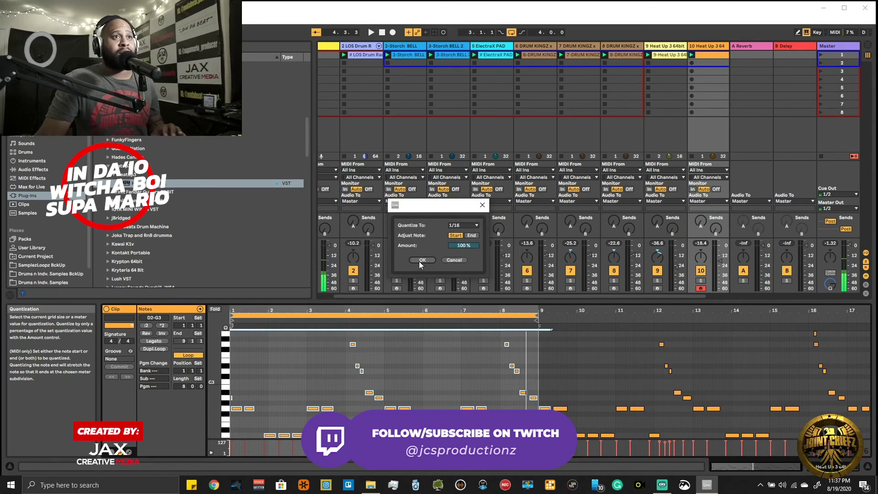
{"action": "left_click", "coordinate": [421, 260]}
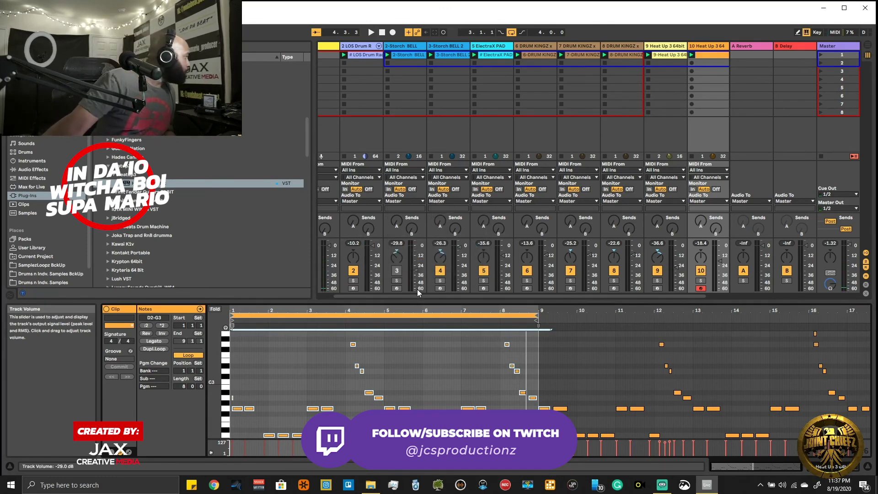
Step: Play the beat, reactivate the 2-Storch BELL track on channel 3 and raise its volume
{"action": "key", "text": "space"}
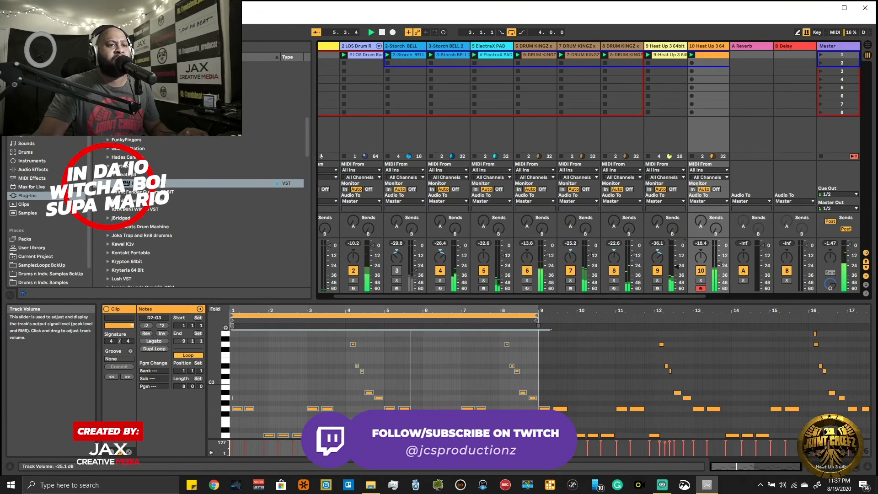
{"action": "left_click", "coordinate": [397, 271]}
{"action": "left_click_drag", "start_coordinate": [411, 280], "coordinate": [410, 272]}
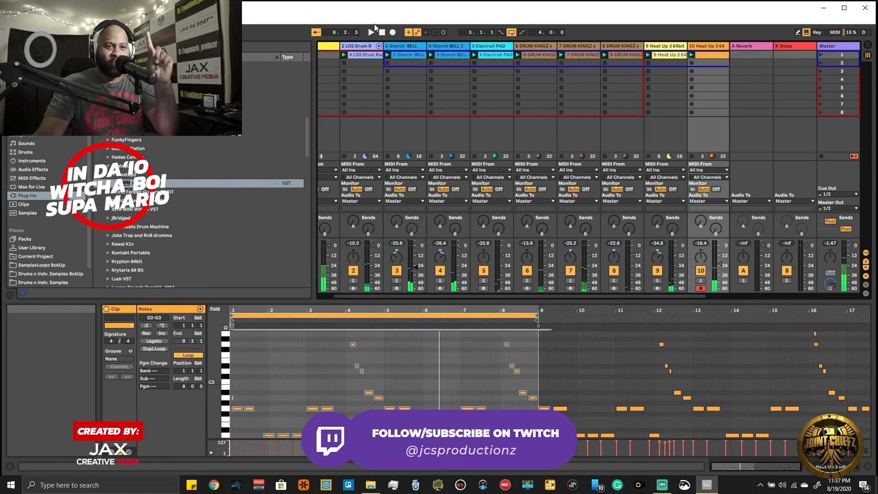
Step: Deactivate the two D4 notes at the start of bar 2 in the 2-Storch BELL clip
{"action": "left_click", "coordinate": [407, 54]}
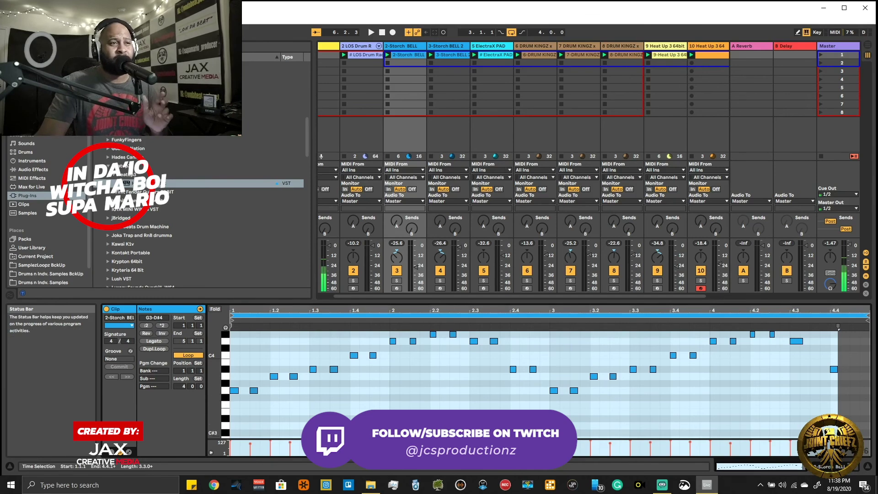
{"action": "key", "text": "space"}
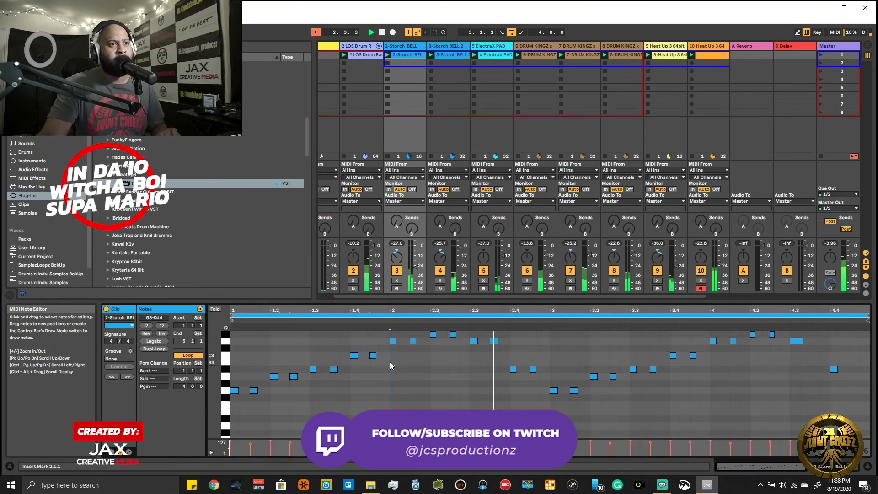
{"action": "left_click_drag", "start_coordinate": [390, 362], "coordinate": [419, 333]}
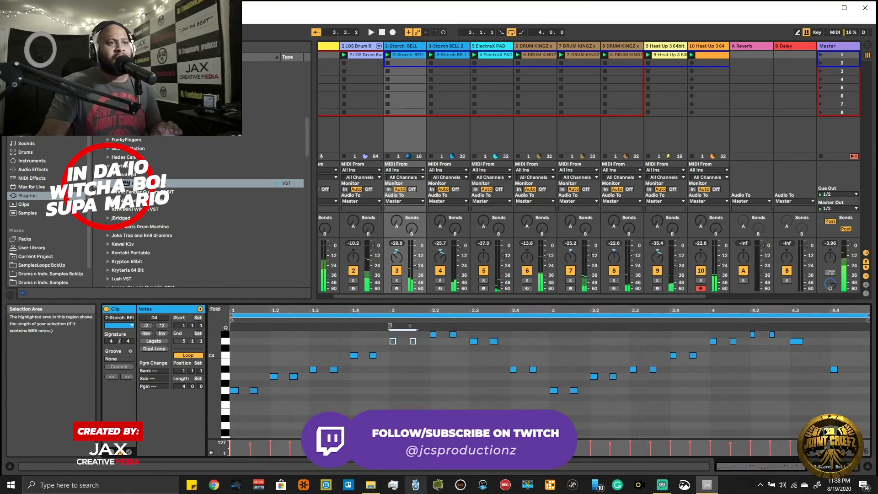
{"action": "left_click", "coordinate": [396, 360]}
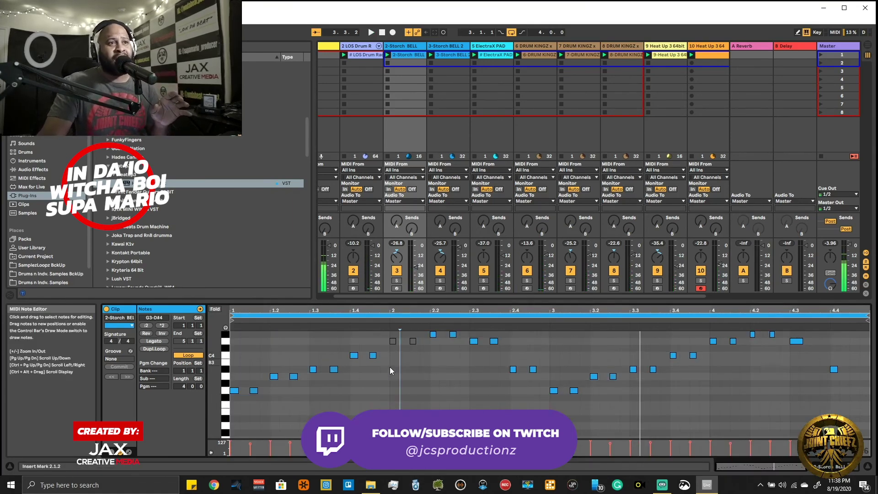
{"action": "left_click_drag", "start_coordinate": [389, 370], "coordinate": [416, 333]}
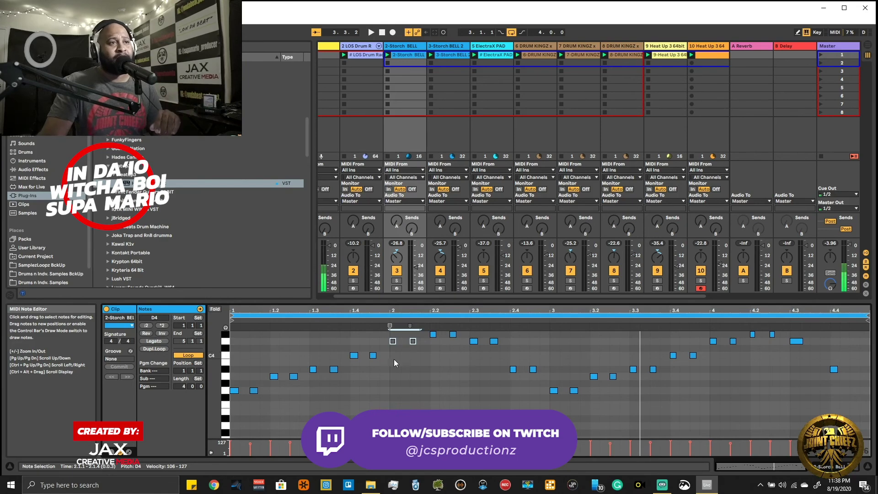
{"action": "key", "text": "space"}
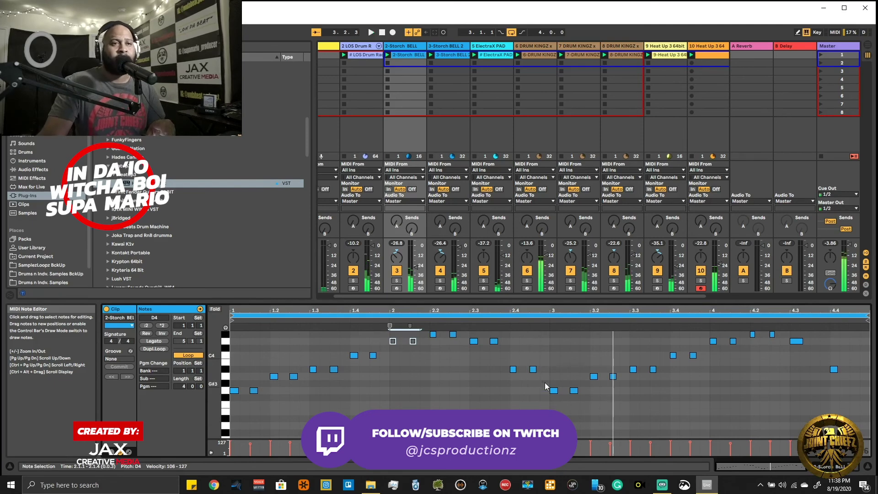
Step: Deactivate the bell clip's G3 pair at bar 3 and D4 pair at bar 4, readjusting the track's volume during playback
{"action": "left_click_drag", "start_coordinate": [500, 382], "coordinate": [538, 357]}
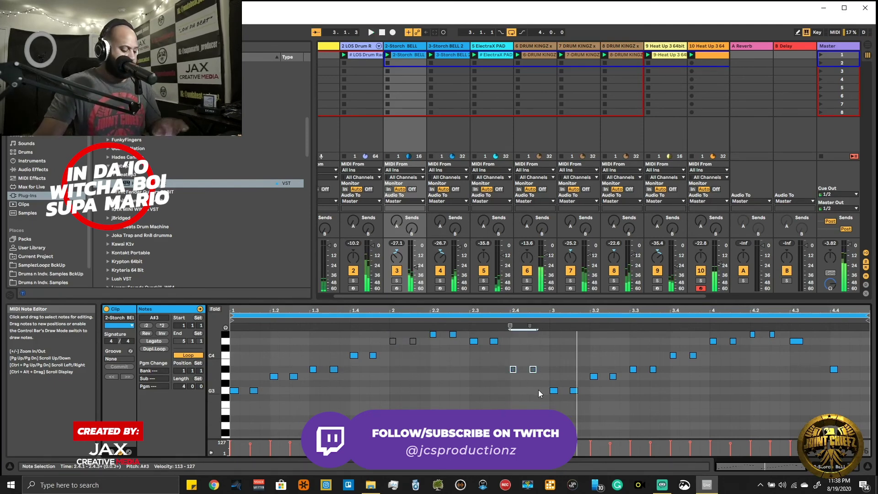
{"action": "left_click_drag", "start_coordinate": [540, 394], "coordinate": [576, 389]}
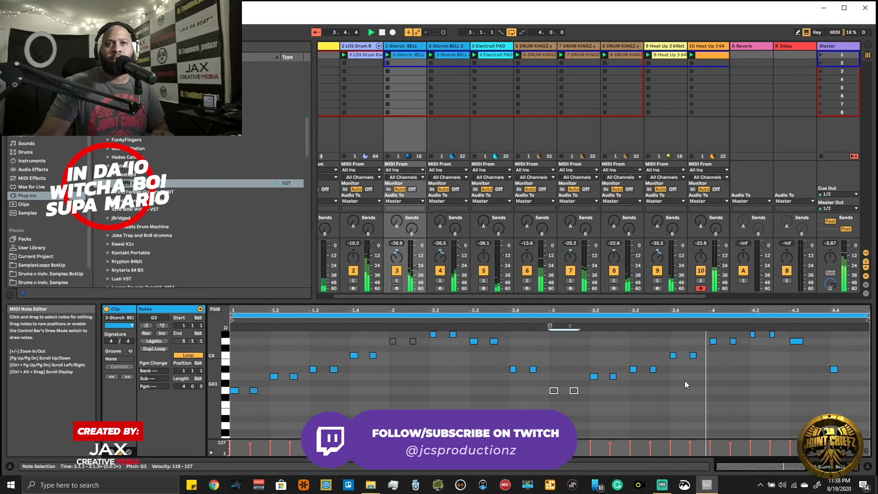
{"action": "left_click_drag", "start_coordinate": [712, 351], "coordinate": [737, 338]}
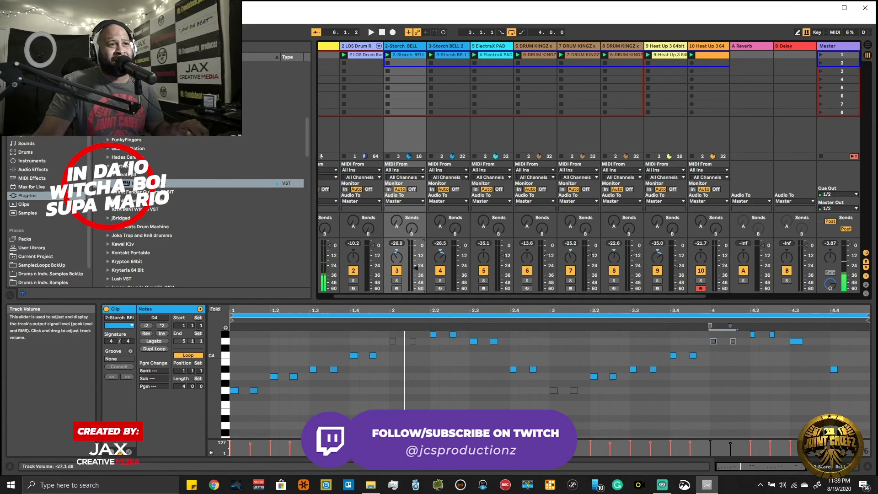
{"action": "key", "text": "space"}
{"action": "left_click_drag", "start_coordinate": [417, 273], "coordinate": [416, 269]}
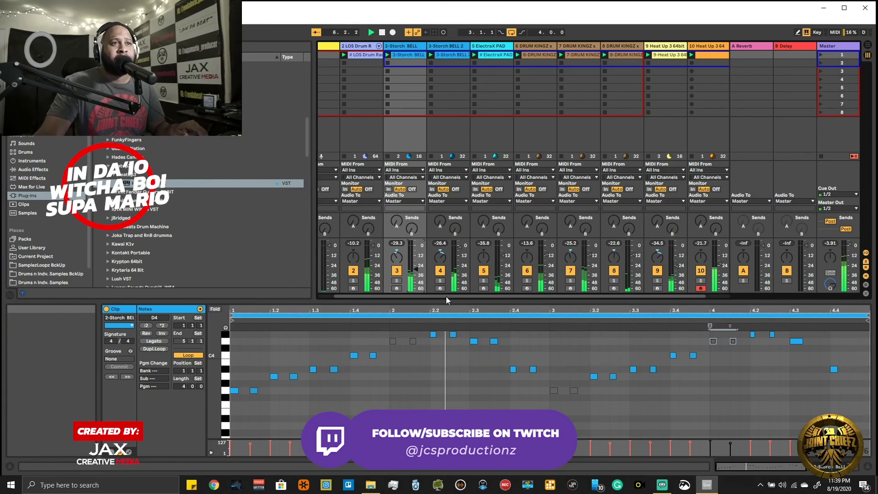
Step: Move the three DRUM KINGZ tracks together so they sit directly after the LOS Drum track
{"action": "left_click_drag", "start_coordinate": [446, 296], "coordinate": [464, 298]}
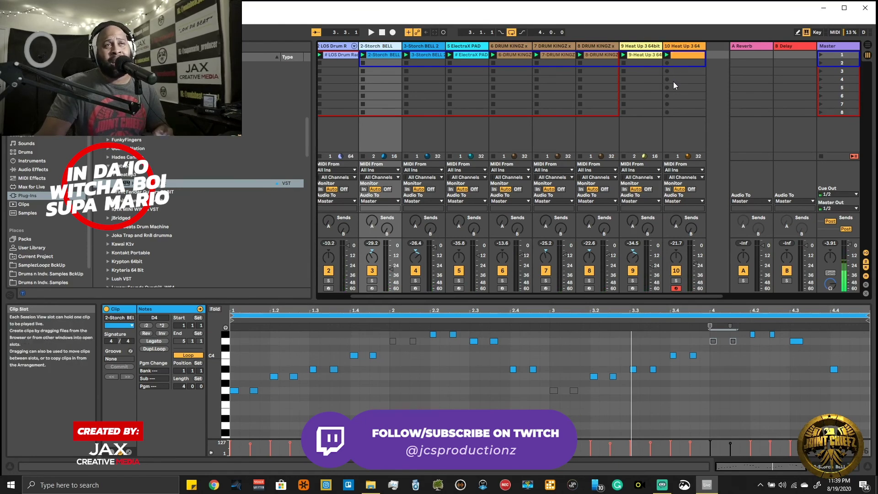
{"action": "left_click", "coordinate": [515, 55]}
{"action": "left_click", "coordinate": [595, 46], "text": "shift"}
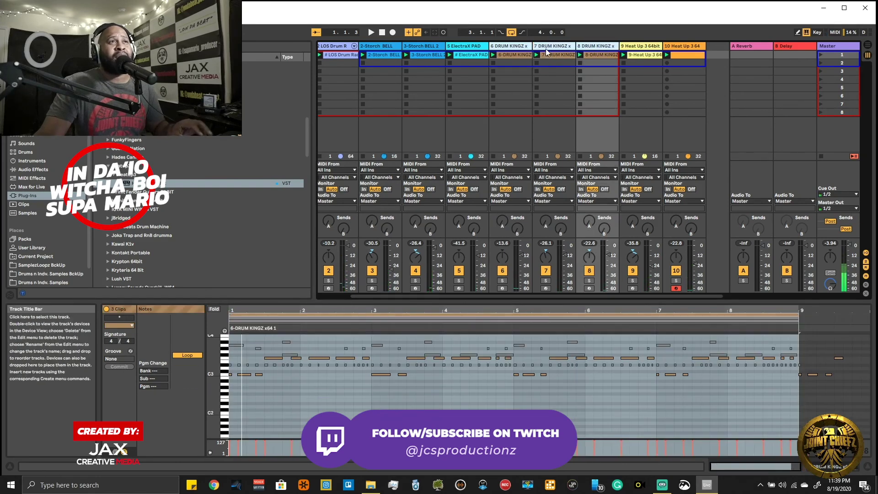
{"action": "left_click_drag", "start_coordinate": [554, 46], "coordinate": [377, 53]}
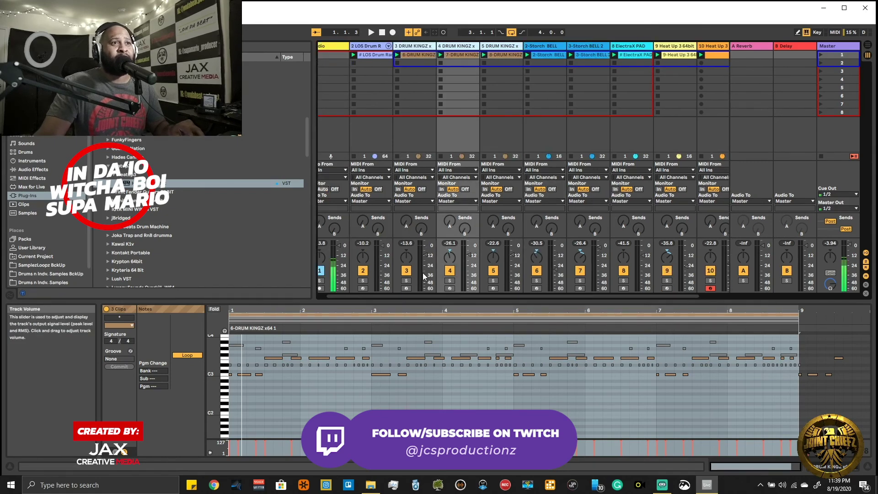
{"action": "left_click", "coordinate": [383, 48]}
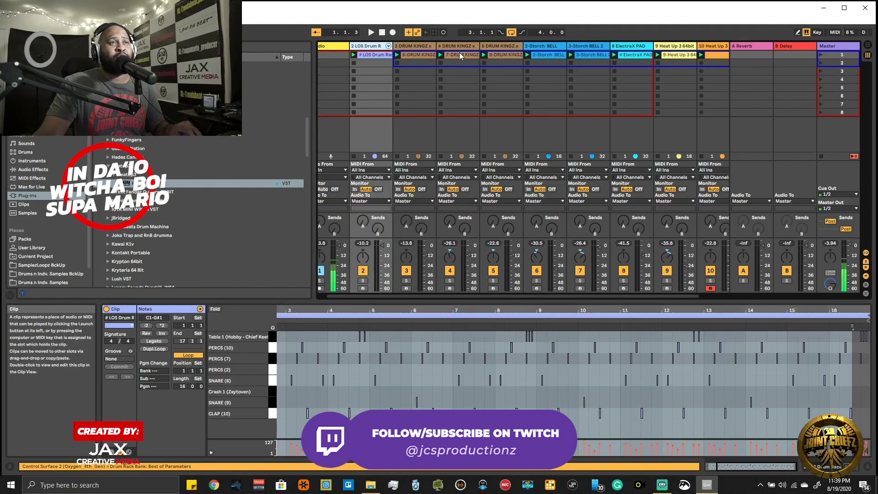
Step: Play the beat and deactivate both Storch BELL tracks on channels 6 and 7
{"action": "key", "text": "space"}
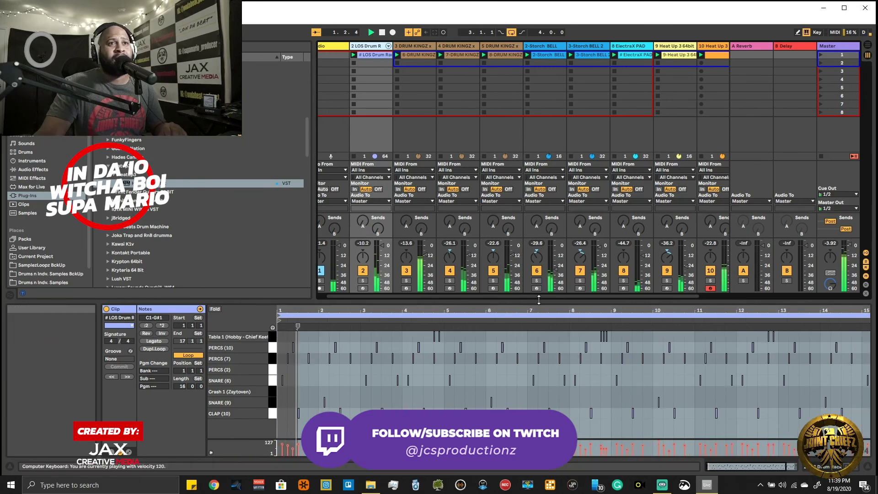
{"action": "left_click_drag", "start_coordinate": [540, 297], "coordinate": [577, 297]}
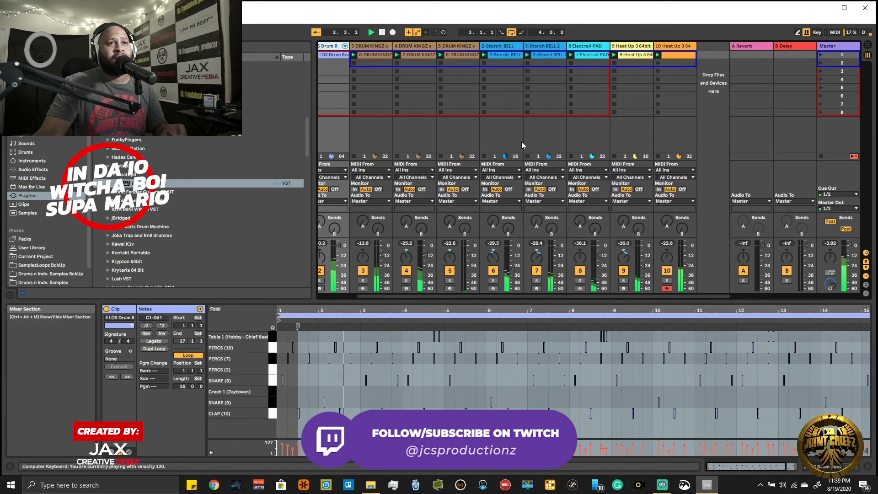
{"action": "left_click", "coordinate": [546, 48]}
{"action": "left_click", "coordinate": [492, 49]}
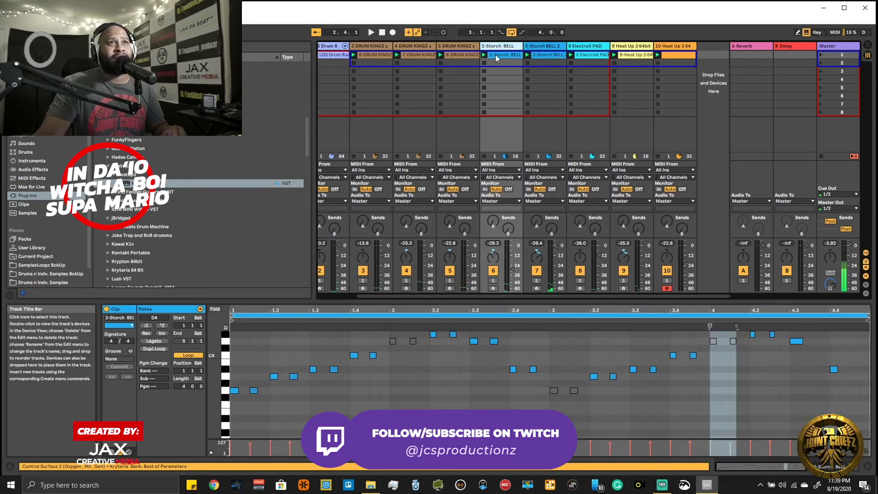
{"action": "left_click", "coordinate": [493, 271]}
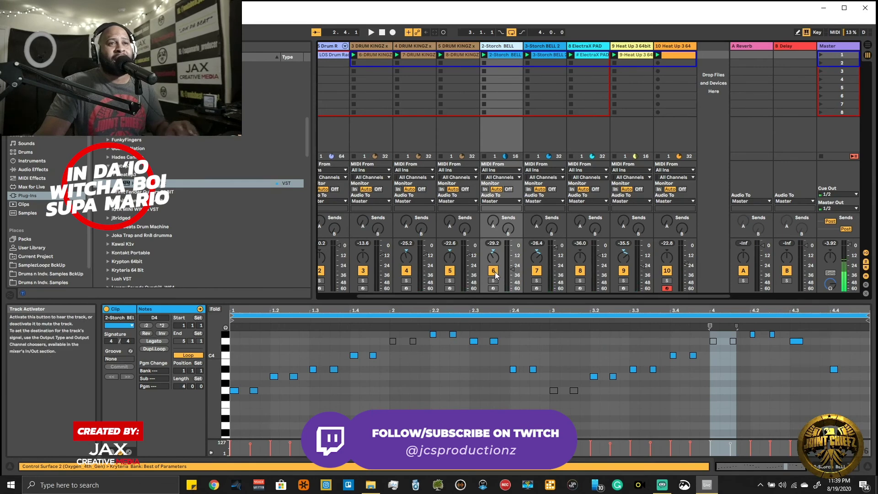
{"action": "left_click", "coordinate": [538, 270]}
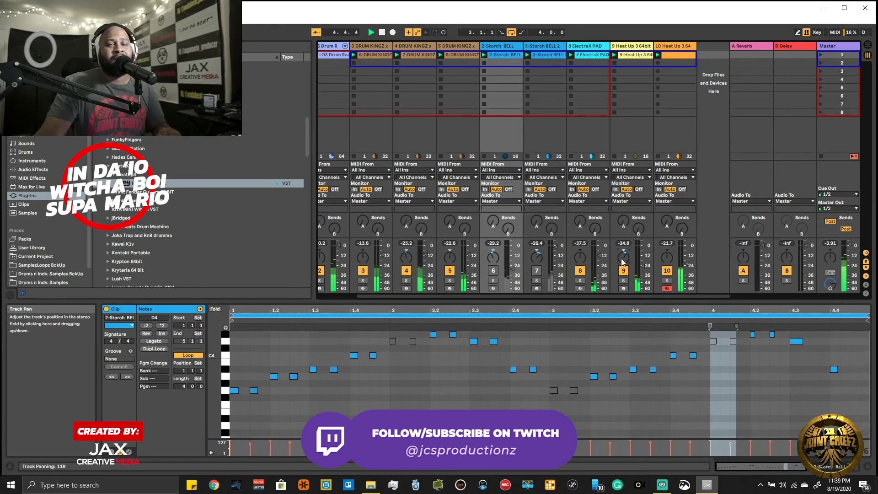
Step: Adjust the 9 Heat Up 3 track's panning and reactivate both Storch BELL tracks after comparing the beat without them
{"action": "left_click_drag", "start_coordinate": [624, 257], "coordinate": [626, 264]}
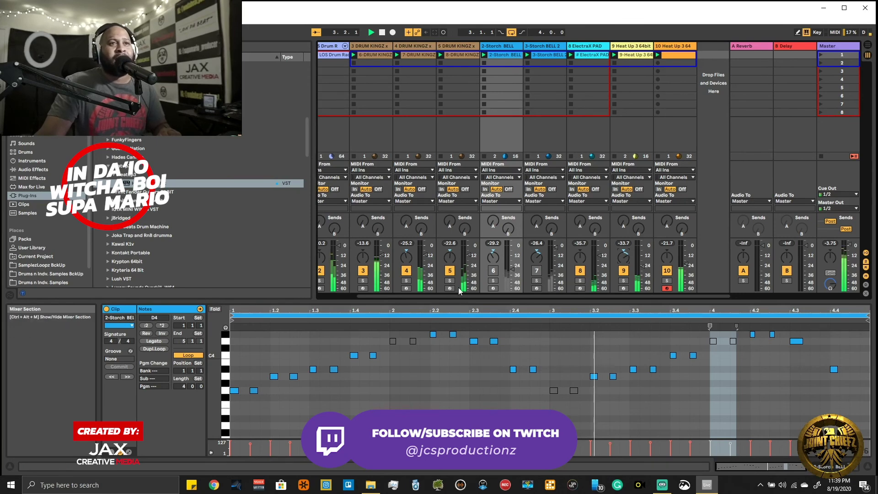
{"action": "left_click", "coordinate": [489, 275]}
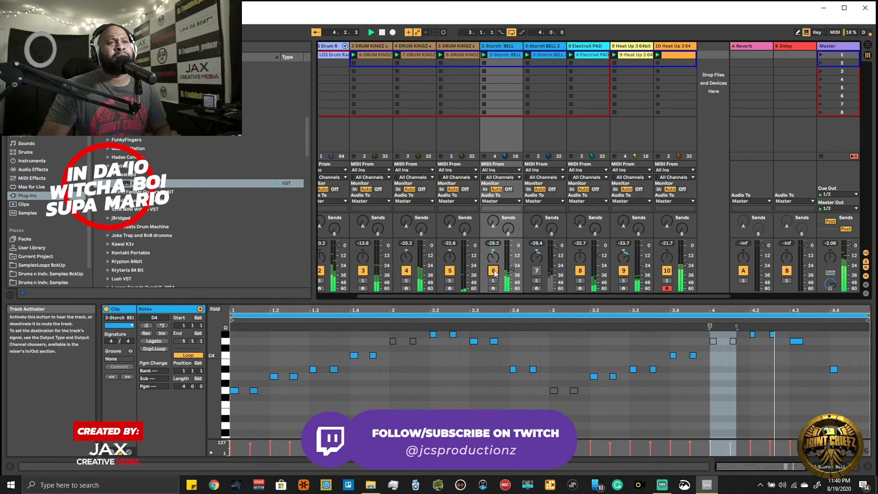
{"action": "left_click", "coordinate": [494, 271]}
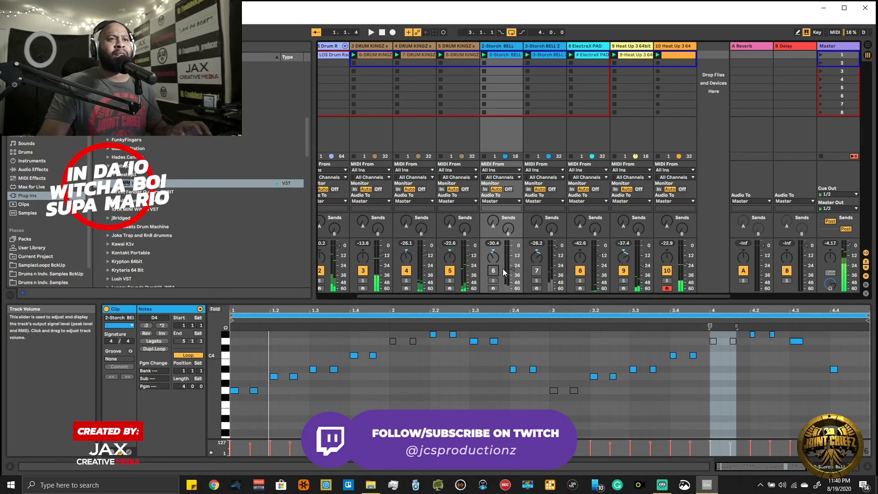
{"action": "left_click", "coordinate": [494, 270]}
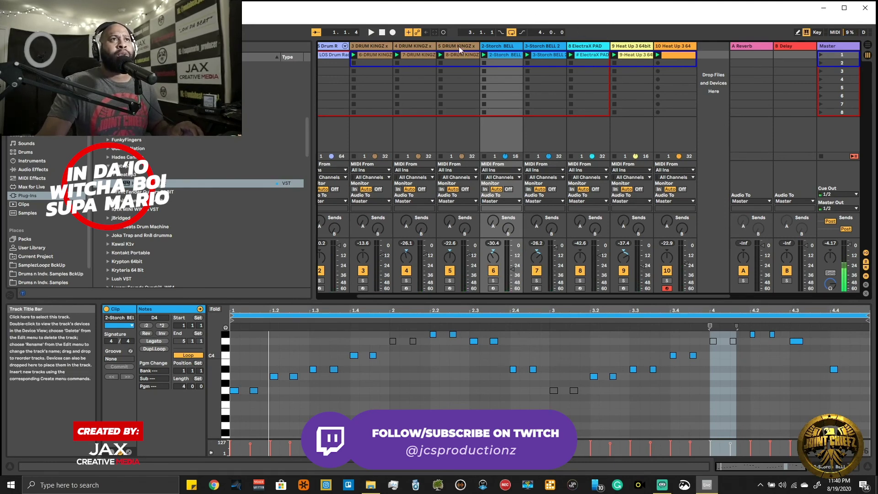
Step: Duplicate scene 1 with all its clips into the row below
{"action": "left_click_drag", "start_coordinate": [416, 294], "coordinate": [396, 295]}
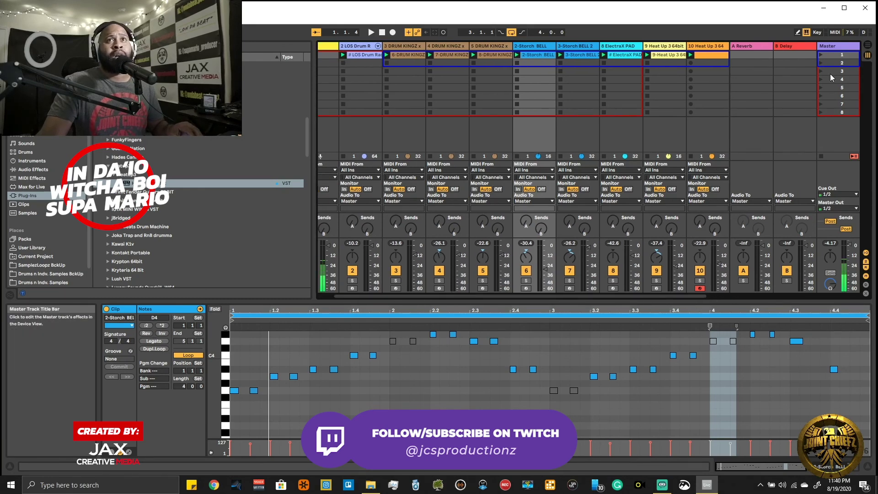
{"action": "left_click", "coordinate": [831, 59]}
{"action": "right_click", "coordinate": [832, 55]}
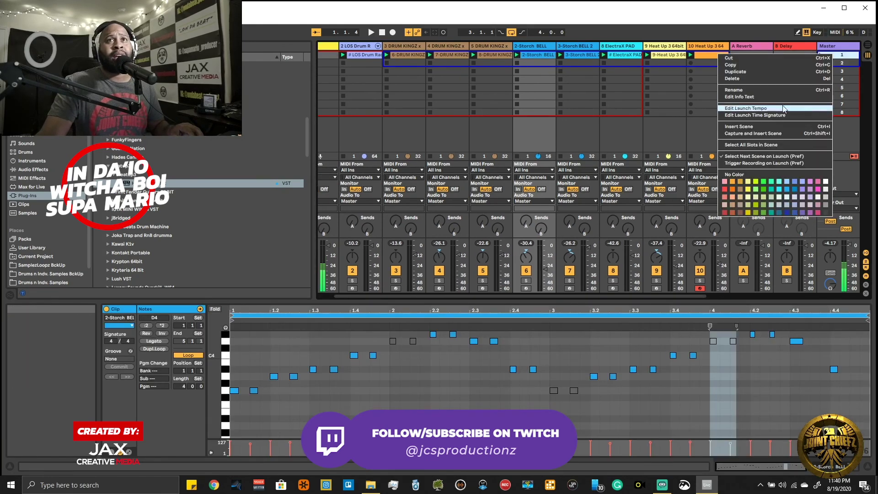
{"action": "left_click", "coordinate": [759, 72]}
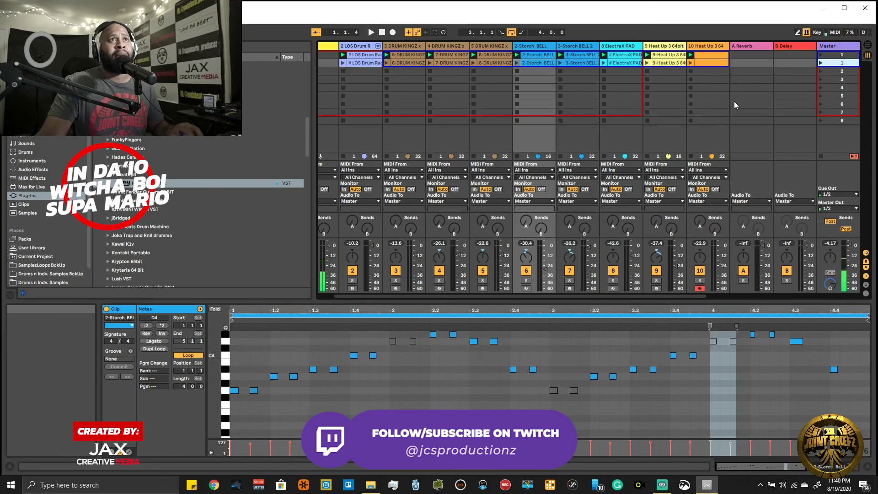
Step: Delete the 2-Storch BELL and 3-Storch BELL 2 clips from the duplicated scene
{"action": "key", "text": "Delete"}
{"action": "left_click", "coordinate": [533, 62]}
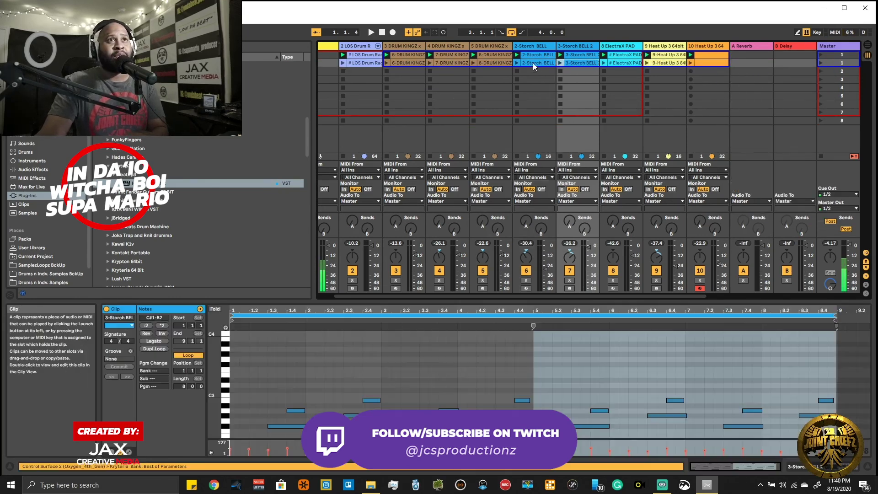
{"action": "key", "text": "Delete"}
{"action": "left_click", "coordinate": [577, 63]}
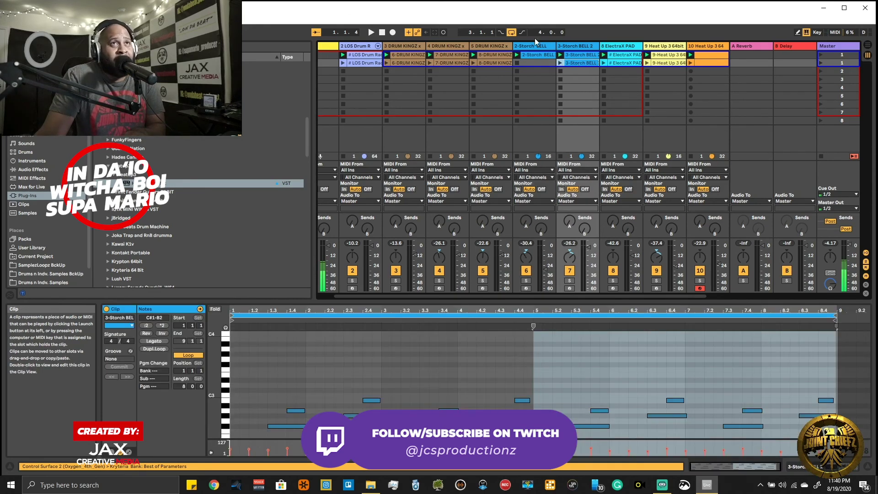
{"action": "key", "text": "Delete"}
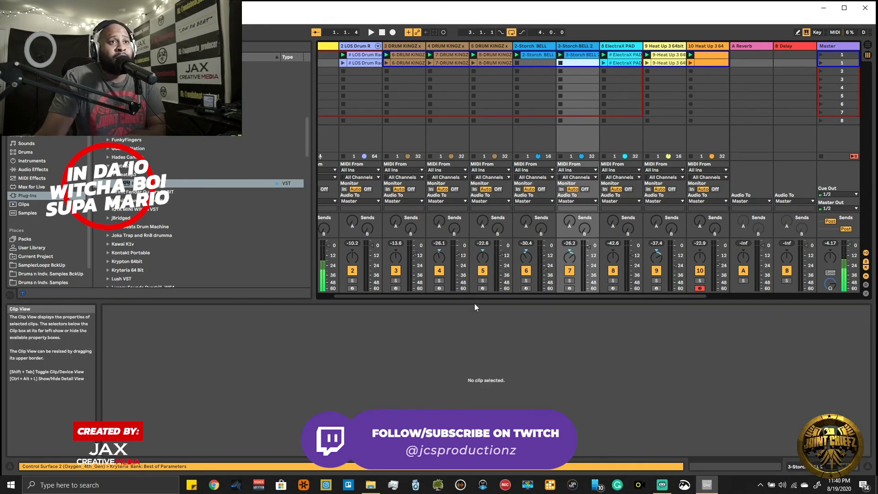
Step: Launch the duplicated scene to hear the beat without the bell clips
{"action": "left_click_drag", "start_coordinate": [476, 297], "coordinate": [510, 293]}
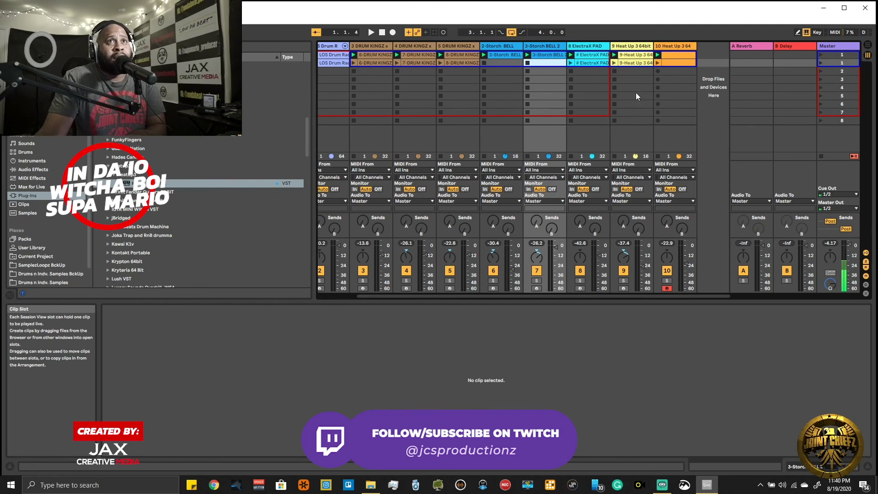
{"action": "left_click", "coordinate": [824, 62]}
{"action": "left_click", "coordinate": [824, 63]}
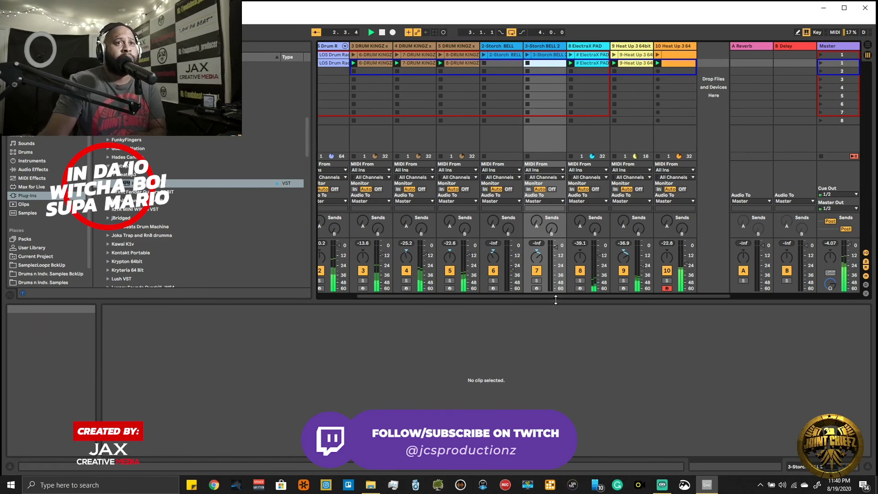
{"action": "scroll", "coordinate": [556, 300], "scroll_direction": "left", "scroll_amount": 2}
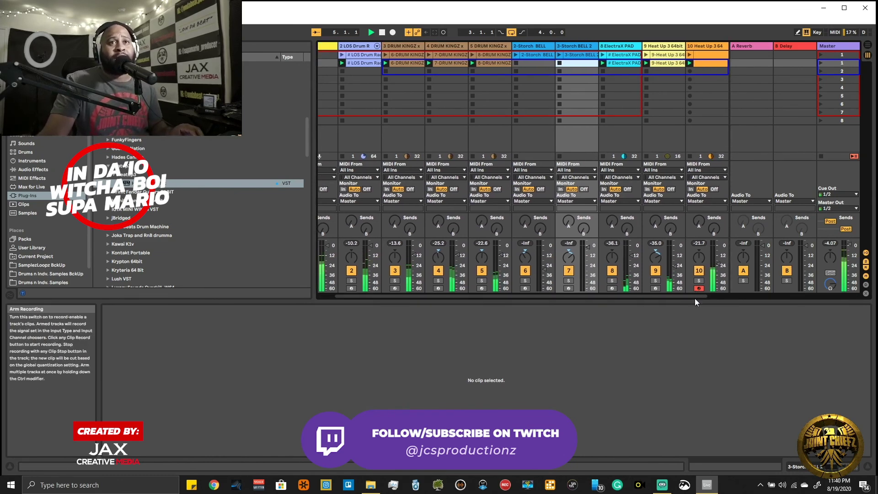
{"action": "left_click_drag", "start_coordinate": [696, 297], "coordinate": [707, 298]}
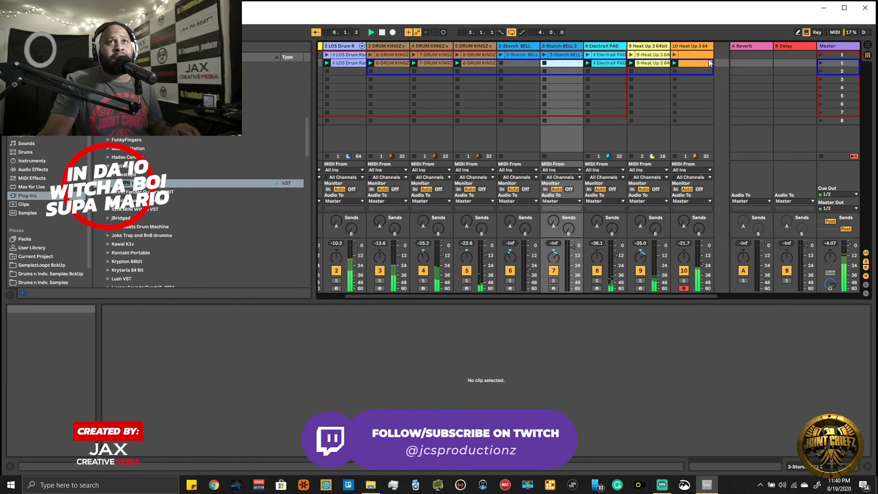
Step: Duplicate the second row's clips into the third row and add a copy of the first scene's 2-Storch BELL clip there
{"action": "left_click", "coordinate": [704, 62]}
{"action": "left_click", "coordinate": [351, 64], "text": "shift"}
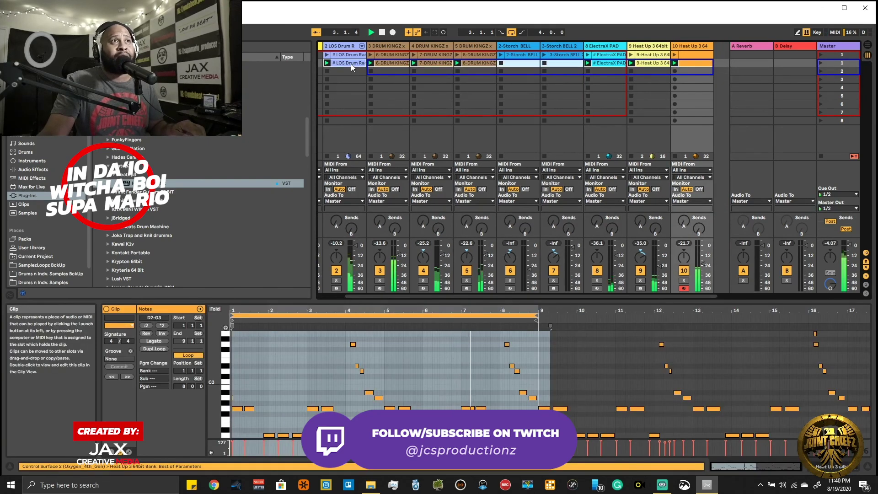
{"action": "left_click_drag", "start_coordinate": [350, 64], "coordinate": [350, 69]}
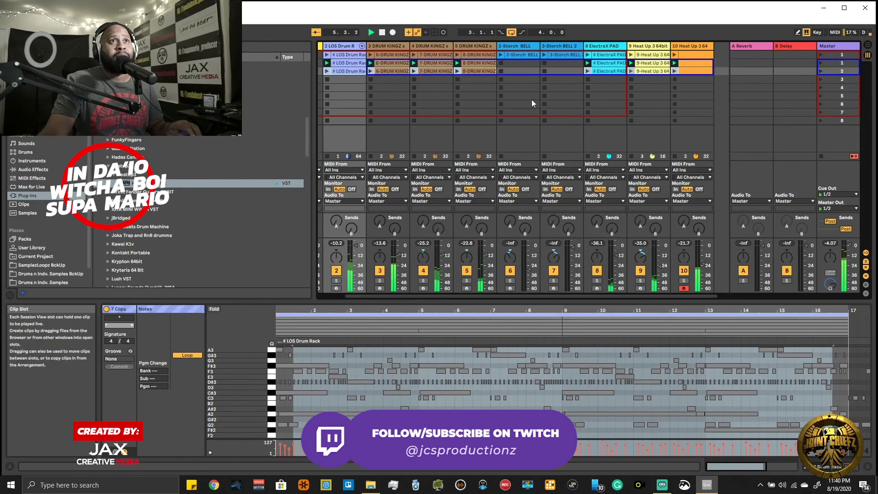
{"action": "left_click", "coordinate": [526, 56]}
{"action": "left_click_drag", "start_coordinate": [524, 74], "coordinate": [524, 74]}
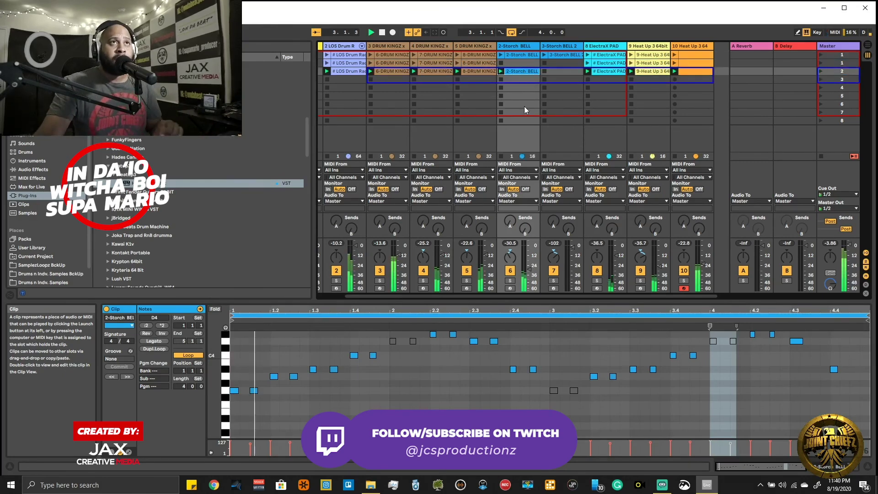
Step: Try deleting the 10 Heat Up 3 clip from the third row and undo the deletion
{"action": "left_click", "coordinate": [685, 71]}
{"action": "key", "text": "Delete"}
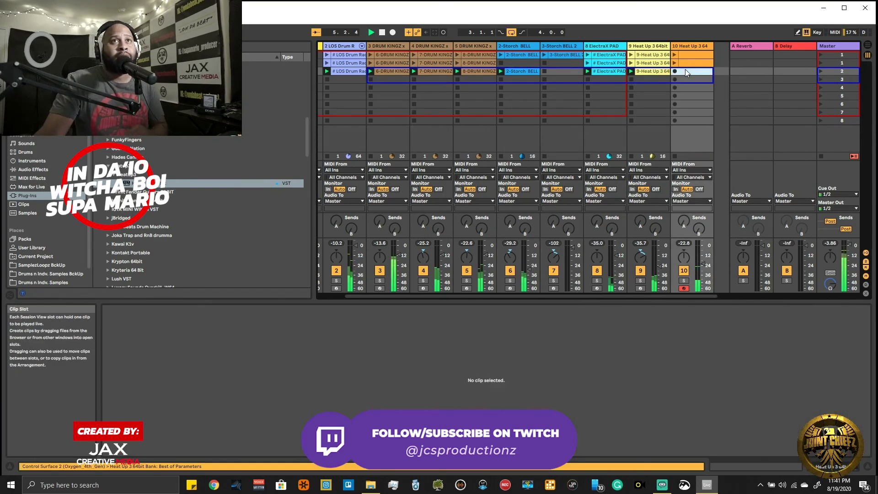
{"action": "key", "text": "ctrl+z"}
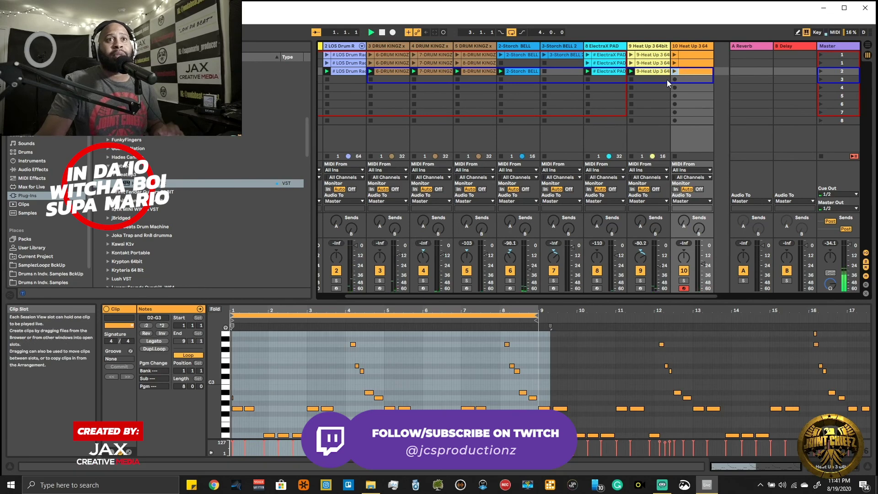
Step: Delete the third row's 9-Heat Up 3 clip and add a copy of the 3-Storch BELL 2 clip to that row
{"action": "left_click", "coordinate": [657, 72]}
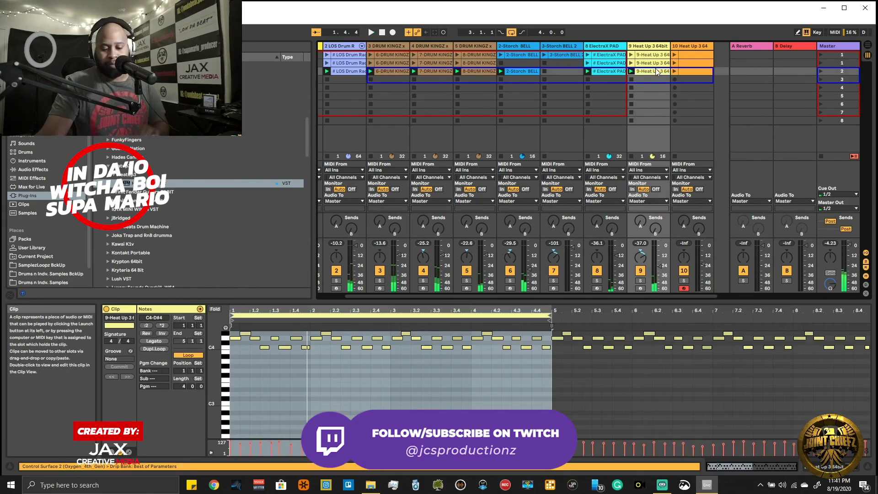
{"action": "key", "text": "Delete"}
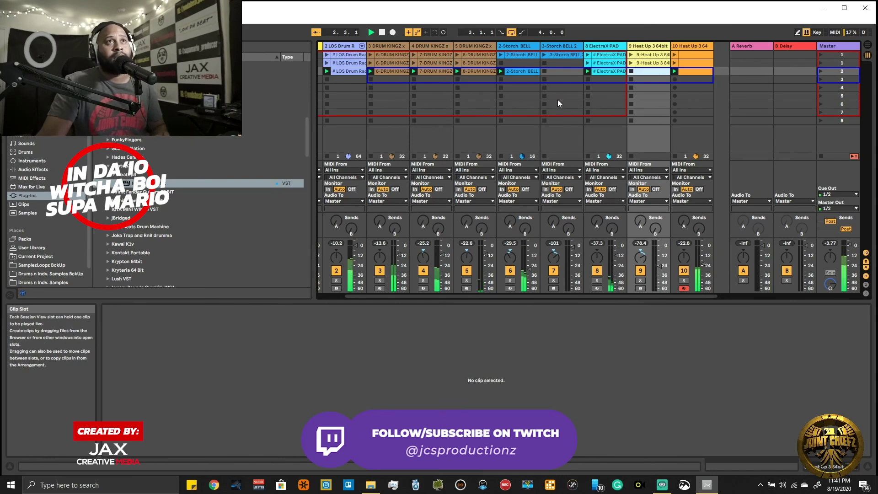
{"action": "left_click_drag", "start_coordinate": [558, 52], "coordinate": [556, 72]}
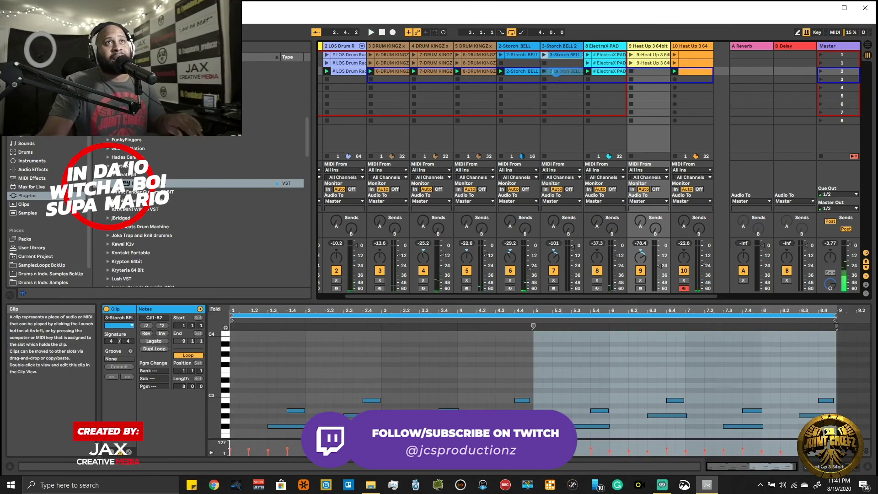
{"action": "key", "text": "space"}
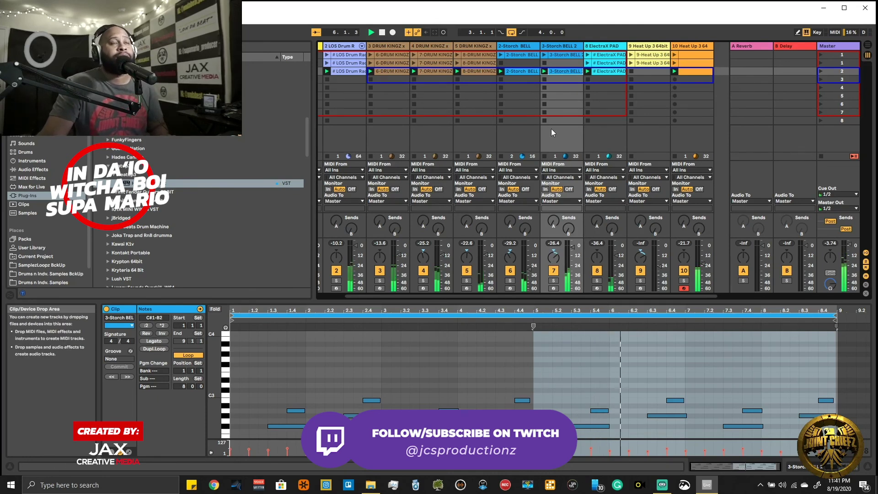
Step: Compare the beat with and without the 4 DRUM KINGZ track by muting and reactivating it
{"action": "left_click", "coordinate": [427, 271]}
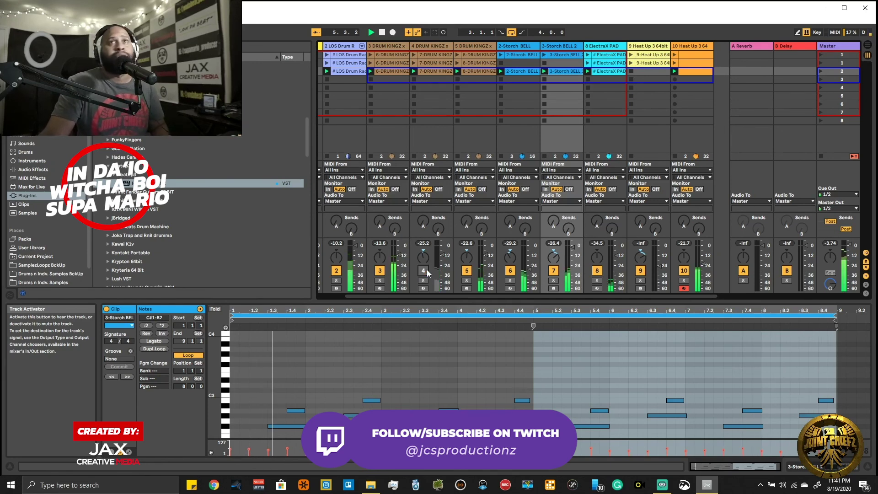
{"action": "left_click", "coordinate": [427, 270]}
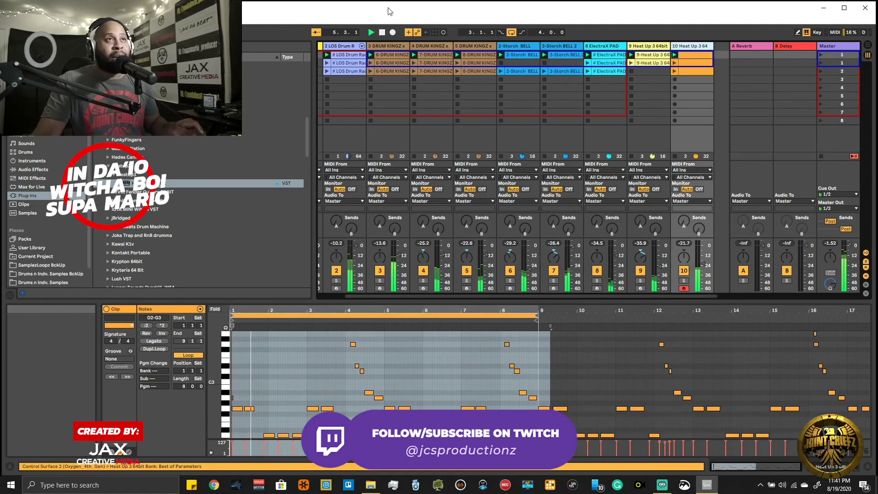
Step: Select all tracks from 2 LOS Drum R through 10 Heat Up 3
{"action": "left_click", "coordinate": [344, 46], "text": "shift"}
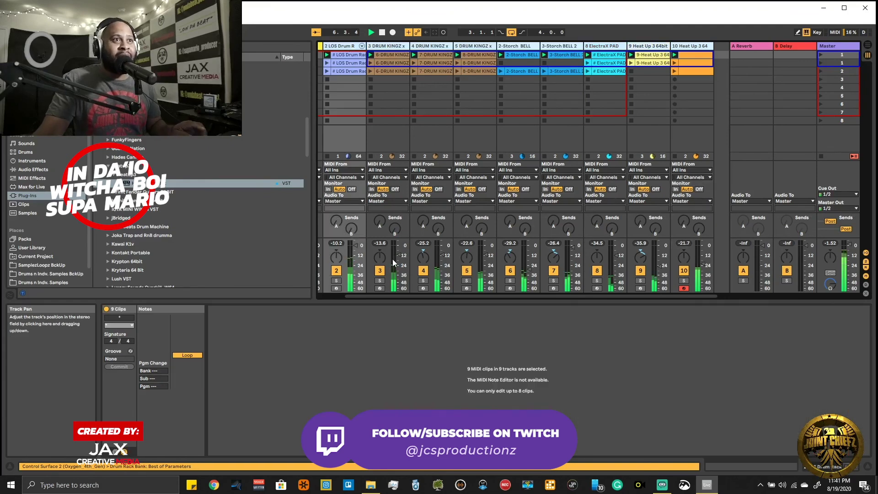